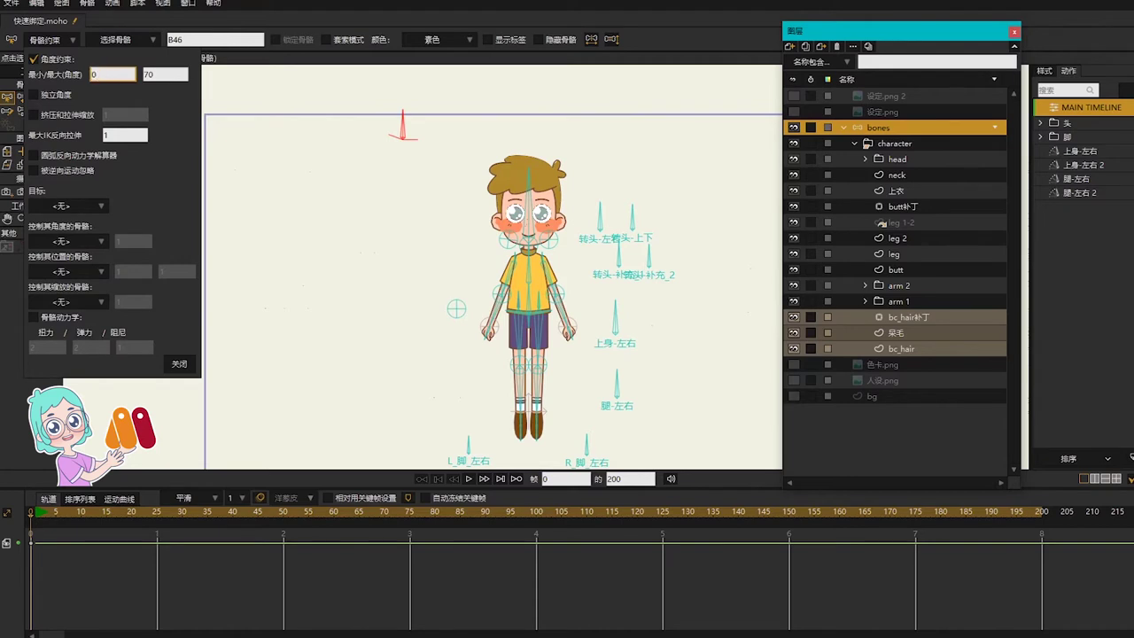
Update the maximum angle constraint of the selected red control bone and name the bone L_eye_眨眼
{"action": "key", "text": "Tab"}
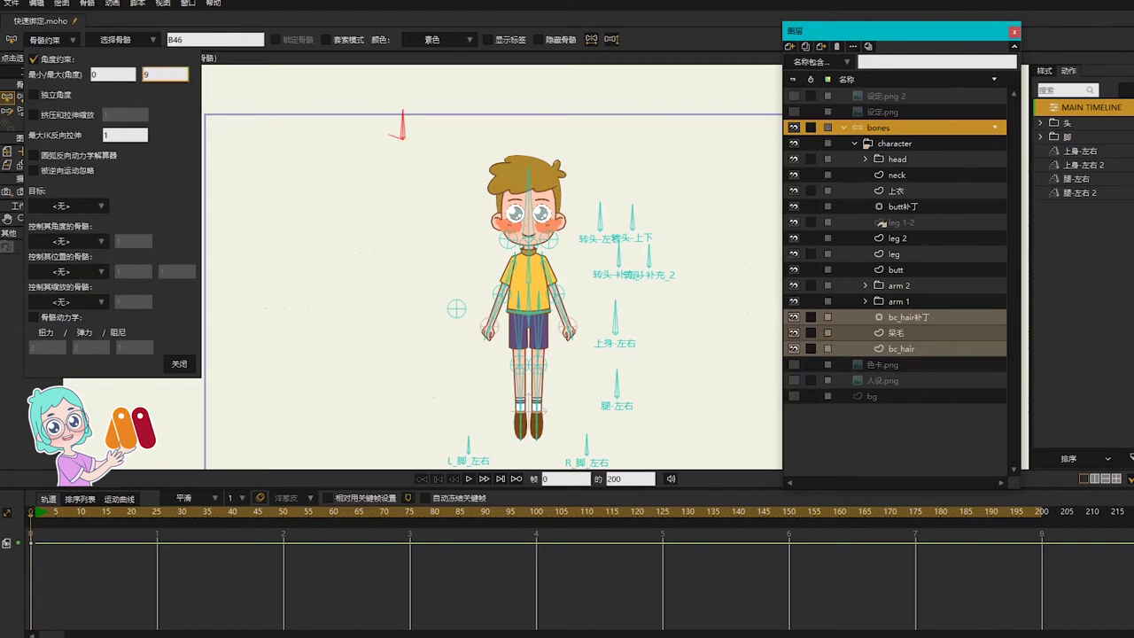
{"action": "left_click", "coordinate": [177, 365]}
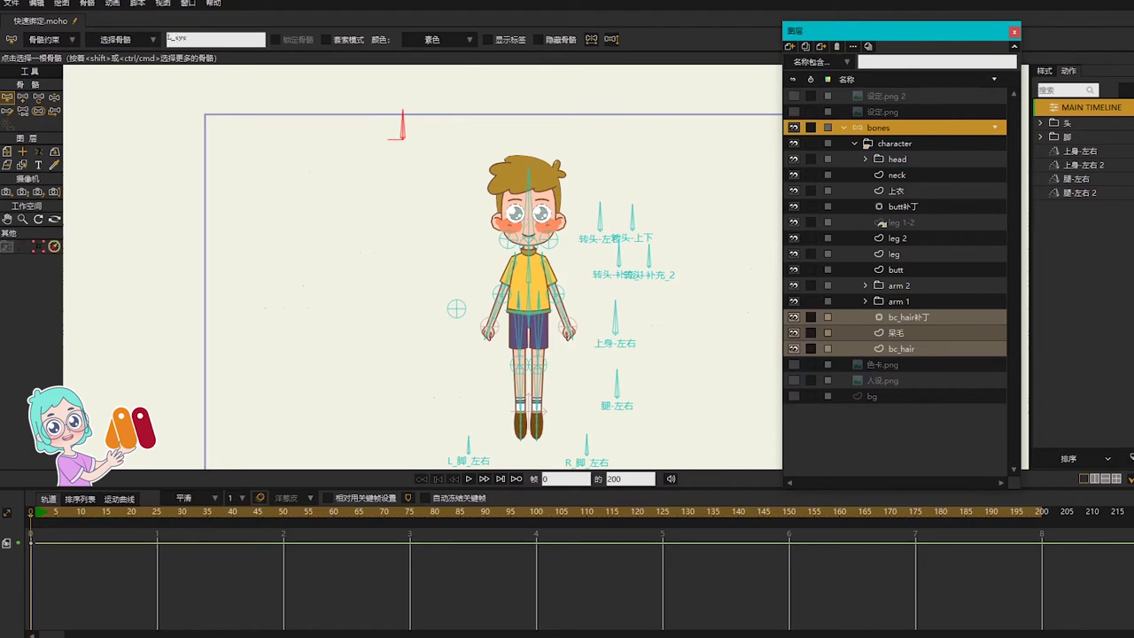
{"action": "type", "text": "L_eye_眨眼"}
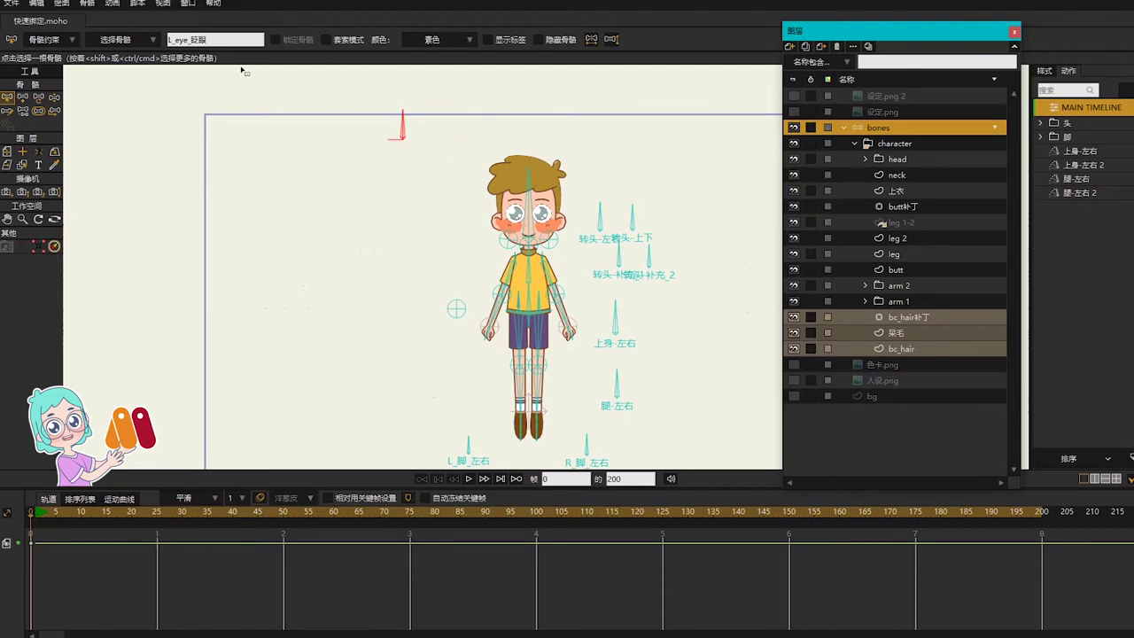
Create a smart bone action for L_eye_眨眼 and rotate the bone to 180 degrees at frame 50
{"action": "left_click", "coordinate": [403, 122]}
{"action": "left_click", "coordinate": [1130, 457]}
{"action": "key", "text": "Return"}
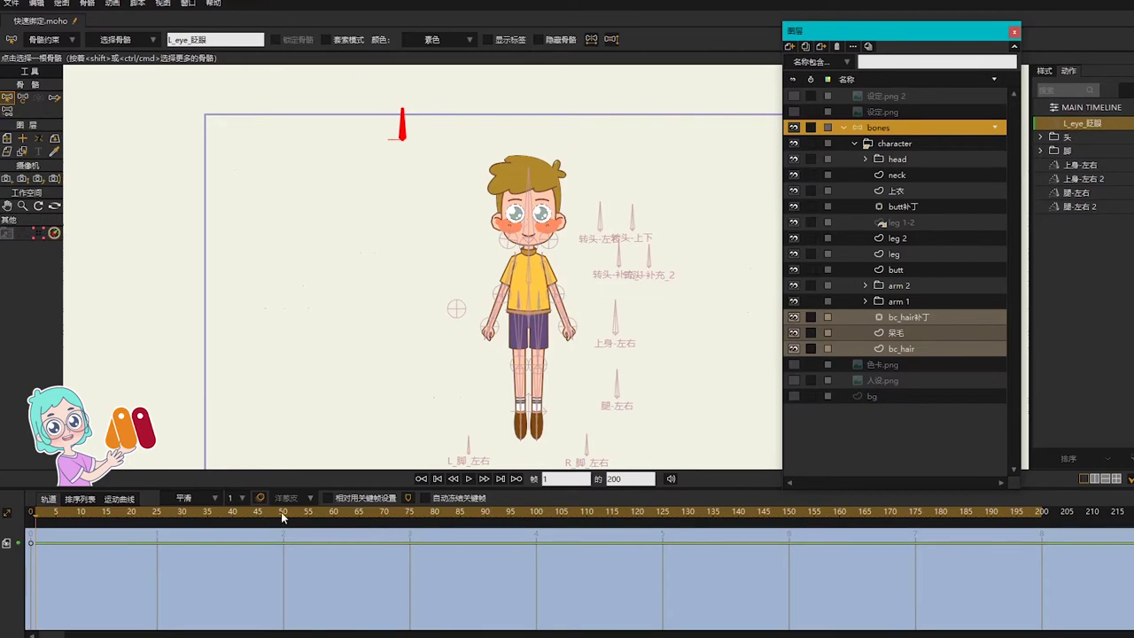
{"action": "key", "text": "t"}
{"action": "left_click_drag", "start_coordinate": [405, 124], "coordinate": [180, 227]}
In the eye_mask layer of L_eye, lower the three upper outline points to the lower rim of the eye
{"action": "scroll", "coordinate": [550, 162], "scroll_direction": "up", "scroll_amount": 7}
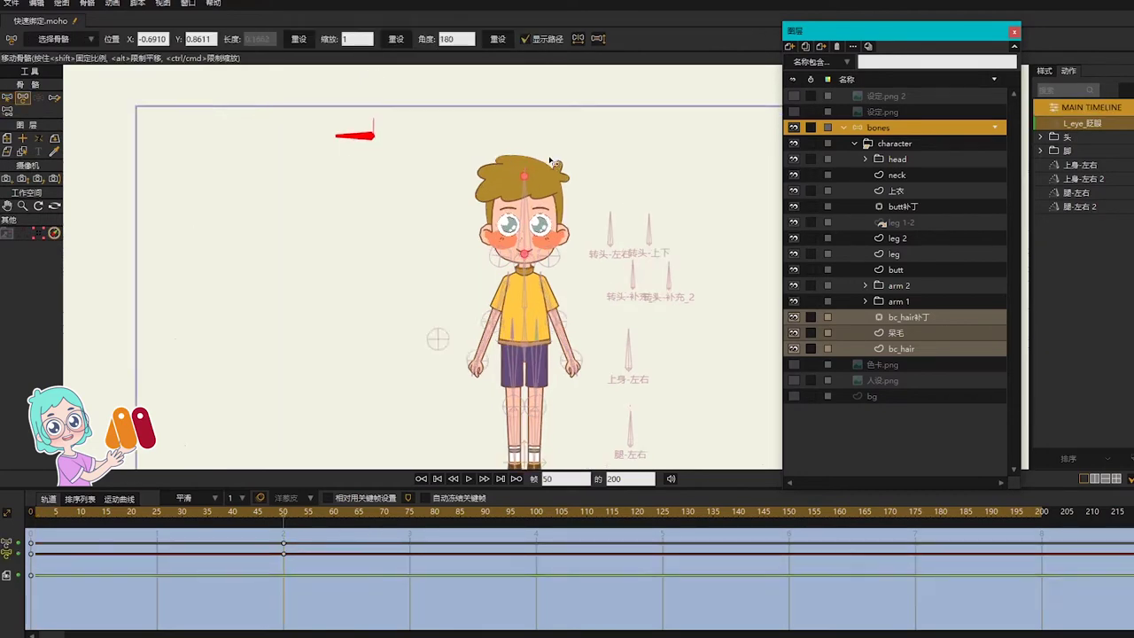
{"action": "left_click", "coordinate": [23, 151]}
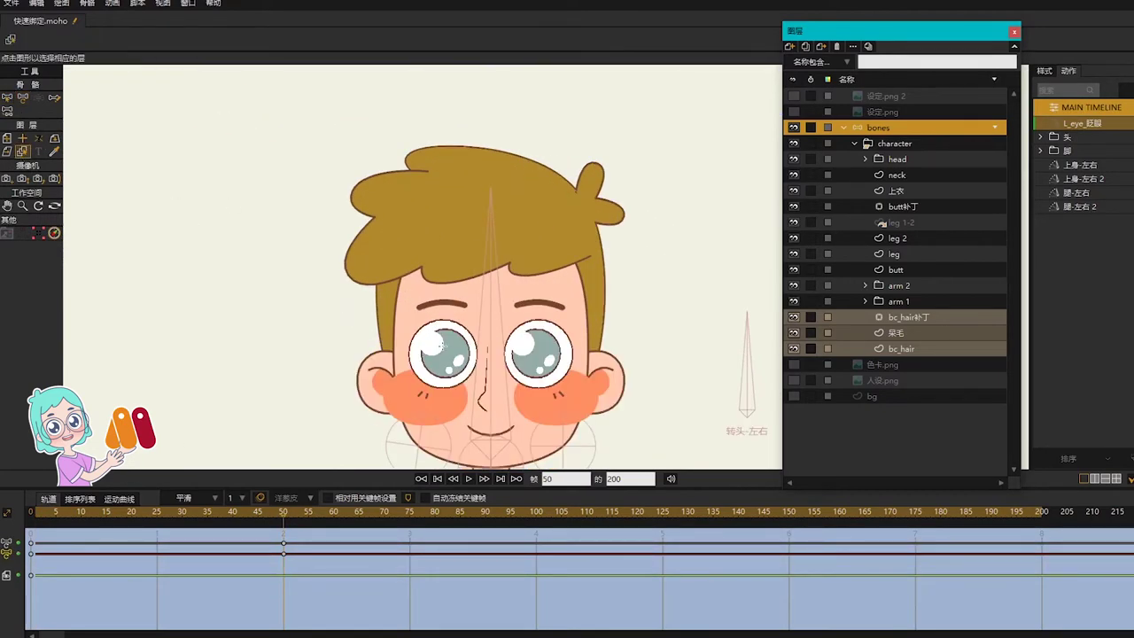
{"action": "left_click", "coordinate": [434, 341]}
{"action": "scroll", "coordinate": [452, 375], "scroll_direction": "up", "scroll_amount": 4}
{"action": "left_click", "coordinate": [942, 289]}
{"action": "scroll", "coordinate": [456, 352], "scroll_direction": "up", "scroll_amount": 4}
{"action": "key", "text": "g"}
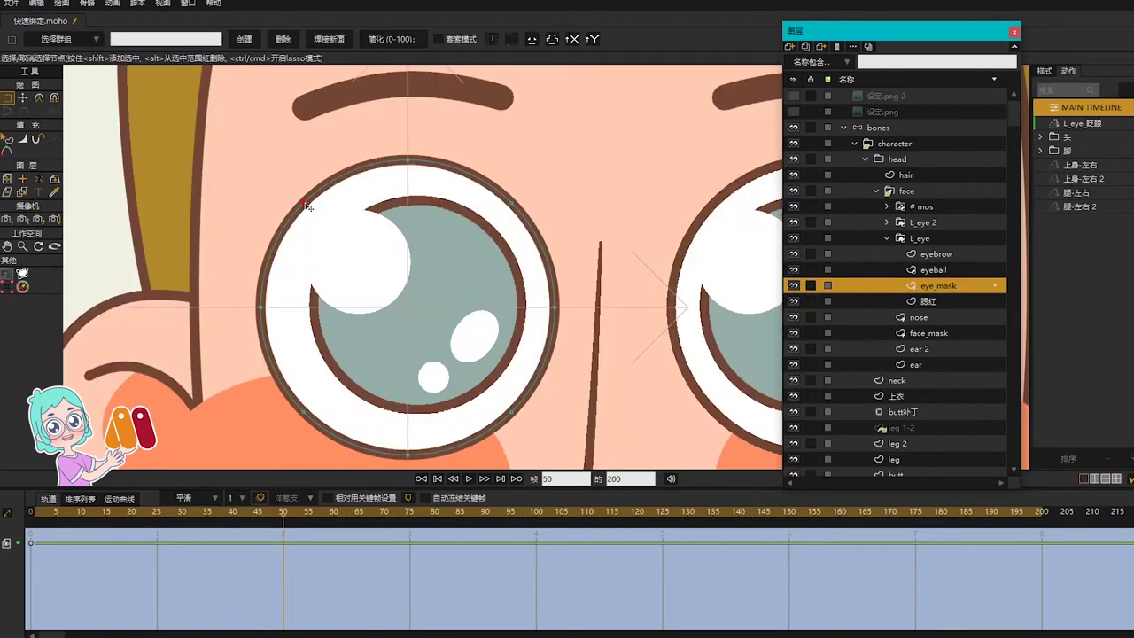
{"action": "key", "text": "t"}
{"action": "left_click_drag", "start_coordinate": [305, 203], "coordinate": [303, 391]}
{"action": "left_click_drag", "start_coordinate": [408, 160], "coordinate": [409, 412]}
{"action": "left_click_drag", "start_coordinate": [509, 205], "coordinate": [511, 389]}
Raise the three bottom points of the eye_mask outline until they nearly meet the lowered upper points
{"action": "left_click_drag", "start_coordinate": [407, 455], "coordinate": [408, 420]}
{"action": "left_click_drag", "start_coordinate": [307, 415], "coordinate": [306, 395]}
{"action": "left_click_drag", "start_coordinate": [511, 414], "coordinate": [511, 394]}
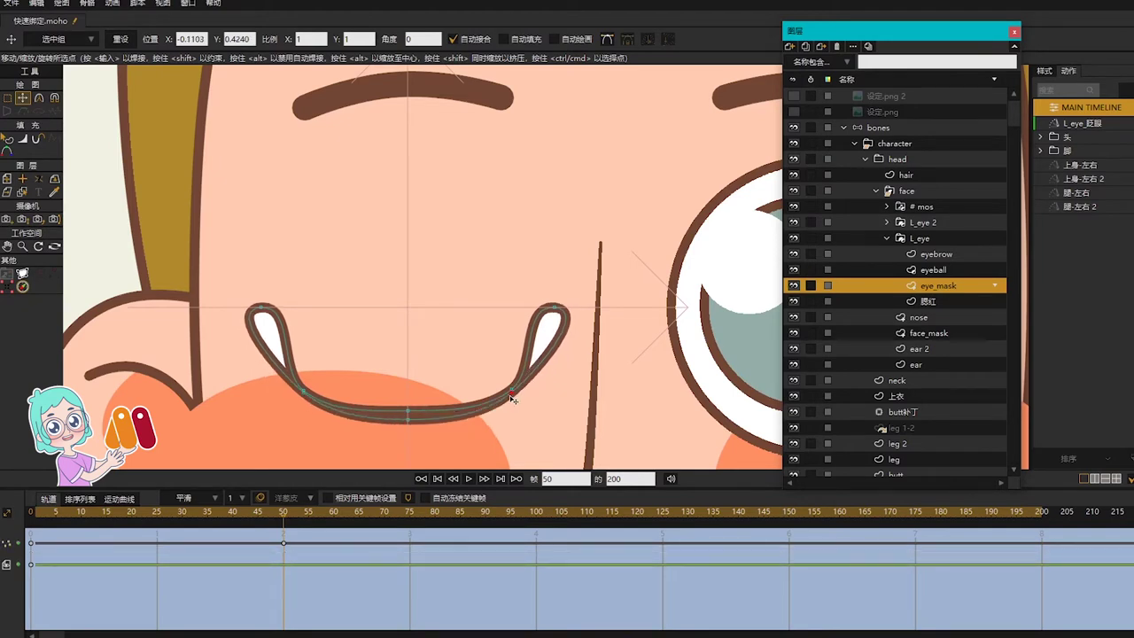
Reduce the curvature of the closed eye's two corner points until the loops collapse into sharp ends
{"action": "key", "text": "g"}
{"action": "left_click_drag", "start_coordinate": [222, 283], "coordinate": [577, 336]}
{"action": "key", "text": "c"}
{"action": "left_click_drag", "start_coordinate": [496, 345], "coordinate": [208, 346]}
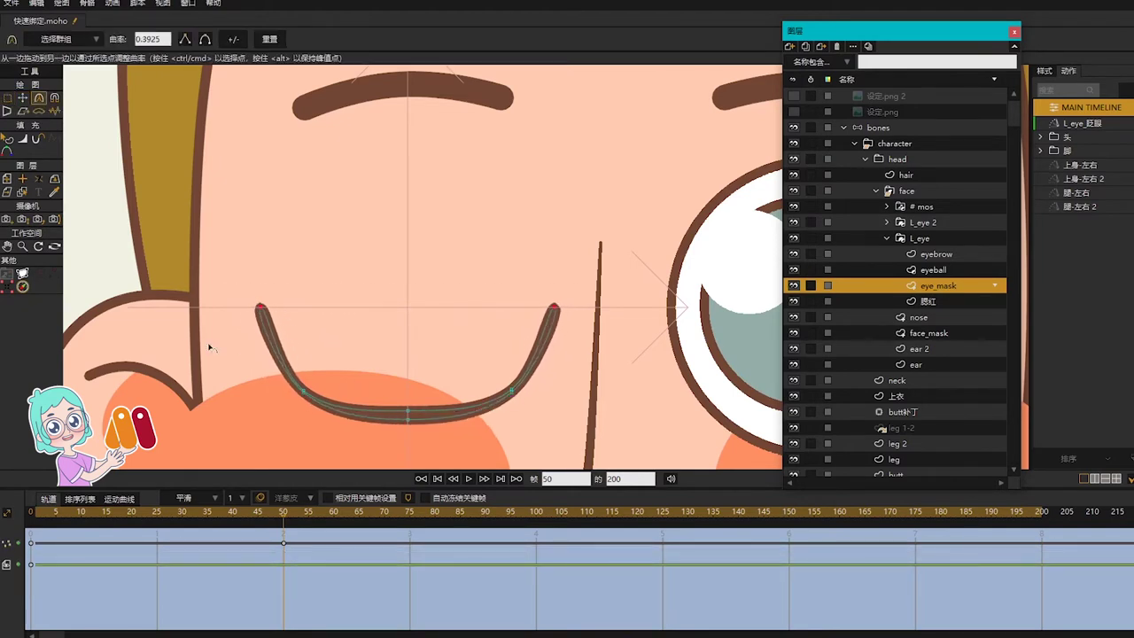
Move the closed eyelid's six middle and side points upward to make the arc shallower
{"action": "scroll", "coordinate": [532, 279], "scroll_direction": "down", "scroll_amount": 2}
{"action": "key", "text": "g"}
{"action": "left_click_drag", "start_coordinate": [353, 326], "coordinate": [539, 382]}
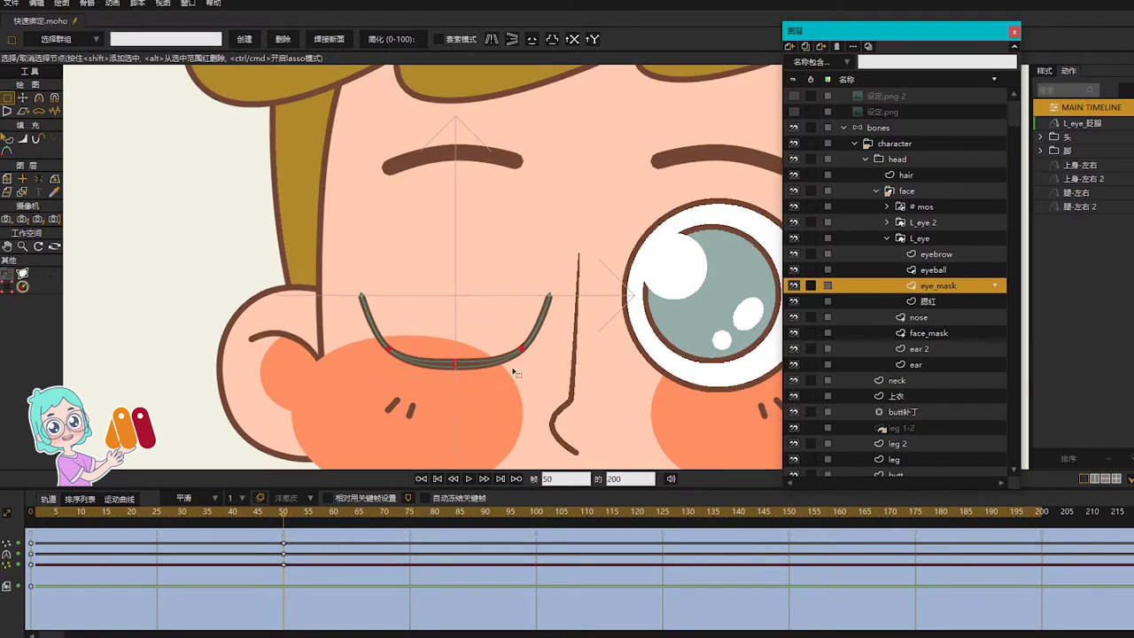
{"action": "key", "text": "t"}
{"action": "left_click_drag", "start_coordinate": [466, 359], "coordinate": [465, 333]}
Run Mirror Points on the closed eyelid and bring its two middle points closer together
{"action": "scroll", "coordinate": [479, 326], "scroll_direction": "up", "scroll_amount": 3}
{"action": "key", "text": "g"}
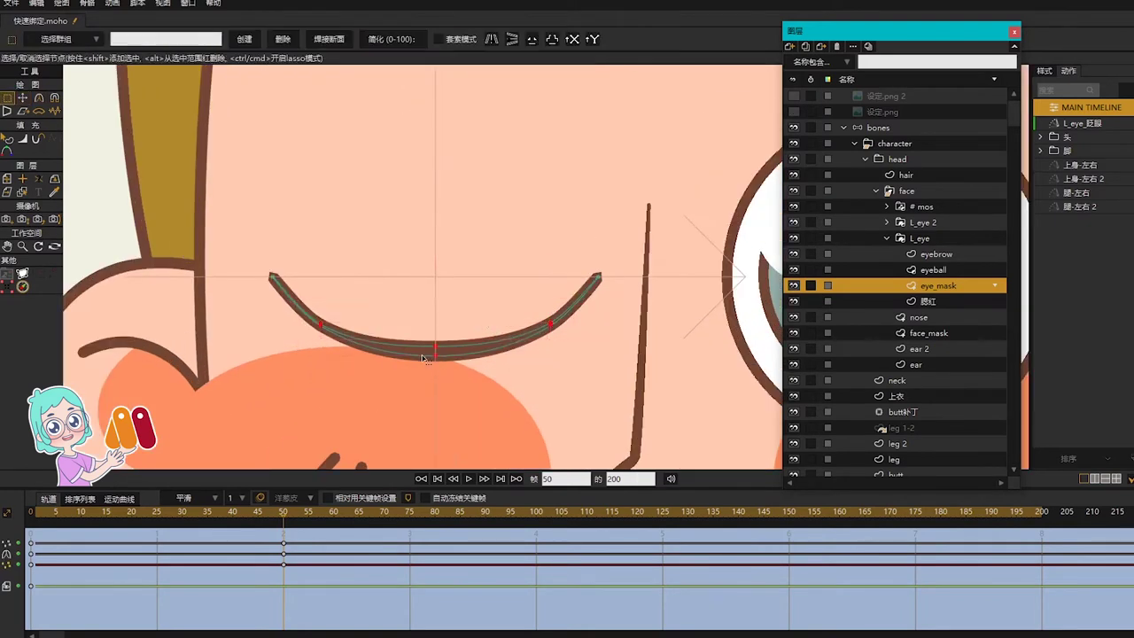
{"action": "left_click", "coordinate": [137, 4]}
{"action": "mouse_move", "coordinate": [160, 18]}
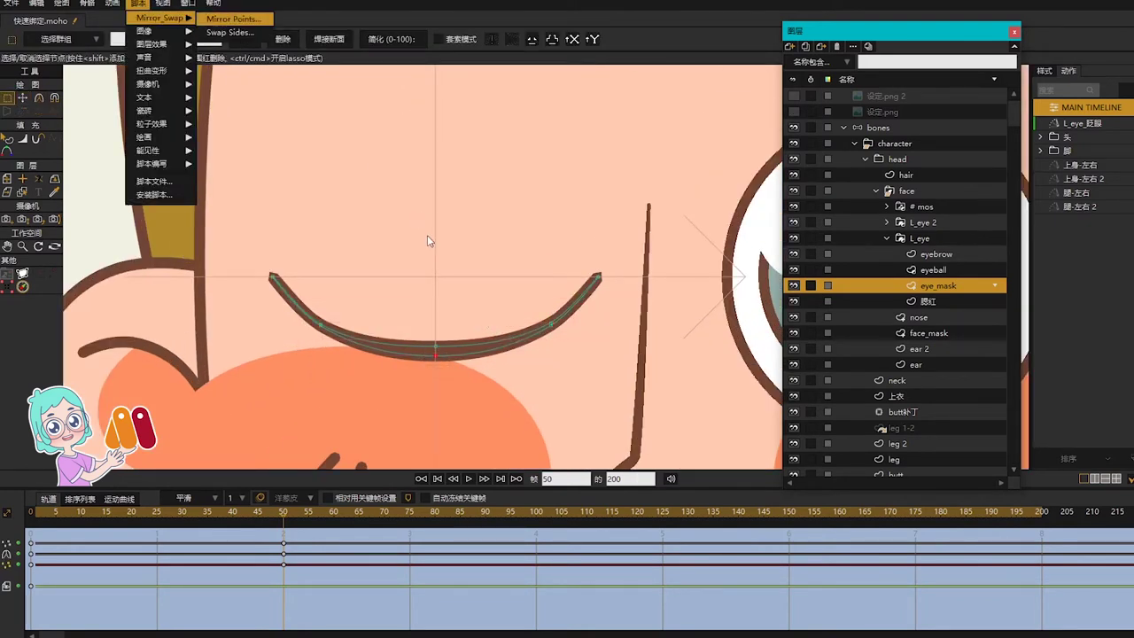
{"action": "key", "text": "Return"}
{"action": "left_click", "coordinate": [437, 351]}
{"action": "key", "text": "t"}
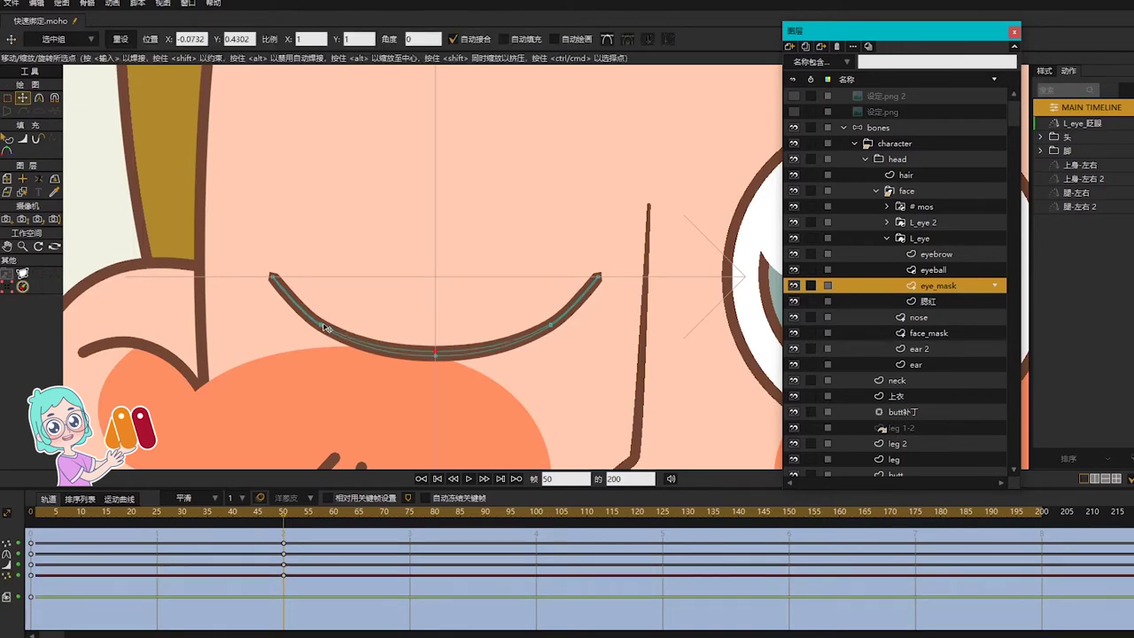
Adjust the side points of the closed eyelid to even out the line thickness on both sides
{"action": "left_click", "coordinate": [548, 325]}
{"action": "scroll", "coordinate": [479, 318], "scroll_direction": "up", "scroll_amount": 1}
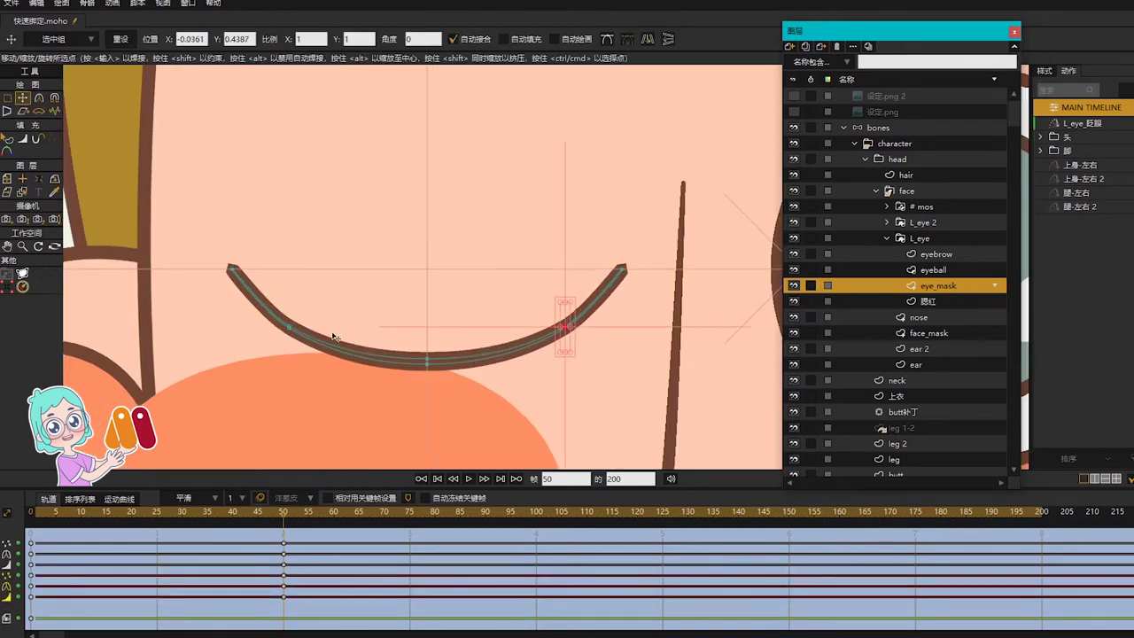
{"action": "key", "text": "g"}
{"action": "key", "text": "t"}
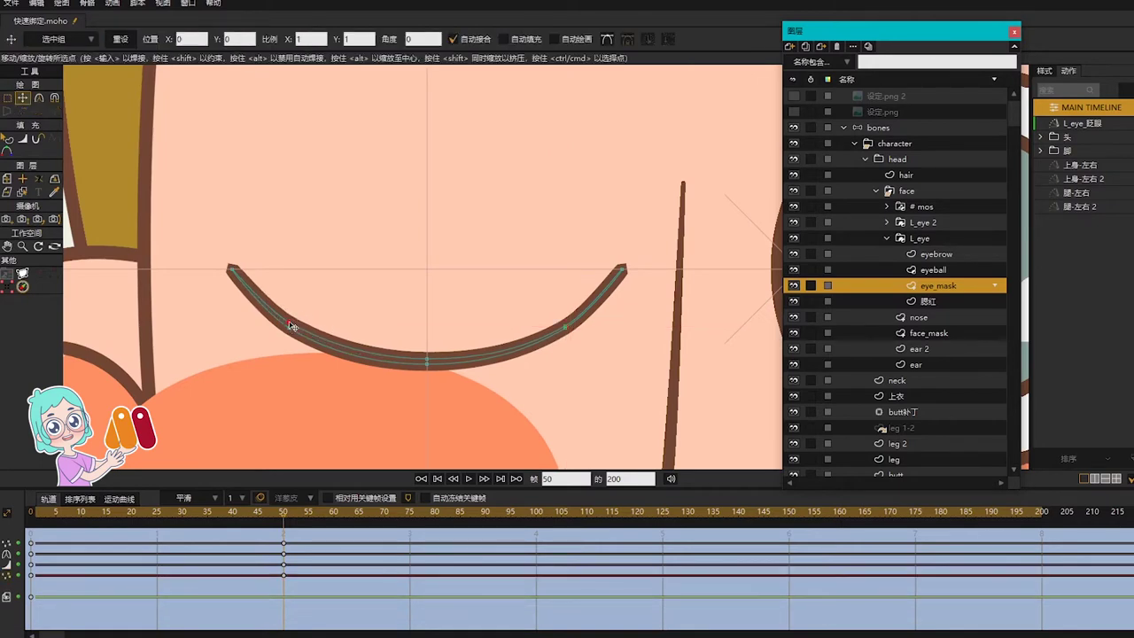
{"action": "left_click", "coordinate": [563, 324]}
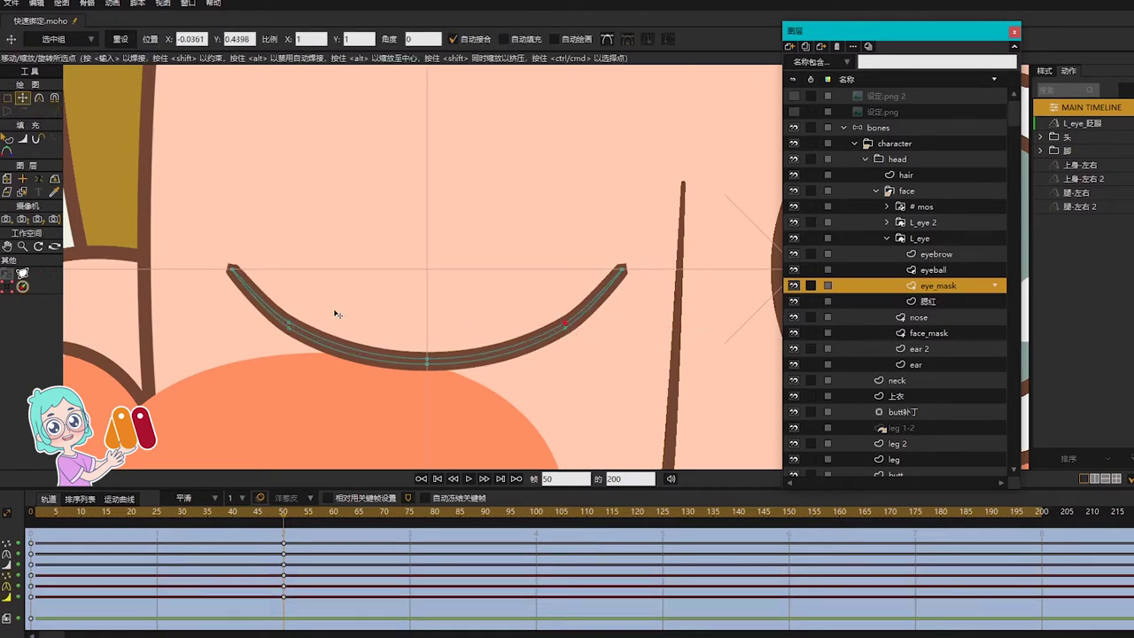
Raise the two side point pairs of the closed eyelid slightly, along with its middle pair
{"action": "key", "text": "g"}
{"action": "left_click_drag", "start_coordinate": [268, 294], "coordinate": [326, 358]}
{"action": "left_click_drag", "start_coordinate": [538, 278], "coordinate": [597, 384]}
{"action": "key", "text": "t"}
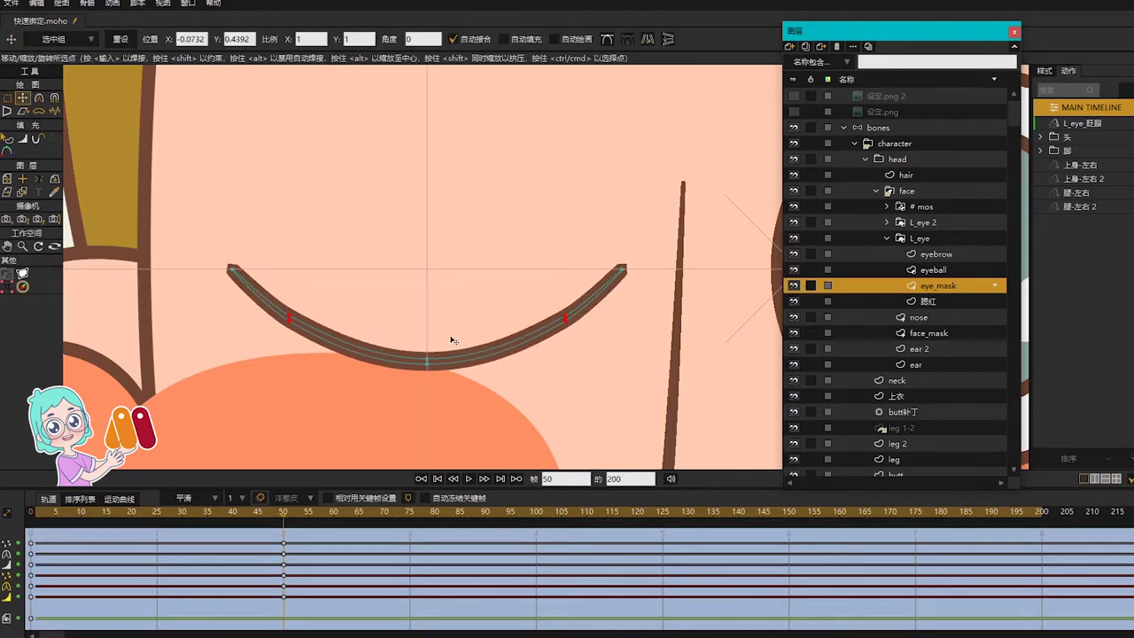
{"action": "key", "text": "g"}
{"action": "left_click_drag", "start_coordinate": [398, 332], "coordinate": [453, 380]}
{"action": "key", "text": "t"}
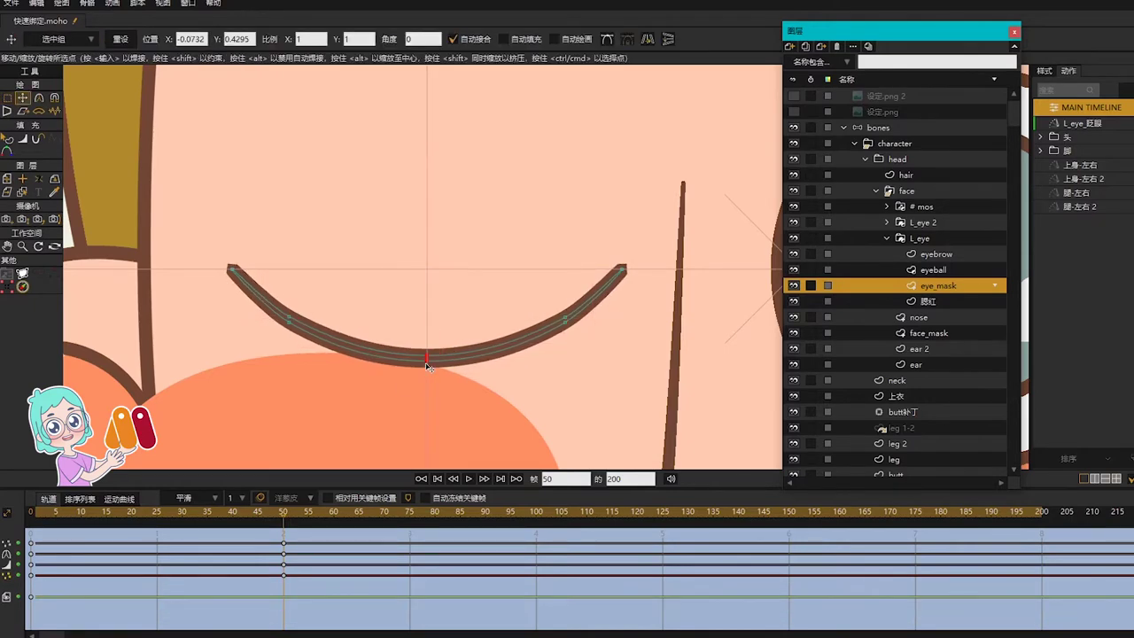
Adjust the curvature of the closed eyelid's side points to smooth the arc
{"action": "scroll", "coordinate": [441, 352], "scroll_direction": "down", "scroll_amount": 2}
{"action": "key", "text": "g"}
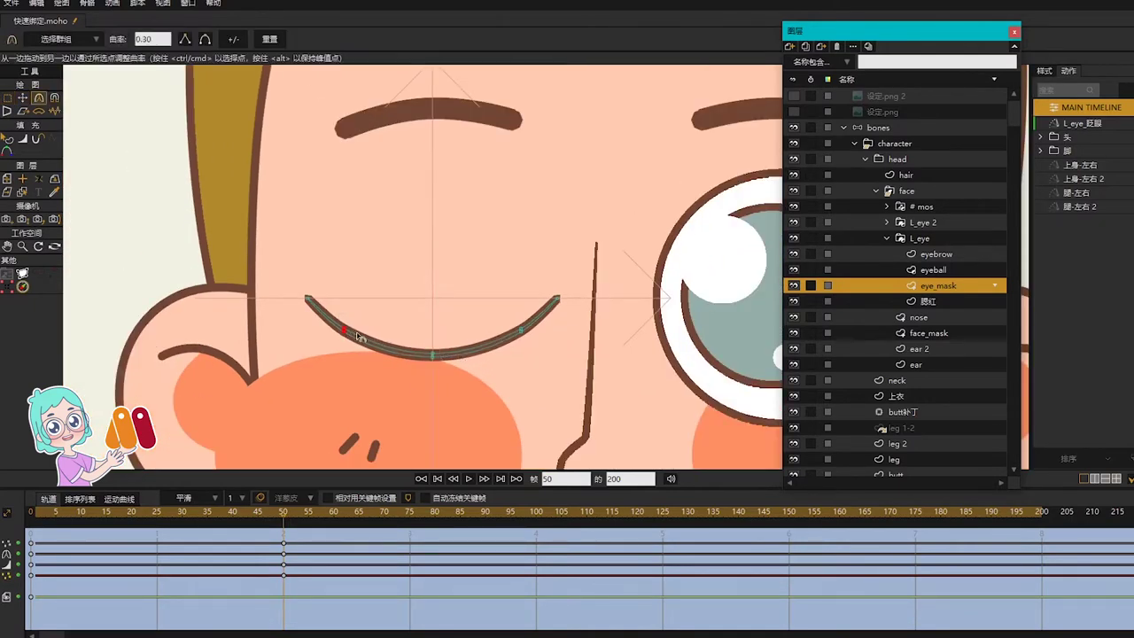
{"action": "left_click", "coordinate": [521, 330]}
{"action": "key", "text": "c"}
{"action": "left_click_drag", "start_coordinate": [529, 364], "coordinate": [506, 354]}
Fine-tune the closed eyelid's bottom middle point and mirror the outline points again with Mirror Points
{"action": "key", "text": "g"}
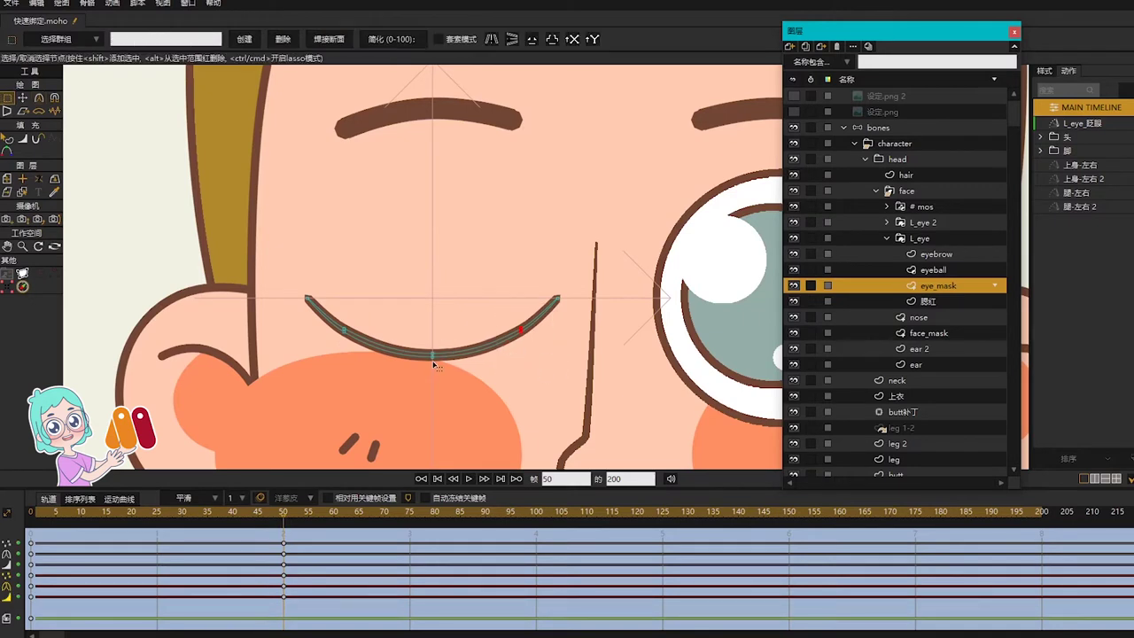
{"action": "left_click", "coordinate": [433, 360]}
{"action": "key", "text": "t"}
{"action": "left_click", "coordinate": [137, 4]}
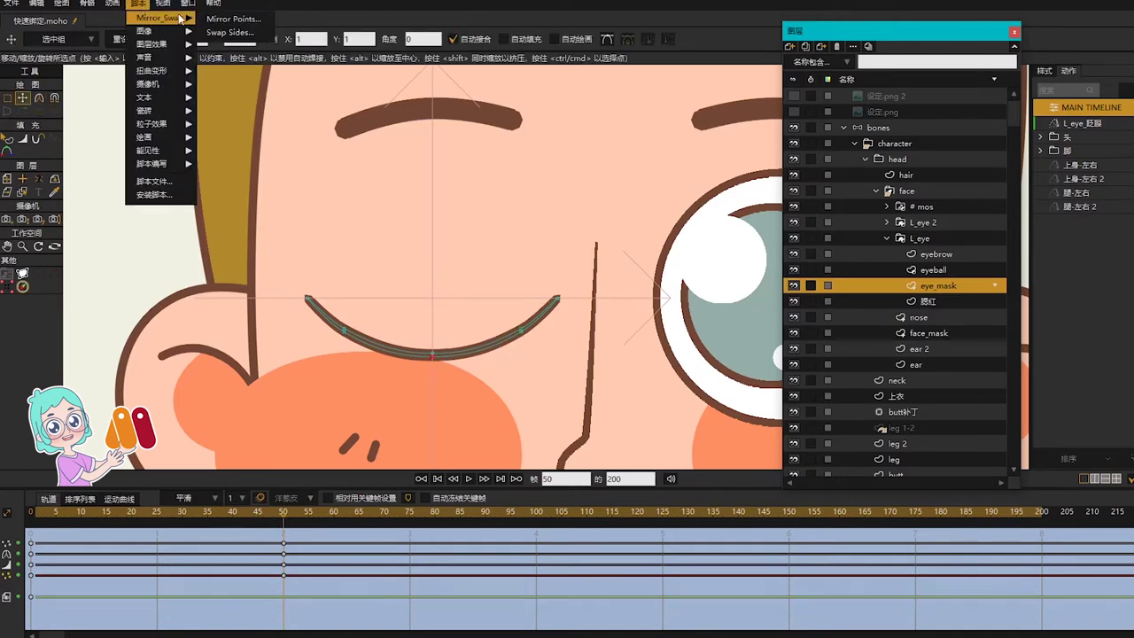
{"action": "left_click", "coordinate": [421, 349]}
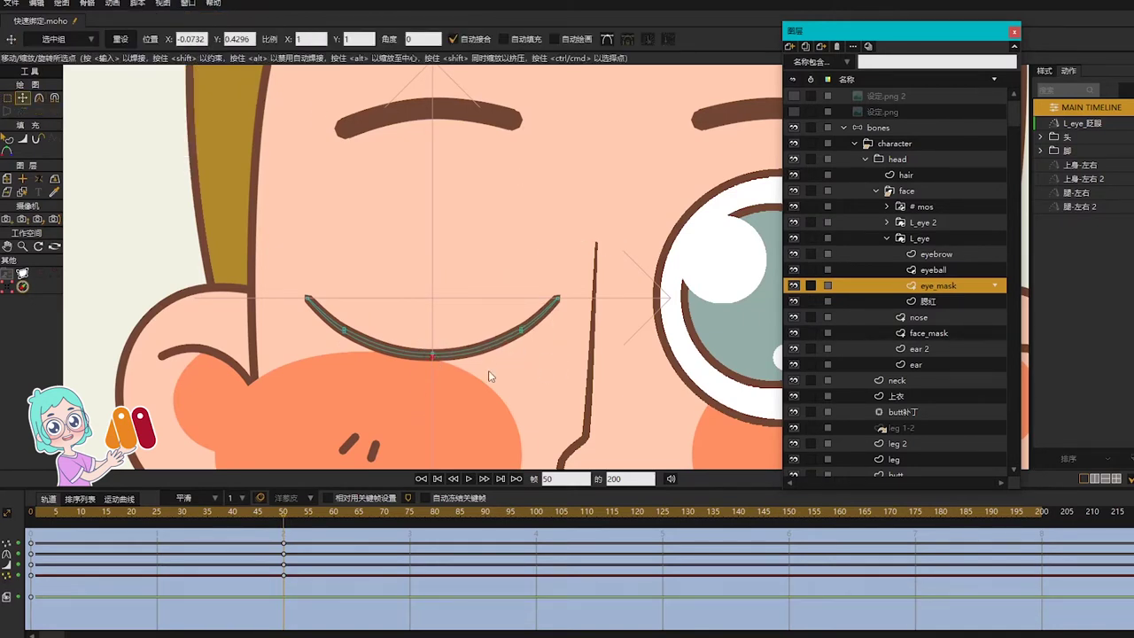
At frame 25, raise the upper eyelid's middle point and round its curve for the half-closed eye
{"action": "scroll", "coordinate": [597, 161], "scroll_direction": "down", "scroll_amount": 2}
{"action": "left_click_drag", "start_coordinate": [276, 523], "coordinate": [157, 518]}
{"action": "scroll", "coordinate": [468, 212], "scroll_direction": "up", "scroll_amount": 3}
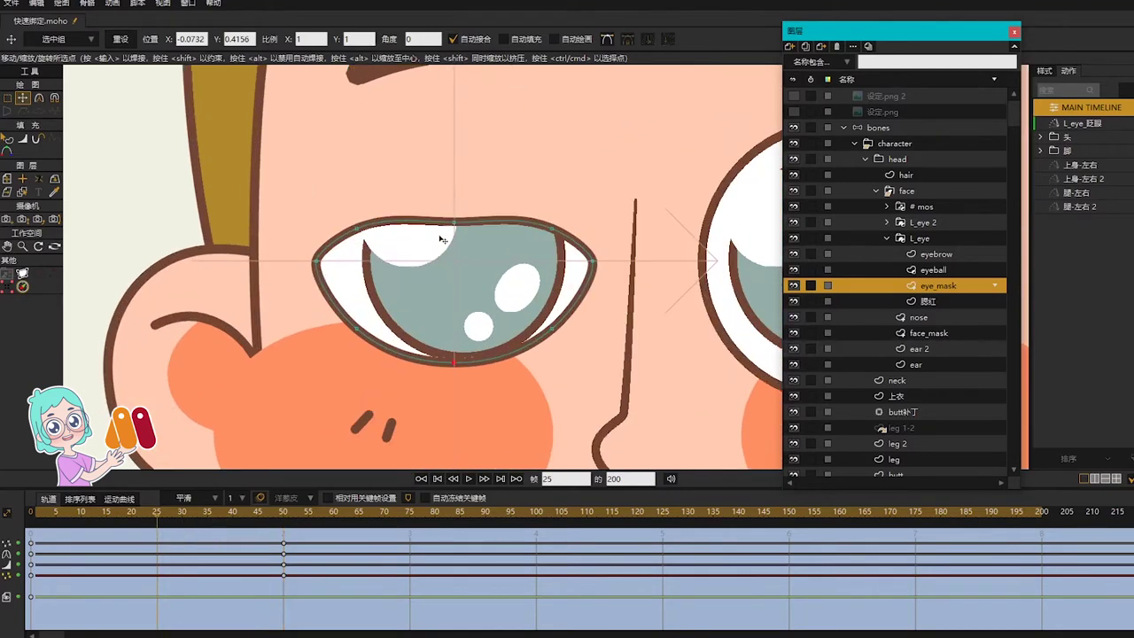
{"action": "left_click_drag", "start_coordinate": [458, 232], "coordinate": [477, 287]}
{"action": "key", "text": "c"}
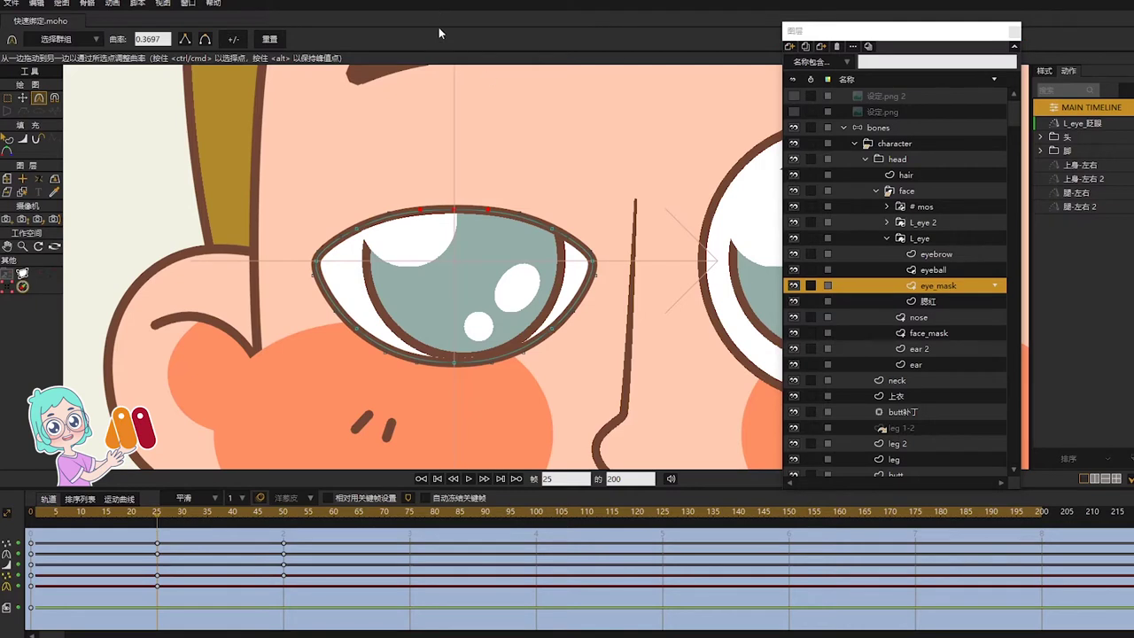
At frame 37, lower the upper eyelid's middle point slightly so the lid bends evenly downward
{"action": "scroll", "coordinate": [478, 242], "scroll_direction": "down", "scroll_amount": 2}
{"action": "left_click_drag", "start_coordinate": [151, 518], "coordinate": [220, 556]}
{"action": "scroll", "coordinate": [452, 298], "scroll_direction": "up", "scroll_amount": 3}
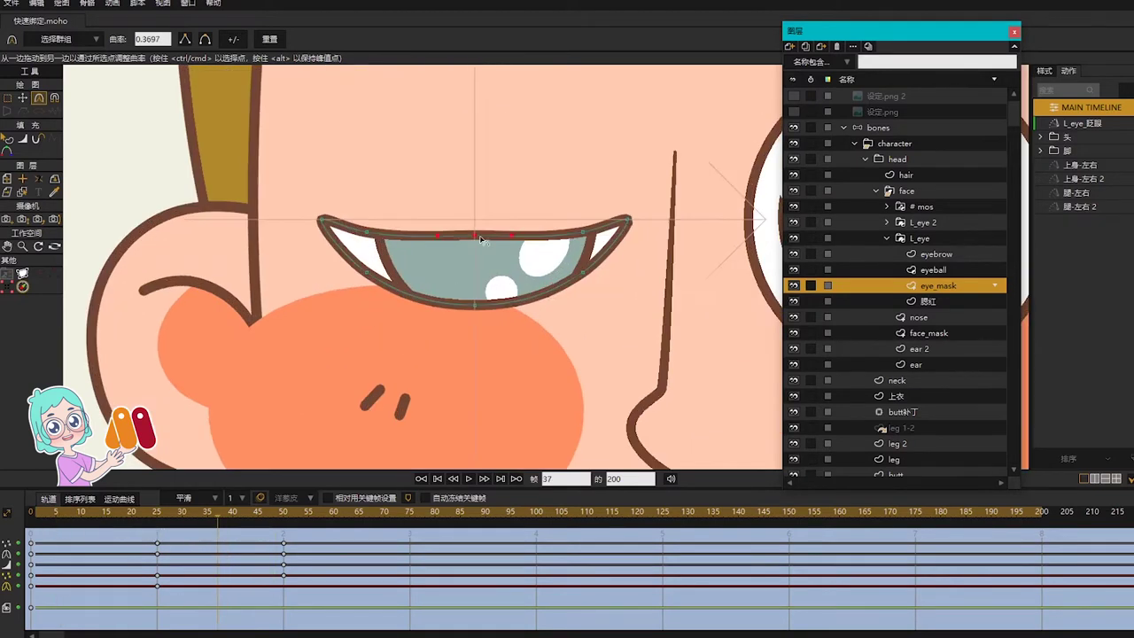
{"action": "key", "text": "g"}
{"action": "key", "text": "t"}
{"action": "left_click_drag", "start_coordinate": [475, 234], "coordinate": [477, 247]}
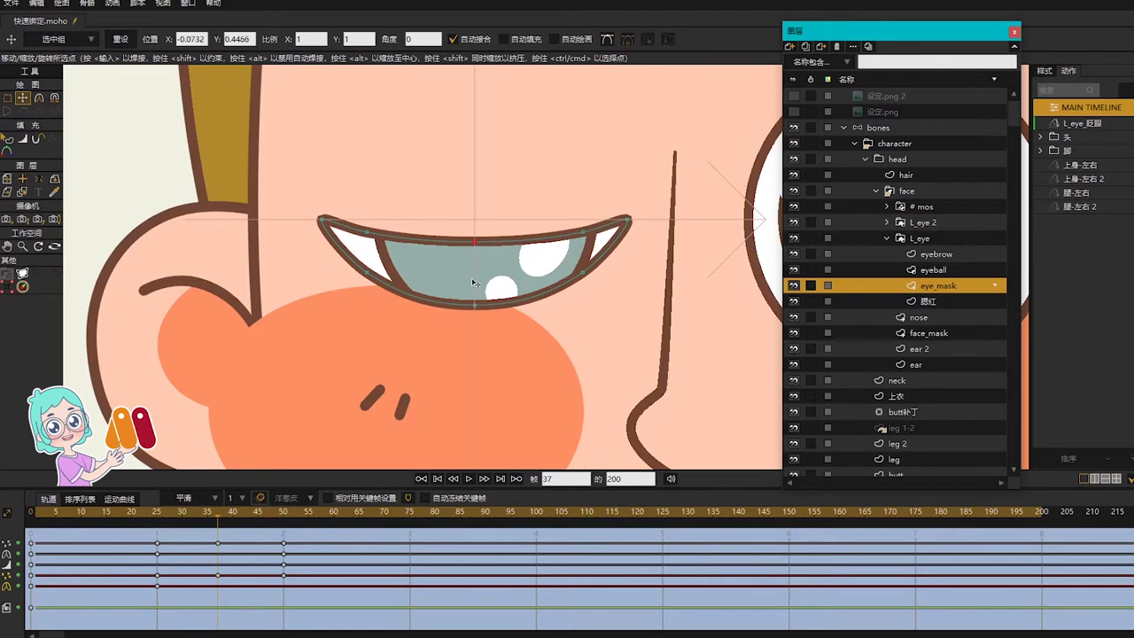
Scrub the timeline up to frame 50 and examine how the eyelid's shape changes while closing
{"action": "scroll", "coordinate": [479, 253], "scroll_direction": "down", "scroll_amount": 2}
{"action": "left_click_drag", "start_coordinate": [42, 518], "coordinate": [156, 542]}
{"action": "key", "text": "c"}
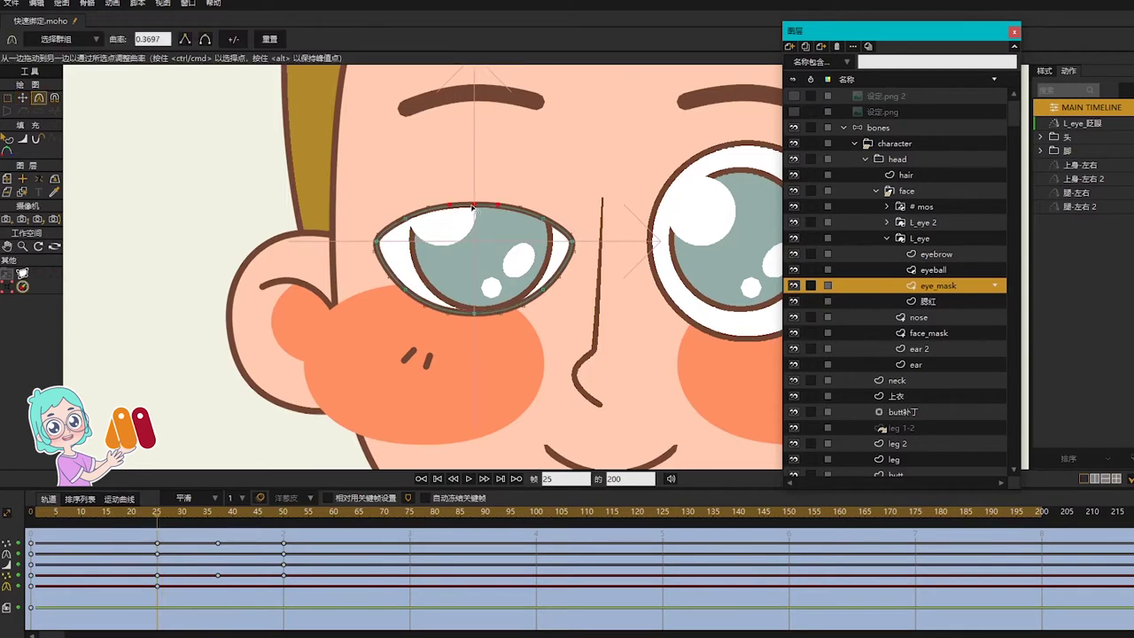
{"action": "left_click_drag", "start_coordinate": [40, 512], "coordinate": [203, 542]}
{"action": "scroll", "coordinate": [536, 244], "scroll_direction": "up", "scroll_amount": 2}
{"action": "key", "text": "t"}
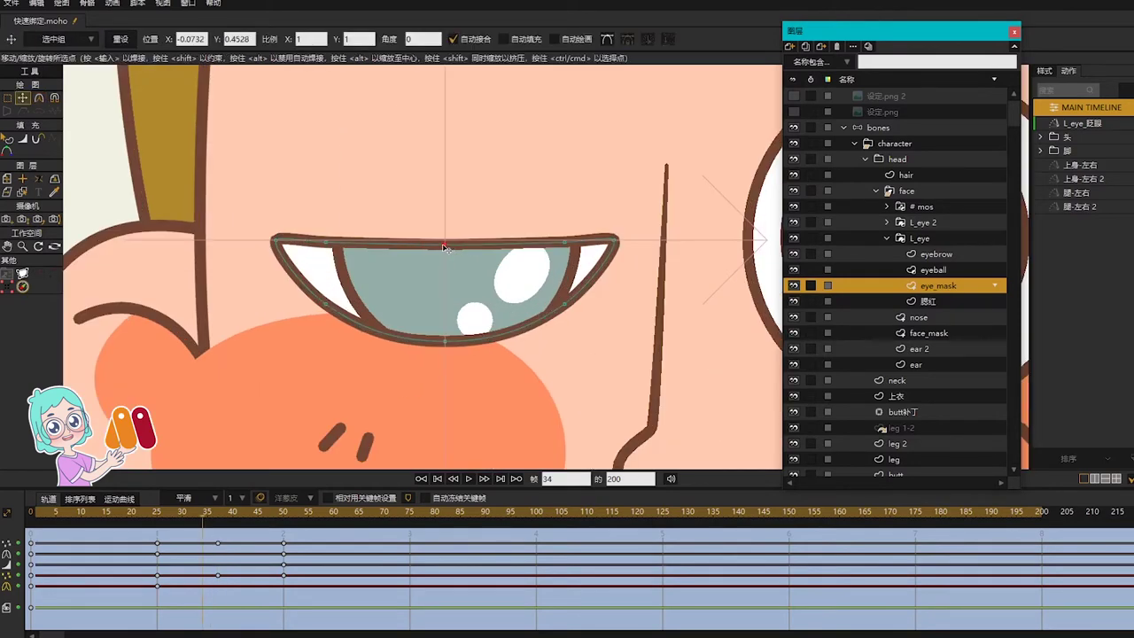
{"action": "scroll", "coordinate": [379, 295], "scroll_direction": "down", "scroll_amount": 2}
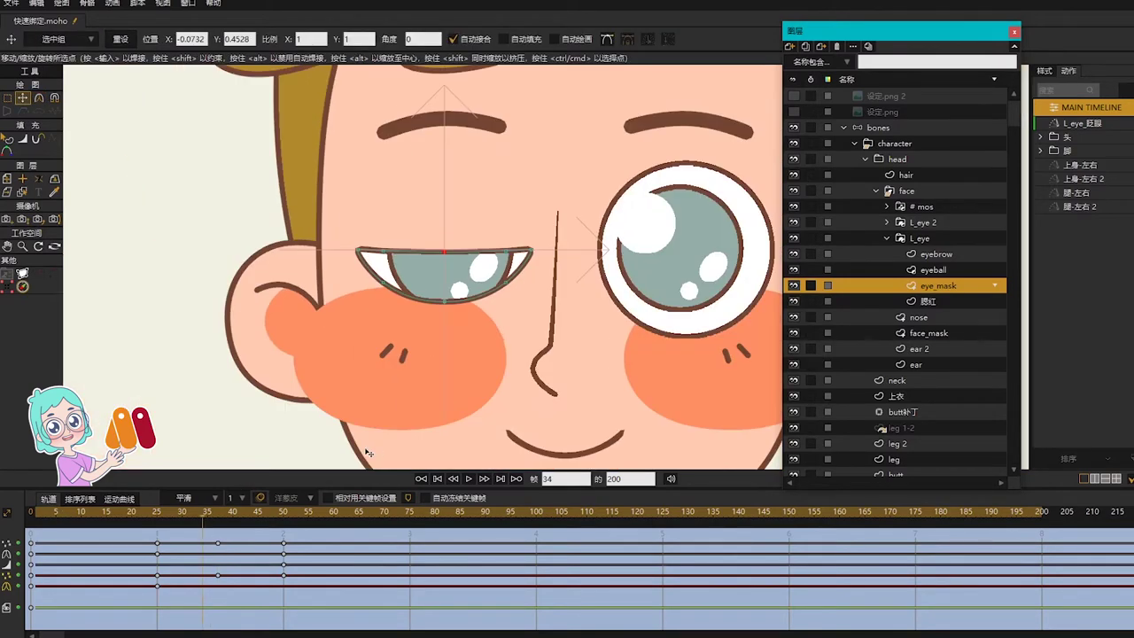
{"action": "left_click_drag", "start_coordinate": [56, 511], "coordinate": [283, 594]}
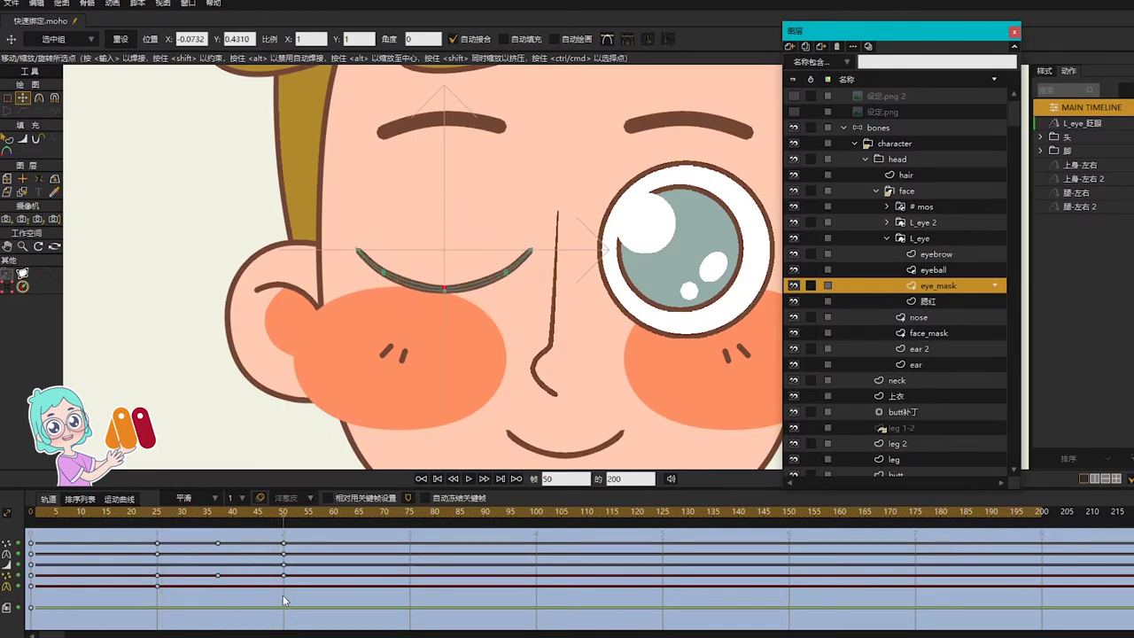
At frame 50, set the curvature of the closed eyelid's middle points to about 0.38
{"action": "key", "text": "c"}
{"action": "scroll", "coordinate": [453, 290], "scroll_direction": "up", "scroll_amount": 2}
{"action": "left_click_drag", "start_coordinate": [434, 295], "coordinate": [572, 304]}
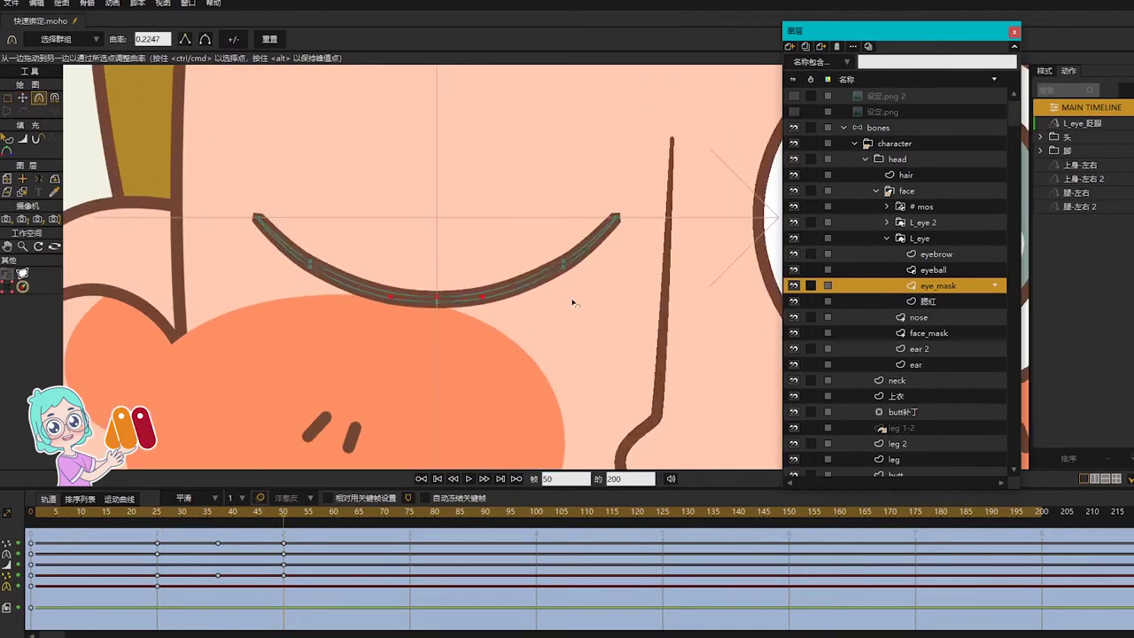
{"action": "scroll", "coordinate": [493, 315], "scroll_direction": "down", "scroll_amount": 1}
{"action": "scroll", "coordinate": [493, 314], "scroll_direction": "down", "scroll_amount": 5}
{"action": "left_click_drag", "start_coordinate": [42, 511], "coordinate": [287, 563]}
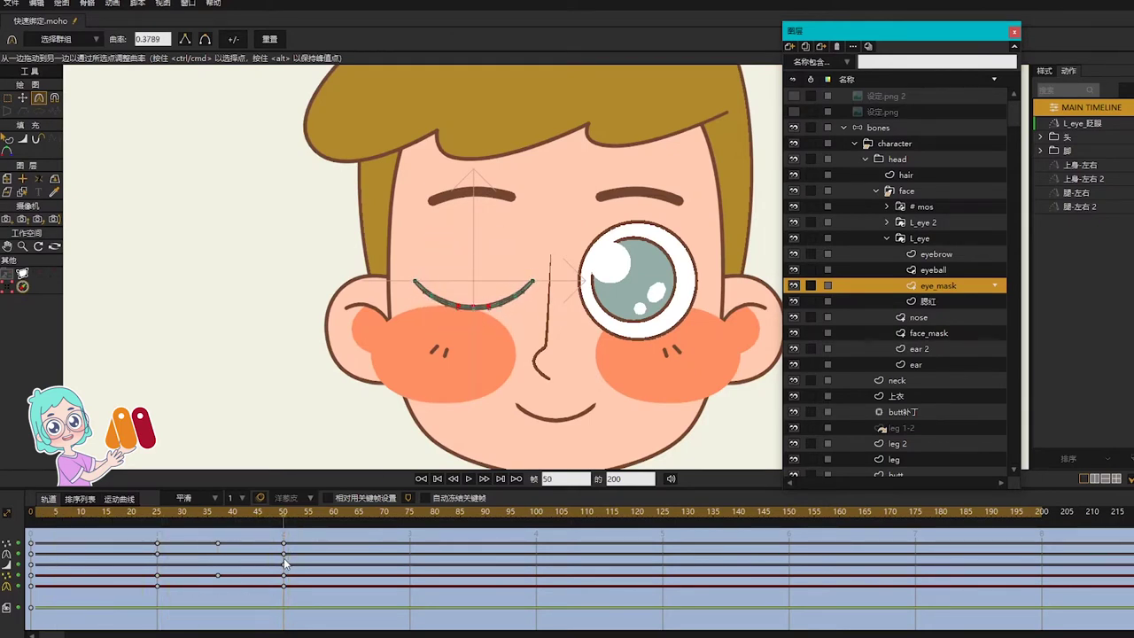
Preview the blink along the timeline and return from the action to the main timeline
{"action": "left_click_drag", "start_coordinate": [69, 518], "coordinate": [308, 557]}
{"action": "left_click_drag", "start_coordinate": [356, 608], "coordinate": [128, 537]}
{"action": "double_click", "coordinate": [1057, 111]}
{"action": "scroll", "coordinate": [520, 313], "scroll_direction": "down", "scroll_amount": 5}
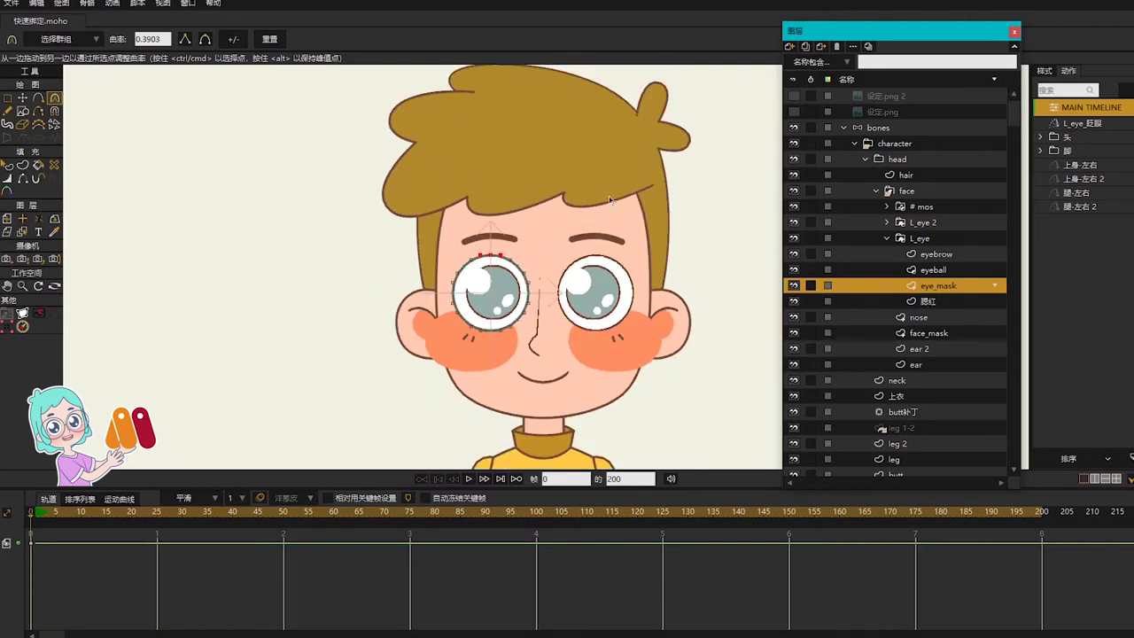
Show the name label of the L_eye_眨眼 control bone in the bones layer
{"action": "left_click_drag", "start_coordinate": [608, 196], "coordinate": [596, 266]}
{"action": "left_click", "coordinate": [880, 129]}
{"action": "scroll", "coordinate": [438, 173], "scroll_direction": "down", "scroll_amount": 5}
{"action": "left_click", "coordinate": [434, 153]}
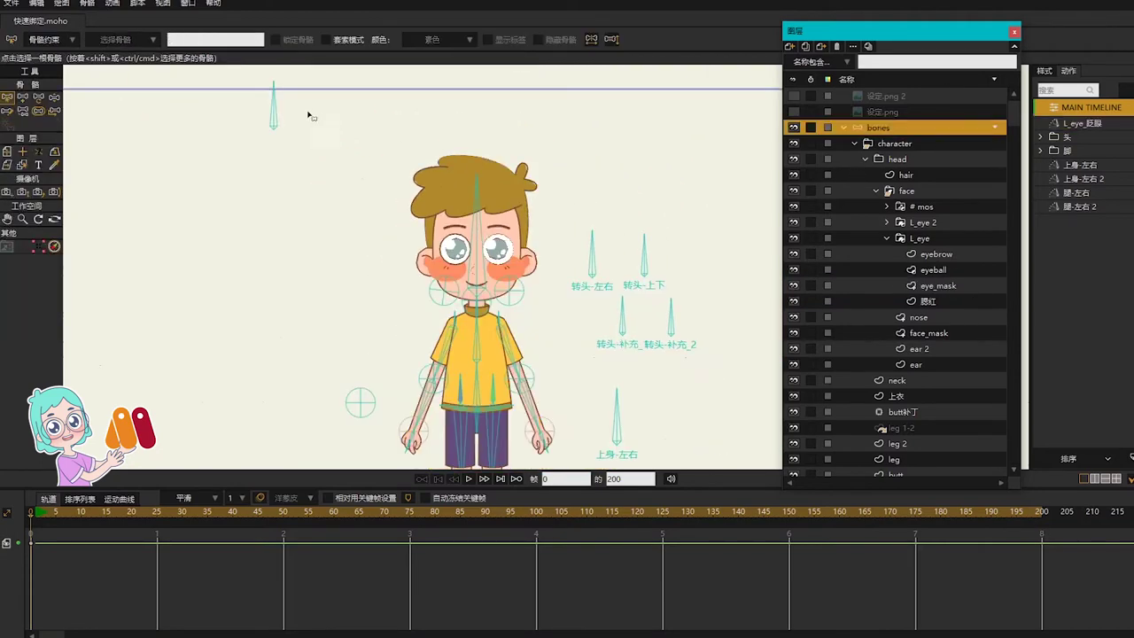
{"action": "left_click", "coordinate": [279, 122]}
{"action": "left_click", "coordinate": [513, 44]}
Add a vertical bone beside L_eye_眨眼 at about X -0.43, Y 0.86, name it R_eye_眨眼 and show its label
{"action": "key", "text": "a"}
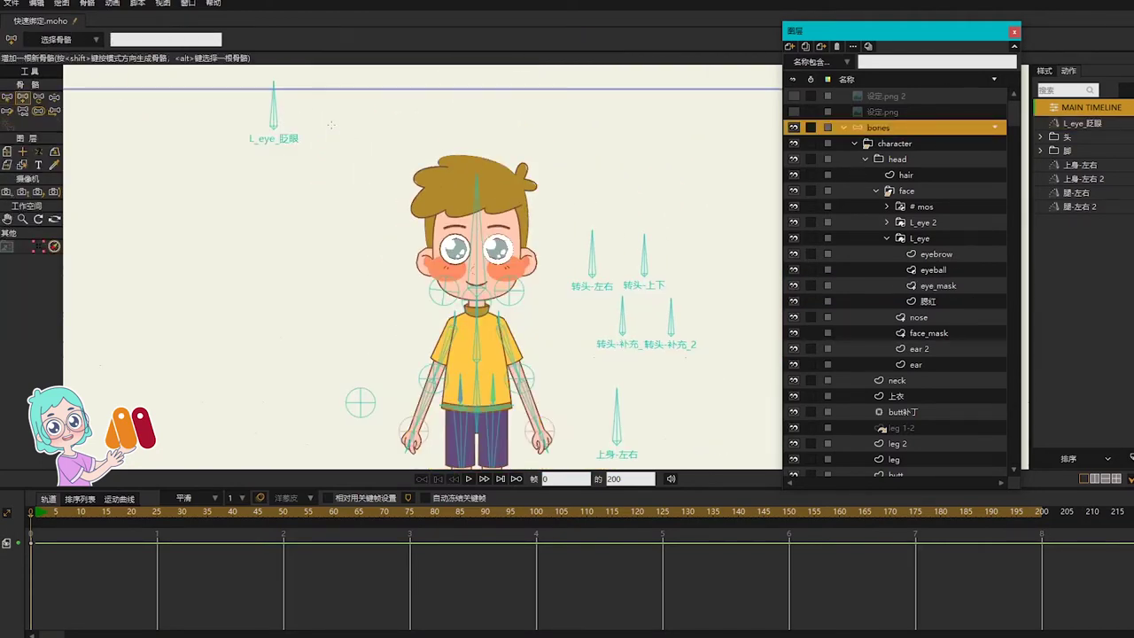
{"action": "left_click_drag", "start_coordinate": [349, 129], "coordinate": [349, 88]}
{"action": "left_click", "coordinate": [179, 36]}
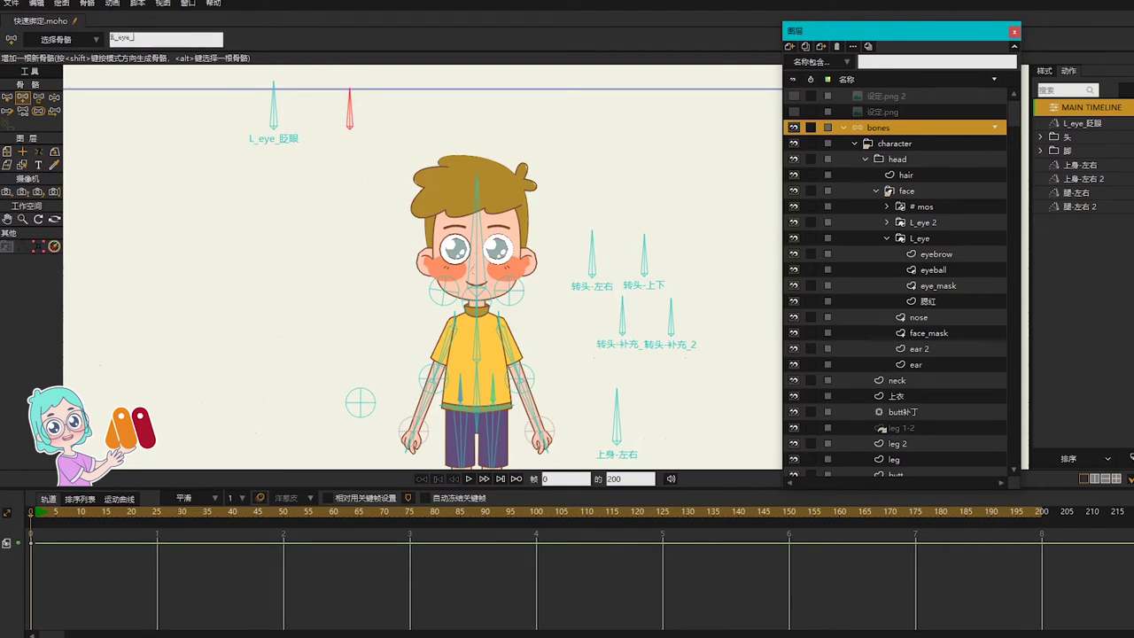
{"action": "type", "text": "R_eye_眨眼"}
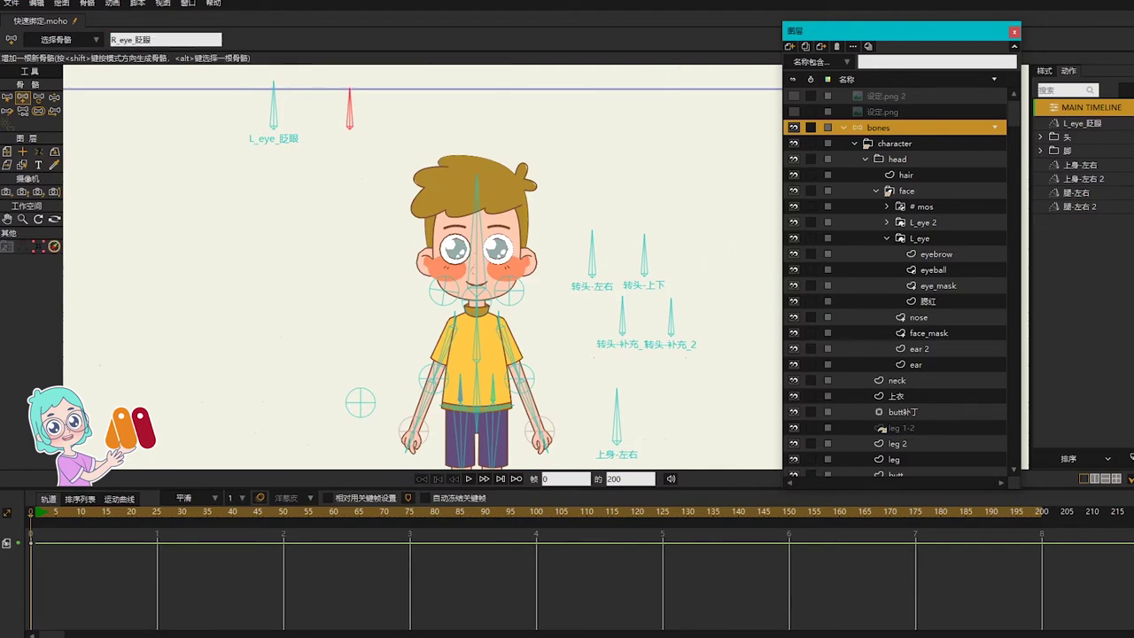
{"action": "type", "text": "s"}
{"action": "left_click_drag", "start_coordinate": [347, 122], "coordinate": [49, 151]}
{"action": "key", "text": "b"}
{"action": "left_click", "coordinate": [488, 40]}
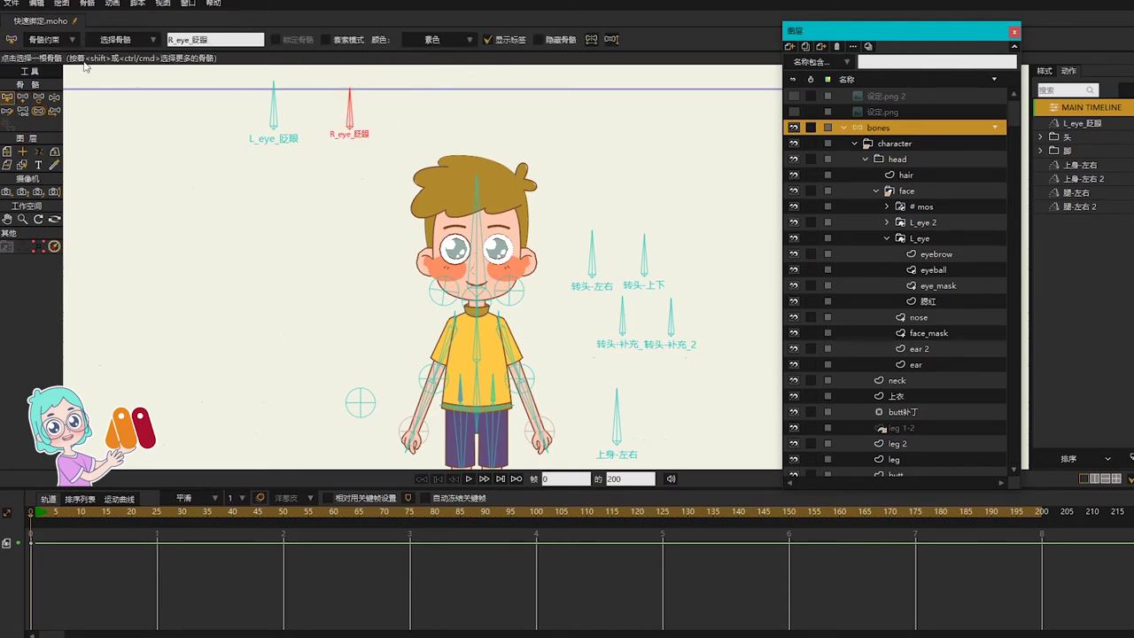
Constrain the R_eye_眨眼 bone's angle to a minimum of 0 and a maximum of 90
{"action": "left_click", "coordinate": [62, 43]}
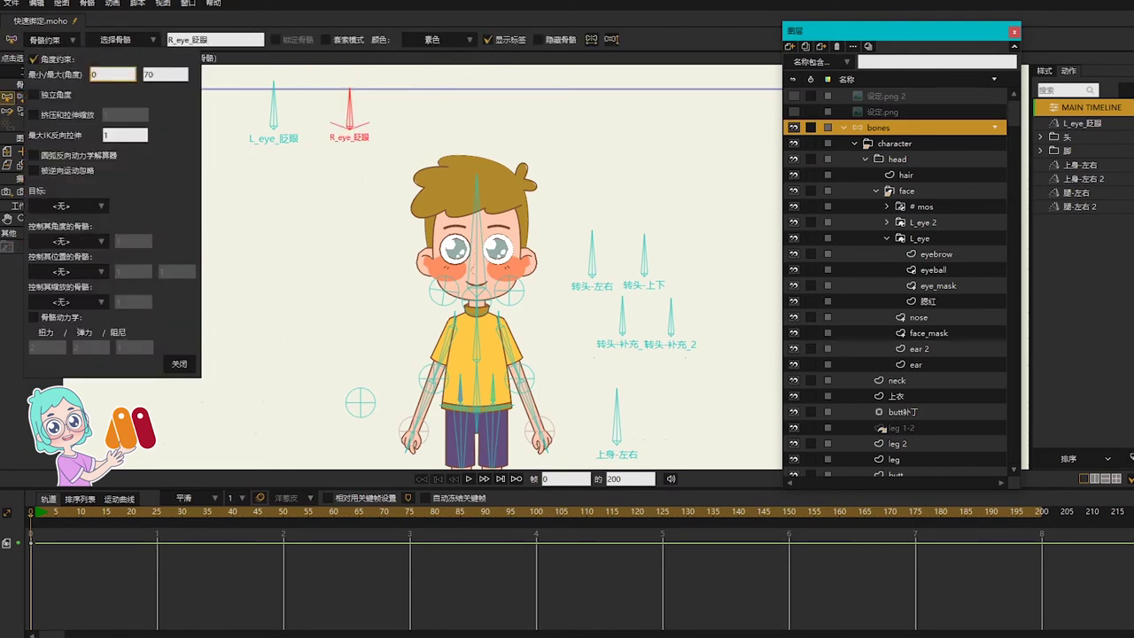
{"action": "key", "text": "Tab"}
{"action": "type", "text": "90"}
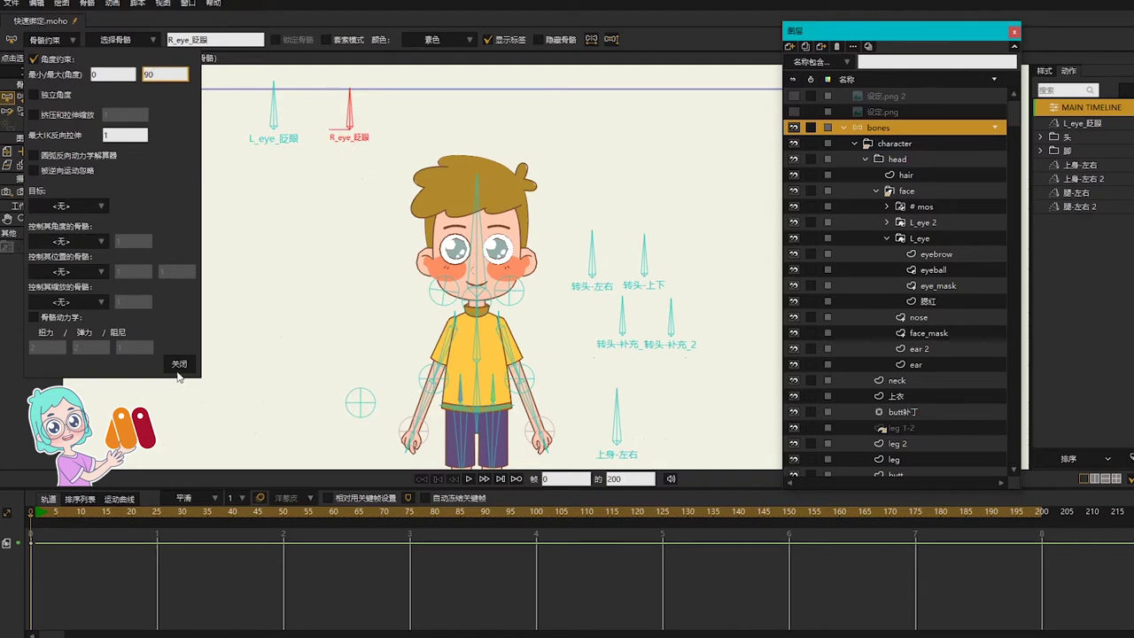
{"action": "left_click", "coordinate": [179, 365]}
Create a smart bone action for R_eye_眨眼 and rotate that bone to 180° at frame 50
{"action": "left_click", "coordinate": [1125, 459]}
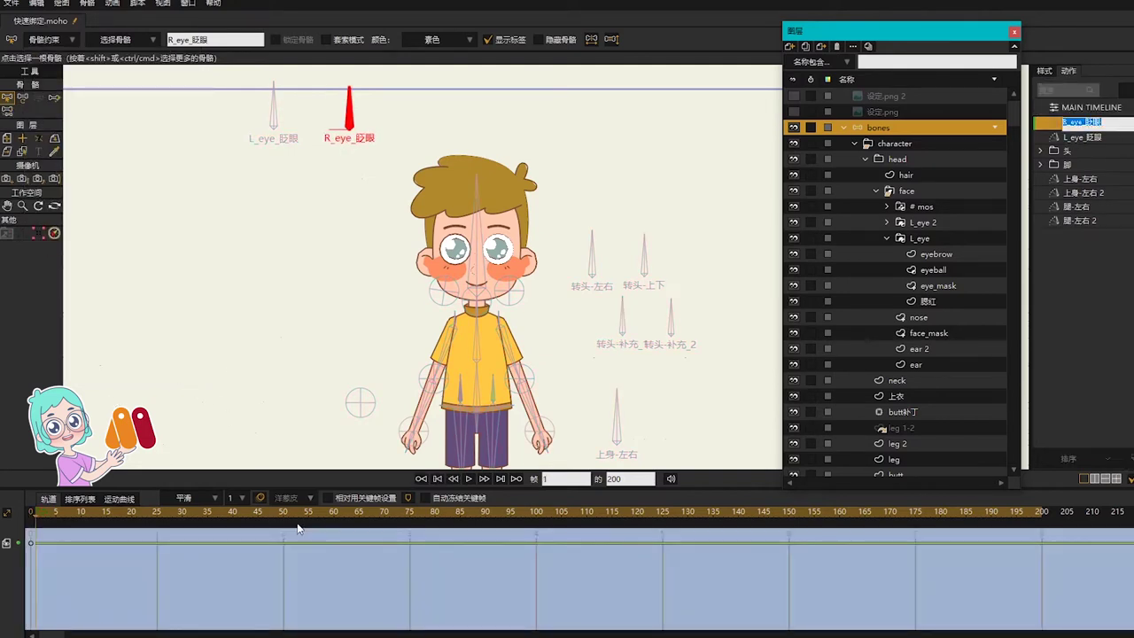
{"action": "left_click", "coordinate": [283, 516]}
{"action": "key", "text": "t"}
{"action": "left_click_drag", "start_coordinate": [348, 100], "coordinate": [16, 257]}
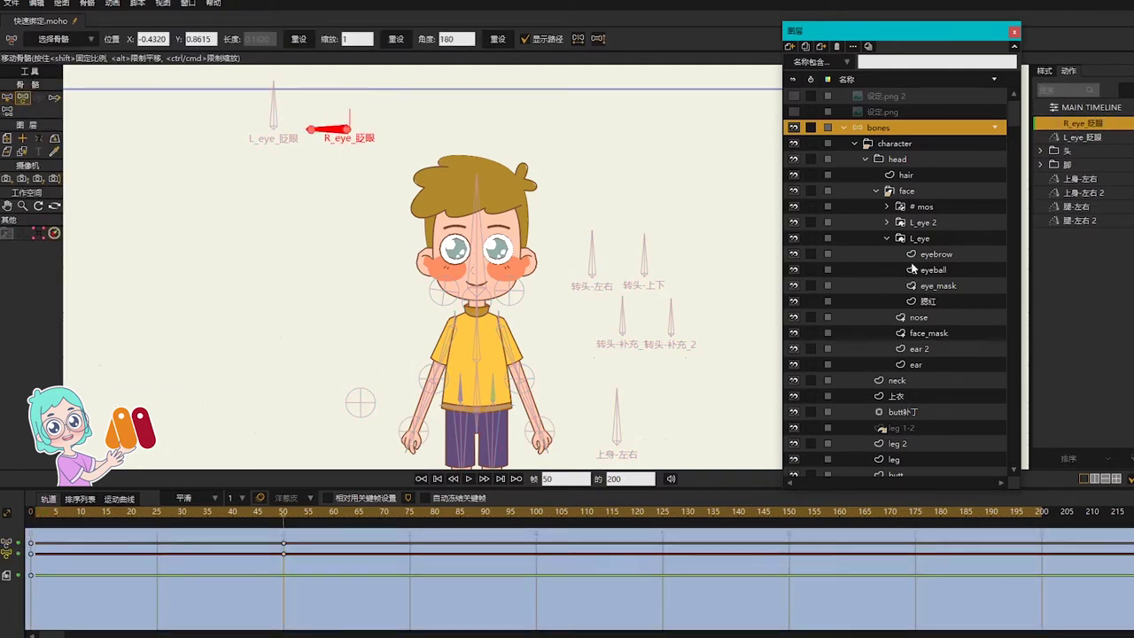
After checking the mask settings of the L_eye 2 group's eye_mask layer, paste the blink keyframes onto it, spanning frames 25 to 50
{"action": "left_click", "coordinate": [886, 238]}
{"action": "left_click", "coordinate": [887, 222]}
{"action": "double_click", "coordinate": [939, 270]}
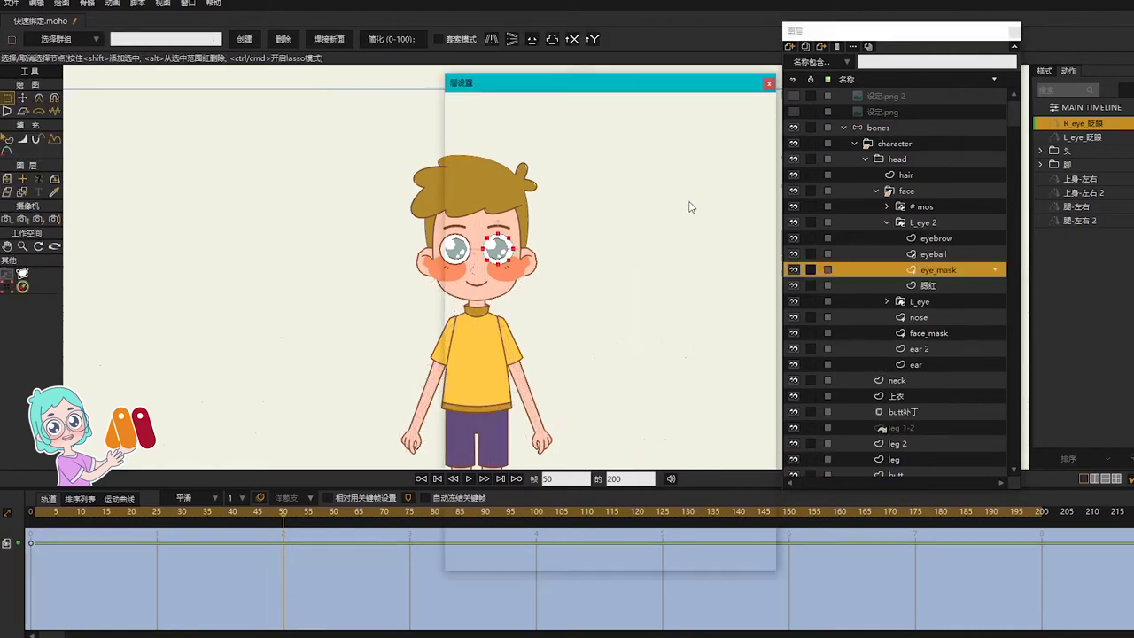
{"action": "left_click", "coordinate": [556, 104]}
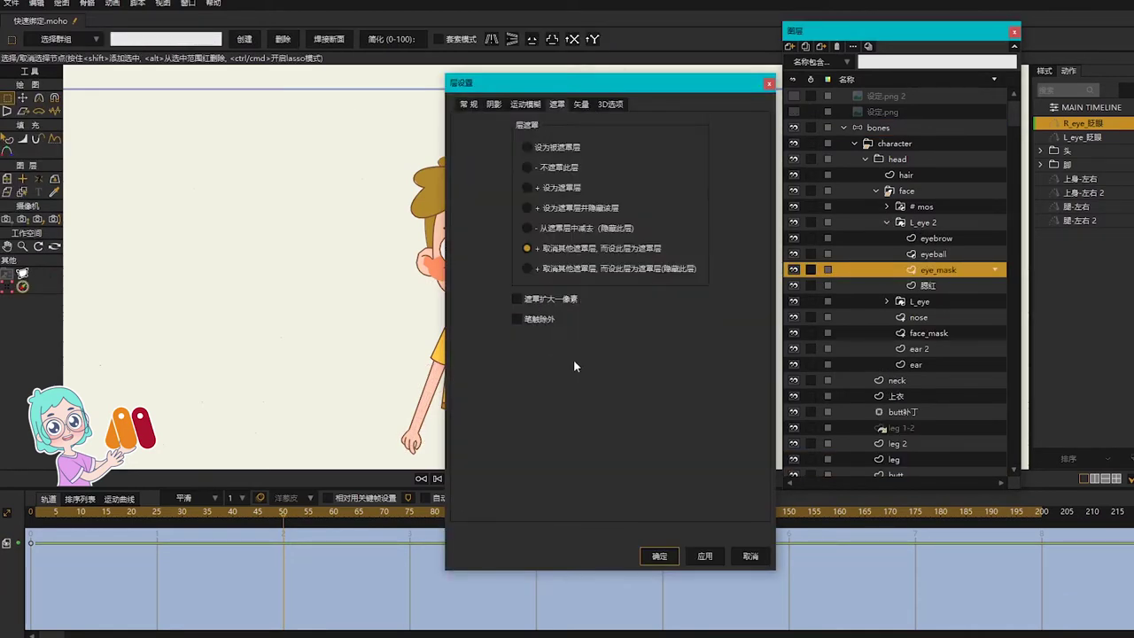
{"action": "left_click", "coordinate": [659, 557]}
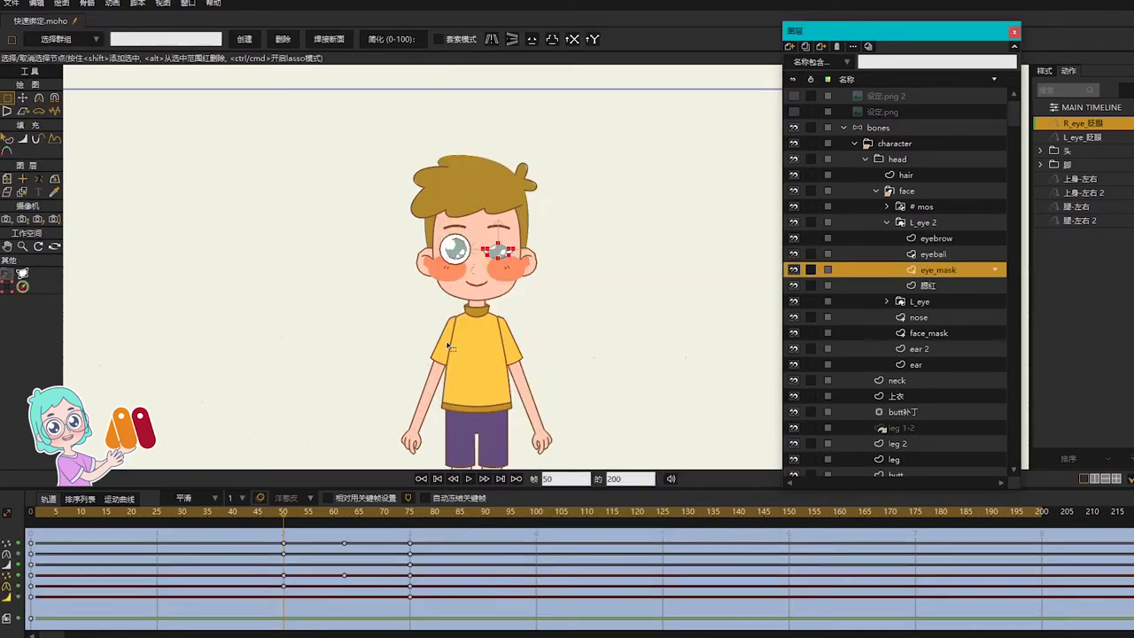
{"action": "left_click_drag", "start_coordinate": [505, 623], "coordinate": [157, 542]}
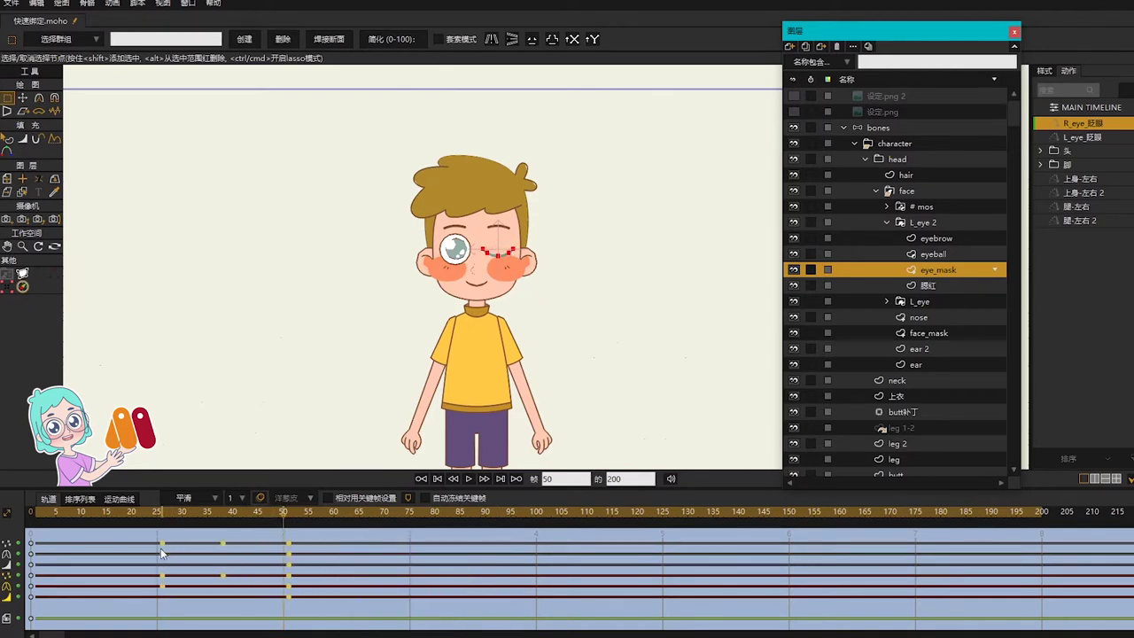
Preview the R_eye_眨眼 action, then return to the main timeline and the bones layer with no bone selected
{"action": "scroll", "coordinate": [601, 239], "scroll_direction": "up", "scroll_amount": 2}
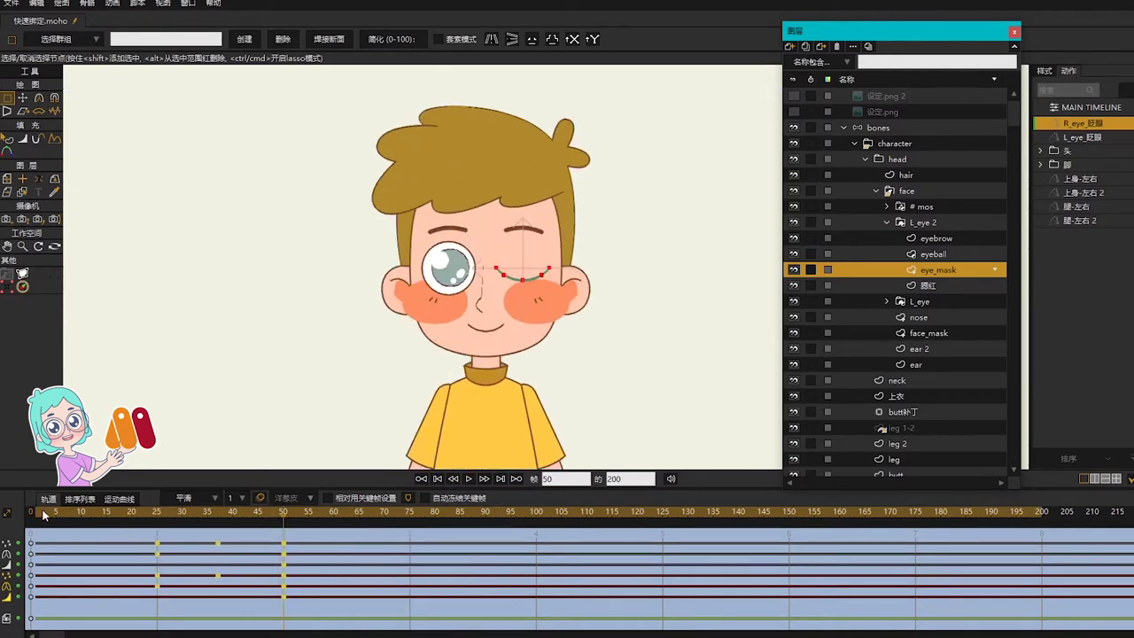
{"action": "left_click_drag", "start_coordinate": [45, 514], "coordinate": [308, 544]}
{"action": "double_click", "coordinate": [1092, 109]}
{"action": "scroll", "coordinate": [520, 270], "scroll_direction": "down", "scroll_amount": 2}
{"action": "left_click", "coordinate": [875, 127]}
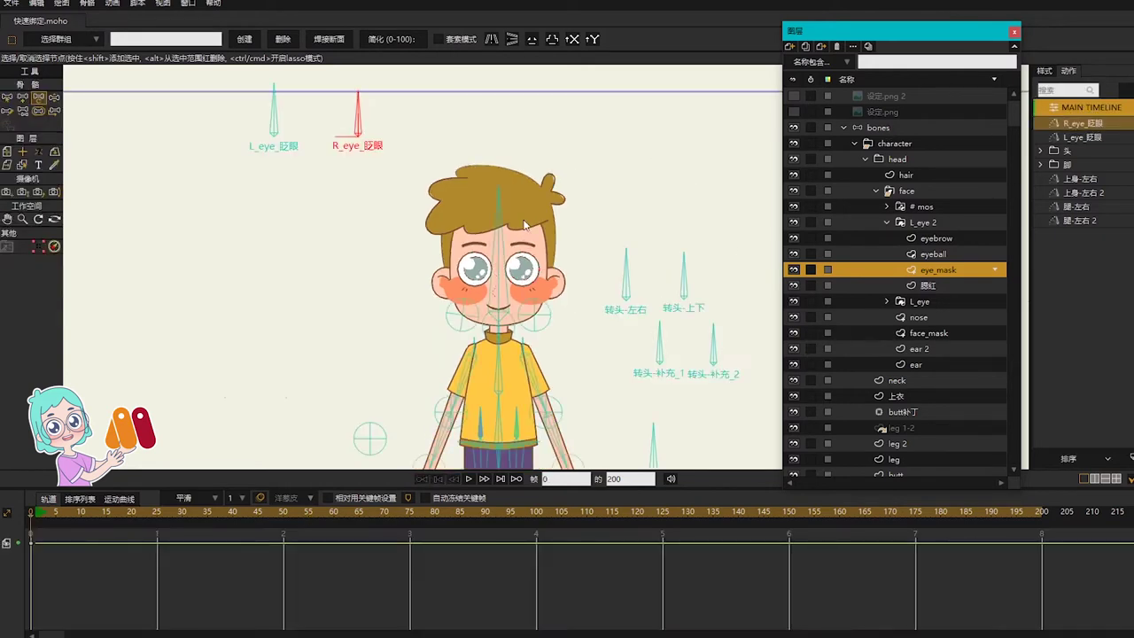
{"action": "scroll", "coordinate": [431, 191], "scroll_direction": "down", "scroll_amount": 2}
{"action": "key", "text": "b"}
{"action": "left_click", "coordinate": [413, 157]}
{"action": "scroll", "coordinate": [412, 156], "scroll_direction": "up", "scroll_amount": 2}
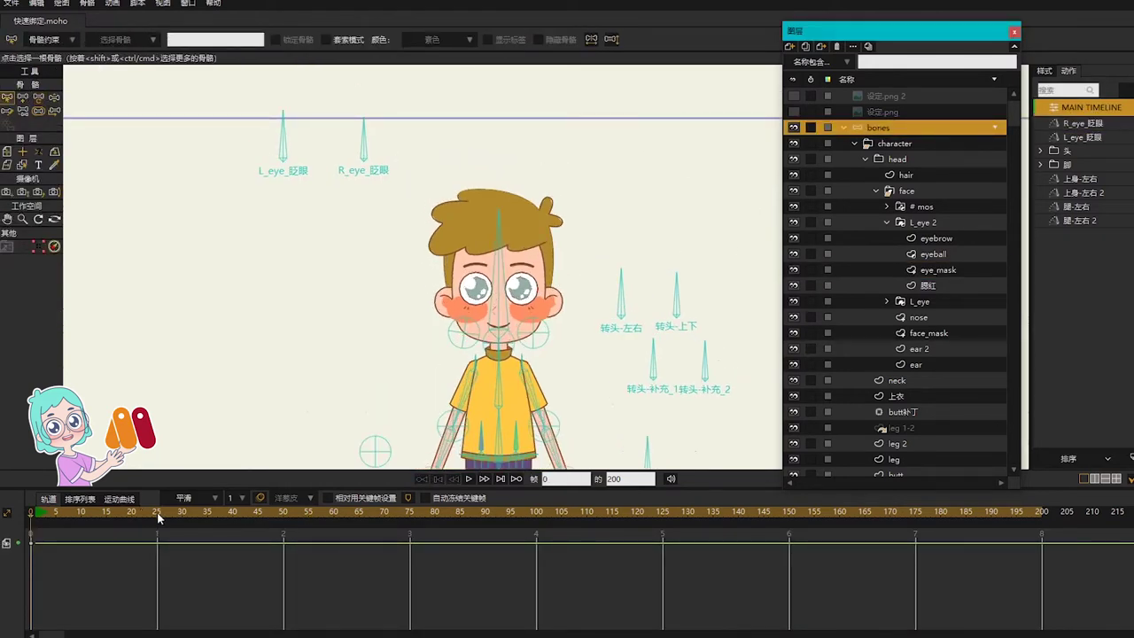
At frame 25, test both blinks by rotating the L_eye_眨眼 and R_eye_眨眼 bones and returning them upright
{"action": "left_click", "coordinate": [157, 512]}
{"action": "key", "text": "z"}
{"action": "left_click_drag", "start_coordinate": [279, 132], "coordinate": [79, 351]}
{"action": "scroll", "coordinate": [473, 295], "scroll_direction": "up", "scroll_amount": 5}
{"action": "scroll", "coordinate": [479, 292], "scroll_direction": "down", "scroll_amount": 4}
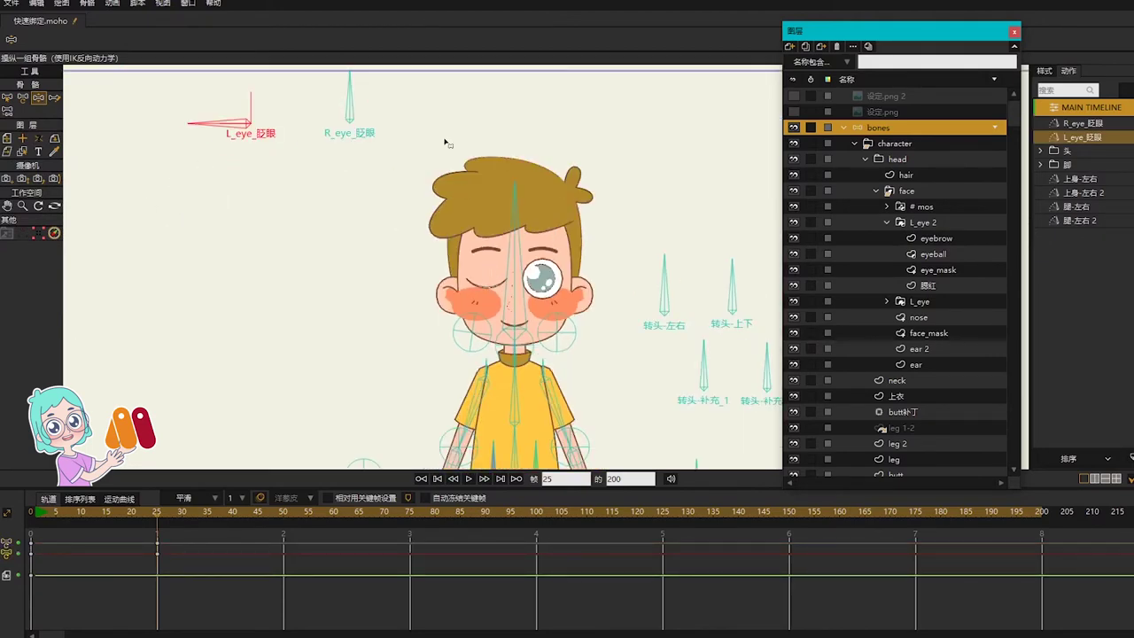
{"action": "mouse_move", "coordinate": [367, 102]}
{"action": "left_mouse_down"}
{"action": "mouse_move", "coordinate": [372, 130]}
{"action": "mouse_move", "coordinate": [229, 171]}
{"action": "mouse_move", "coordinate": [232, 182]}
{"action": "mouse_move", "coordinate": [351, 99]}
{"action": "left_mouse_up"}
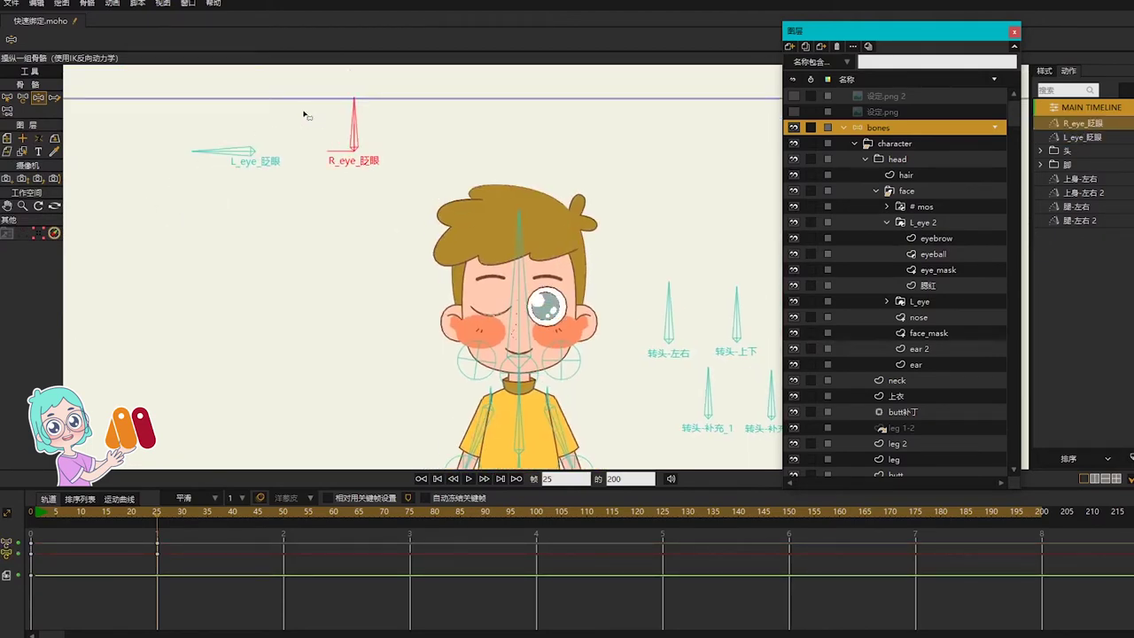
{"action": "left_click_drag", "start_coordinate": [205, 150], "coordinate": [350, 73]}
At frame 0, slightly shorten the L_eye_眨眼 and R_eye_眨眼 bones, bringing R_eye_眨眼 to a length of about 0.13
{"action": "left_click", "coordinate": [32, 512]}
{"action": "scroll", "coordinate": [364, 258], "scroll_direction": "down", "scroll_amount": 2}
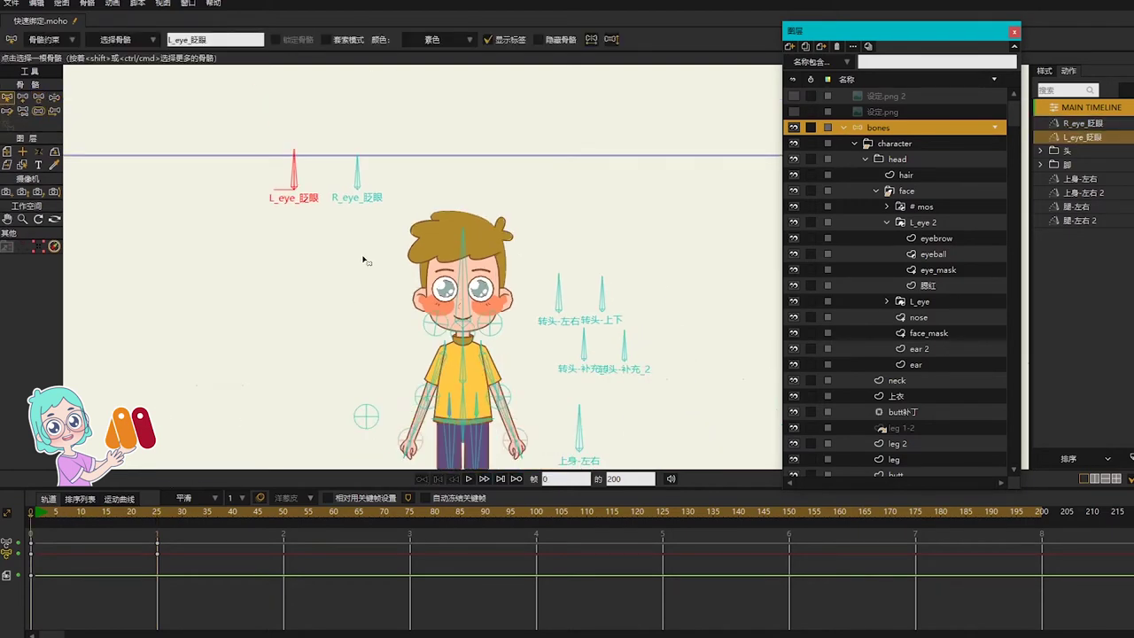
{"action": "left_click", "coordinate": [382, 211]}
{"action": "scroll", "coordinate": [296, 156], "scroll_direction": "up", "scroll_amount": 3}
{"action": "key", "text": "t"}
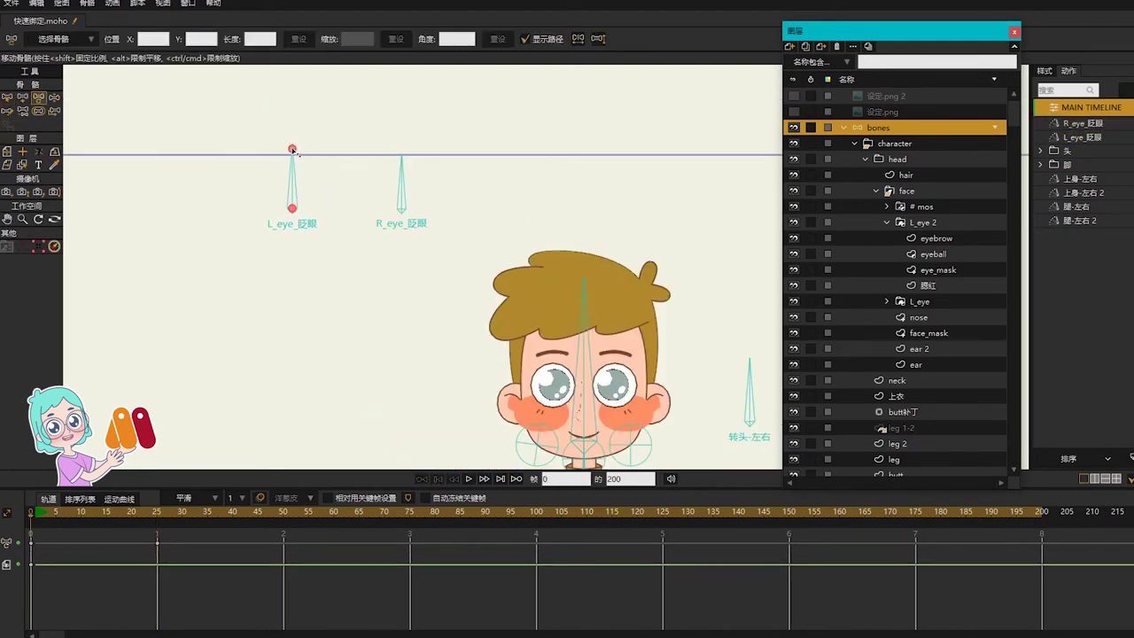
{"action": "left_click_drag", "start_coordinate": [293, 151], "coordinate": [292, 165]}
{"action": "left_click", "coordinate": [401, 164]}
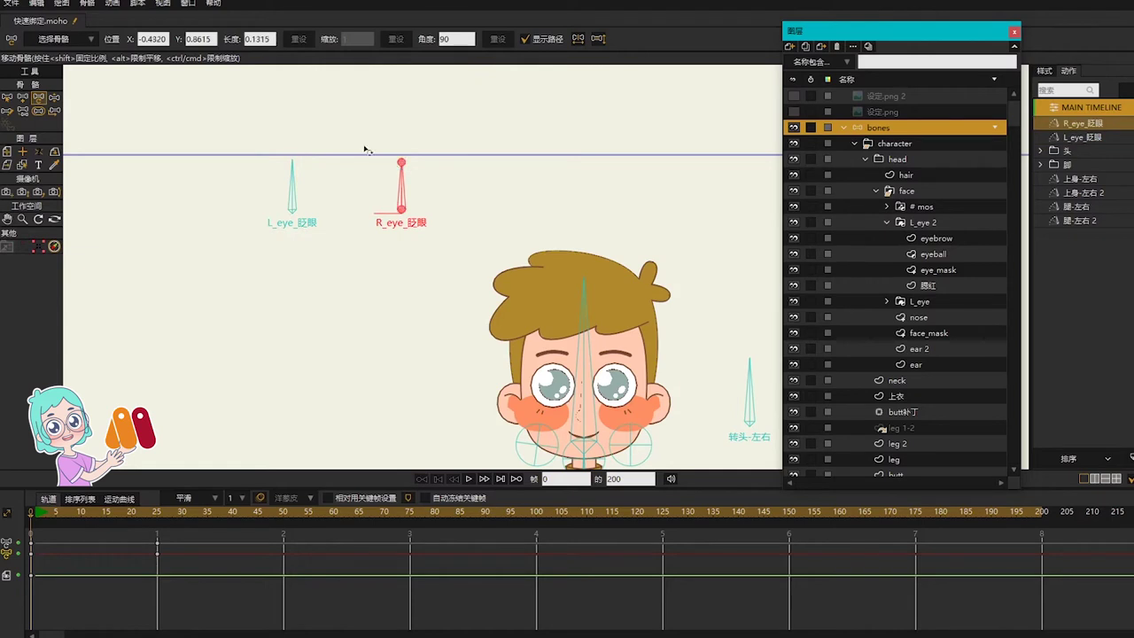
{"action": "left_click", "coordinate": [369, 147]}
Add a short vertical bone above and between the two eye bones, at about X -0.55, Y 1.01, and name it 眨眼
{"action": "key", "text": "a"}
{"action": "left_click_drag", "start_coordinate": [348, 117], "coordinate": [349, 110]}
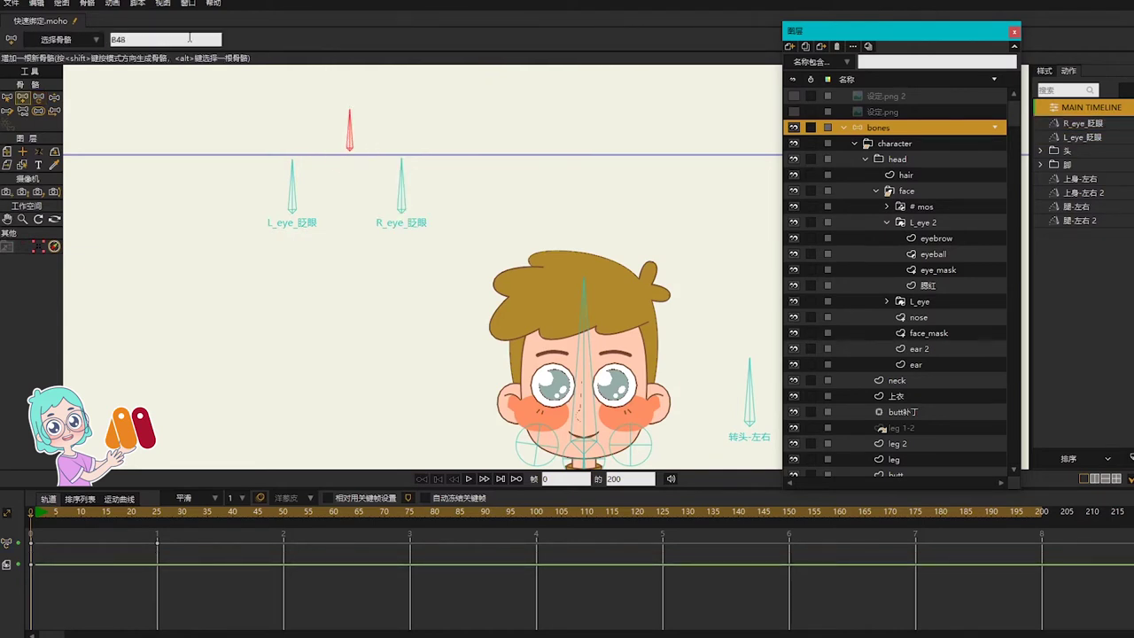
{"action": "type", "text": "眨眼"}
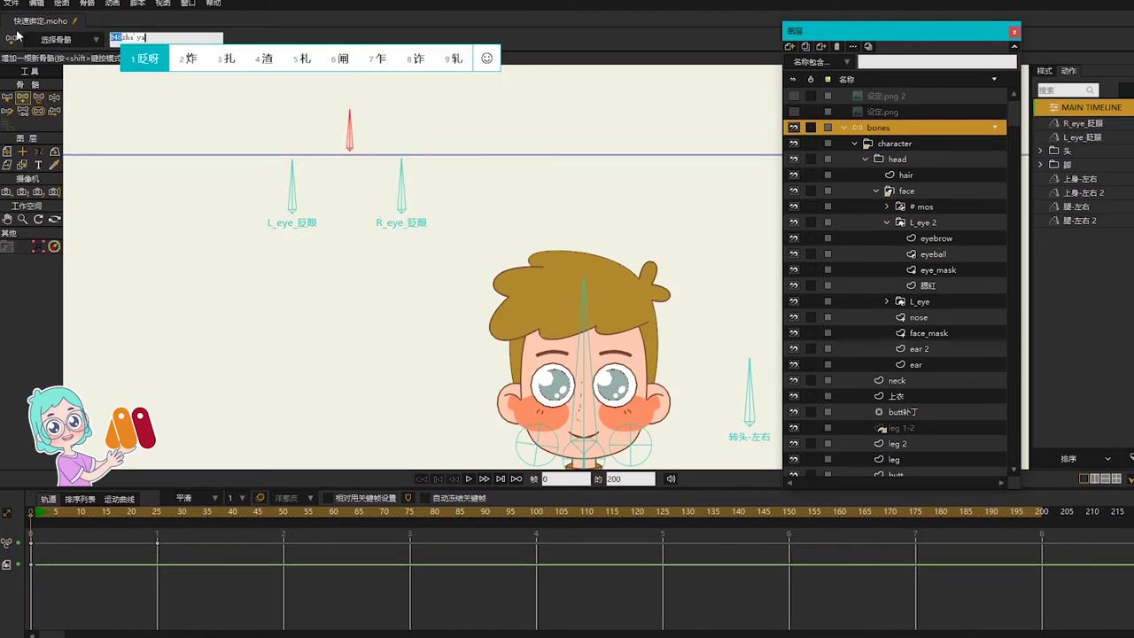
{"action": "type", "text": "b"}
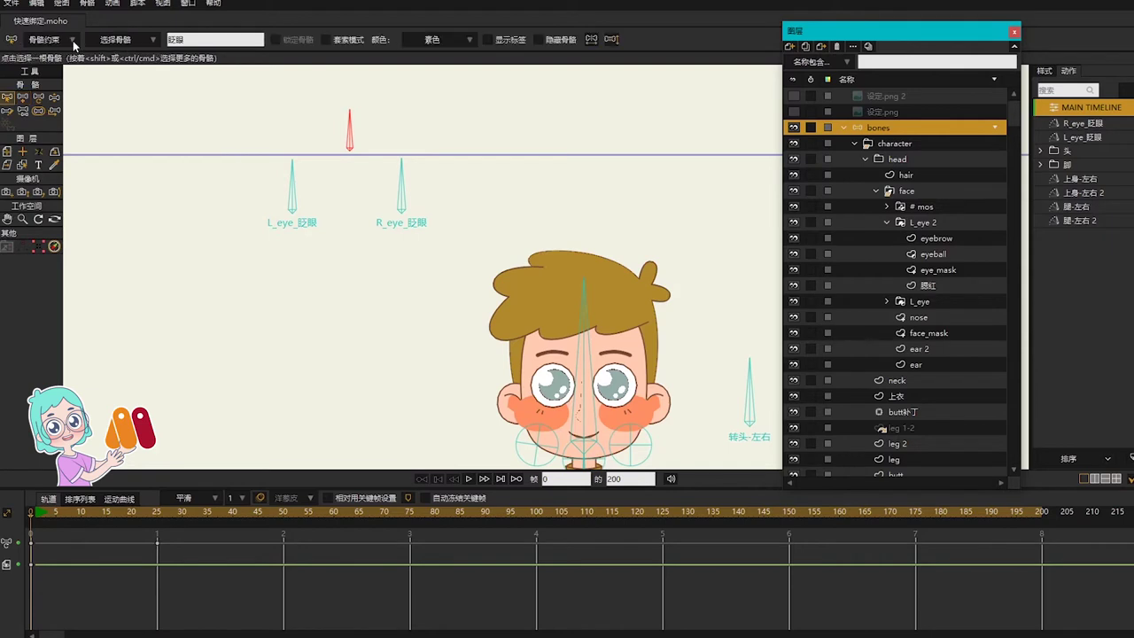
Constrain the 眨眼 bone's angle to 0 minimum and 90 maximum, and show its name label
{"action": "left_click", "coordinate": [75, 41]}
{"action": "left_click", "coordinate": [68, 59]}
{"action": "double_click", "coordinate": [96, 75]}
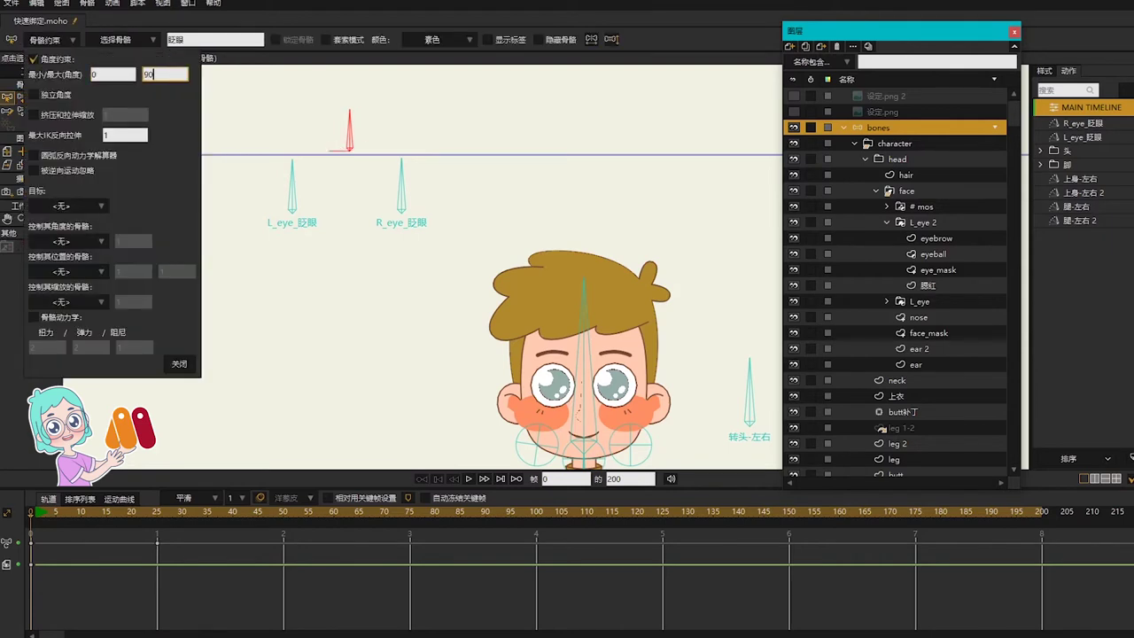
{"action": "left_click", "coordinate": [179, 364]}
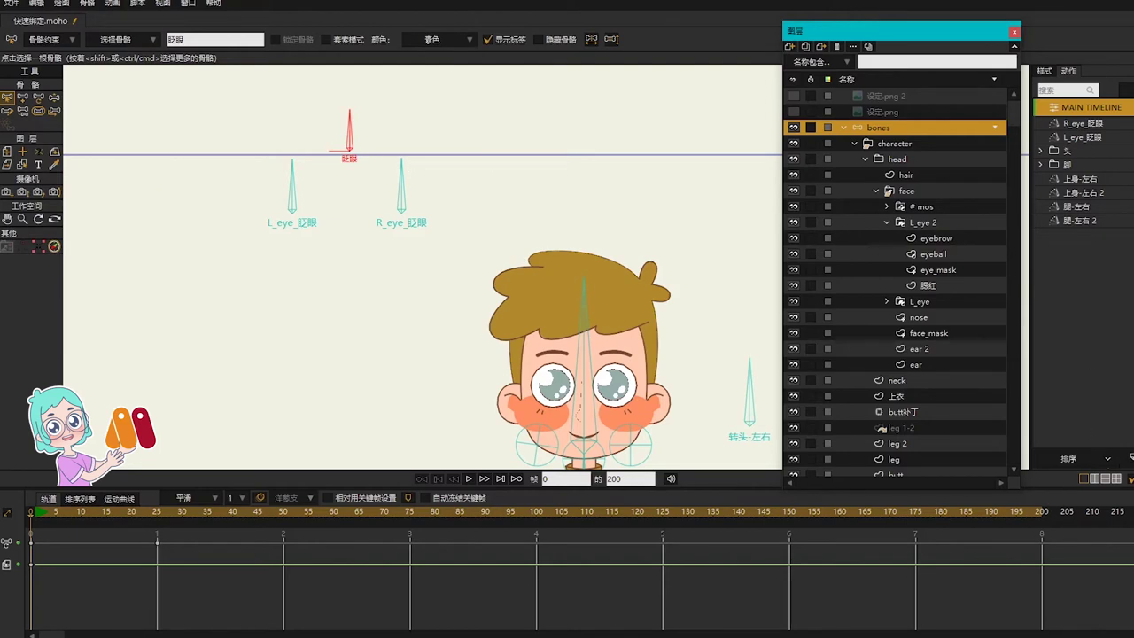
Create a smart bone action for 眨眼 with it, L_eye_眨眼 and R_eye_眨眼 rotated to 180° at frame 50, save, and return to the main timeline
{"action": "key", "text": "Return"}
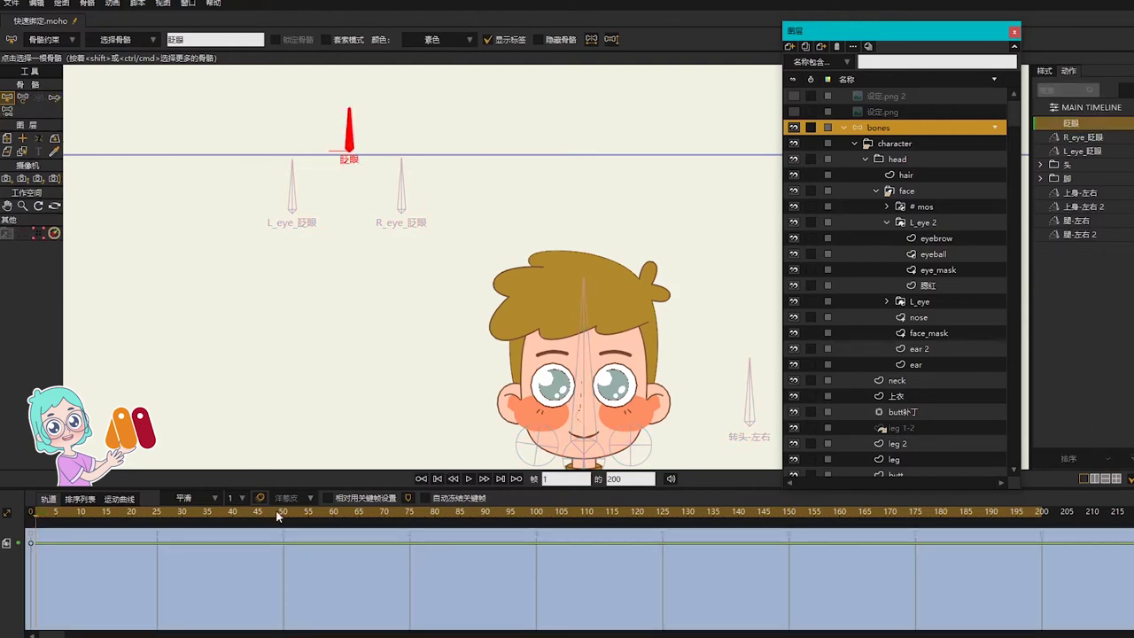
{"action": "left_click", "coordinate": [280, 514]}
{"action": "key", "text": "t"}
{"action": "left_click_drag", "start_coordinate": [299, 191], "coordinate": [266, 206]}
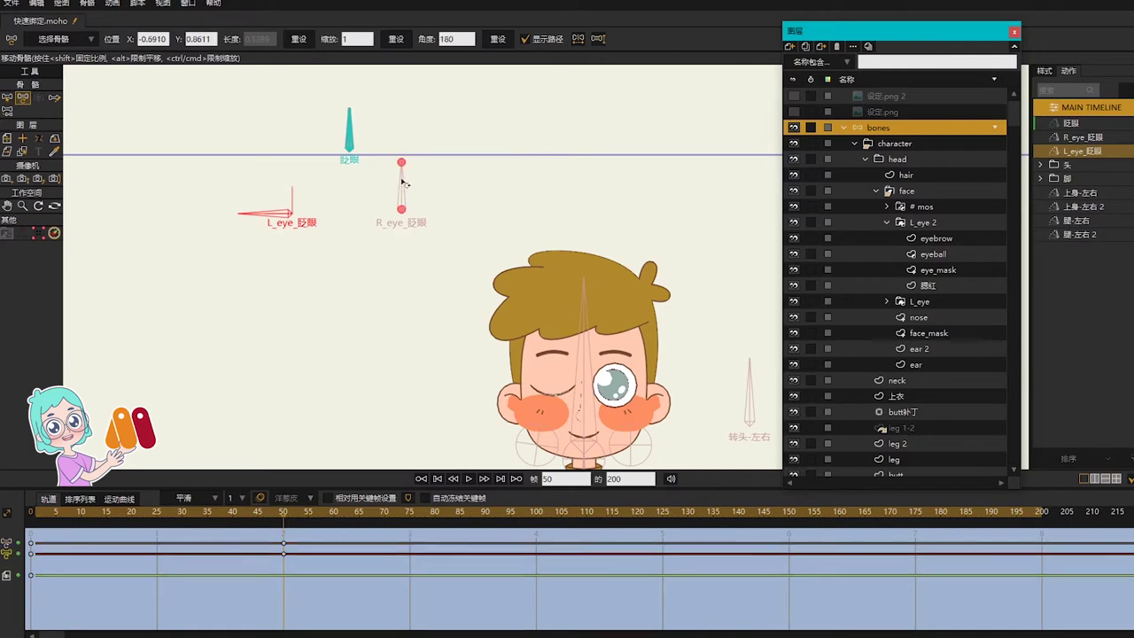
{"action": "left_click_drag", "start_coordinate": [403, 181], "coordinate": [313, 405]}
{"action": "left_click_drag", "start_coordinate": [347, 117], "coordinate": [417, 328]}
{"action": "key", "text": "ctrl+s"}
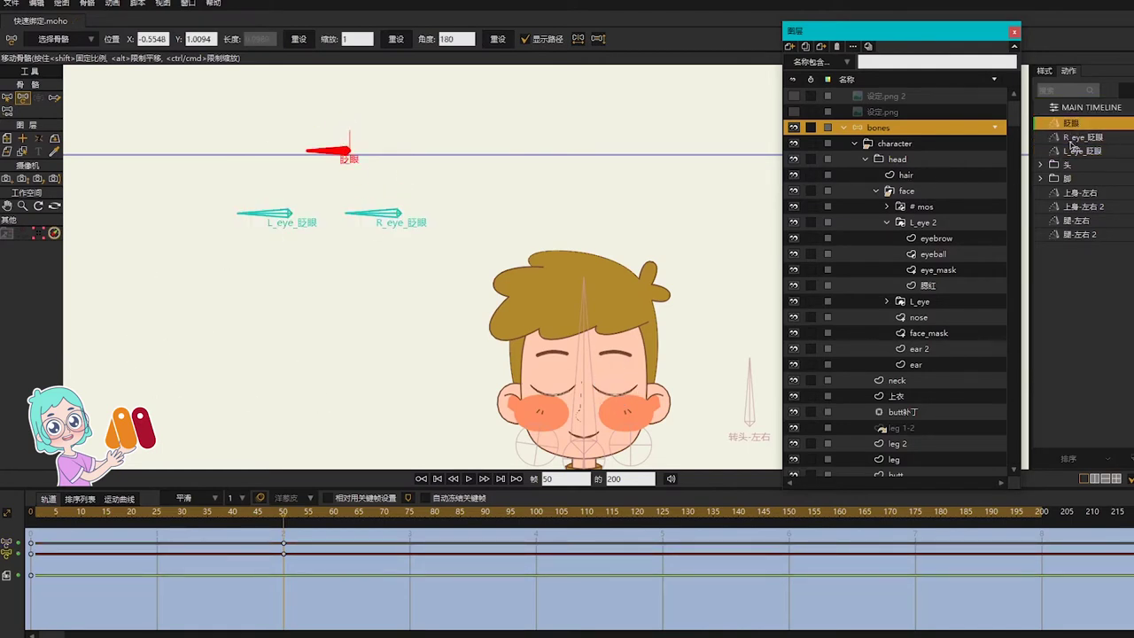
{"action": "double_click", "coordinate": [1093, 109]}
At frame 25, test the 眨眼, L_eye_眨眼 and R_eye_眨眼 bones by rotating them and returning them upright
{"action": "left_click", "coordinate": [157, 512]}
{"action": "key", "text": "z"}
{"action": "left_click_drag", "start_coordinate": [292, 180], "coordinate": [449, 79]}
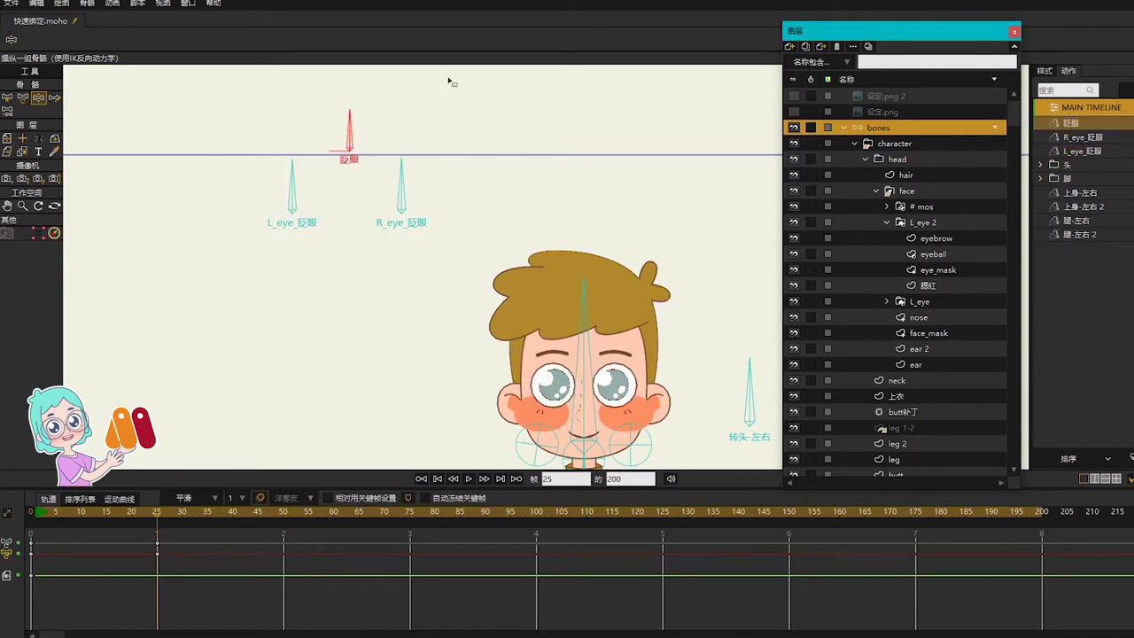
{"action": "mouse_move", "coordinate": [400, 177]}
{"action": "left_mouse_down"}
{"action": "mouse_move", "coordinate": [307, 232]}
{"action": "mouse_move", "coordinate": [415, 174]}
{"action": "left_mouse_up"}
{"action": "scroll", "coordinate": [557, 166], "scroll_direction": "down", "scroll_amount": 1}
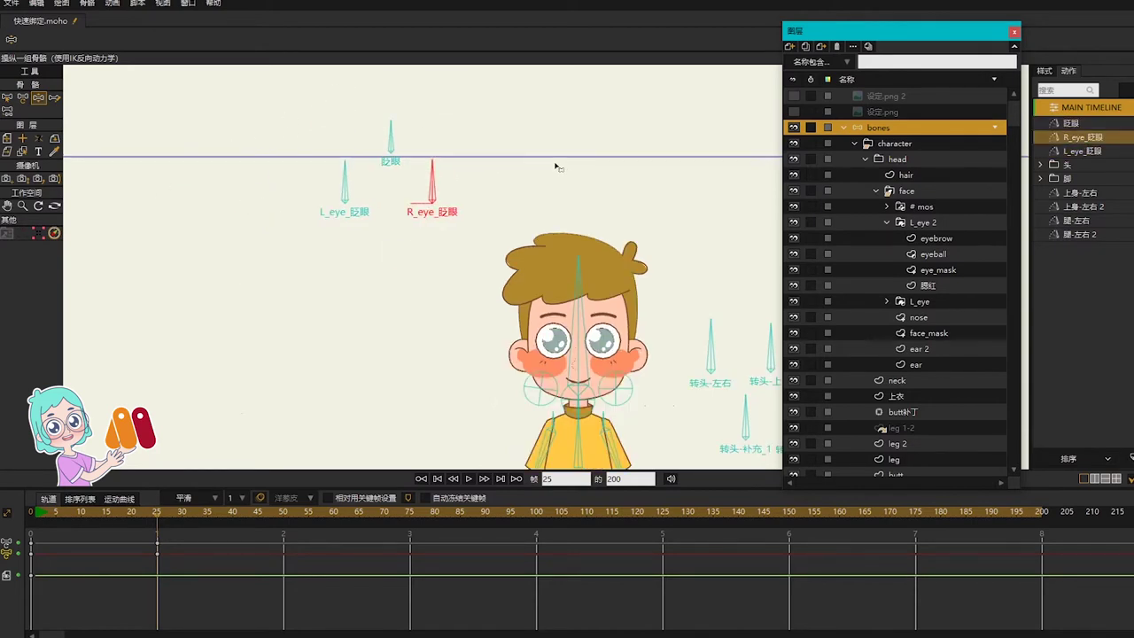
{"action": "left_click", "coordinate": [556, 167]}
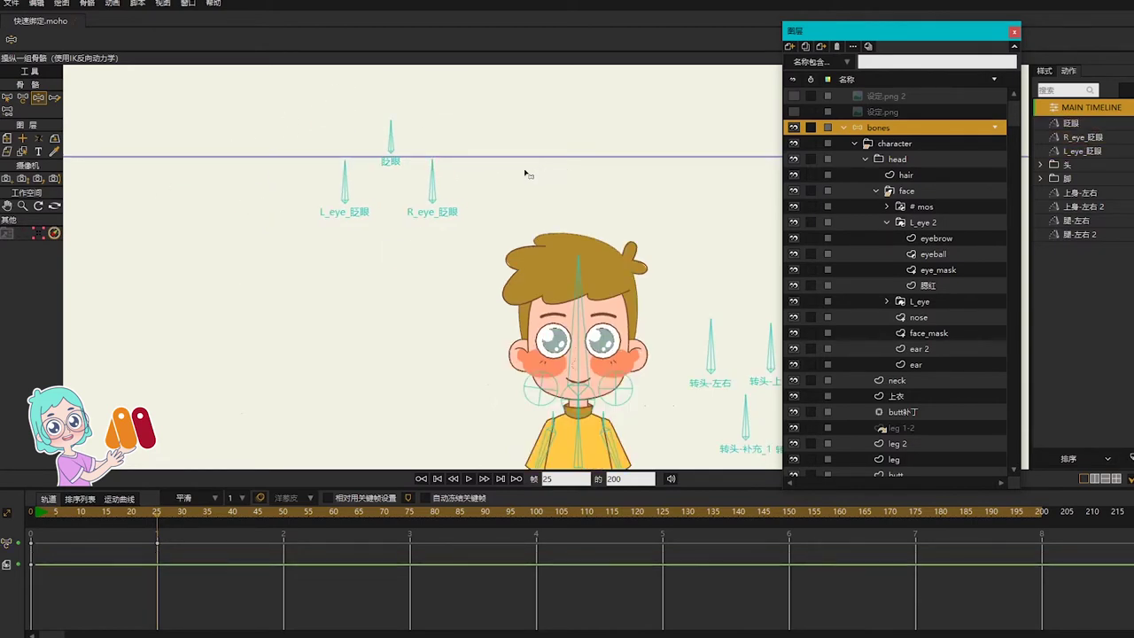
{"action": "left_click_drag", "start_coordinate": [606, 162], "coordinate": [496, 156]}
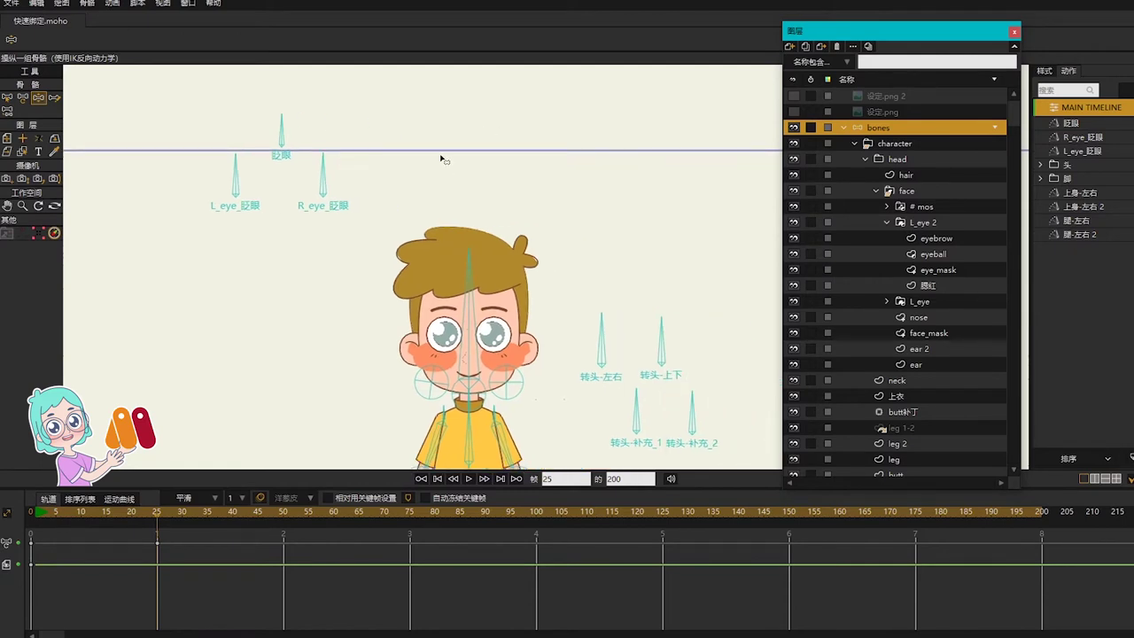
{"action": "left_click", "coordinate": [395, 149]}
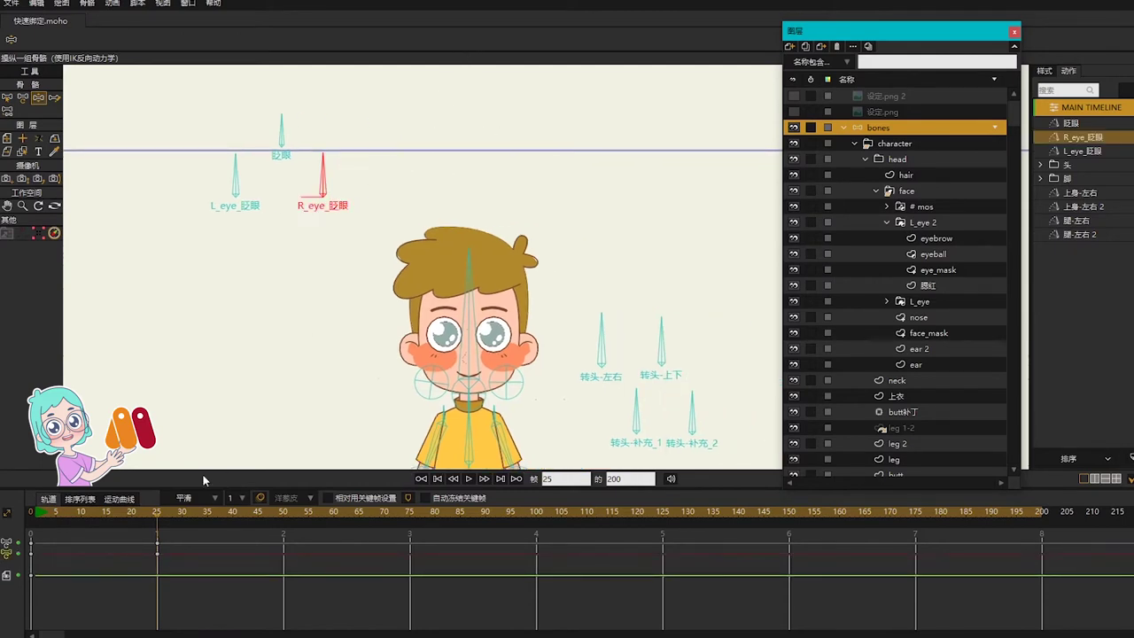
Delete the test keyframes at frame 25 and return to frame 0 with no bone selected
{"action": "mouse_move", "coordinate": [193, 570]}
{"action": "left_mouse_down"}
{"action": "mouse_move", "coordinate": [146, 523]}
{"action": "mouse_move", "coordinate": [142, 496]}
{"action": "left_mouse_up"}
{"action": "key", "text": "Delete"}
{"action": "left_click", "coordinate": [29, 518]}
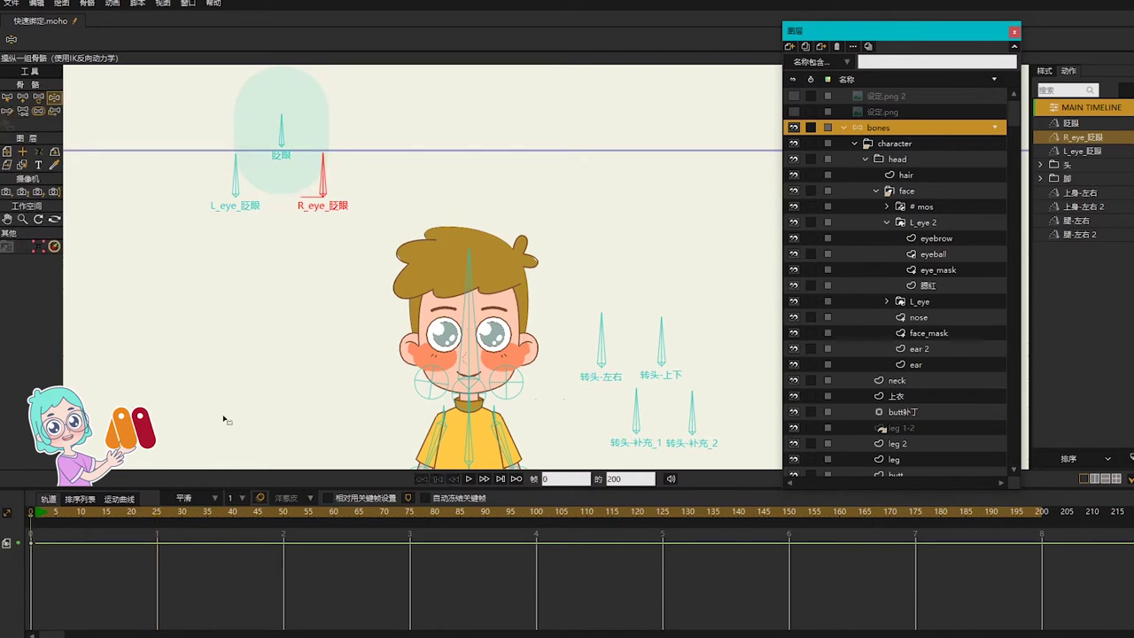
{"action": "left_click", "coordinate": [297, 158]}
{"action": "left_click", "coordinate": [413, 166]}
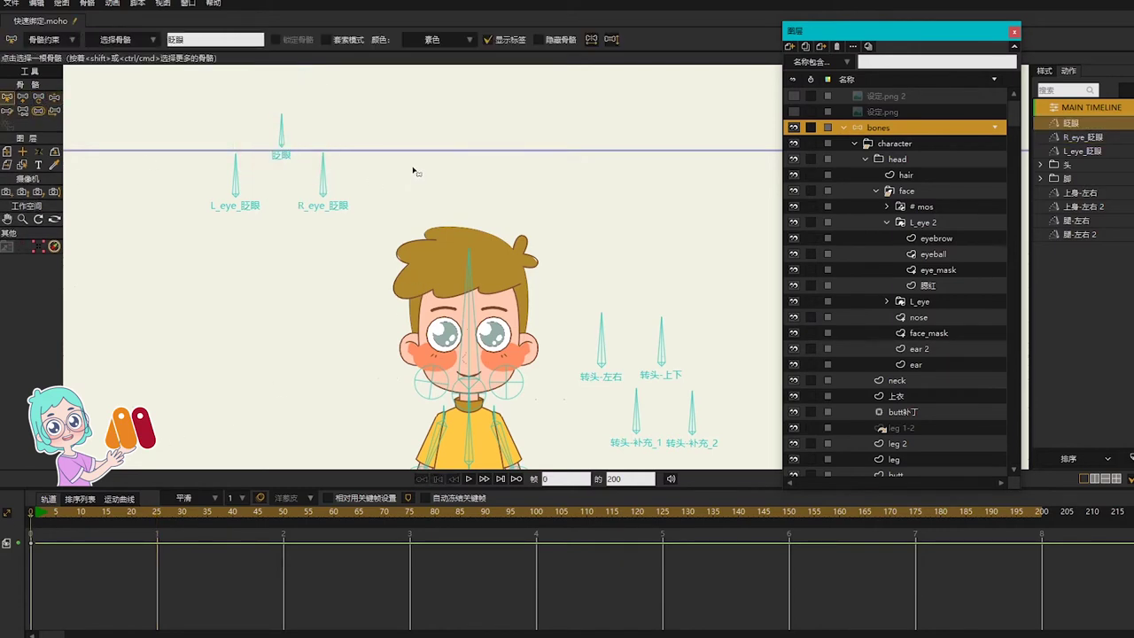
Add a short upright bone beside R_eye_眨眼 named 左右看, and create its smart bone with -90 to 90 angles over 50 frames, positive and negative separate
{"action": "left_click_drag", "start_coordinate": [412, 173], "coordinate": [412, 135]}
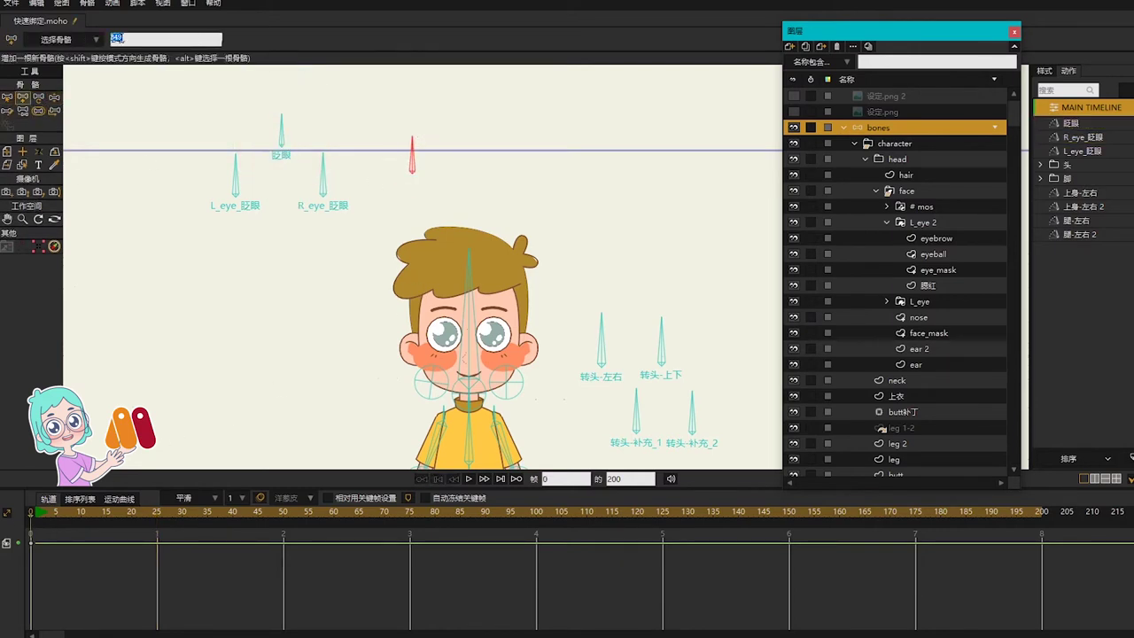
{"action": "left_click_drag", "start_coordinate": [200, 40], "coordinate": [3, 49]}
{"action": "type", "text": "z左右看"}
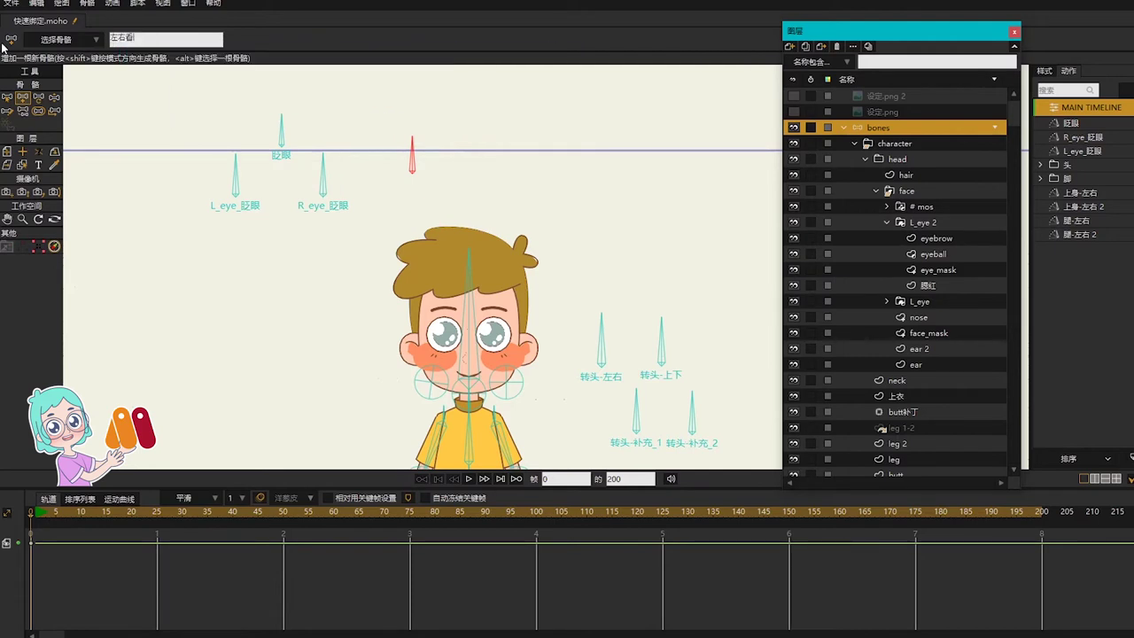
{"action": "left_click", "coordinate": [87, 4]}
{"action": "left_click", "coordinate": [135, 224]}
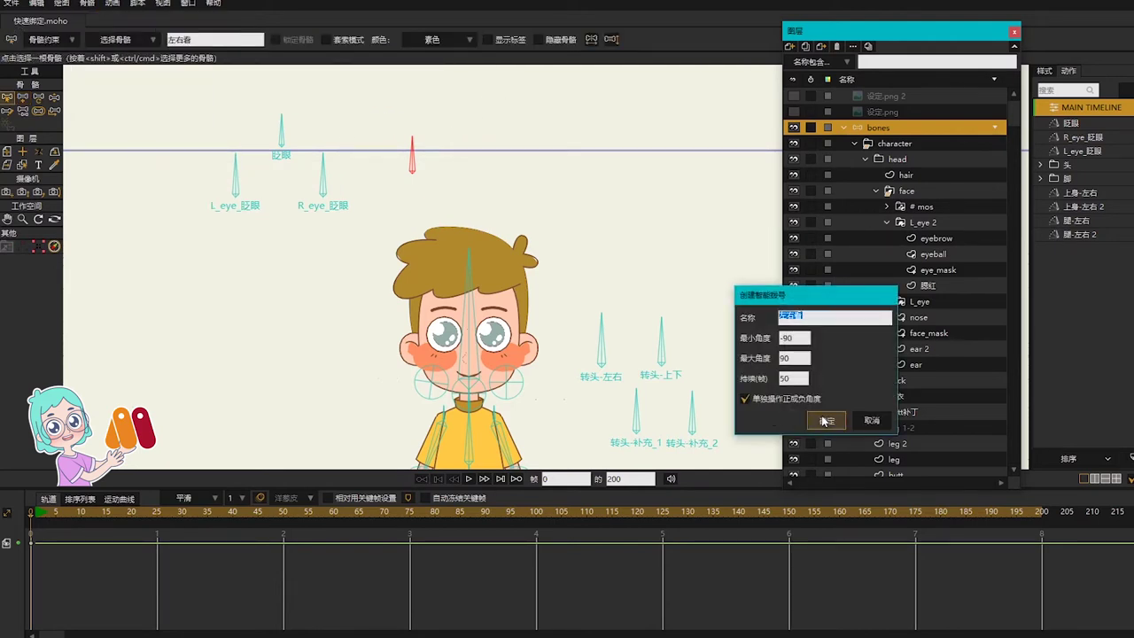
{"action": "left_click", "coordinate": [826, 419]}
At frame 50 of the 左右看 action, shift the eyeball layers so that the eyes look toward the image's left
{"action": "left_click", "coordinate": [283, 512]}
{"action": "scroll", "coordinate": [464, 339], "scroll_direction": "up", "scroll_amount": 5}
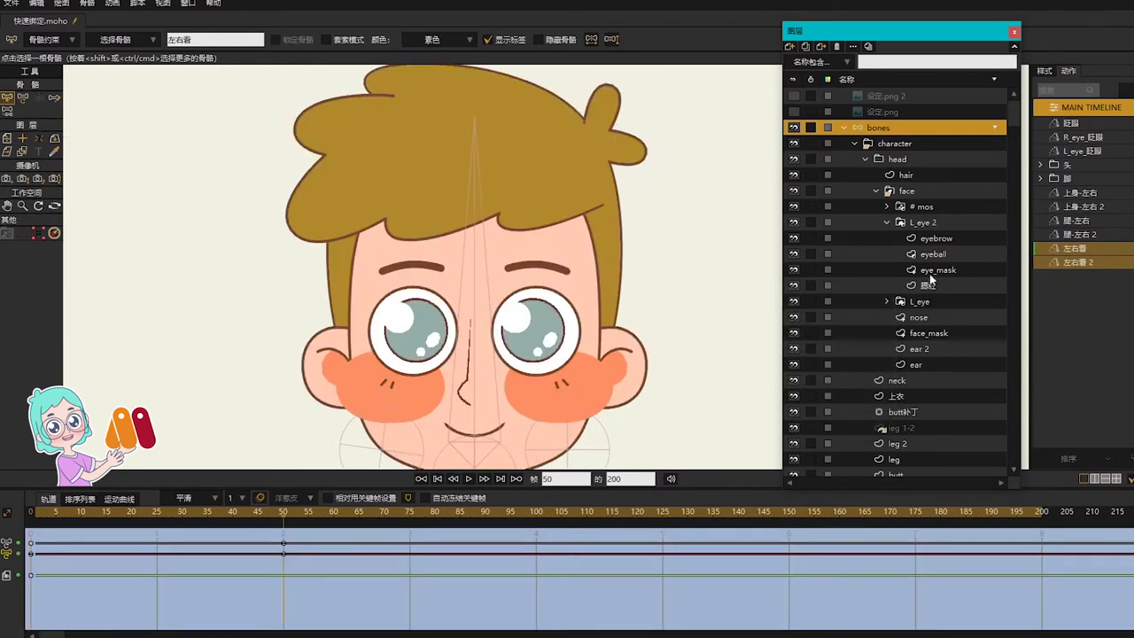
{"action": "left_click", "coordinate": [901, 303]}
{"action": "left_click", "coordinate": [944, 348]}
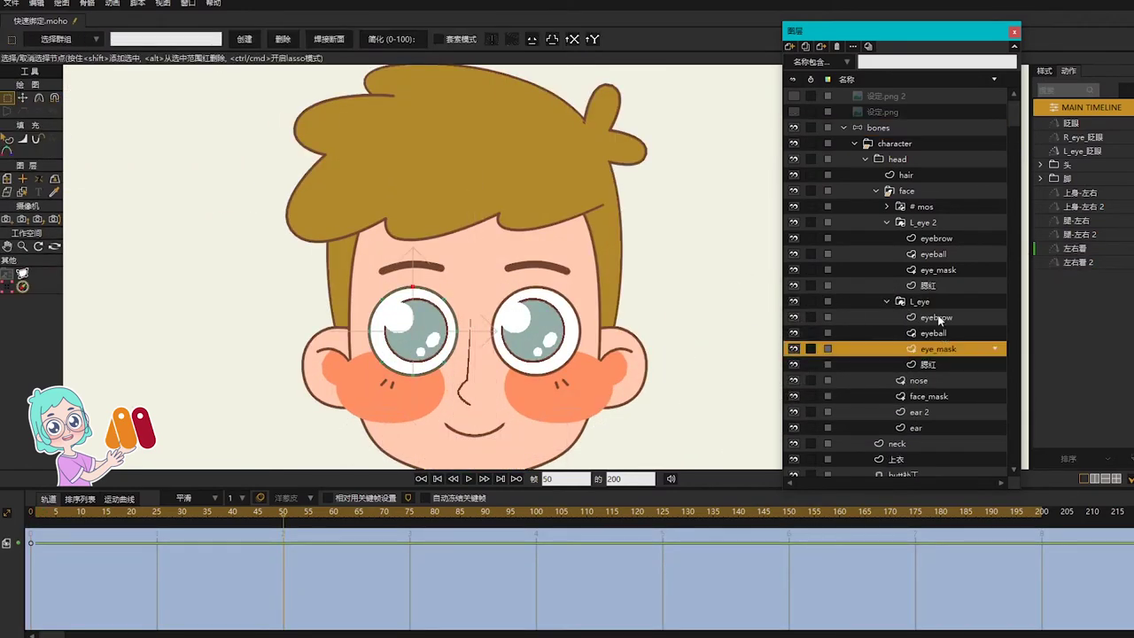
{"action": "left_click", "coordinate": [937, 333]}
{"action": "scroll", "coordinate": [421, 344], "scroll_direction": "up", "scroll_amount": 4}
{"action": "key", "text": "0"}
{"action": "left_click_drag", "start_coordinate": [434, 330], "coordinate": [412, 324]}
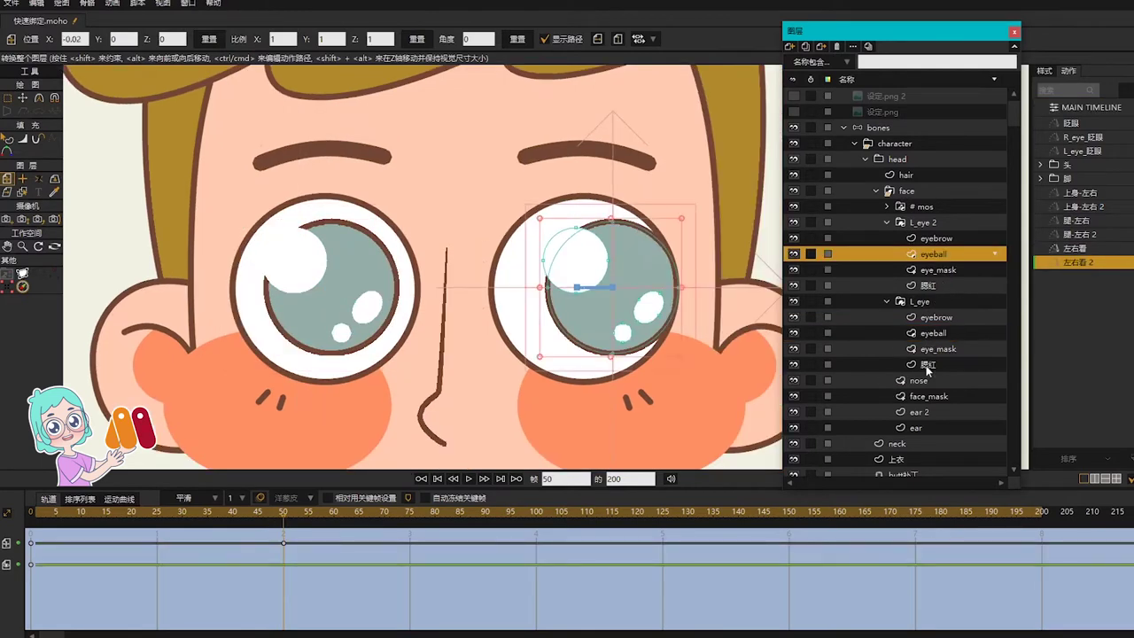
At frame 50 of 左右看 2, shift the L_eye eyeball toward the nose to match the other eye, and return to the main timeline
{"action": "left_click", "coordinate": [883, 334]}
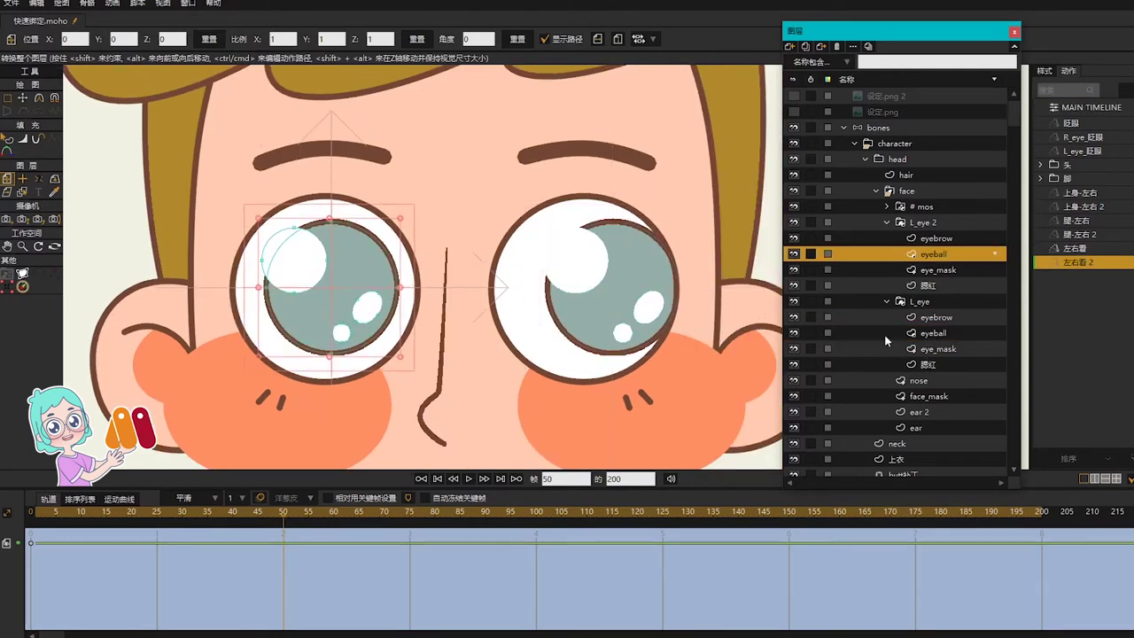
{"action": "left_click_drag", "start_coordinate": [316, 290], "coordinate": [338, 288]}
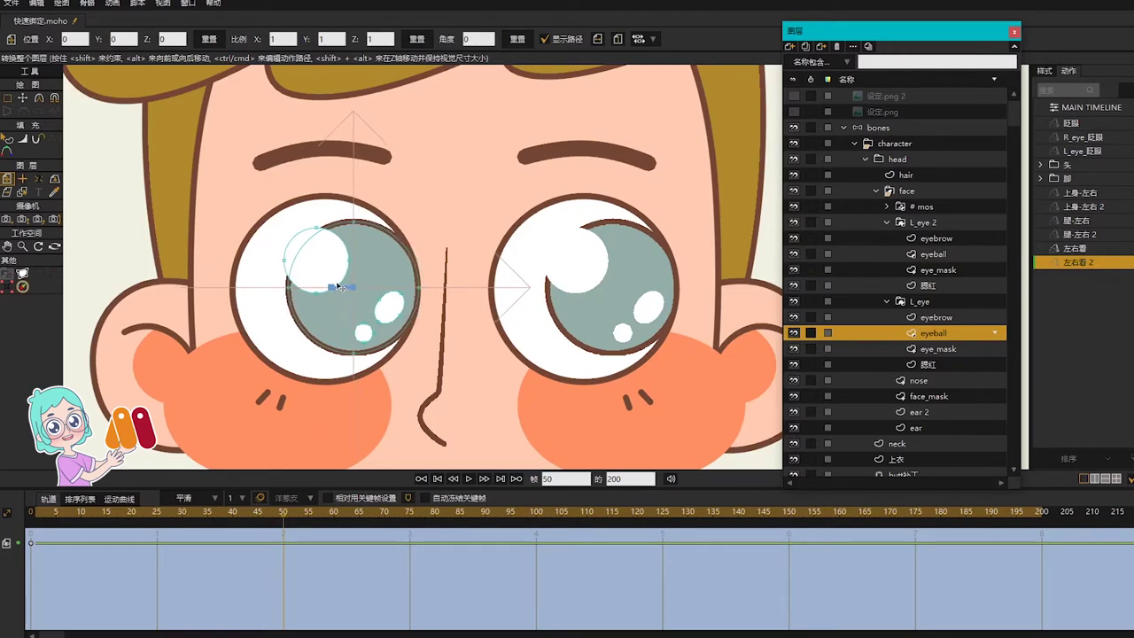
{"action": "left_click", "coordinate": [1091, 107]}
Add a short upright bone beside 左右看 on the bones layer, name it 上下看, and create its smart bone actions
{"action": "scroll", "coordinate": [603, 194], "scroll_direction": "down", "scroll_amount": 5}
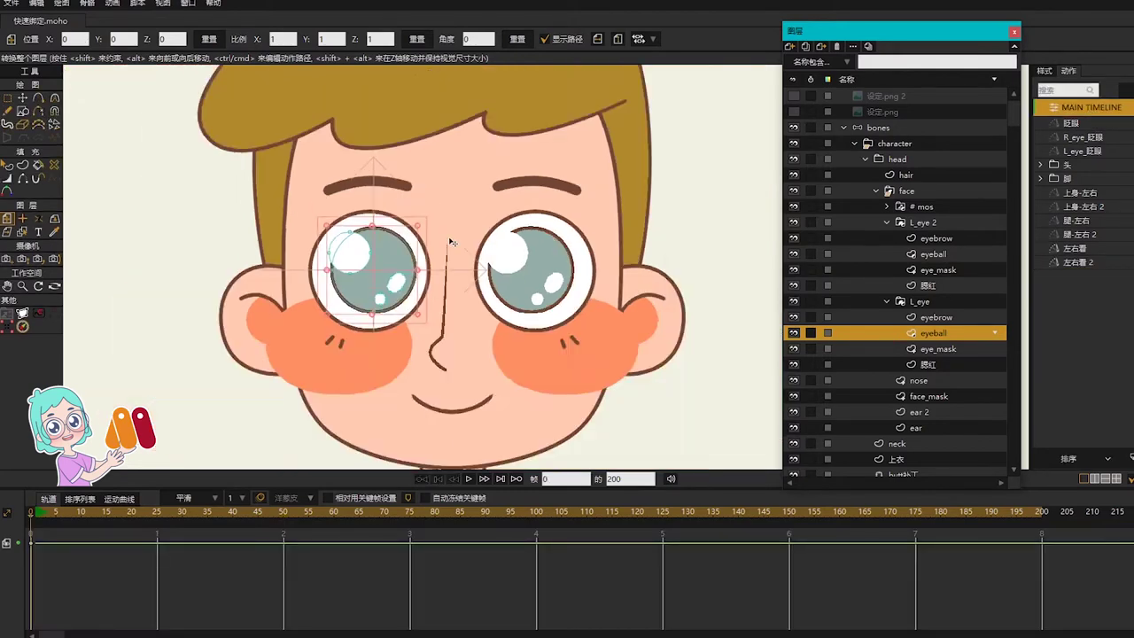
{"action": "left_click_drag", "start_coordinate": [610, 175], "coordinate": [577, 294]}
{"action": "left_click", "coordinate": [878, 128]}
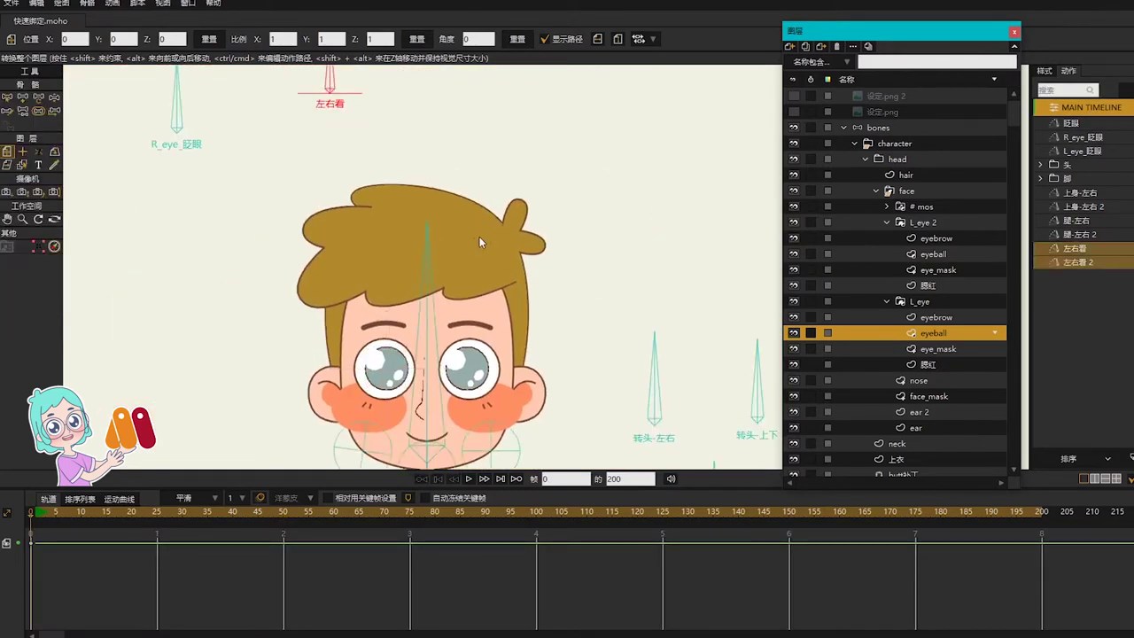
{"action": "key", "text": "a"}
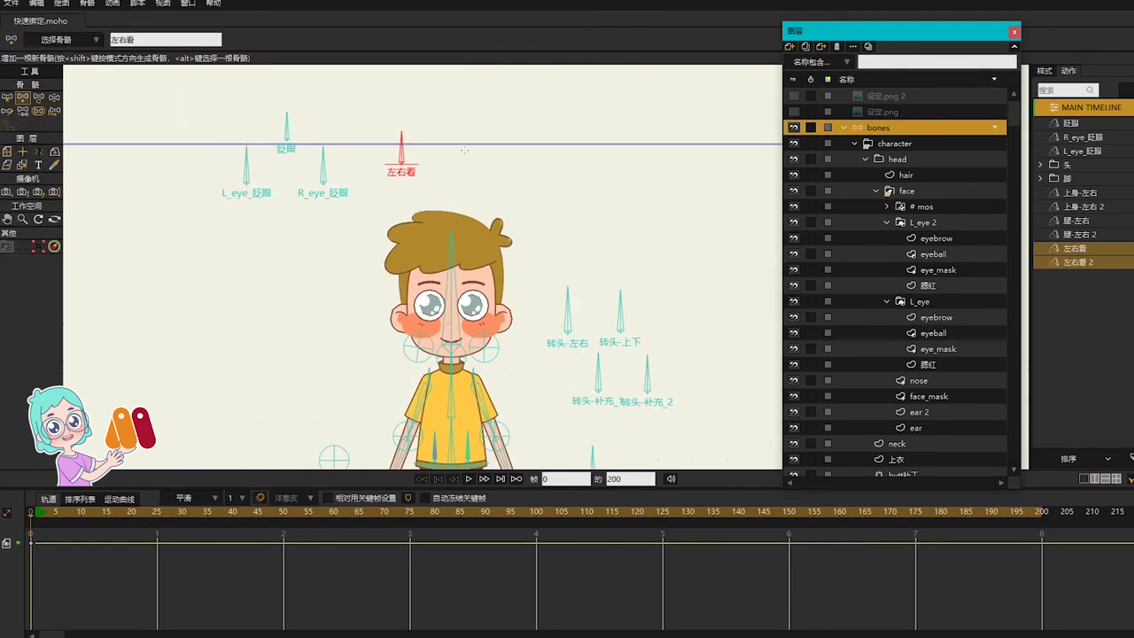
{"action": "key", "text": "Return"}
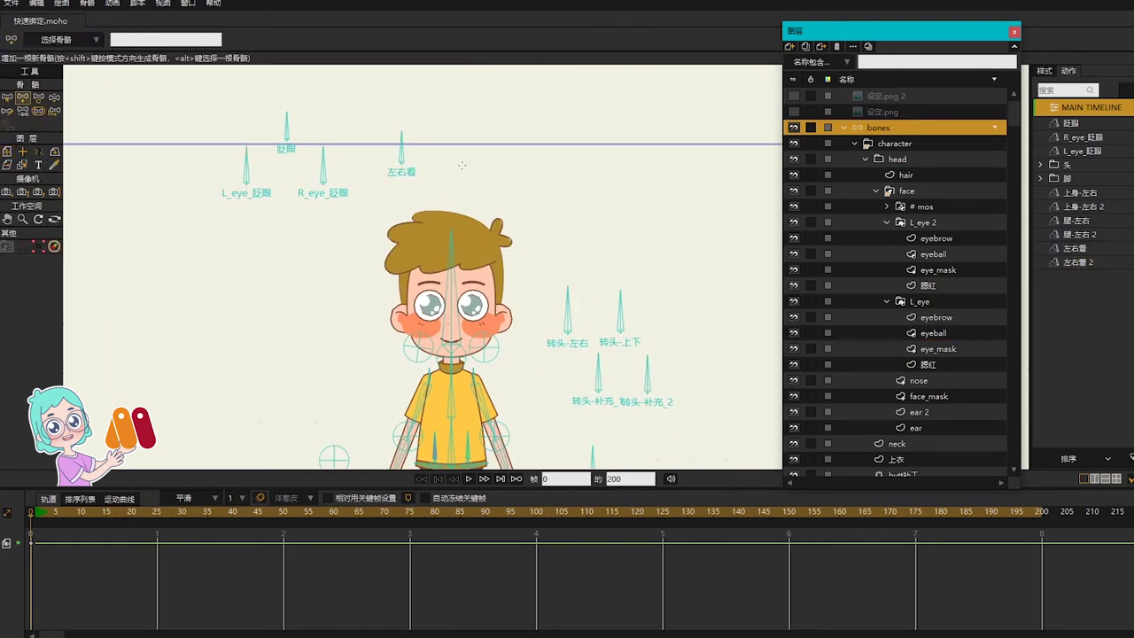
{"action": "left_click_drag", "start_coordinate": [461, 164], "coordinate": [462, 134]}
{"action": "left_click_drag", "start_coordinate": [158, 39], "coordinate": [35, 41]}
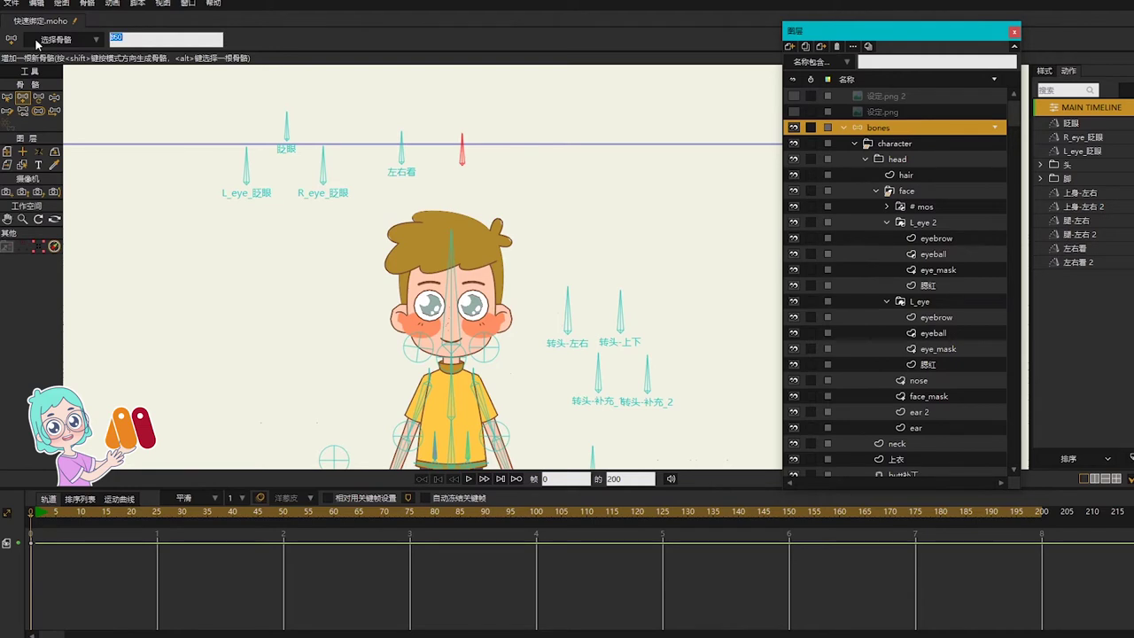
{"action": "type", "text": "上下看z"}
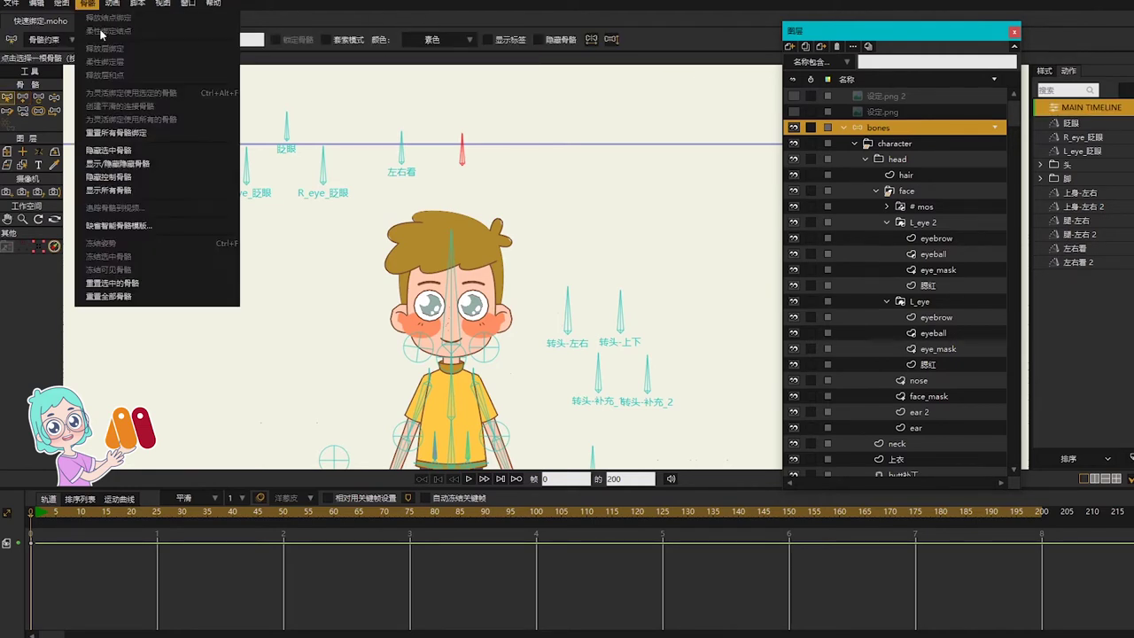
{"action": "left_click", "coordinate": [87, 4]}
{"action": "left_click", "coordinate": [135, 226]}
{"action": "key", "text": "Return"}
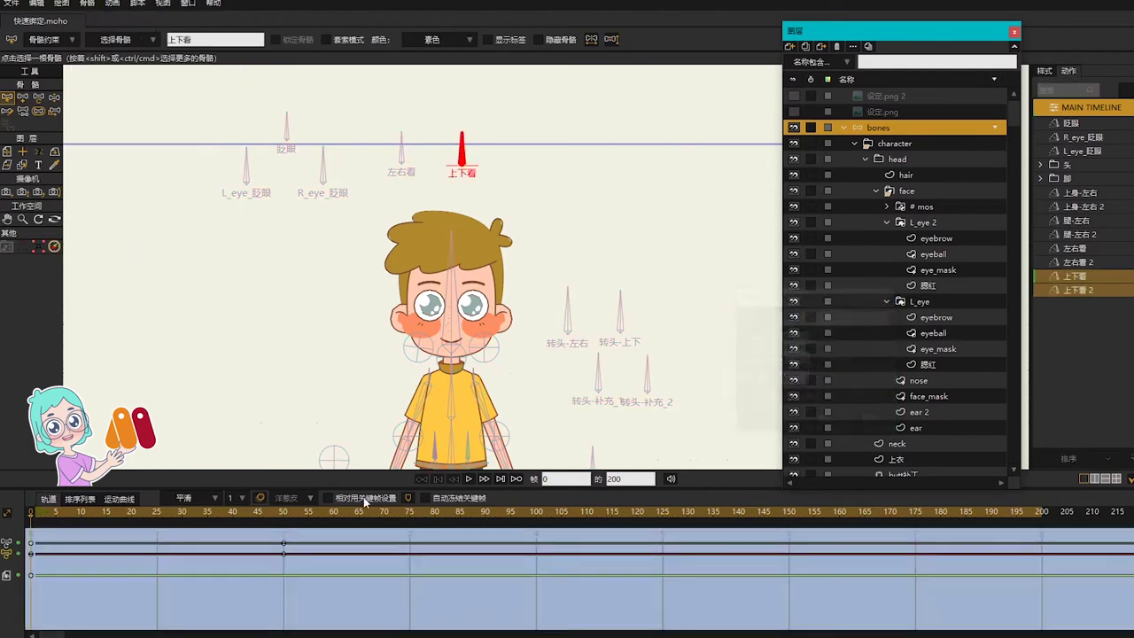
At frame 50 of the 上下看 action, move both eyeball layers together up to the upper edge of the eyes
{"action": "left_click", "coordinate": [284, 510]}
{"action": "left_click", "coordinate": [933, 254]}
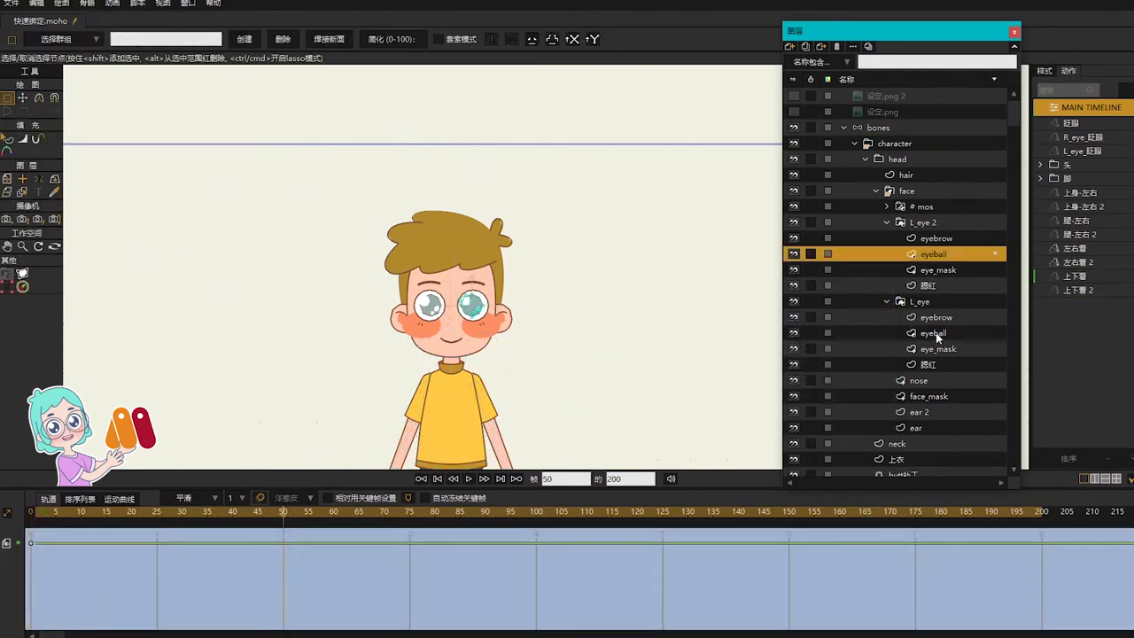
{"action": "scroll", "coordinate": [466, 299], "scroll_direction": "up", "scroll_amount": 6}
{"action": "key", "text": "m"}
{"action": "scroll", "coordinate": [498, 343], "scroll_direction": "up", "scroll_amount": 2}
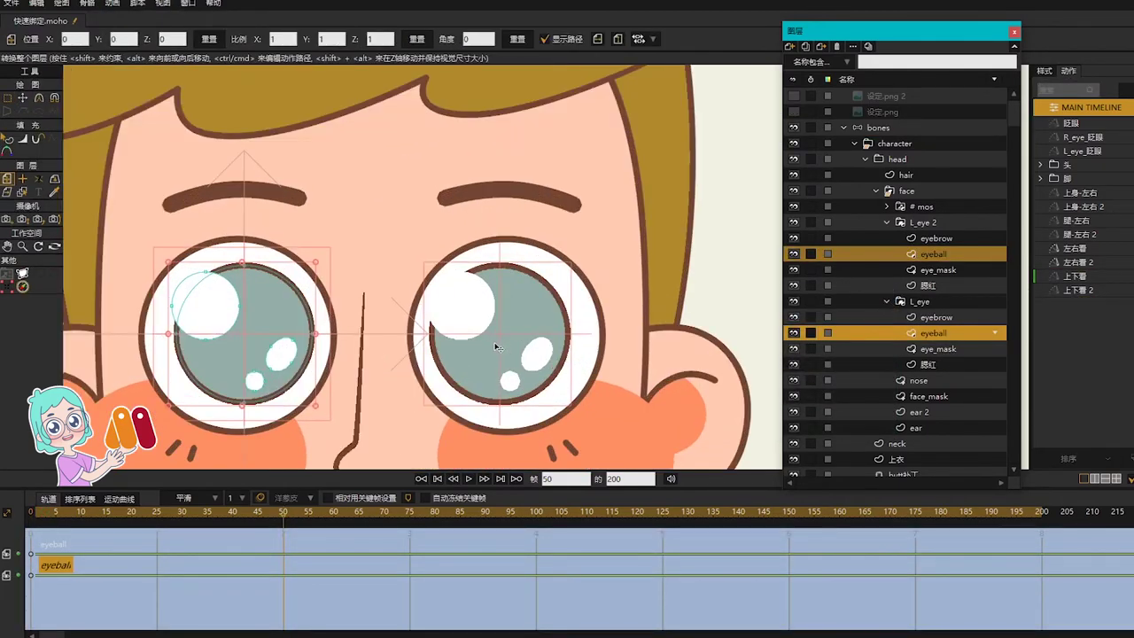
{"action": "left_click_drag", "start_coordinate": [497, 343], "coordinate": [508, 316]}
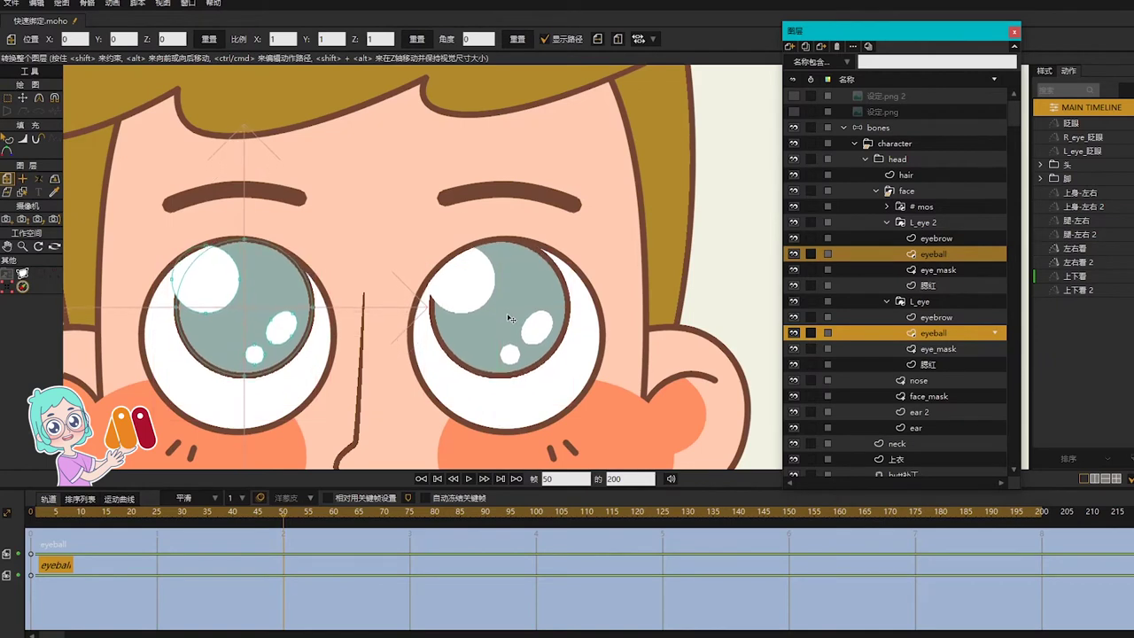
At frame 50 of 上下看 2, move both eyeball layers down to about Y -0.016, and return to the main timeline
{"action": "double_click", "coordinate": [1081, 291]}
{"action": "key", "text": "ctrl+z"}
{"action": "left_click_drag", "start_coordinate": [505, 335], "coordinate": [503, 370]}
{"action": "scroll", "coordinate": [523, 350], "scroll_direction": "down", "scroll_amount": 5}
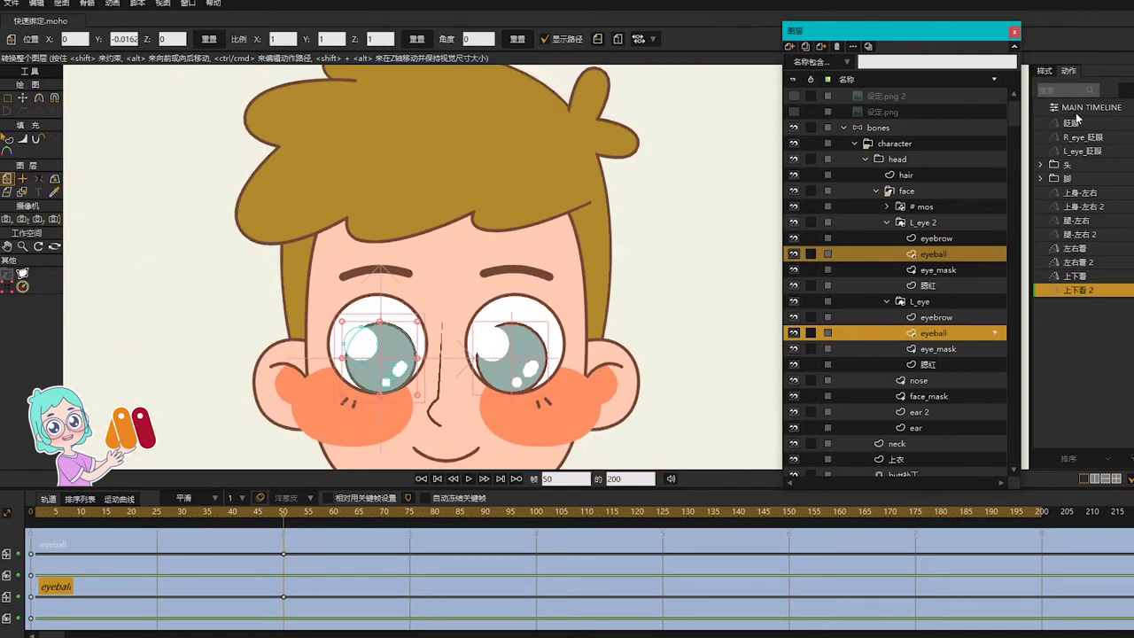
{"action": "left_click", "coordinate": [1077, 107]}
At frame 25, test the 左右看 and 上下看 bones by rotating them, and delete the test keyframes
{"action": "scroll", "coordinate": [784, 206], "scroll_direction": "down", "scroll_amount": 5}
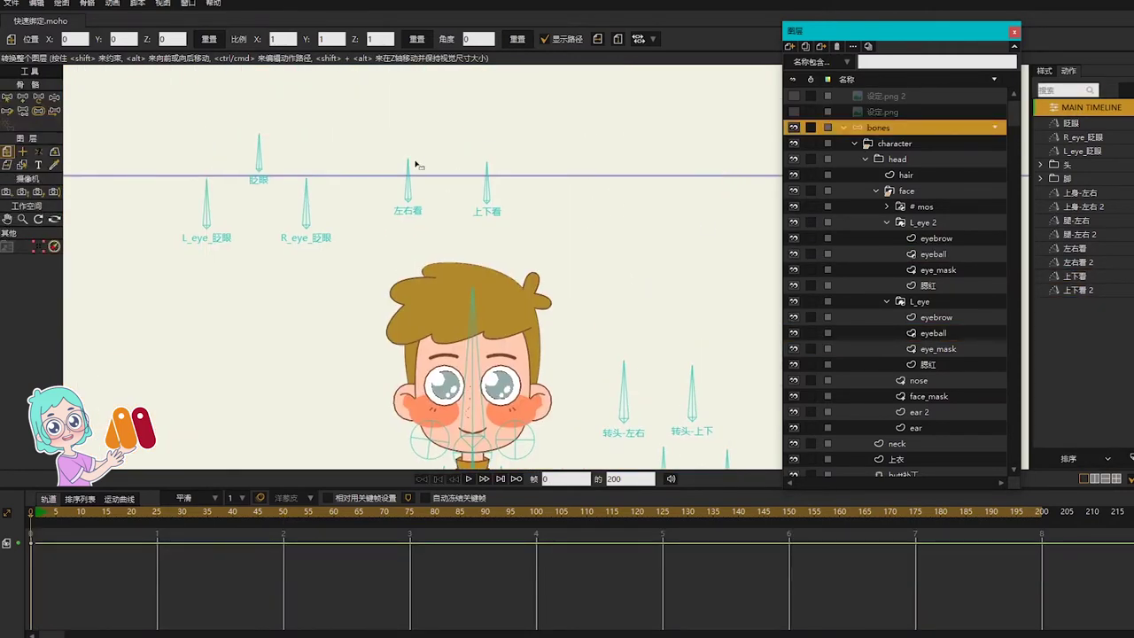
{"action": "key", "text": "z"}
{"action": "left_click_drag", "start_coordinate": [403, 170], "coordinate": [356, 198]}
{"action": "key", "text": "b"}
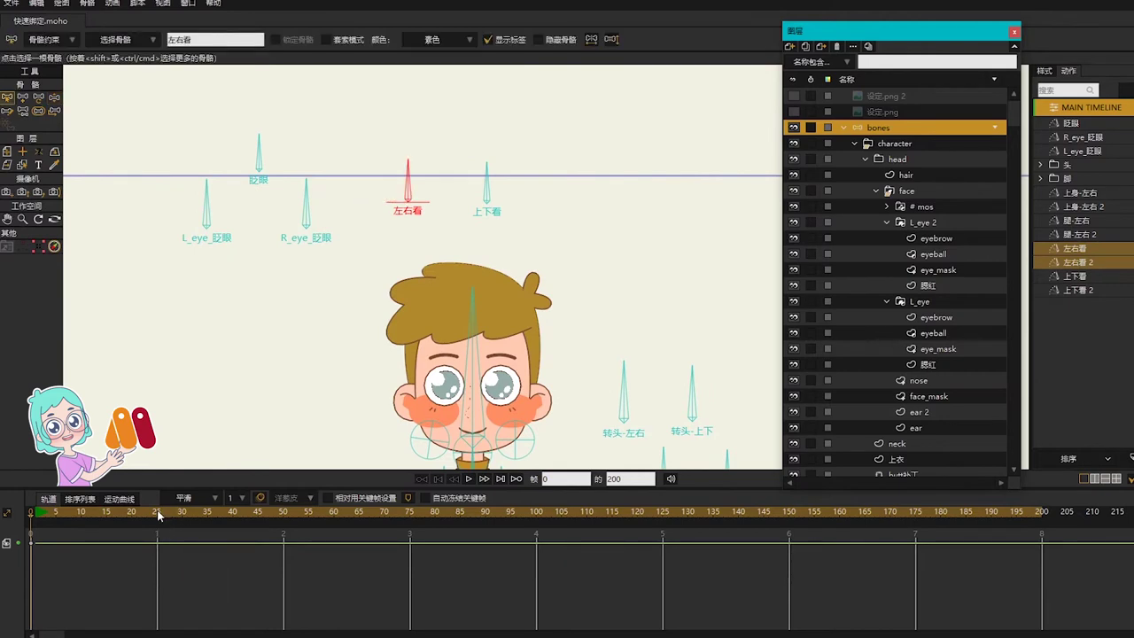
{"action": "left_click", "coordinate": [158, 512]}
{"action": "key", "text": "z"}
{"action": "left_click_drag", "start_coordinate": [403, 167], "coordinate": [366, 203]}
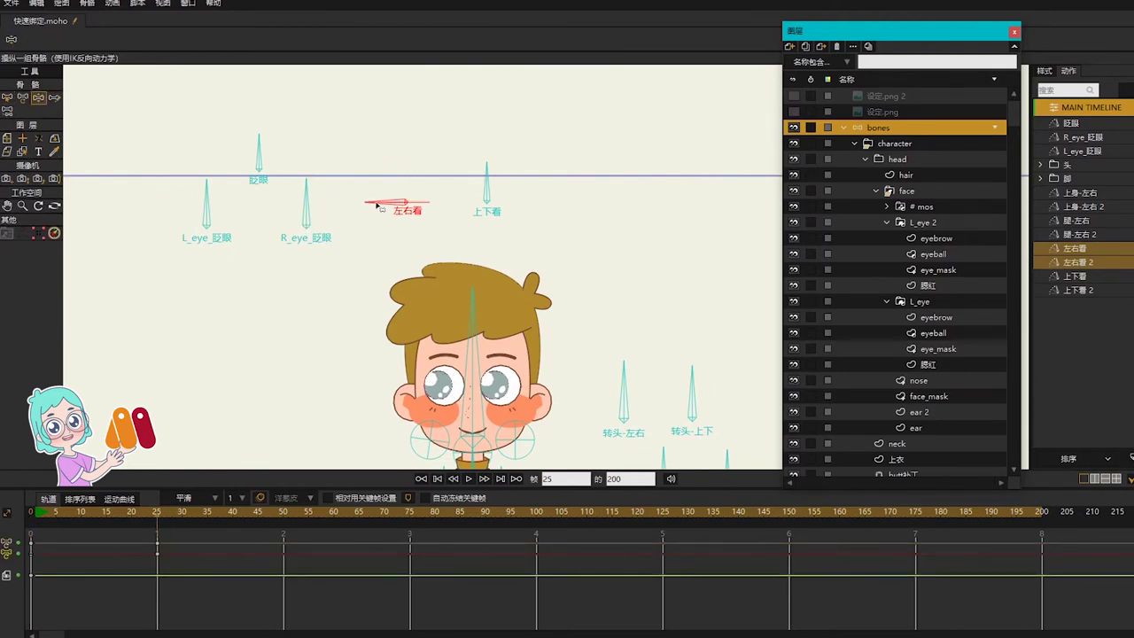
{"action": "left_click_drag", "start_coordinate": [489, 170], "coordinate": [397, 188]}
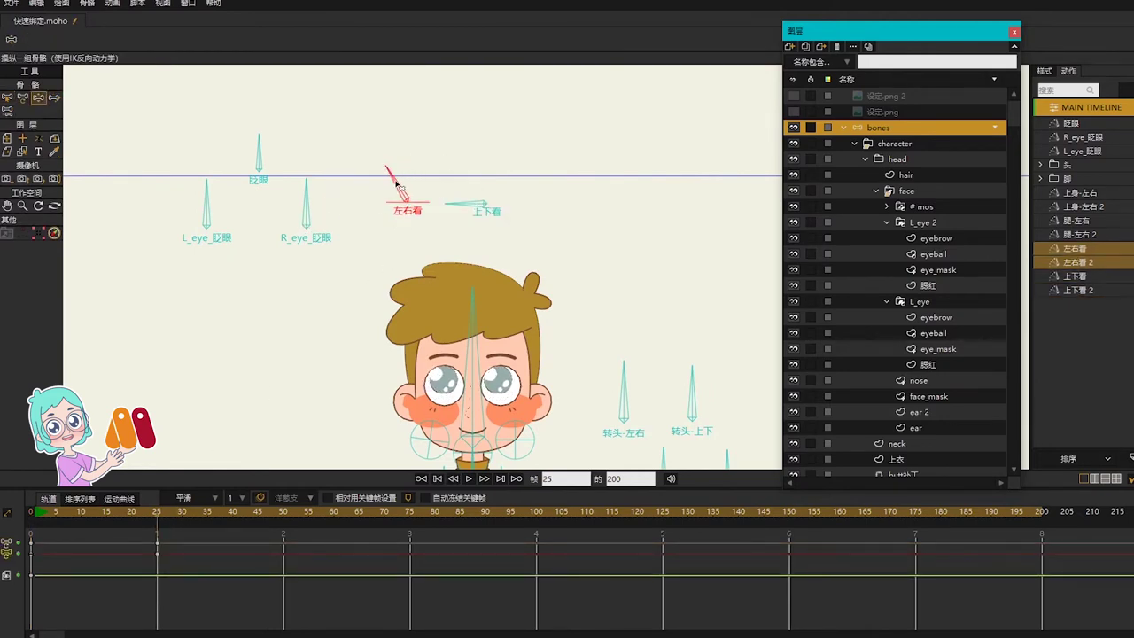
{"action": "left_click_drag", "start_coordinate": [212, 596], "coordinate": [140, 532]}
{"action": "key", "text": "Delete"}
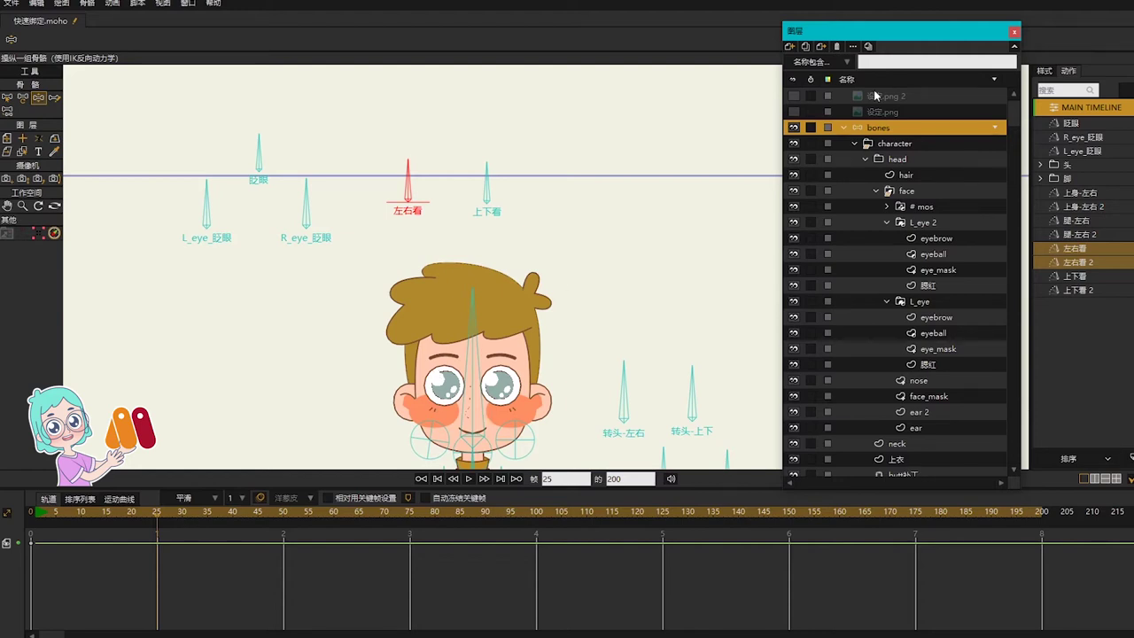
{"action": "mouse_move", "coordinate": [598, 292]}
{"action": "left_mouse_down"}
{"action": "mouse_move", "coordinate": [582, 215]}
{"action": "mouse_move", "coordinate": [618, 286]}
{"action": "left_mouse_up"}
{"action": "key", "text": "b"}
{"action": "left_click", "coordinate": [564, 154]}
{"action": "left_click", "coordinate": [229, 222]}
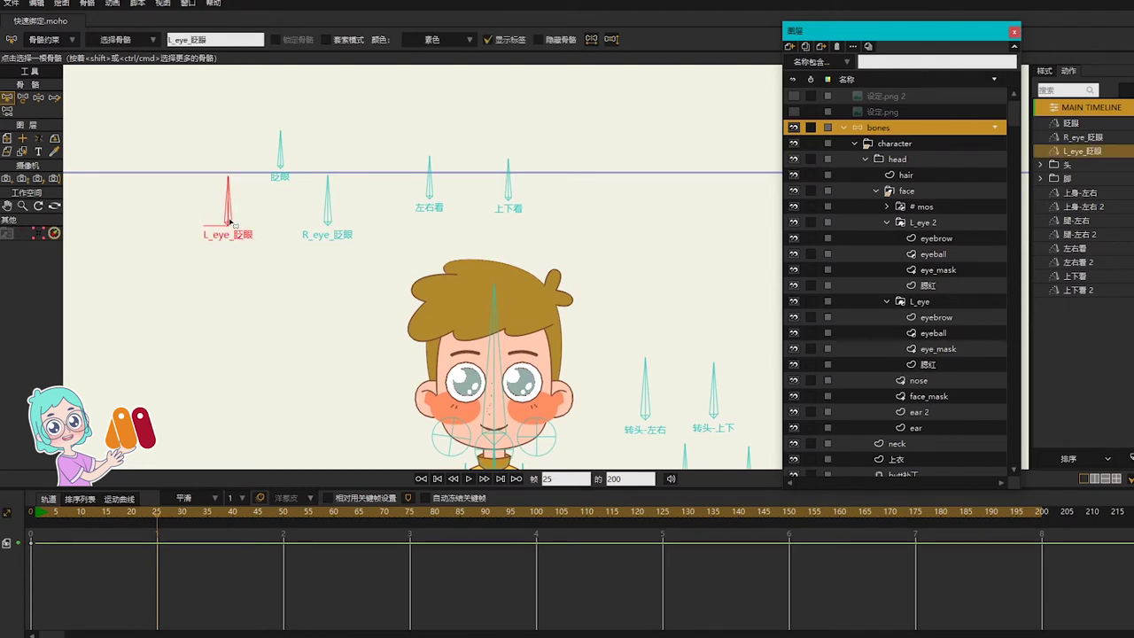
{"action": "key", "text": "t"}
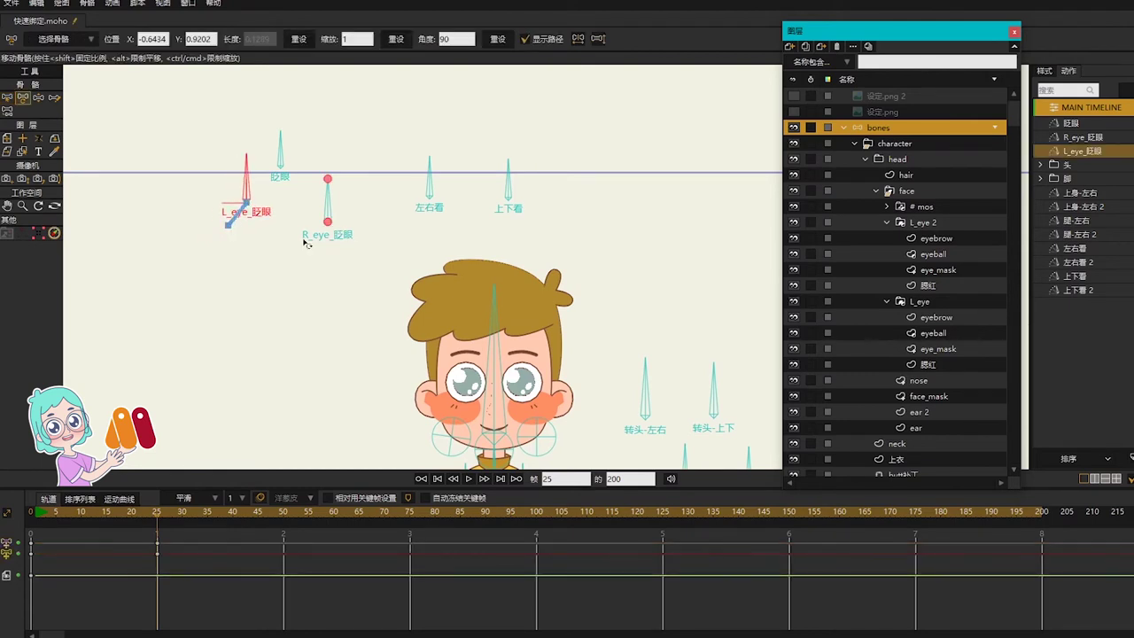
At frame 0, move the L_eye_眨眼 and R_eye_眨眼 bones up to the canvas's top edge, on either side of 眨眼
{"action": "left_click", "coordinate": [32, 512]}
{"action": "left_click_drag", "start_coordinate": [227, 221], "coordinate": [231, 168]}
{"action": "left_click", "coordinate": [326, 213]}
{"action": "left_click_drag", "start_coordinate": [327, 213], "coordinate": [324, 177]}
{"action": "key", "text": "ctrl+z"}
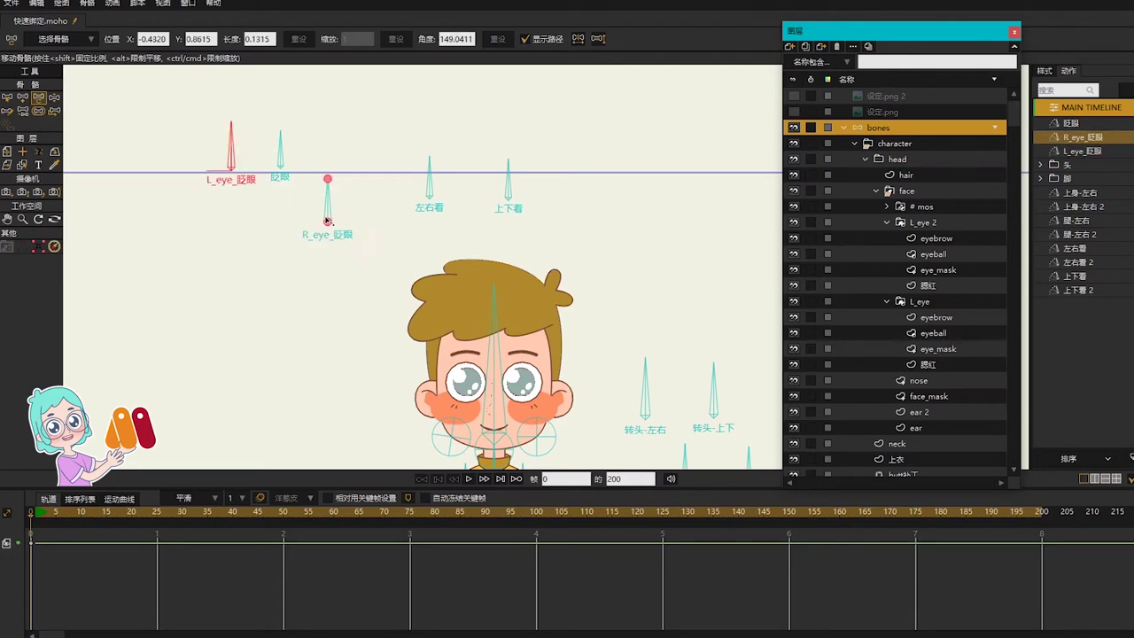
{"action": "left_click_drag", "start_coordinate": [327, 217], "coordinate": [327, 161]}
{"action": "left_click", "coordinate": [232, 168]}
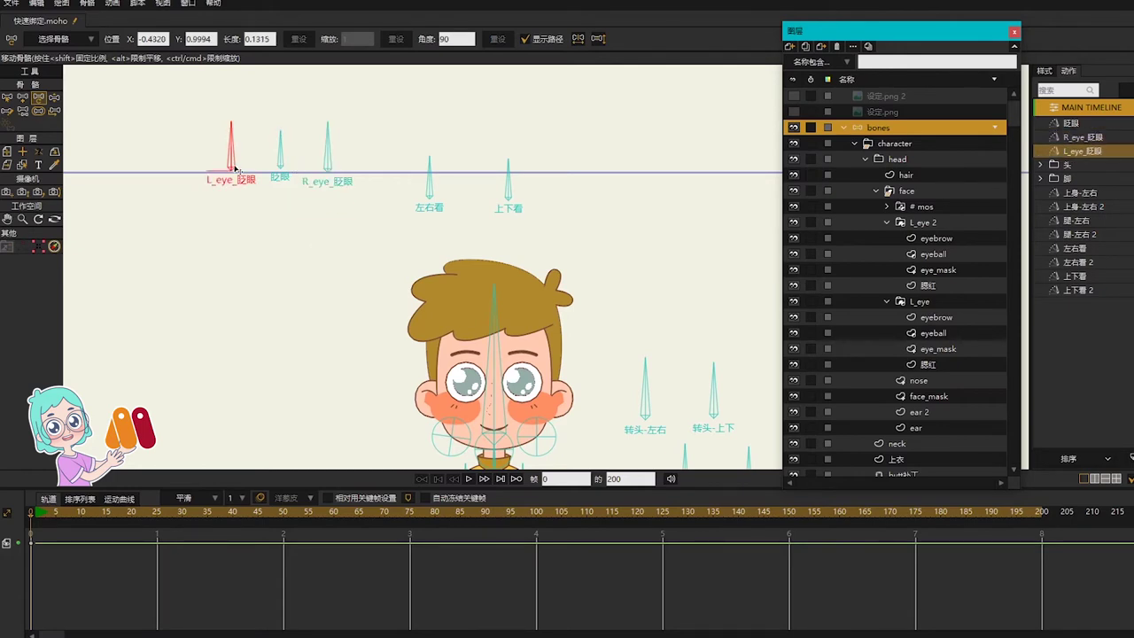
{"action": "left_click_drag", "start_coordinate": [232, 168], "coordinate": [237, 174]}
Lengthen the 眨眼 bone to about 0.129 and shorten L_eye_眨眼 and R_eye_眨眼 to about 0.076
{"action": "scroll", "coordinate": [259, 142], "scroll_direction": "up", "scroll_amount": 4}
{"action": "left_click_drag", "start_coordinate": [303, 126], "coordinate": [304, 96]}
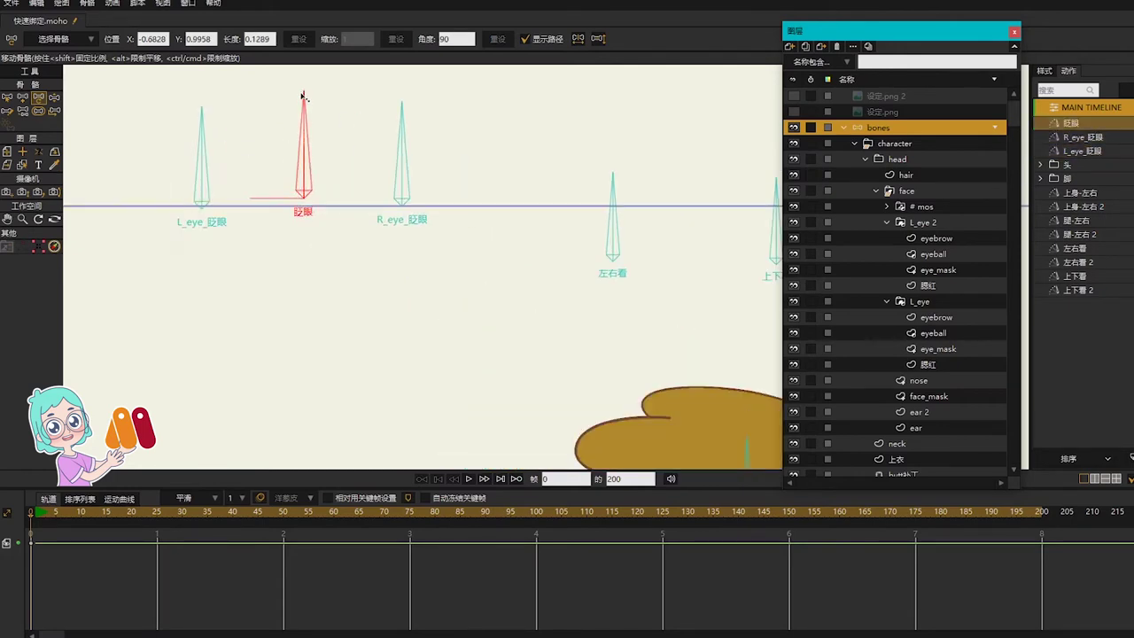
{"action": "left_click_drag", "start_coordinate": [202, 115], "coordinate": [202, 145]}
{"action": "left_click_drag", "start_coordinate": [399, 109], "coordinate": [396, 154]}
Fine-tune the base positions of the 眨眼, L_eye_眨眼 and R_eye_眨眼 bones along the canvas's top edge
{"action": "left_click", "coordinate": [308, 191]}
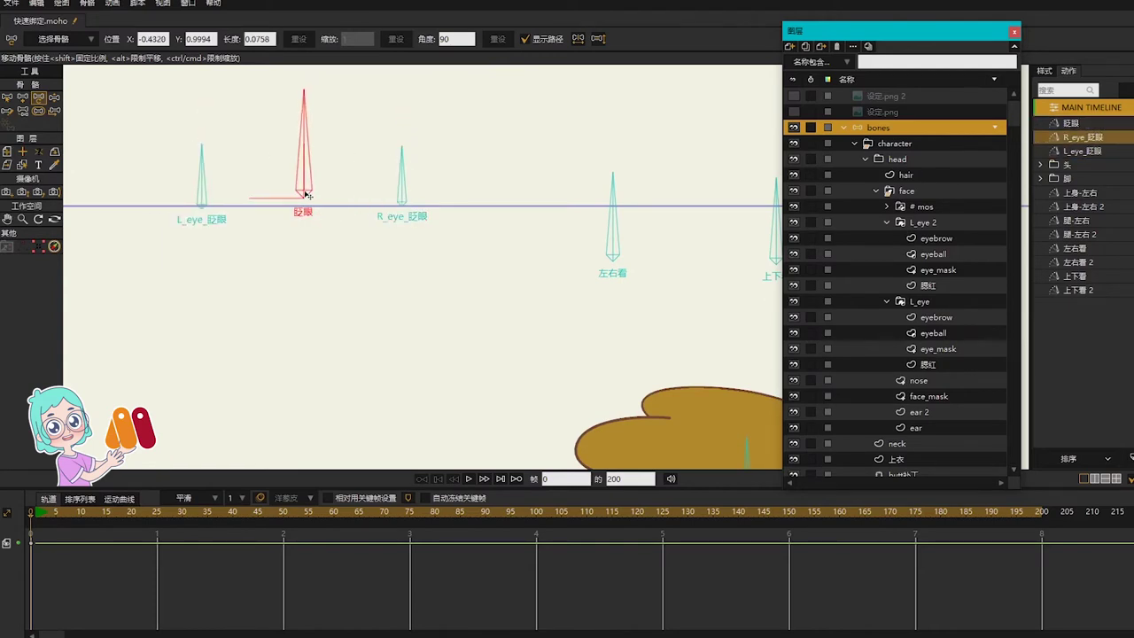
{"action": "left_click_drag", "start_coordinate": [208, 201], "coordinate": [208, 204]}
{"action": "left_click", "coordinate": [402, 203]}
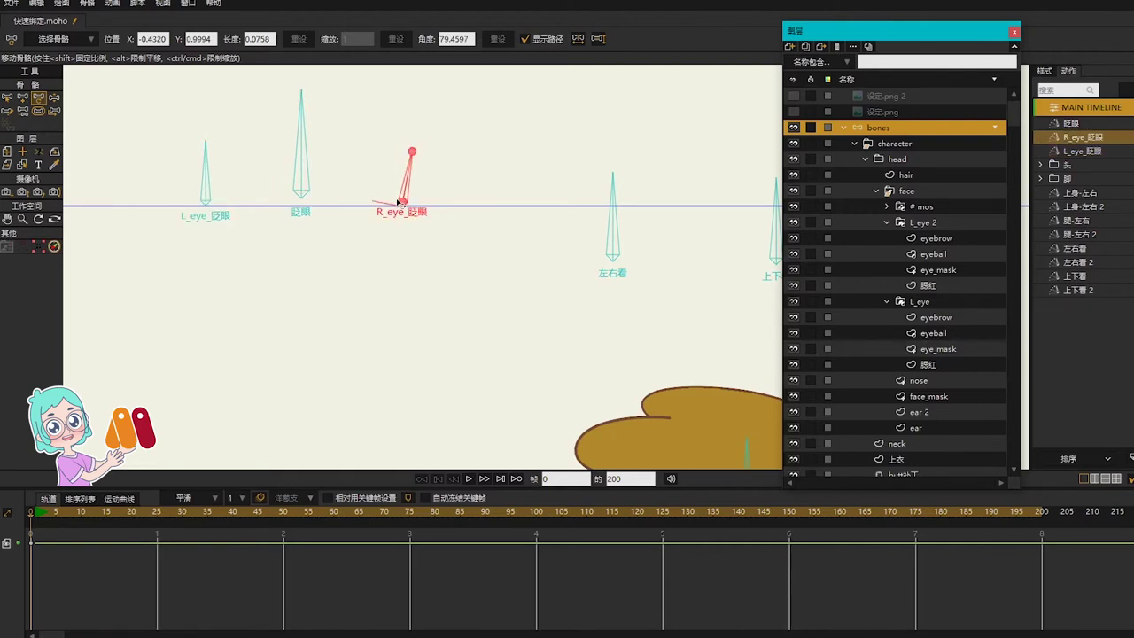
{"action": "left_click_drag", "start_coordinate": [403, 203], "coordinate": [402, 203]}
Move the 左右看 and 上下看 bones onto the canvas's top edge at Y 1, with 上下看 at about X 0.026
{"action": "left_click_drag", "start_coordinate": [648, 258], "coordinate": [429, 248]}
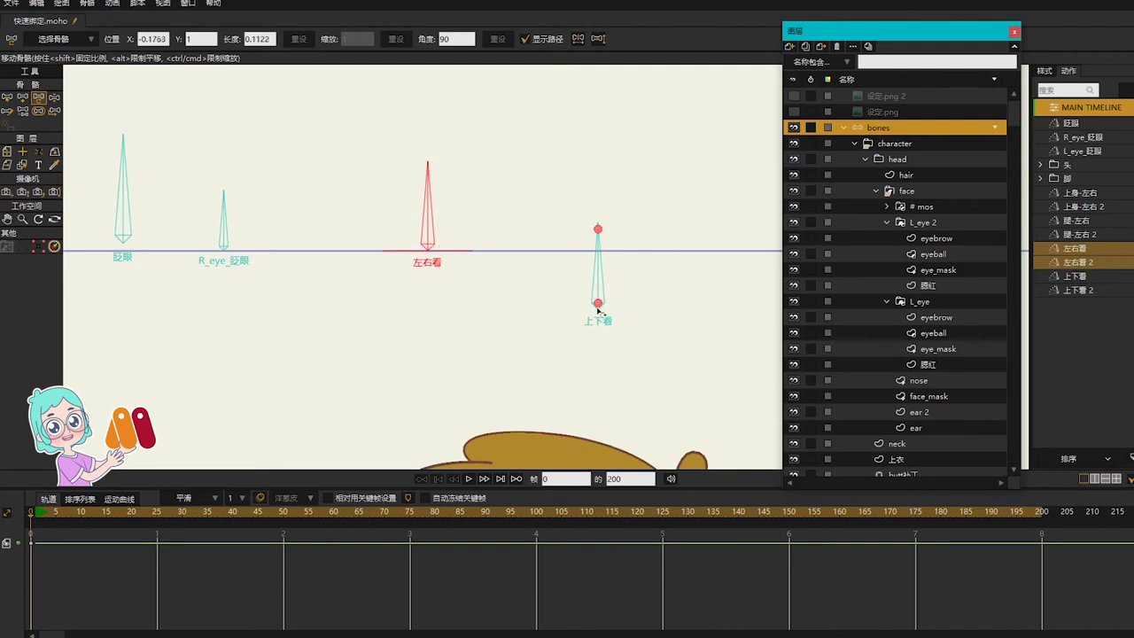
{"action": "left_click_drag", "start_coordinate": [598, 293], "coordinate": [591, 247]}
{"action": "key", "text": "ctrl+z"}
{"action": "scroll", "coordinate": [590, 250], "scroll_direction": "down", "scroll_amount": 3}
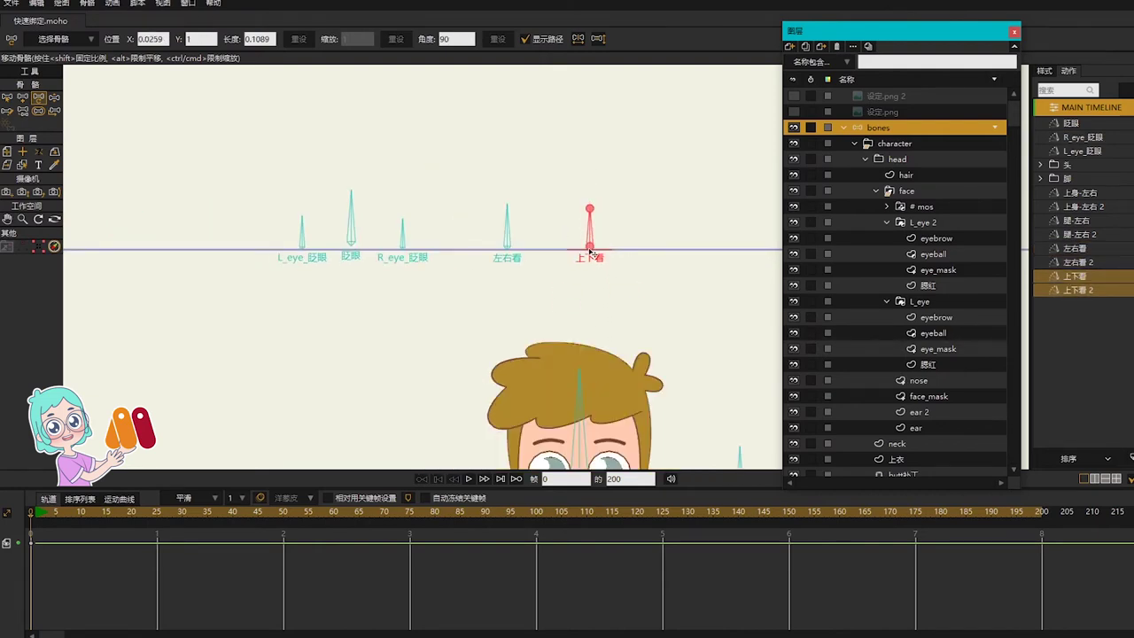
{"action": "scroll", "coordinate": [590, 251], "scroll_direction": "down", "scroll_amount": 3}
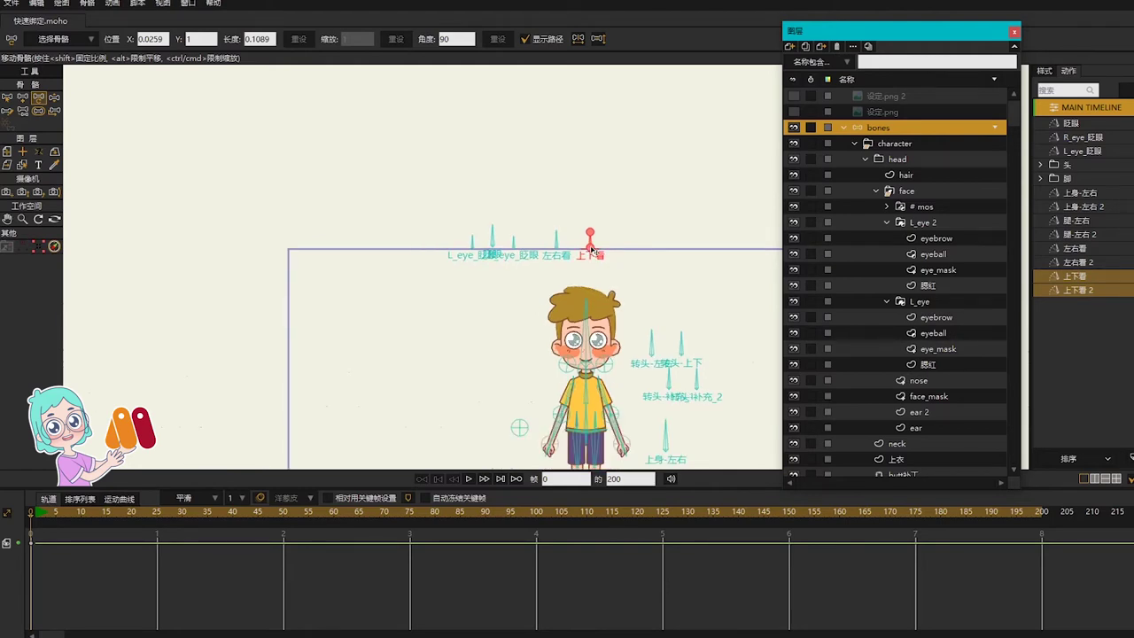
{"action": "left_click", "coordinate": [681, 346]}
{"action": "left_click_drag", "start_coordinate": [695, 249], "coordinate": [503, 156]}
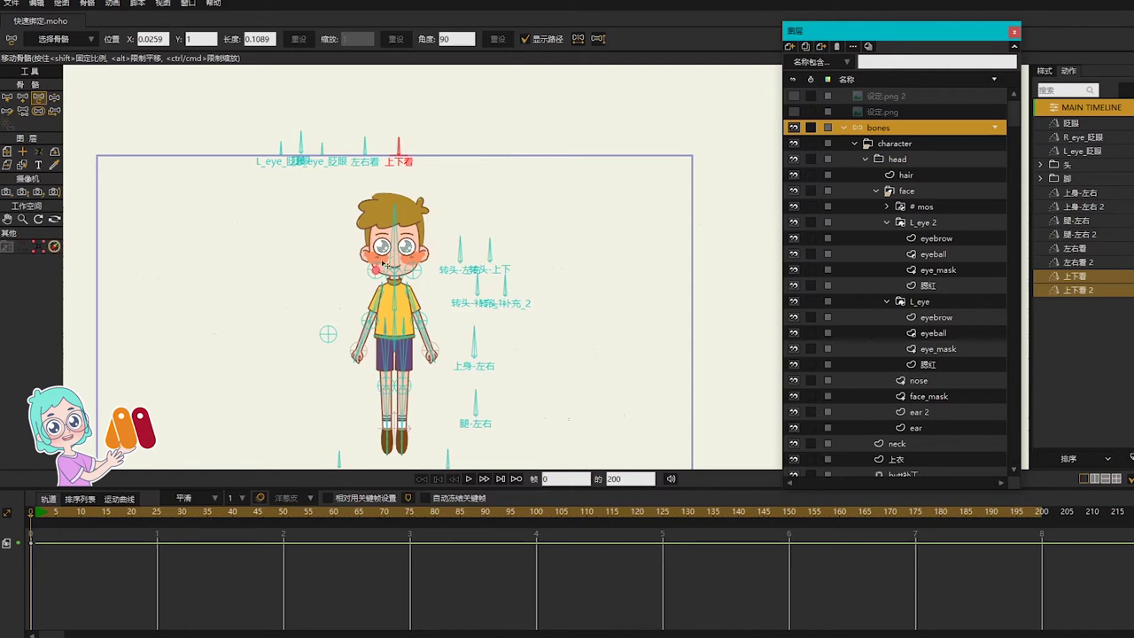
Test the 胸口 chest bone by tilting the boy's upper body sideways at frame 0
{"action": "scroll", "coordinate": [389, 270], "scroll_direction": "up", "scroll_amount": 2}
{"action": "scroll", "coordinate": [419, 337], "scroll_direction": "up", "scroll_amount": 2}
{"action": "key", "text": "z"}
{"action": "key", "text": "z"}
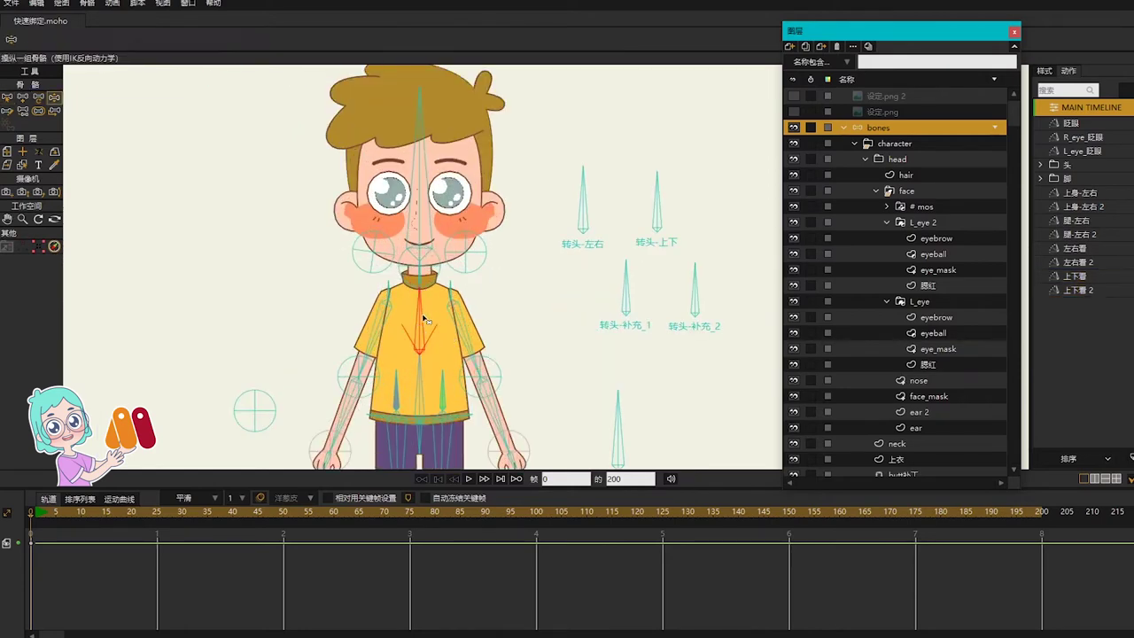
{"action": "left_click_drag", "start_coordinate": [422, 323], "coordinate": [393, 321]}
{"action": "key", "text": "b"}
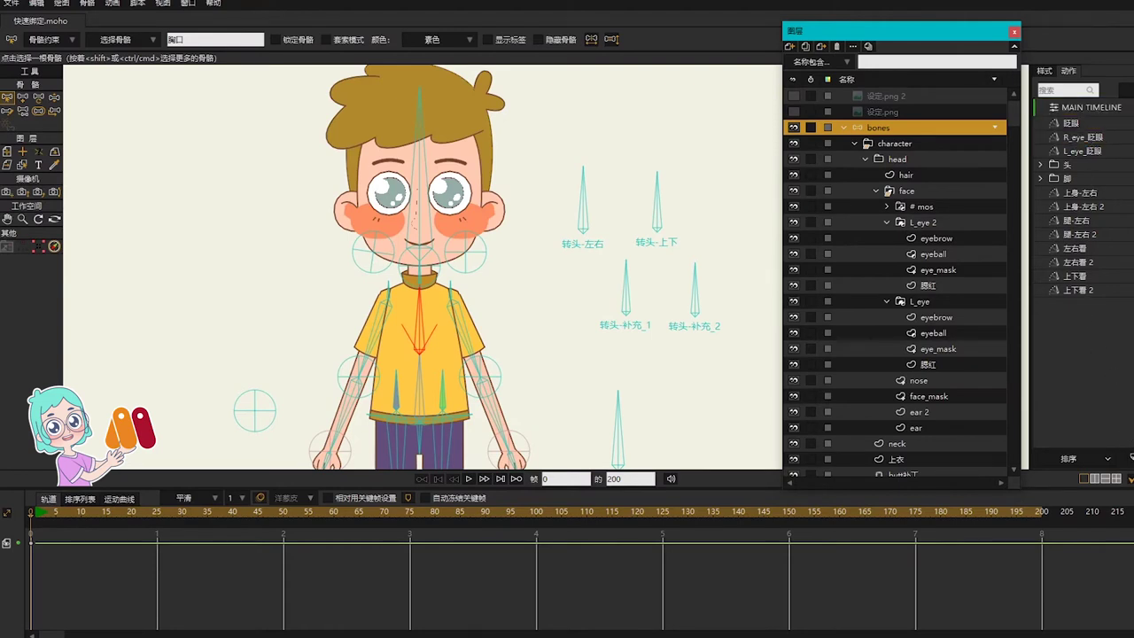
Create an action folder named 腿 and move the 腿-左右 and 腿-左右 2 actions into it
{"action": "left_click", "coordinate": [1126, 90]}
{"action": "type", "text": "腿"}
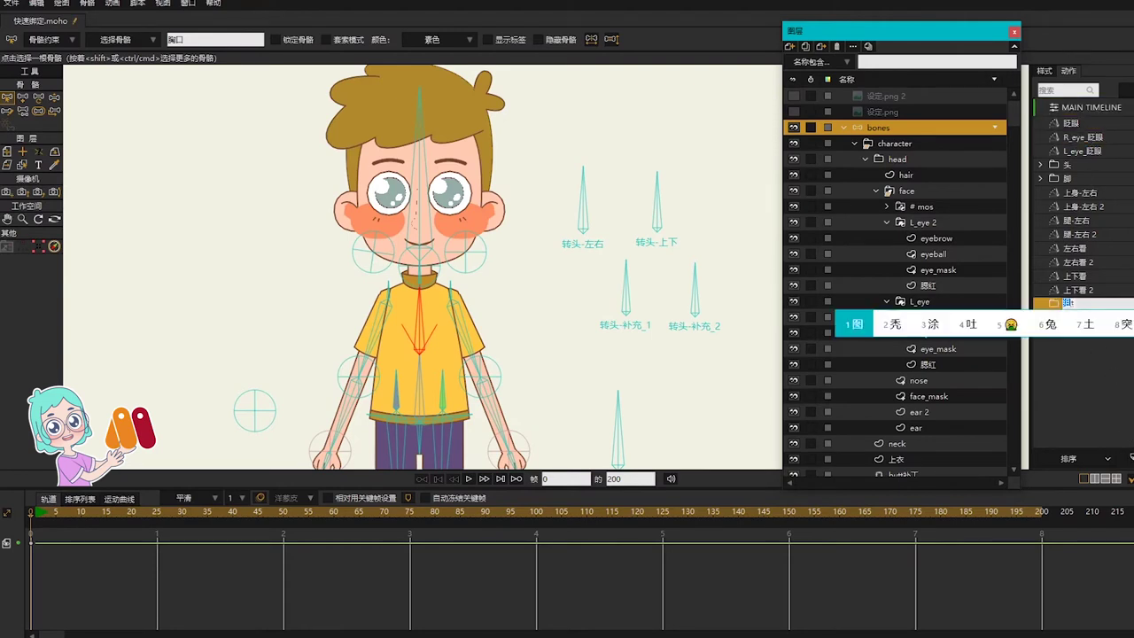
{"action": "key", "text": "Return"}
{"action": "left_click", "coordinate": [1093, 219]}
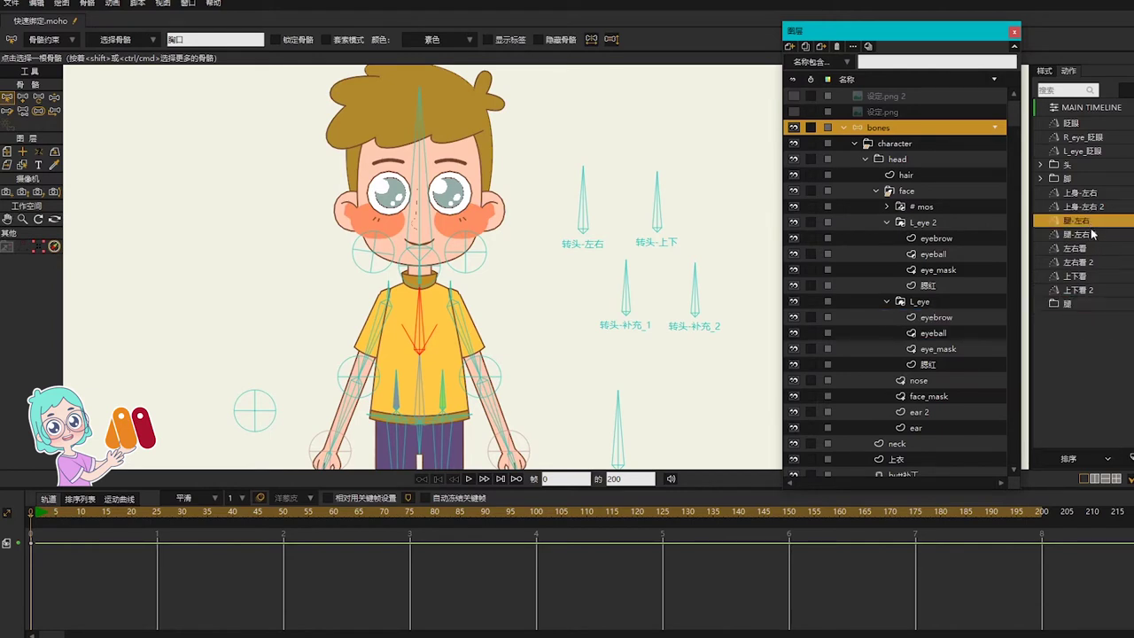
{"action": "left_click", "coordinate": [1092, 235], "text": "shift"}
{"action": "left_click_drag", "start_coordinate": [1084, 241], "coordinate": [1072, 300]}
{"action": "left_click", "coordinate": [1042, 276]}
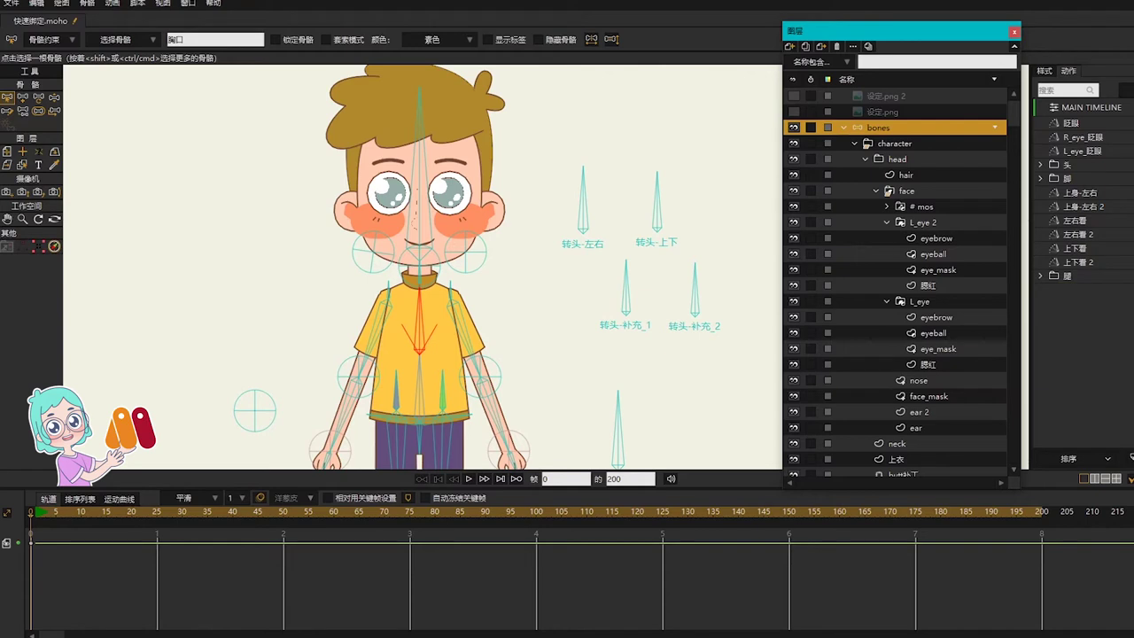
Create an action folder named 眼睛 and move the three 眨眼 actions and all 左右看 and 上下看 actions into it
{"action": "left_click", "coordinate": [1126, 90]}
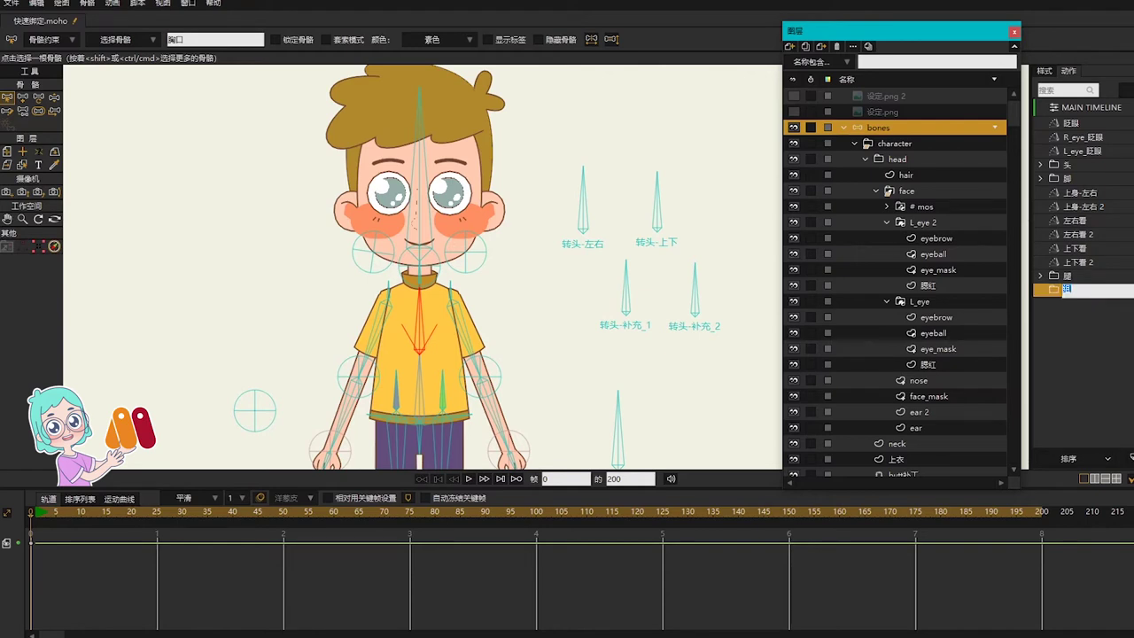
{"action": "type", "text": "眼睛"}
{"action": "key", "text": "Return"}
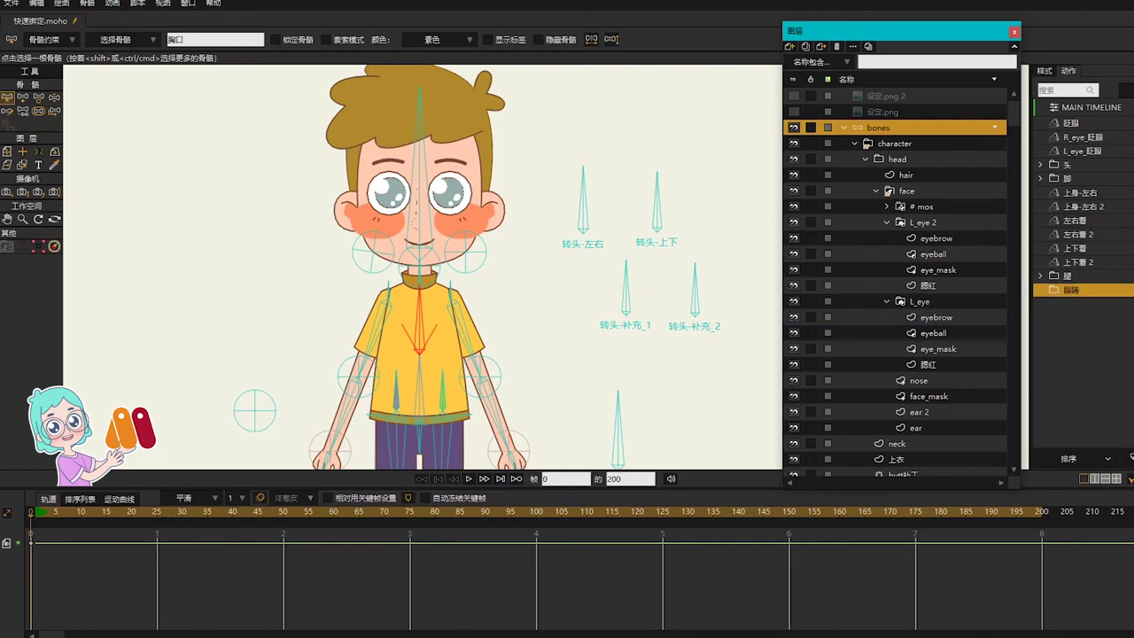
{"action": "left_click", "coordinate": [1087, 139]}
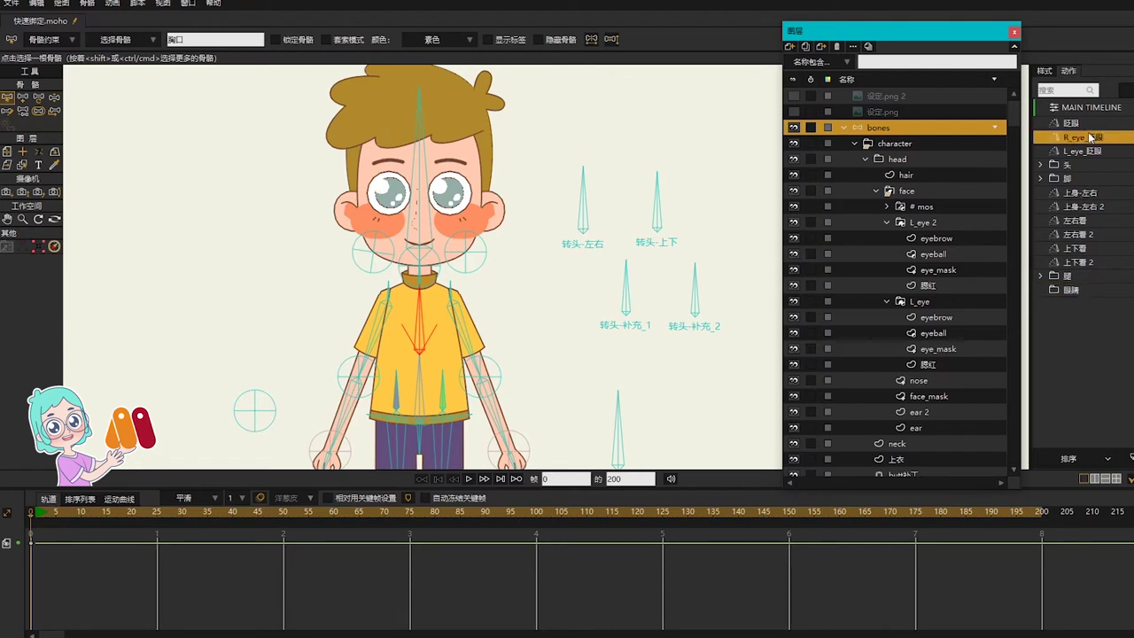
{"action": "left_click", "coordinate": [1087, 124]}
{"action": "left_click", "coordinate": [1089, 154], "text": "shift"}
{"action": "left_click", "coordinate": [1087, 222], "text": "ctrl"}
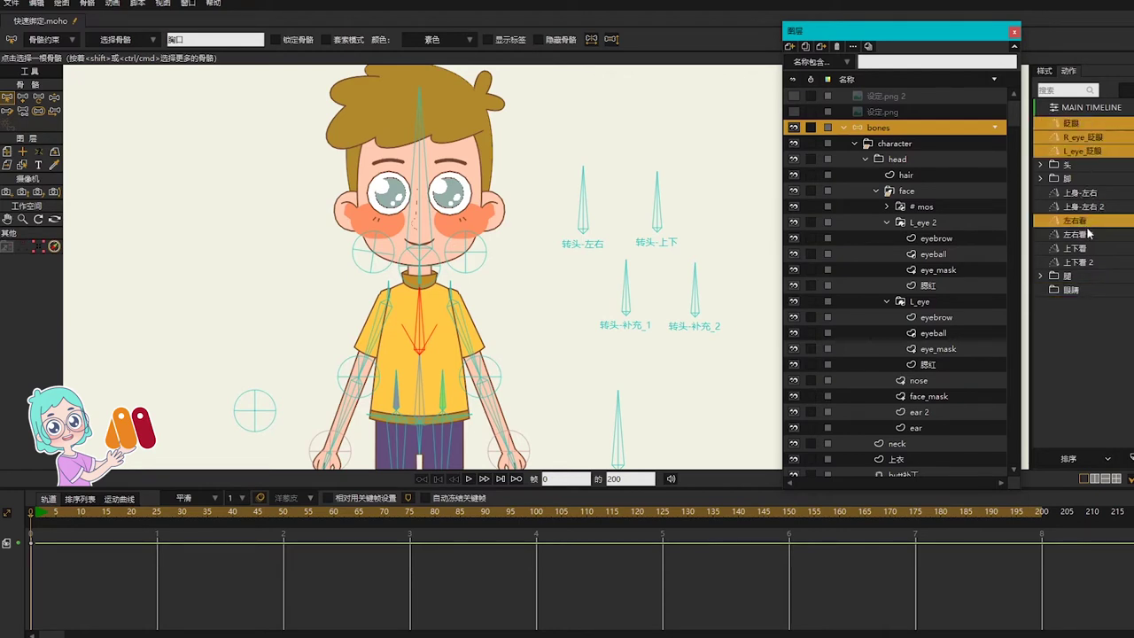
{"action": "left_click", "coordinate": [1086, 237], "text": "ctrl"}
{"action": "left_click", "coordinate": [1087, 249], "text": "ctrl"}
{"action": "left_click", "coordinate": [1082, 263], "text": "ctrl"}
{"action": "left_click_drag", "start_coordinate": [1080, 264], "coordinate": [1075, 292]}
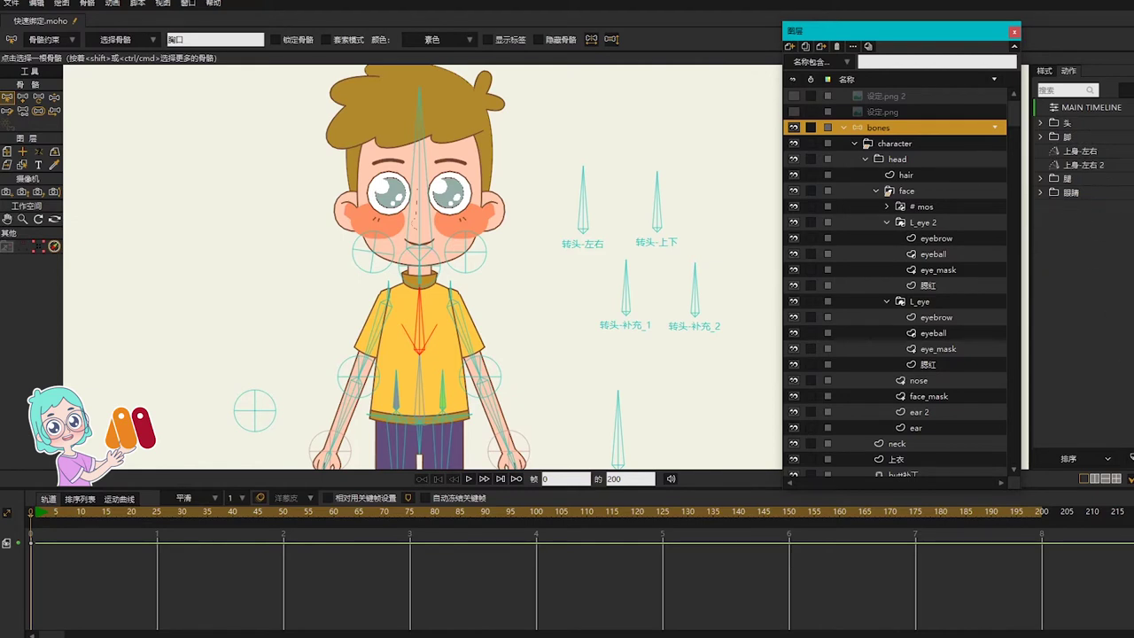
Create an action folder named 上身, move the 上身-左右 and 上身-左右 2 actions into it, and collapse it
{"action": "left_click", "coordinate": [1129, 90]}
{"action": "type", "text": "上身"}
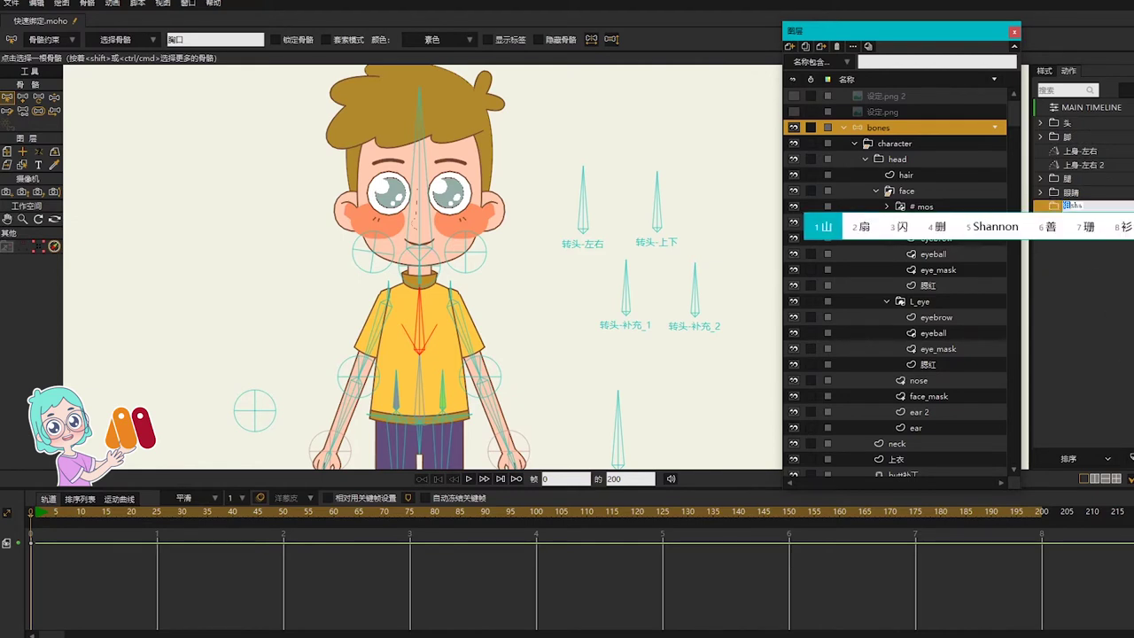
{"action": "key", "text": "Return"}
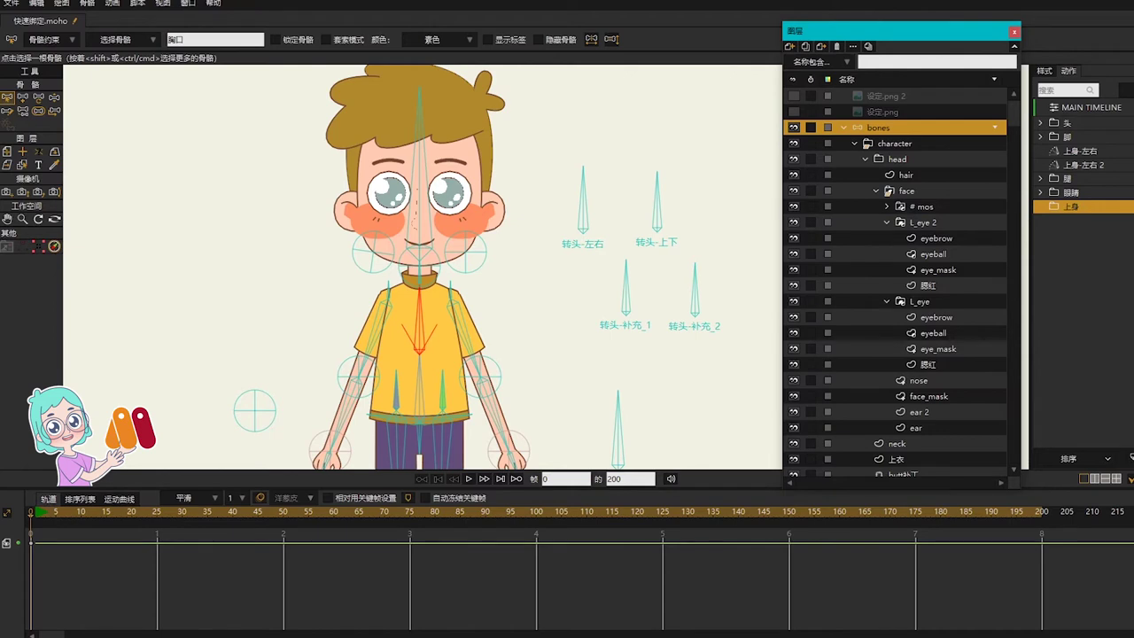
{"action": "left_click", "coordinate": [1101, 164]}
{"action": "left_click", "coordinate": [1097, 154], "text": "shift"}
{"action": "left_click_drag", "start_coordinate": [1092, 162], "coordinate": [1083, 207]}
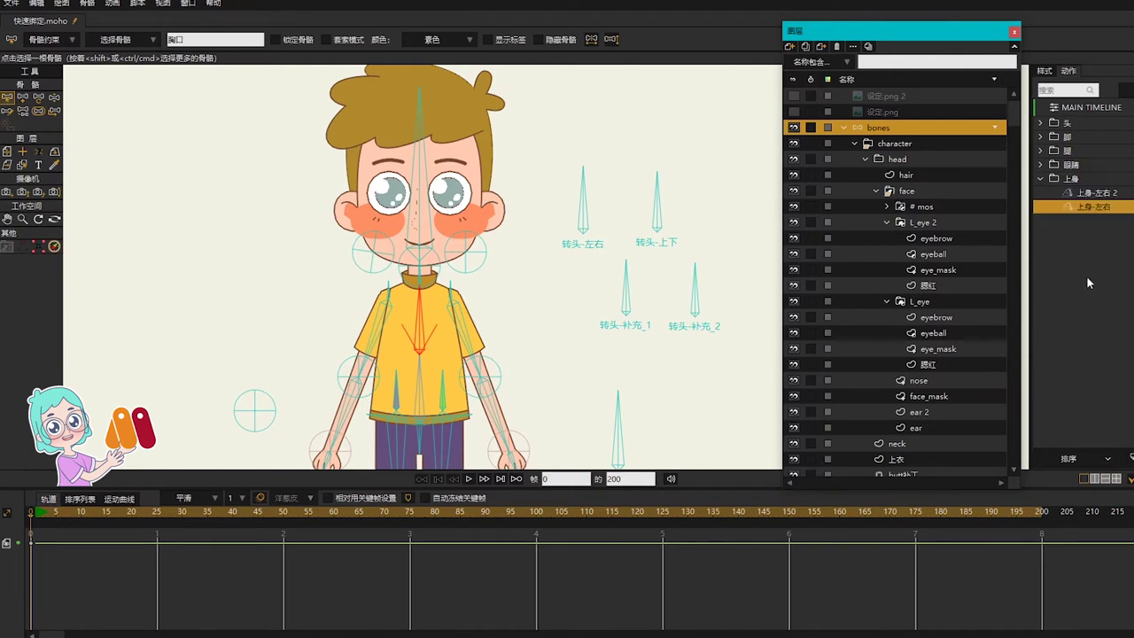
{"action": "left_click", "coordinate": [1053, 237]}
{"action": "left_click", "coordinate": [1040, 180]}
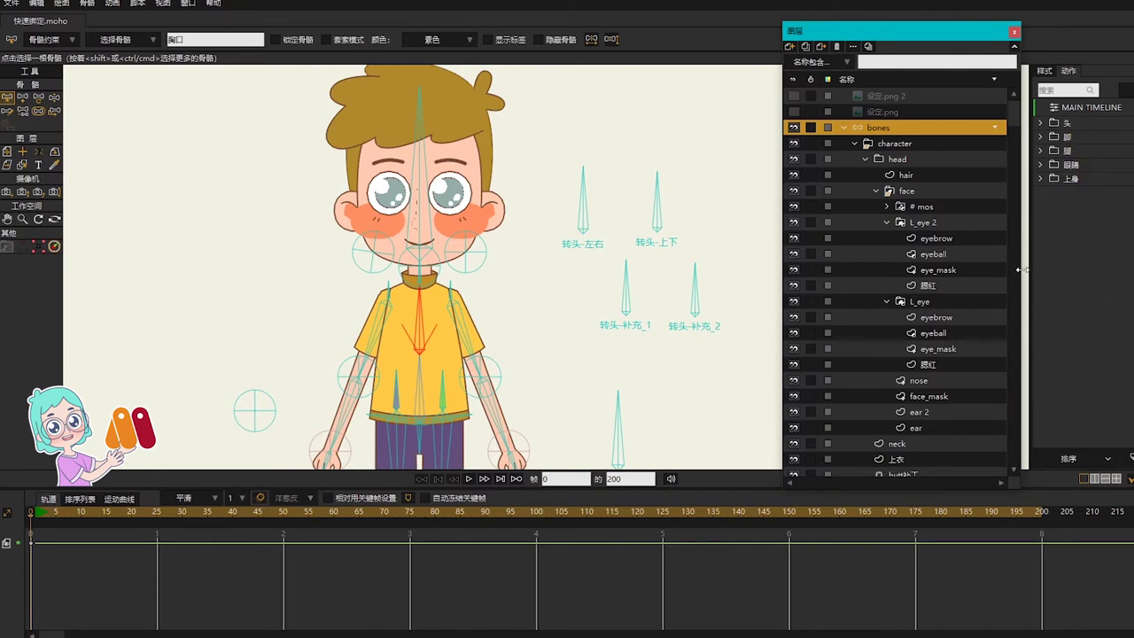
Add a smart bone action for the 胸口 bone inside the 上身 action folder
{"action": "scroll", "coordinate": [632, 280], "scroll_direction": "down", "scroll_amount": 2}
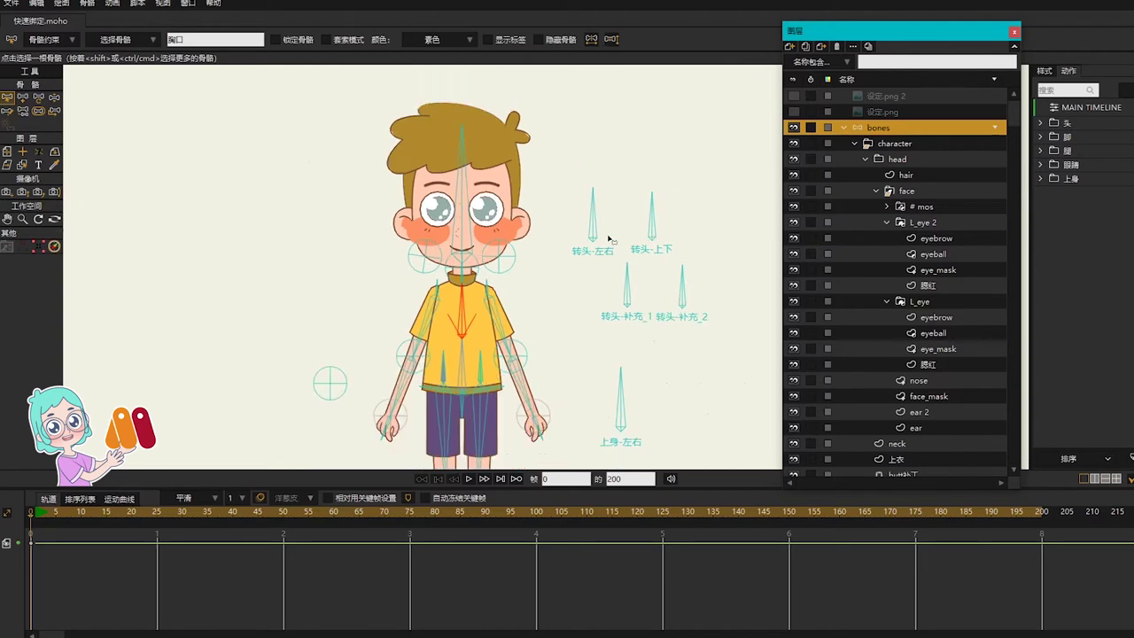
{"action": "left_click_drag", "start_coordinate": [539, 273], "coordinate": [568, 220]}
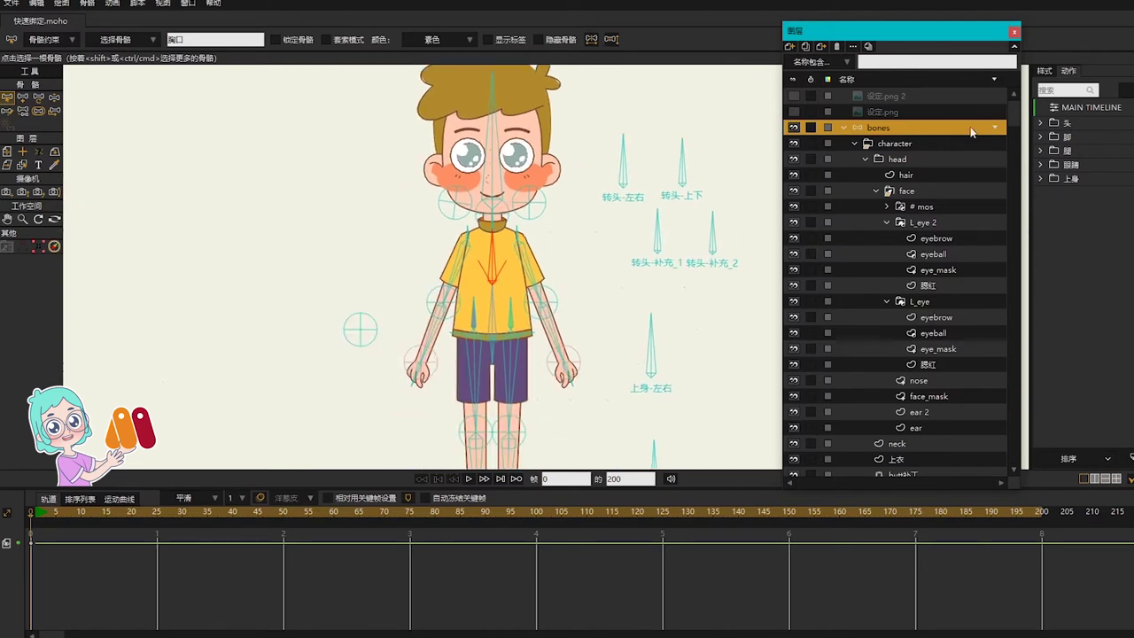
{"action": "left_click", "coordinate": [493, 254]}
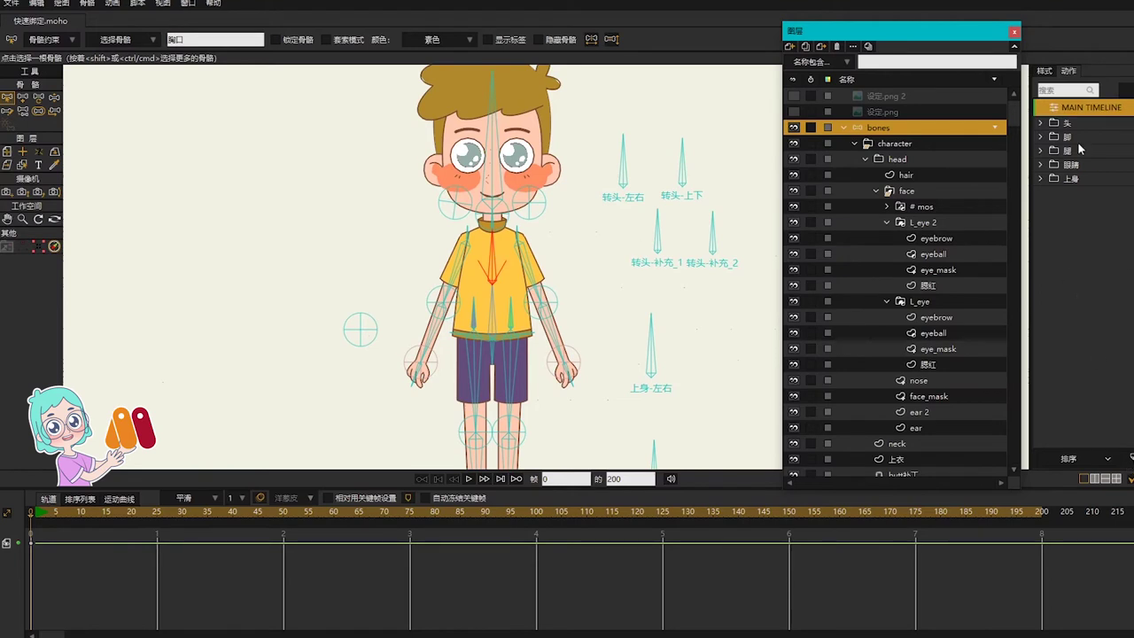
{"action": "left_click", "coordinate": [1086, 178]}
{"action": "left_click", "coordinate": [1041, 180]}
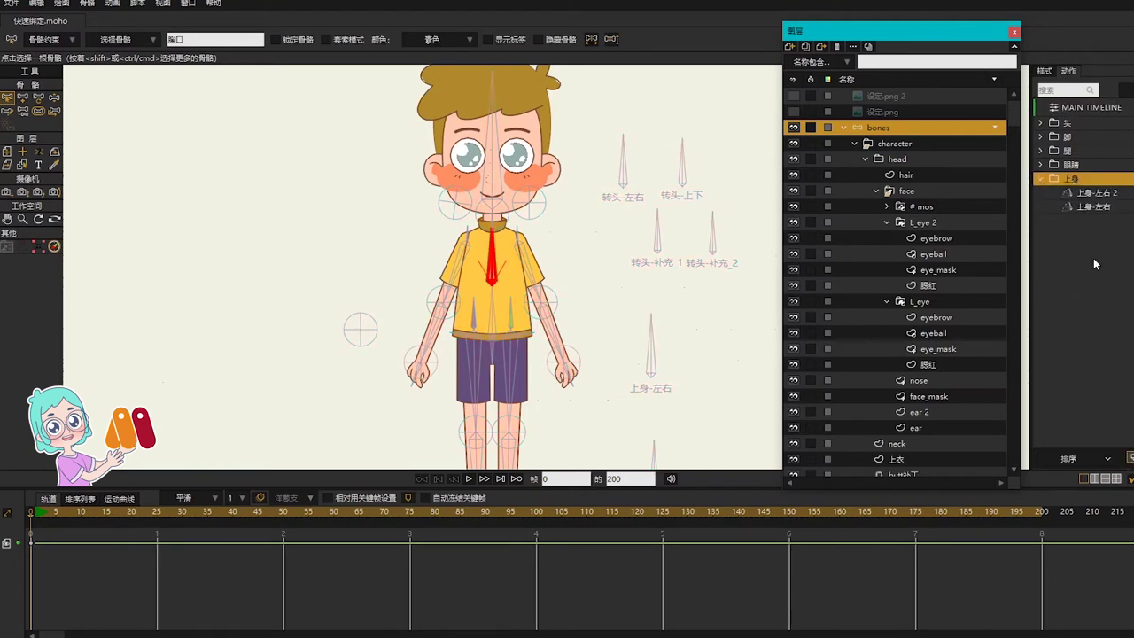
{"action": "double_click", "coordinate": [1084, 220]}
At frame 50 of the 胸口 action, rotate the chest bone toward the viewer's left to 390 degrees
{"action": "left_click", "coordinate": [283, 513]}
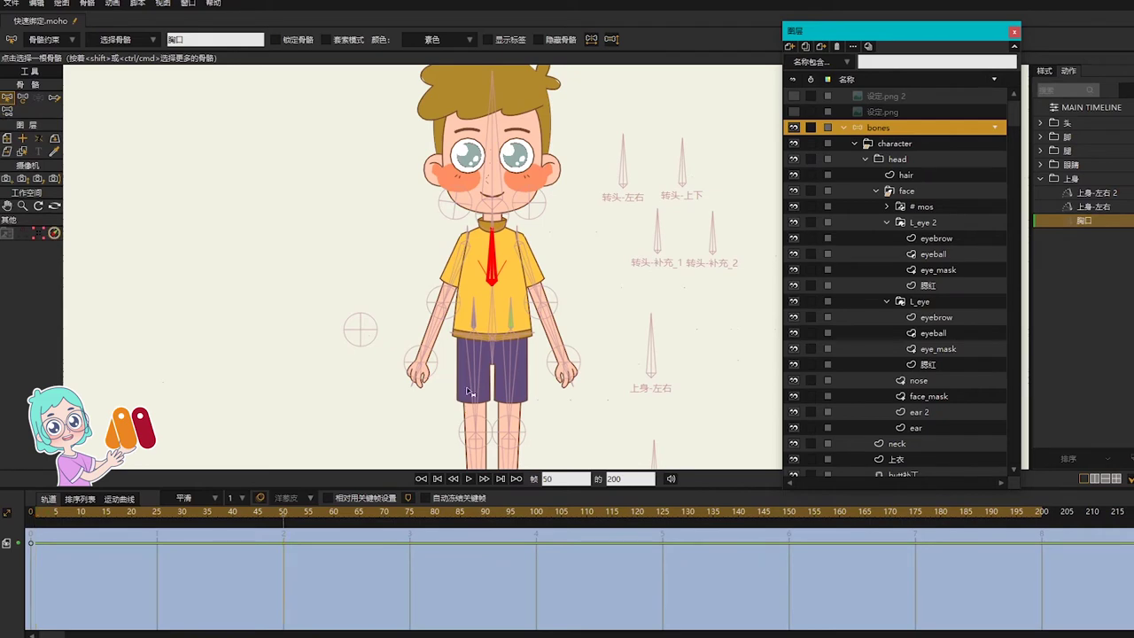
{"action": "key", "text": "t"}
{"action": "left_click_drag", "start_coordinate": [492, 253], "coordinate": [422, 263]}
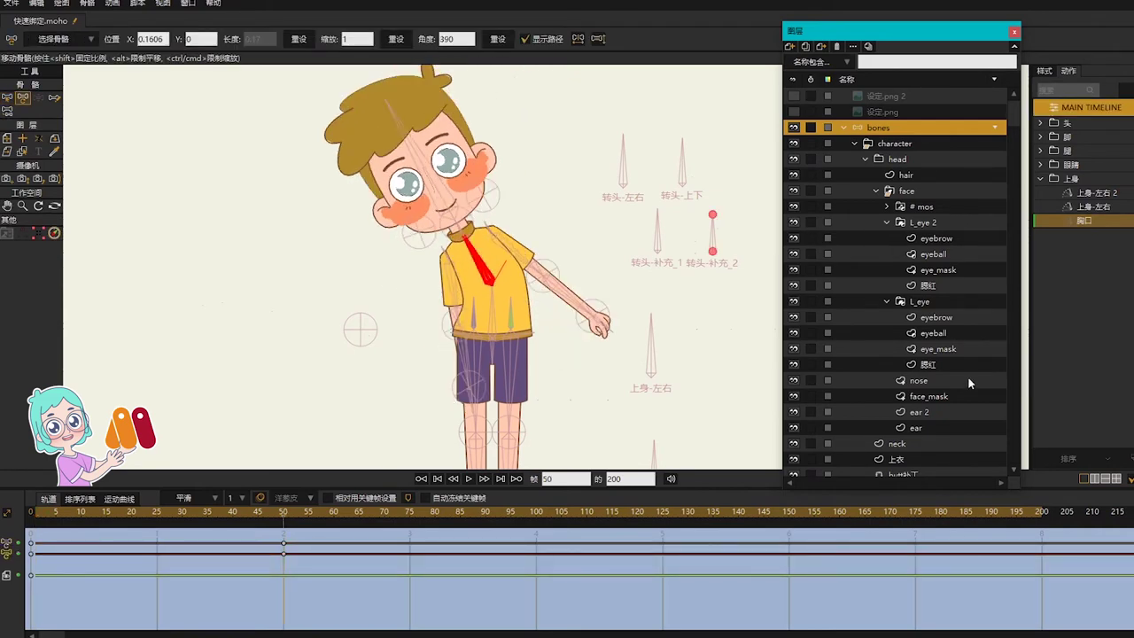
On the 上衣 layer, reposition the shirt's two side points to fit the bent torso at frame 50
{"action": "left_click", "coordinate": [875, 191]}
{"action": "left_click", "coordinate": [902, 223]}
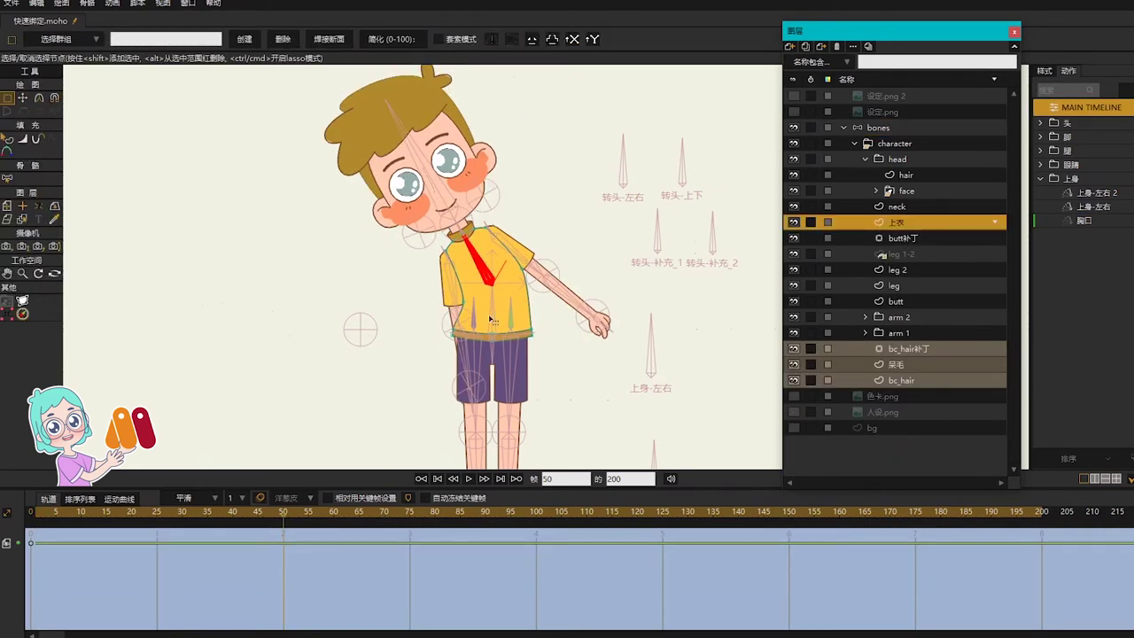
{"action": "scroll", "coordinate": [488, 306], "scroll_direction": "up", "scroll_amount": 4}
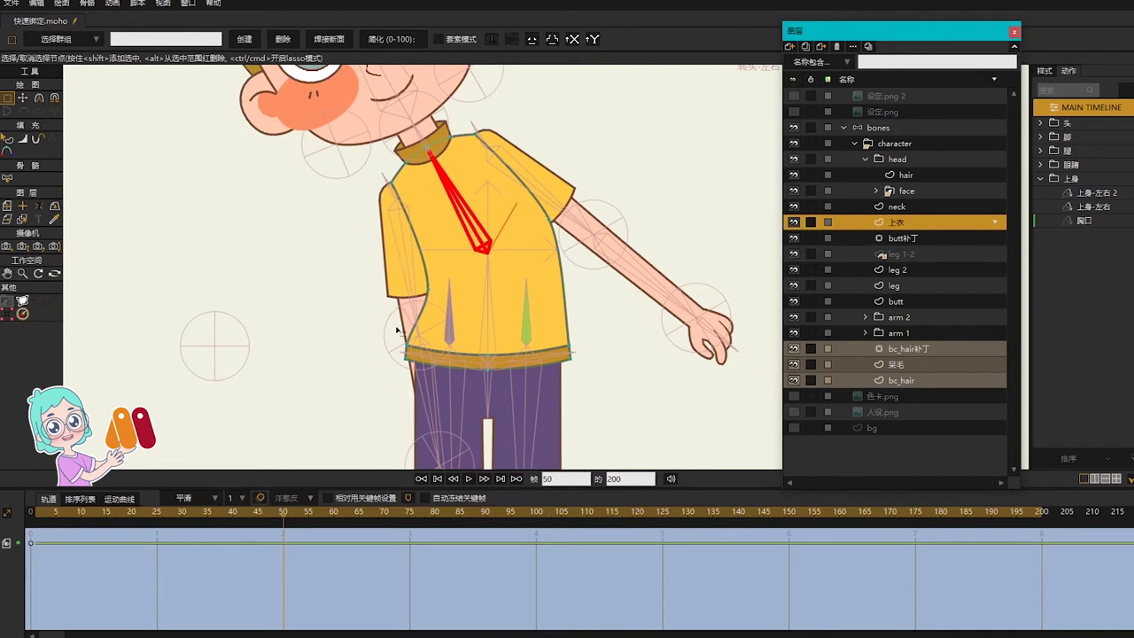
{"action": "left_click_drag", "start_coordinate": [383, 259], "coordinate": [420, 259]}
{"action": "key", "text": "t"}
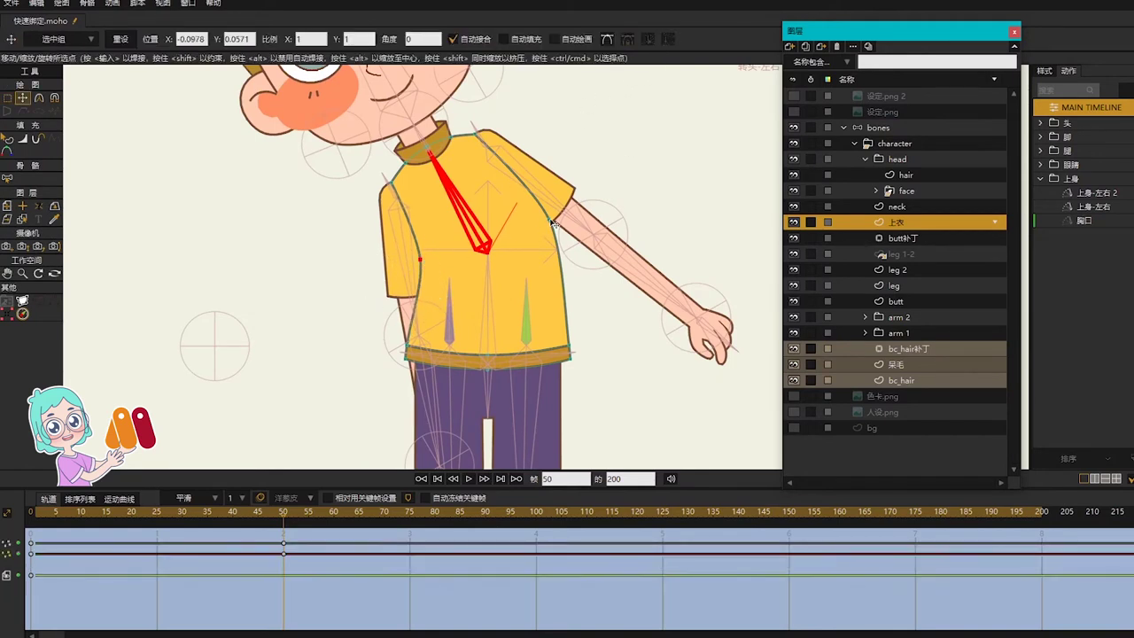
{"action": "left_click_drag", "start_coordinate": [550, 222], "coordinate": [669, 251]}
Adjust the curve handles at the shirt's sides and hem corners to smooth the bent outline
{"action": "key", "text": "c"}
{"action": "scroll", "coordinate": [579, 325], "scroll_direction": "up", "scroll_amount": 3}
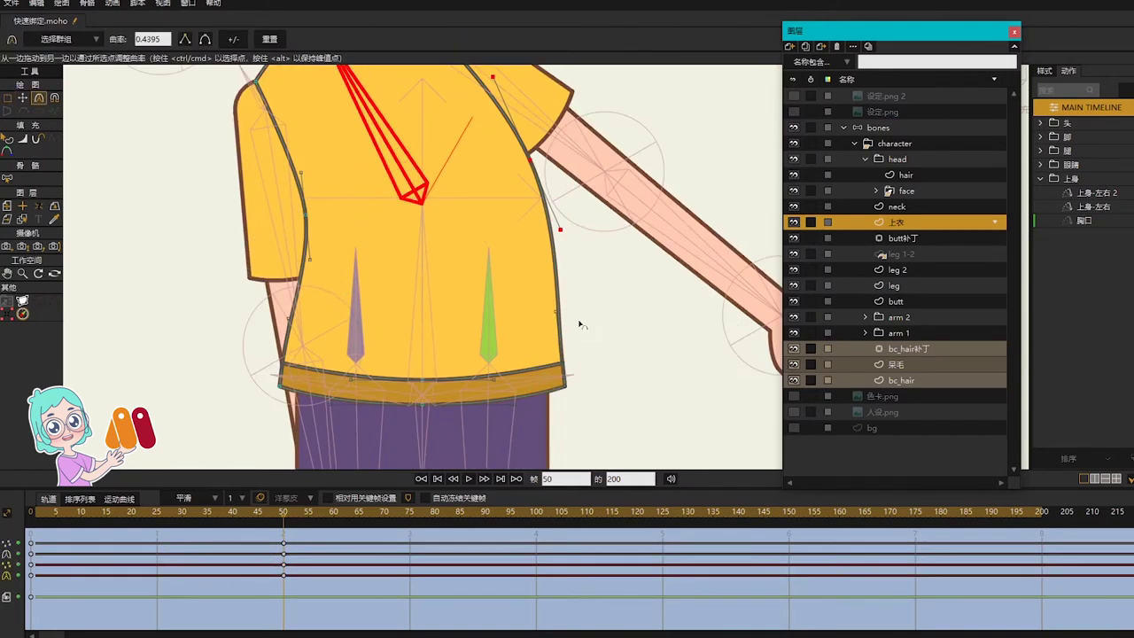
{"action": "left_click", "coordinate": [557, 313]}
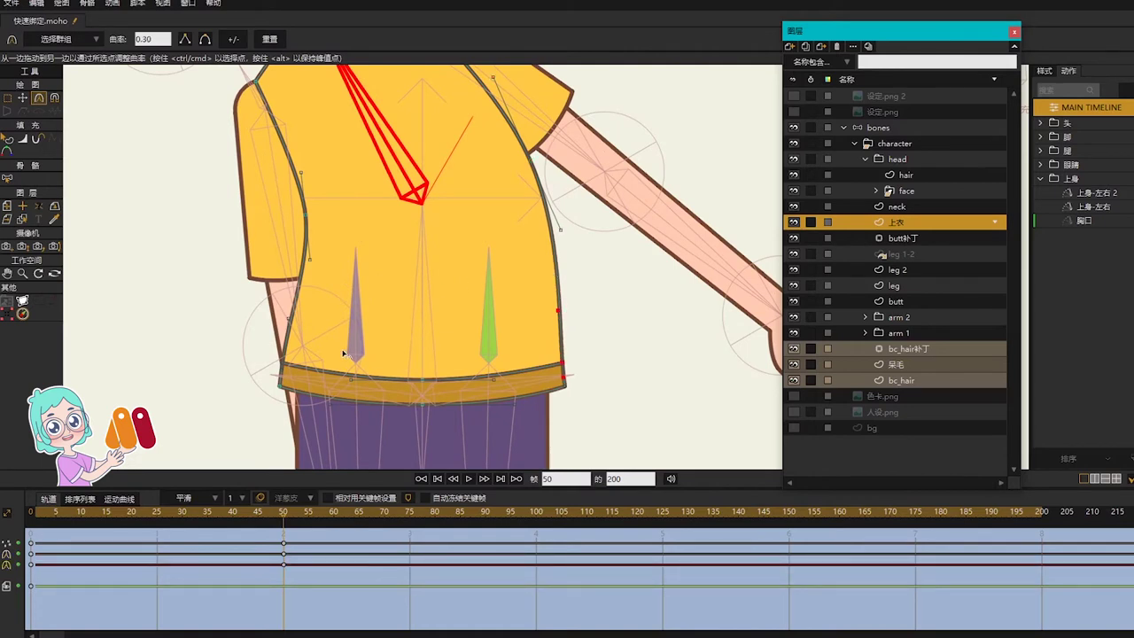
{"action": "scroll", "coordinate": [316, 226], "scroll_direction": "down", "scroll_amount": 4}
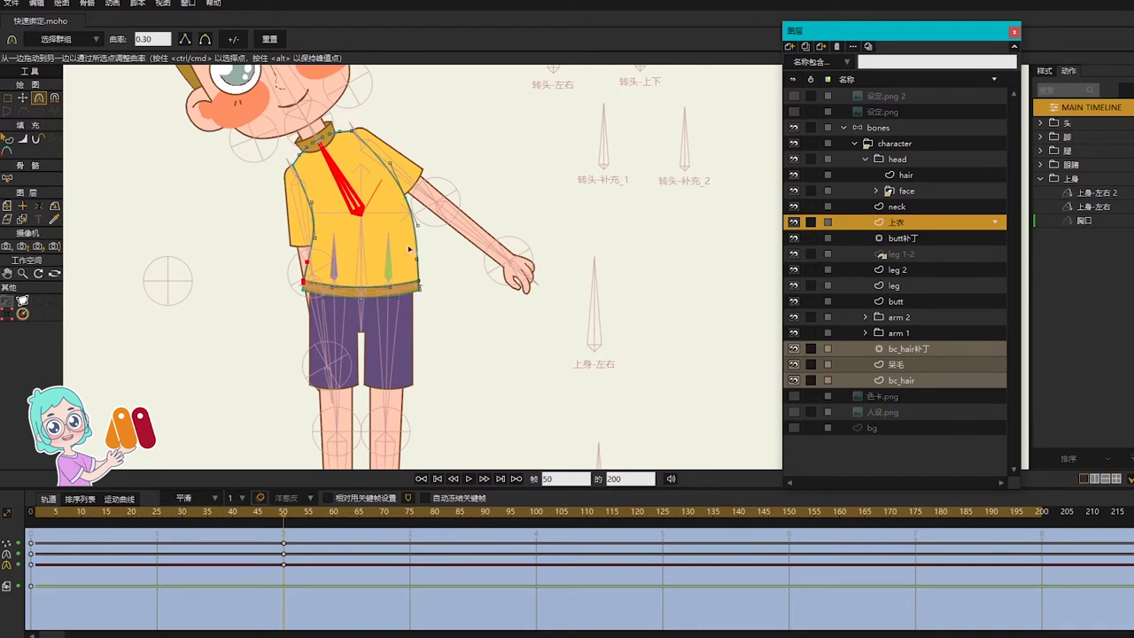
Create a second 胸口 smart bone action in the 上身 folder and tilt the chest bone toward the viewer's right at frame 50
{"action": "left_click", "coordinate": [1084, 107]}
{"action": "left_click", "coordinate": [1067, 179]}
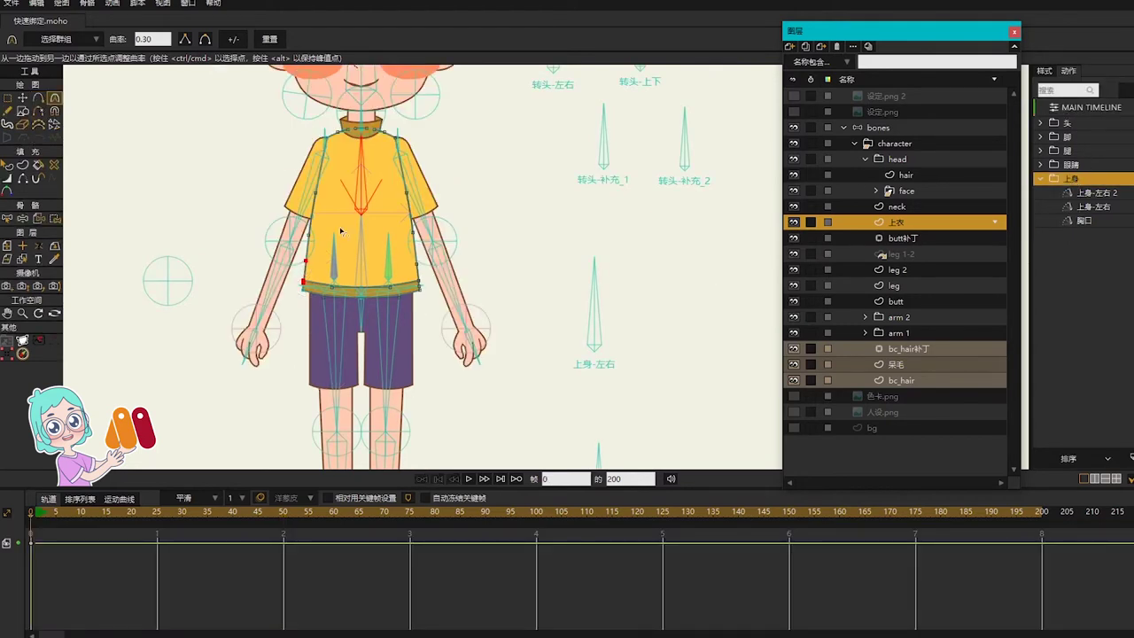
{"action": "left_click", "coordinate": [902, 129]}
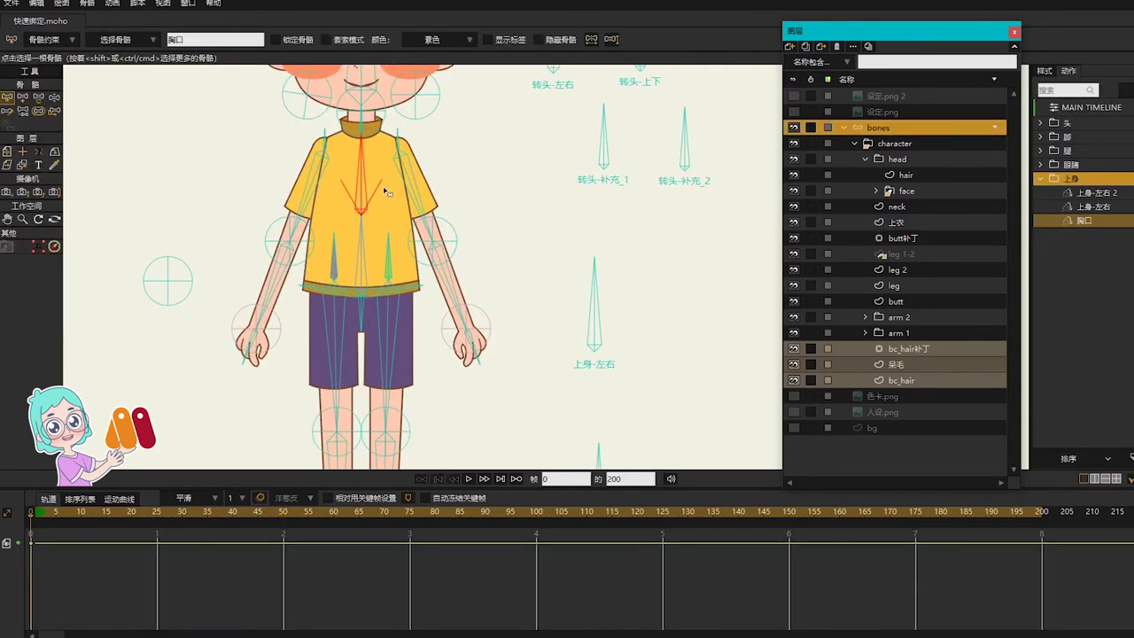
{"action": "left_click", "coordinate": [1131, 457]}
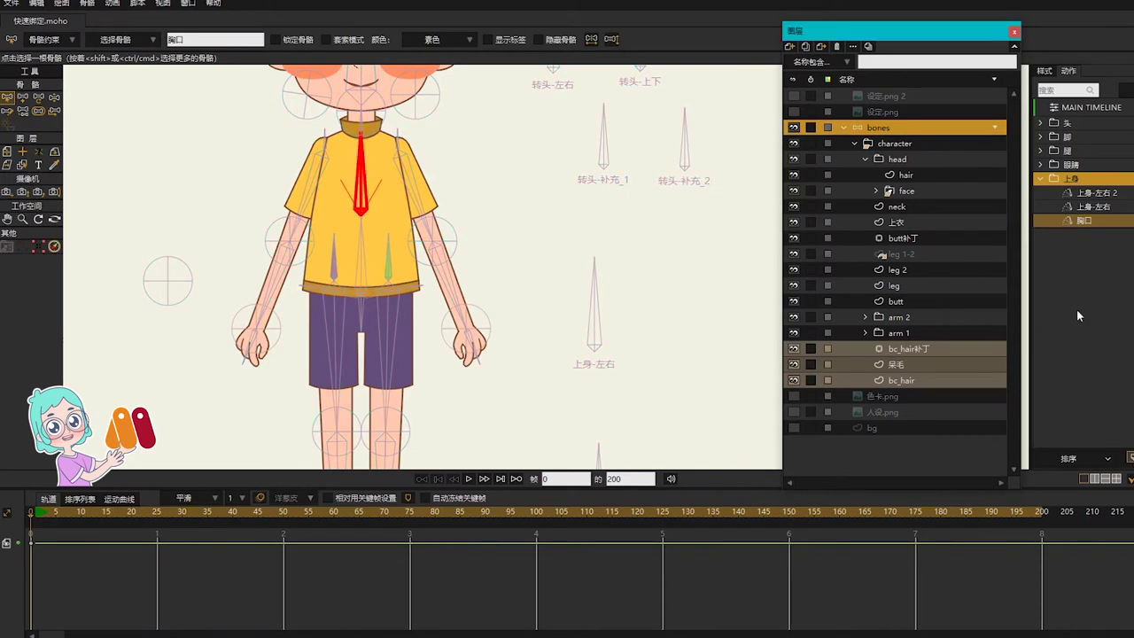
{"action": "key", "text": "Return"}
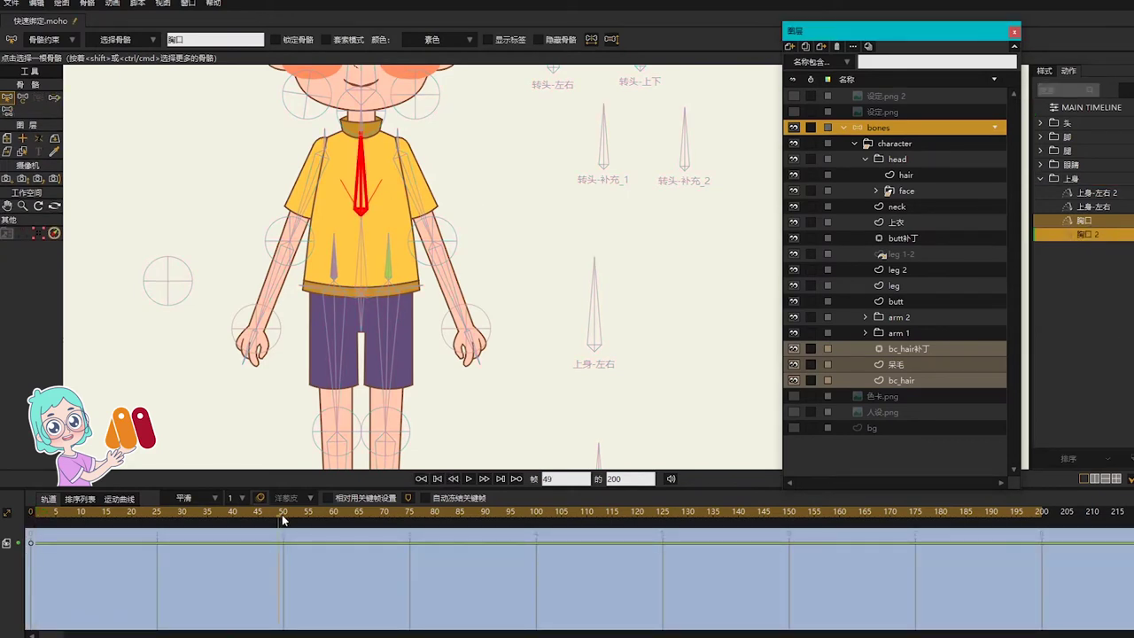
{"action": "key", "text": "t"}
{"action": "left_click_drag", "start_coordinate": [362, 175], "coordinate": [397, 207]}
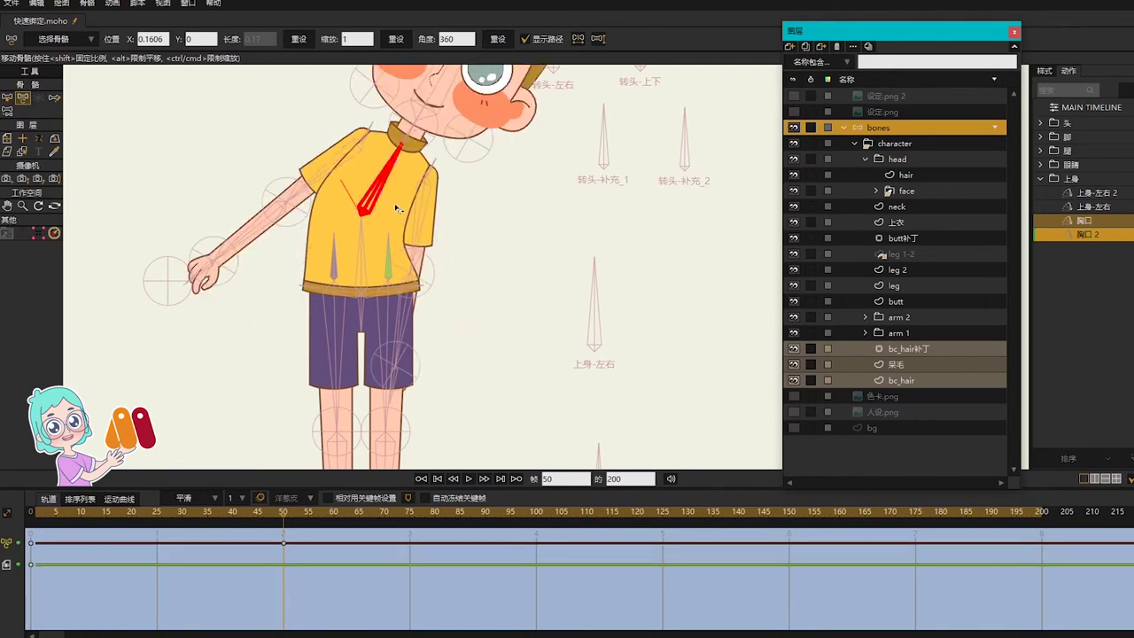
On the 上衣 layer, reposition the shirt's two side points to fit the torso bent by 胸口 2 at frame 50
{"action": "scroll", "coordinate": [324, 178], "scroll_direction": "up", "scroll_amount": 3}
{"action": "left_click", "coordinate": [912, 228]}
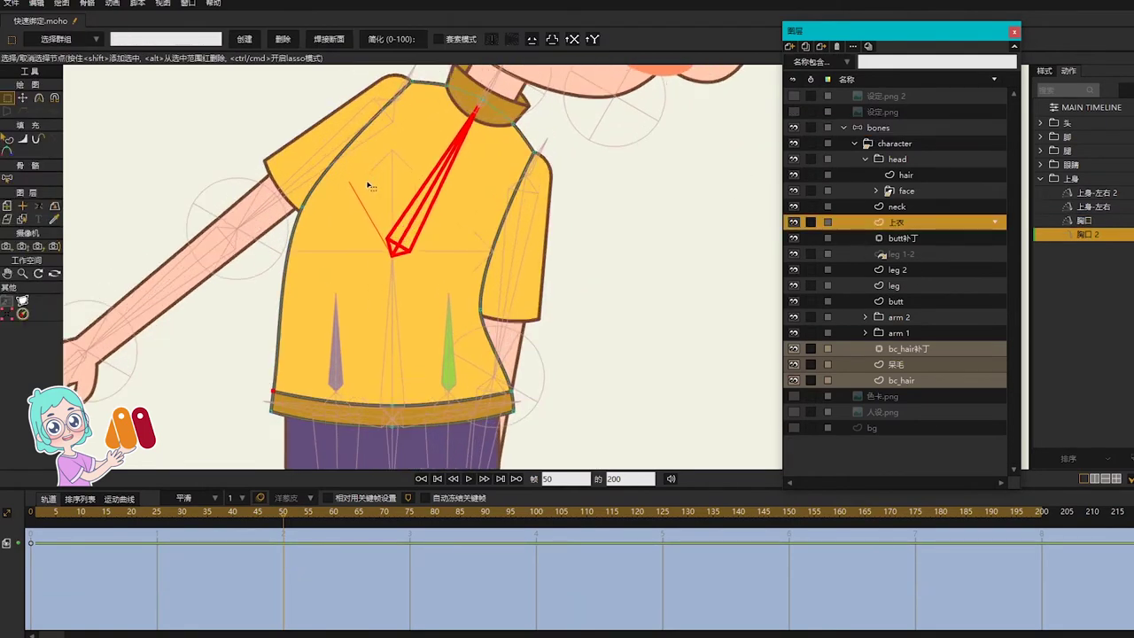
{"action": "left_click", "coordinate": [302, 222]}
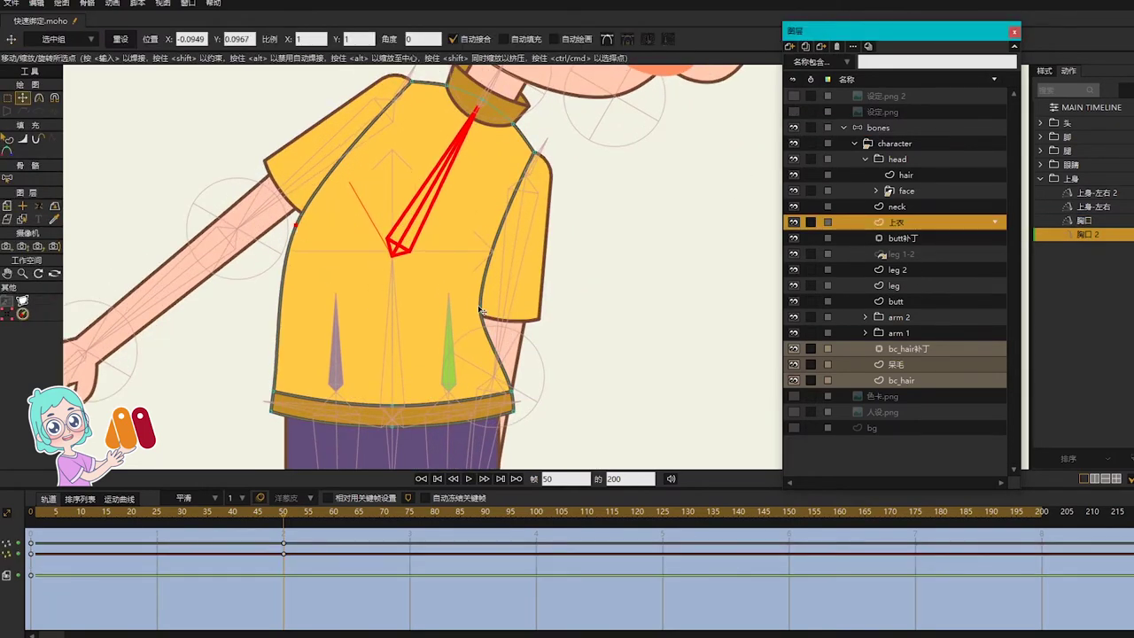
{"action": "left_click", "coordinate": [486, 264]}
Adjust the curvature at the shirt's side points and hem corners to smooth the outline in the 胸口 2 action
{"action": "key", "text": "c"}
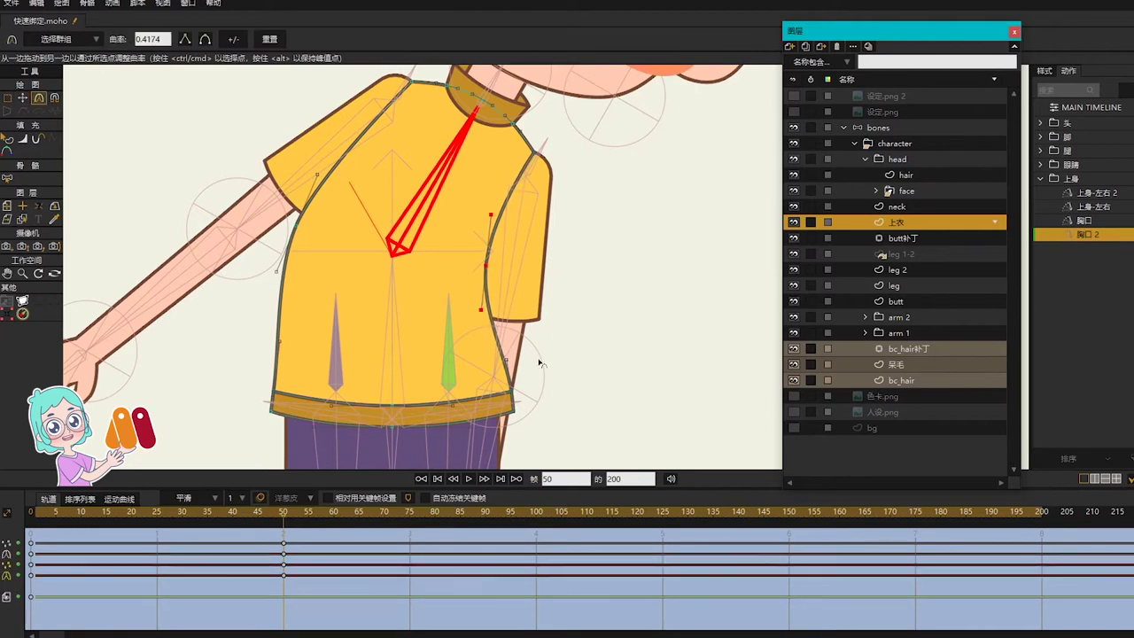
{"action": "left_click", "coordinate": [503, 359]}
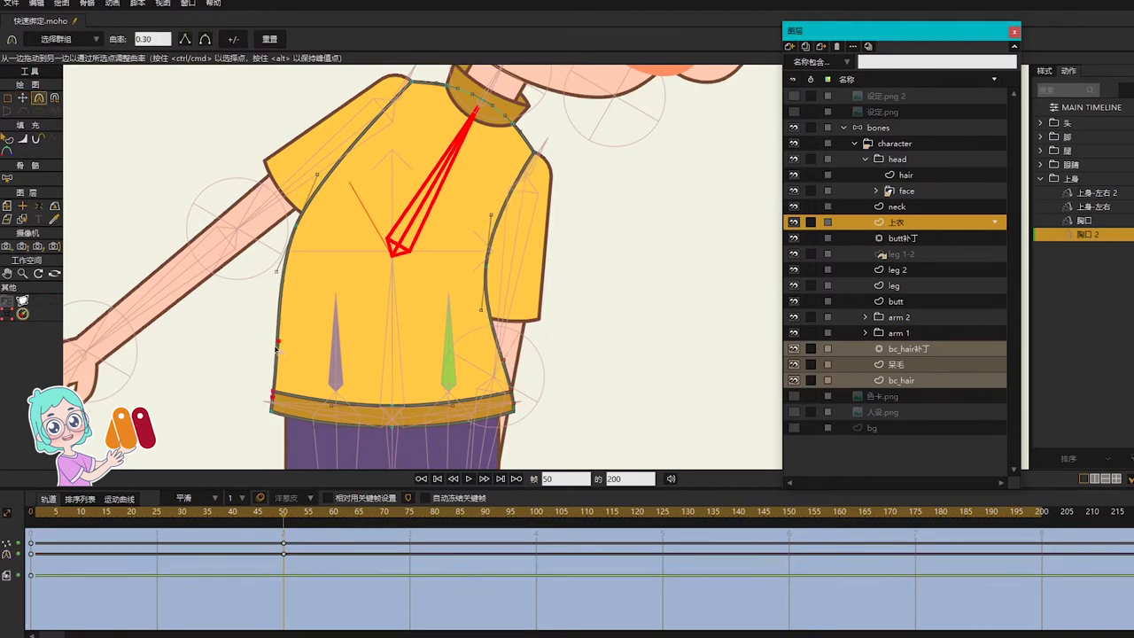
{"action": "left_click_drag", "start_coordinate": [282, 339], "coordinate": [275, 344]}
{"action": "left_click_drag", "start_coordinate": [296, 226], "coordinate": [406, 244]}
{"action": "scroll", "coordinate": [408, 246], "scroll_direction": "down", "scroll_amount": 2}
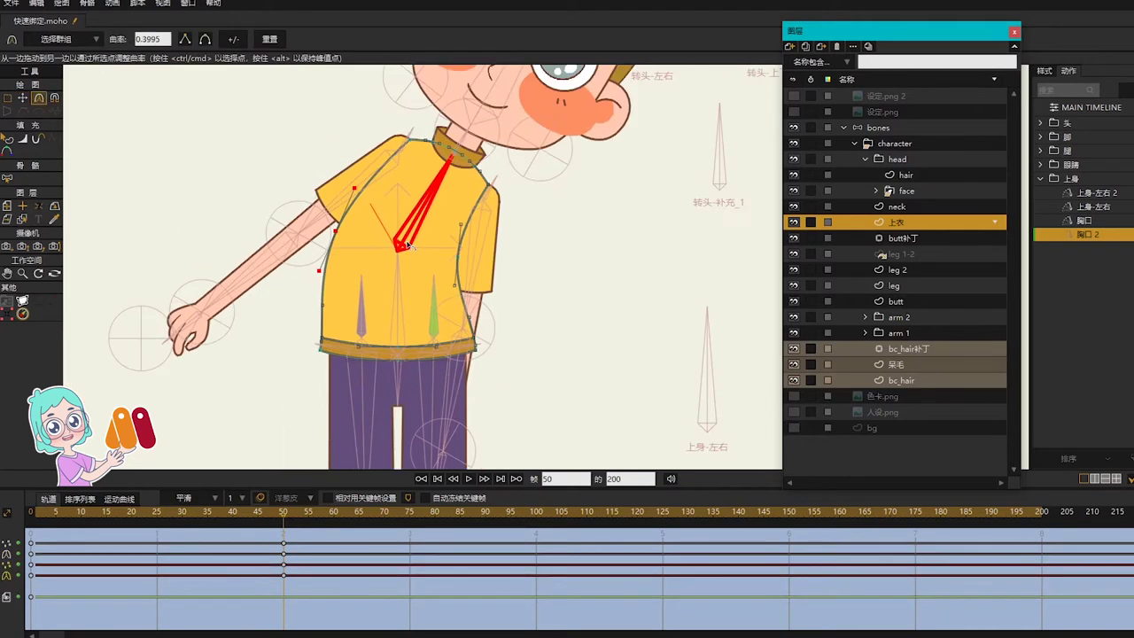
Return to the main timeline with the bones layer active and create an action folder named 胳膊
{"action": "left_click", "coordinate": [1089, 110]}
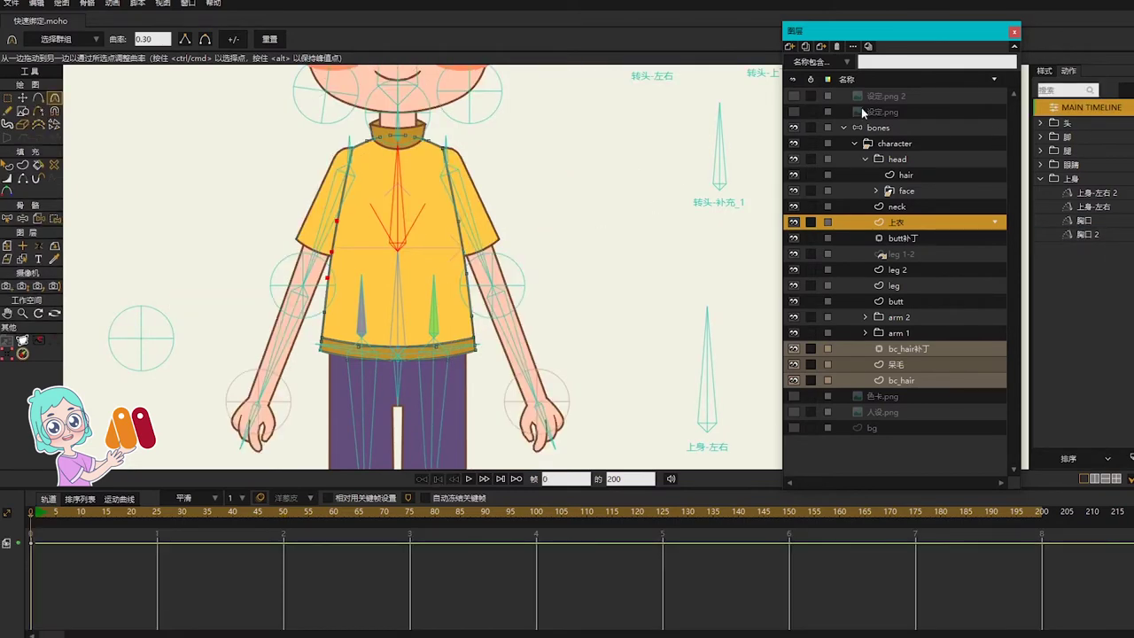
{"action": "left_click", "coordinate": [873, 129]}
{"action": "left_click_drag", "start_coordinate": [404, 175], "coordinate": [462, 192]}
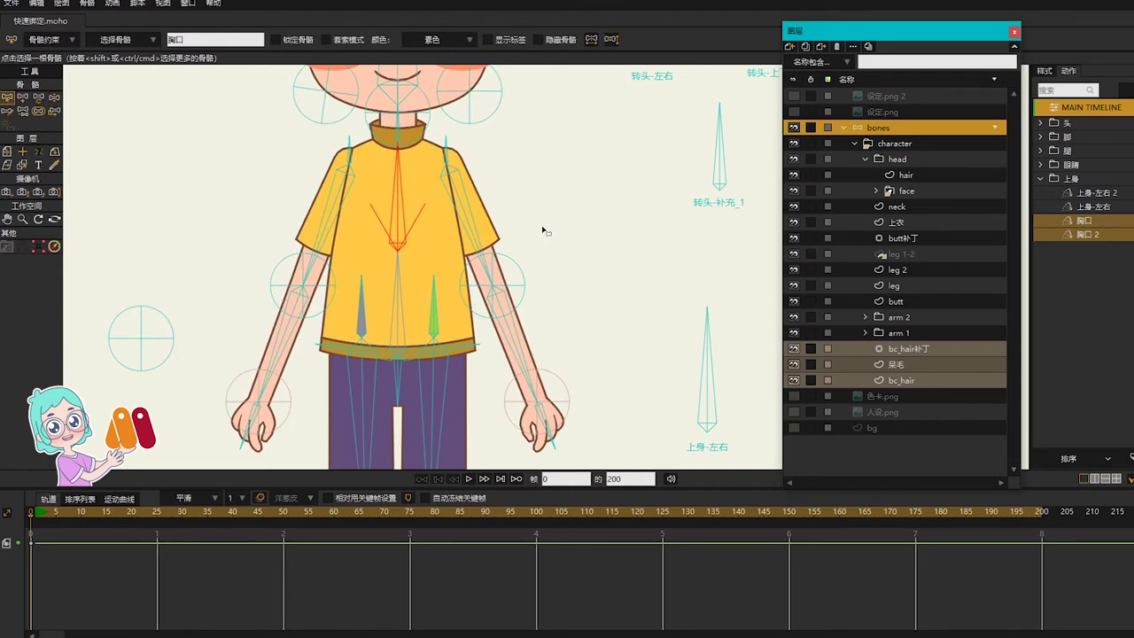
{"action": "scroll", "coordinate": [594, 233], "scroll_direction": "down", "scroll_amount": 1}
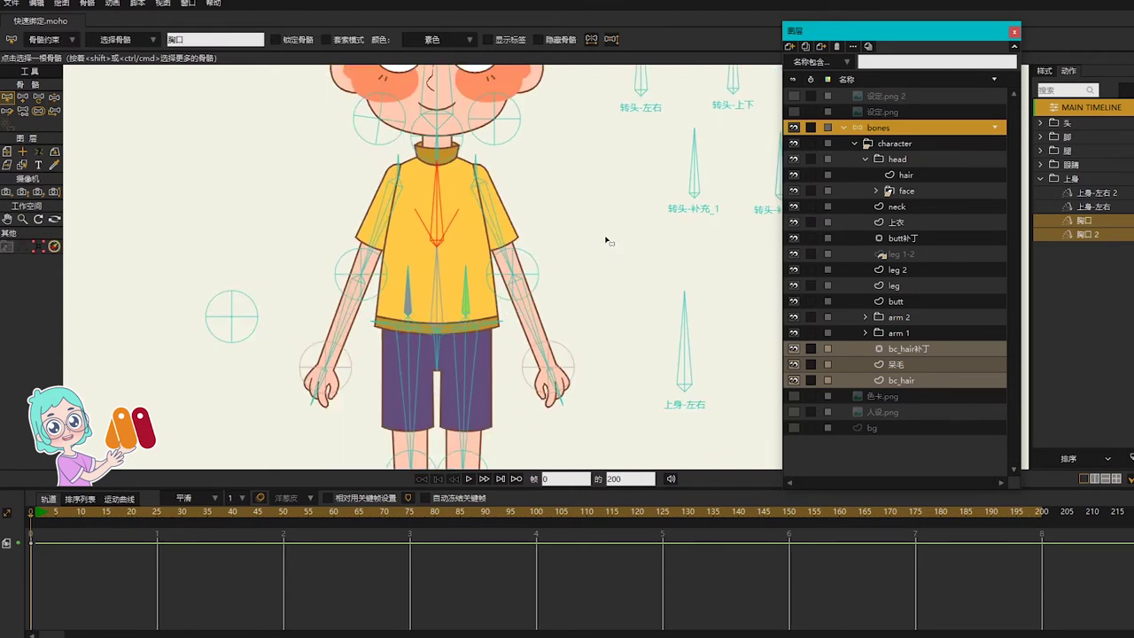
{"action": "left_click_drag", "start_coordinate": [578, 199], "coordinate": [620, 231]}
{"action": "left_click", "coordinate": [1055, 180]}
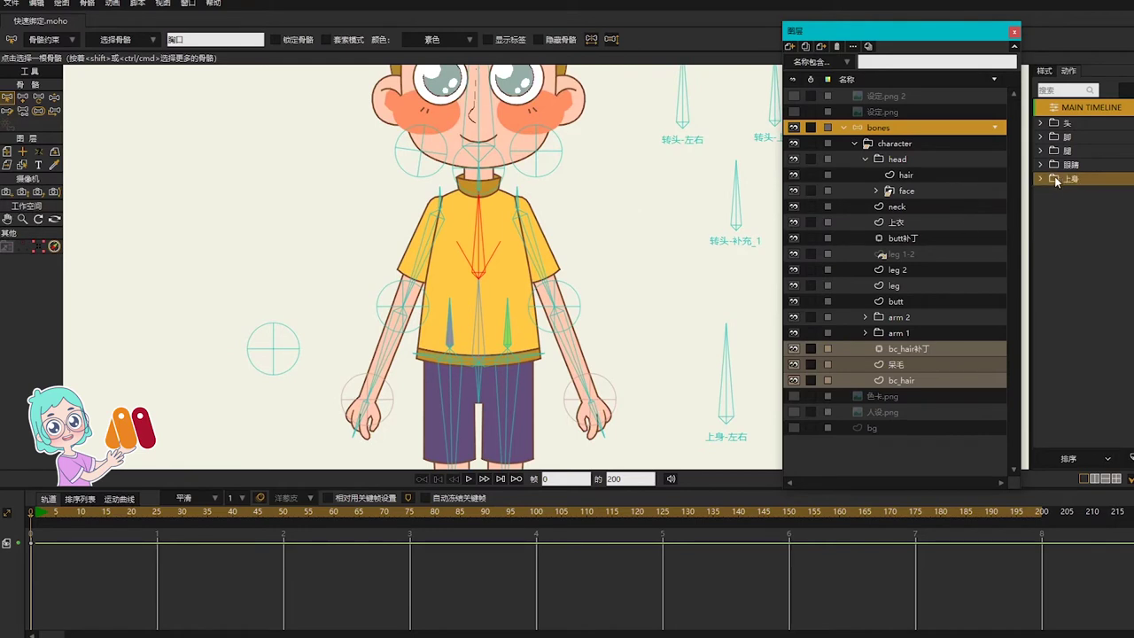
{"action": "left_click", "coordinate": [1132, 457]}
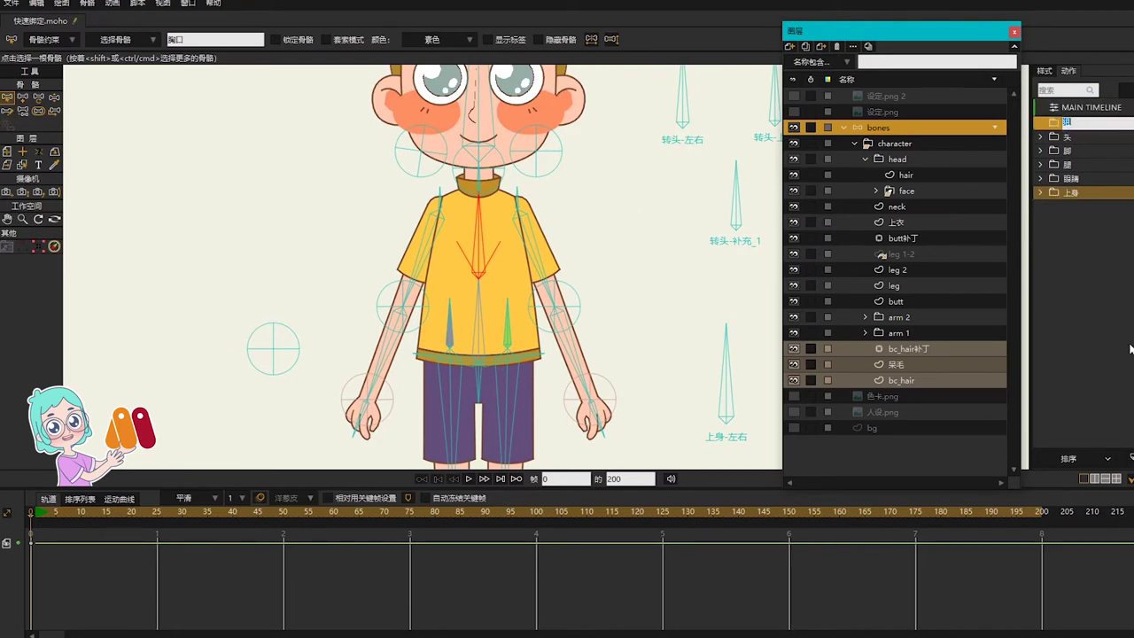
{"action": "type", "text": "胳膊"}
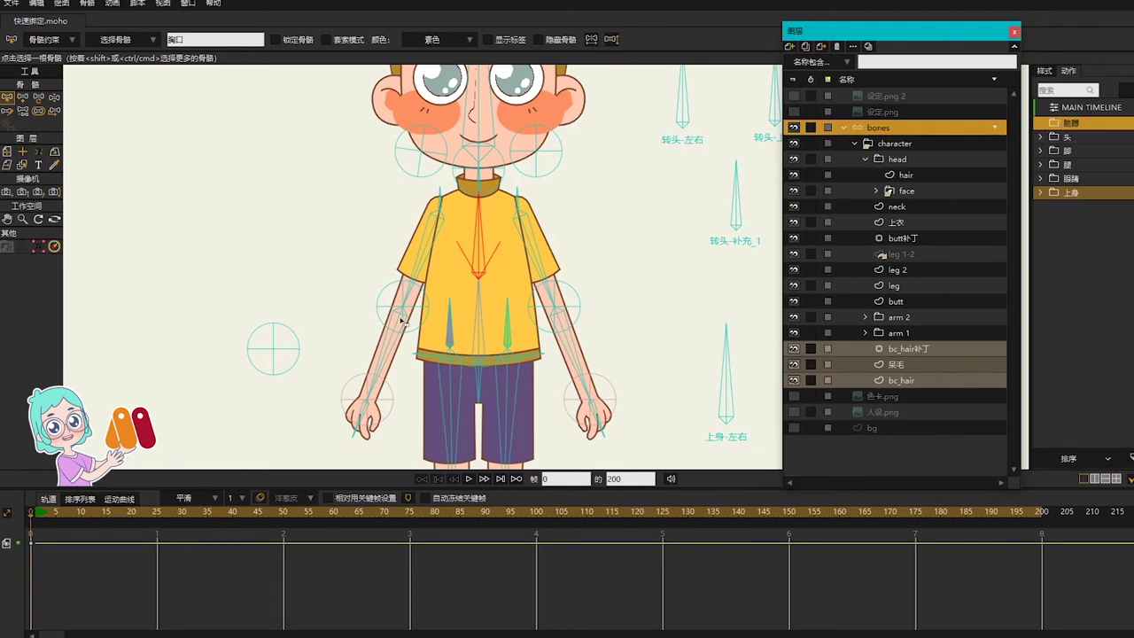
Enable the angle constraint on the L_小臂 bone with a minimum of -120 and a maximum of 120
{"action": "left_click", "coordinate": [387, 354]}
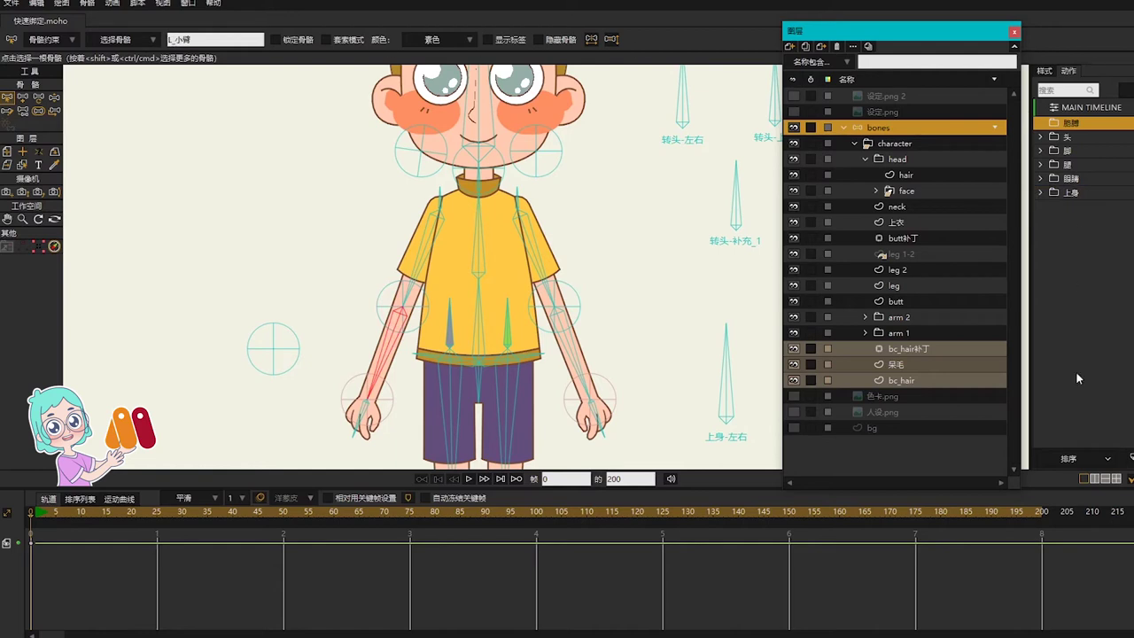
{"action": "left_click", "coordinate": [62, 43]}
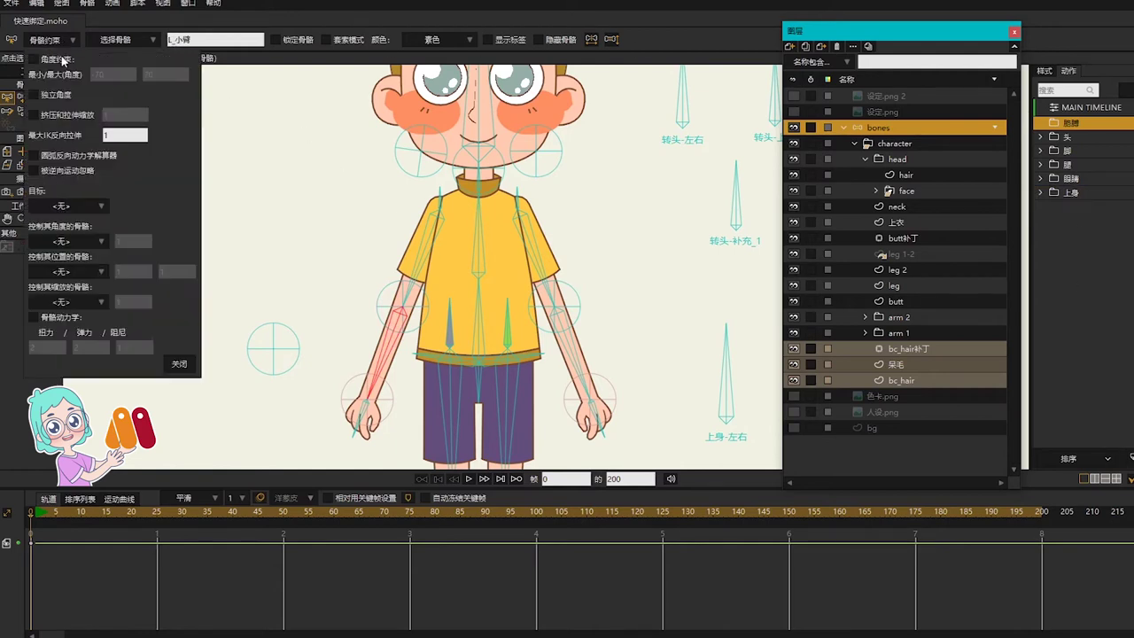
{"action": "left_click", "coordinate": [58, 60]}
{"action": "key", "text": "Tab"}
{"action": "type", "text": "-120"}
{"action": "key", "text": "Tab"}
{"action": "type", "text": "120"}
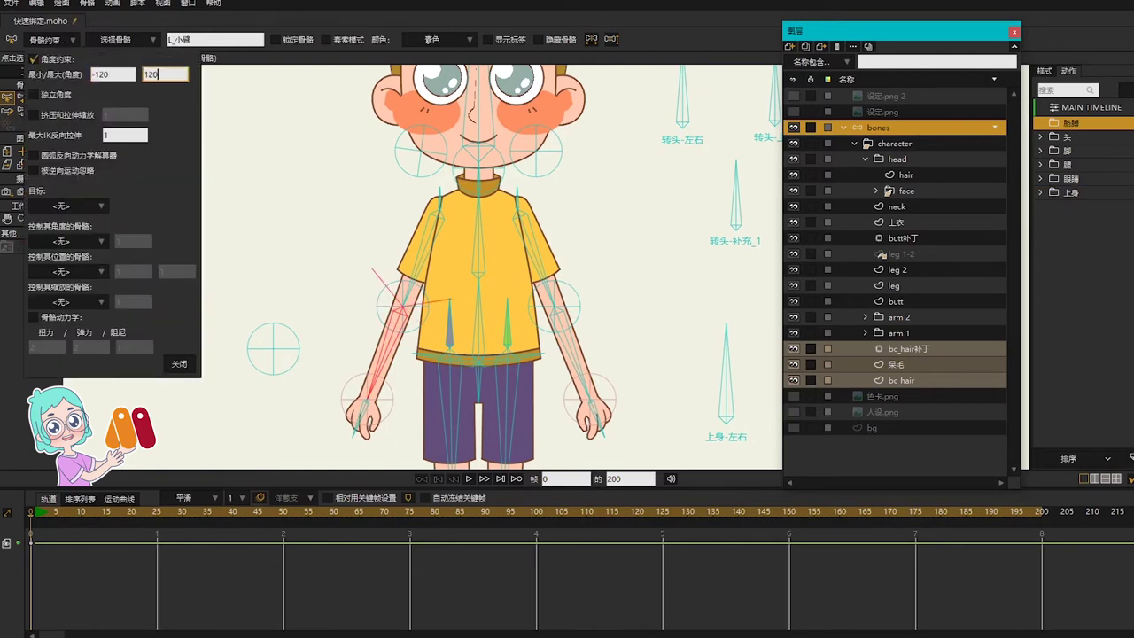
Enable the angle constraint on the R_小臂 bone with a minimum of -120 and a maximum of 120
{"action": "left_click", "coordinate": [575, 349]}
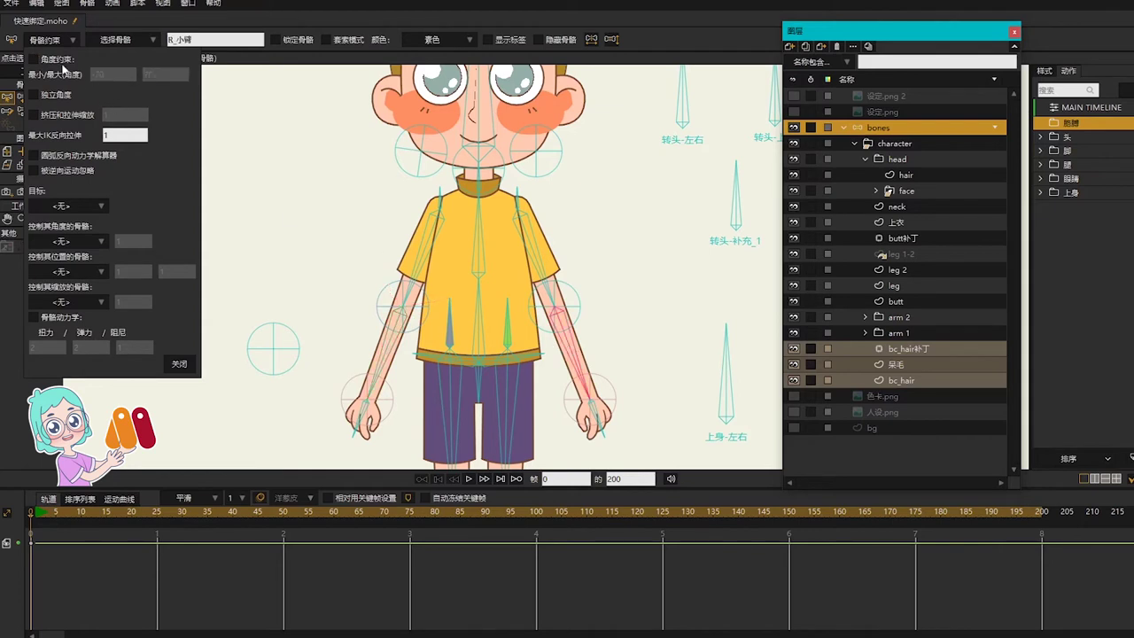
{"action": "left_click", "coordinate": [32, 59]}
{"action": "key", "text": "Tab"}
{"action": "type", "text": "-120"}
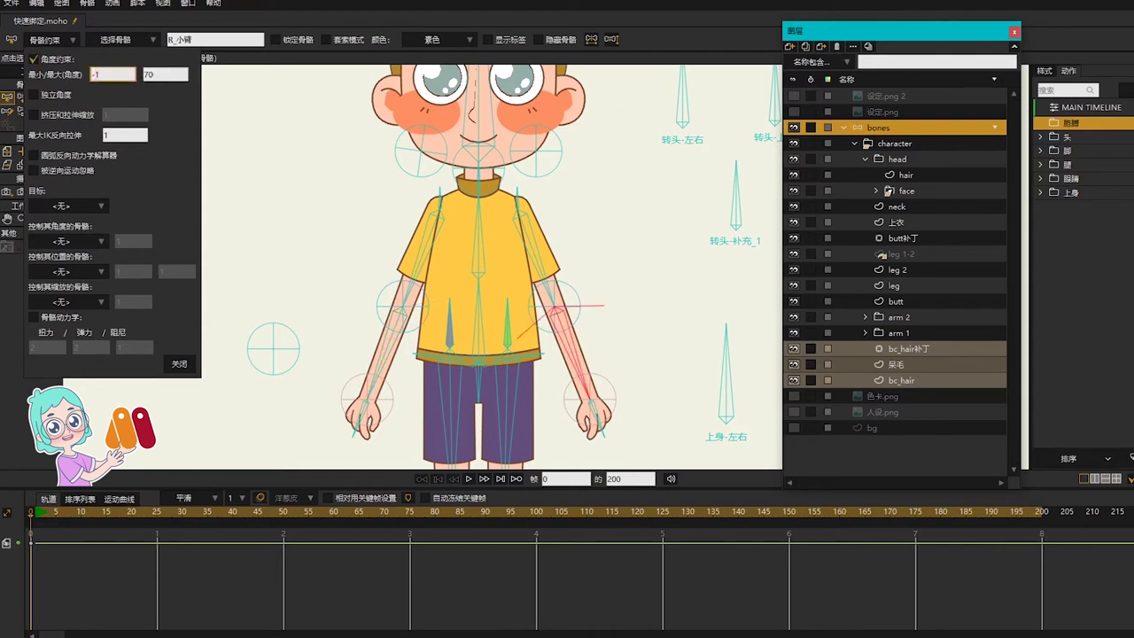
{"action": "key", "text": "Tab"}
{"action": "type", "text": "120"}
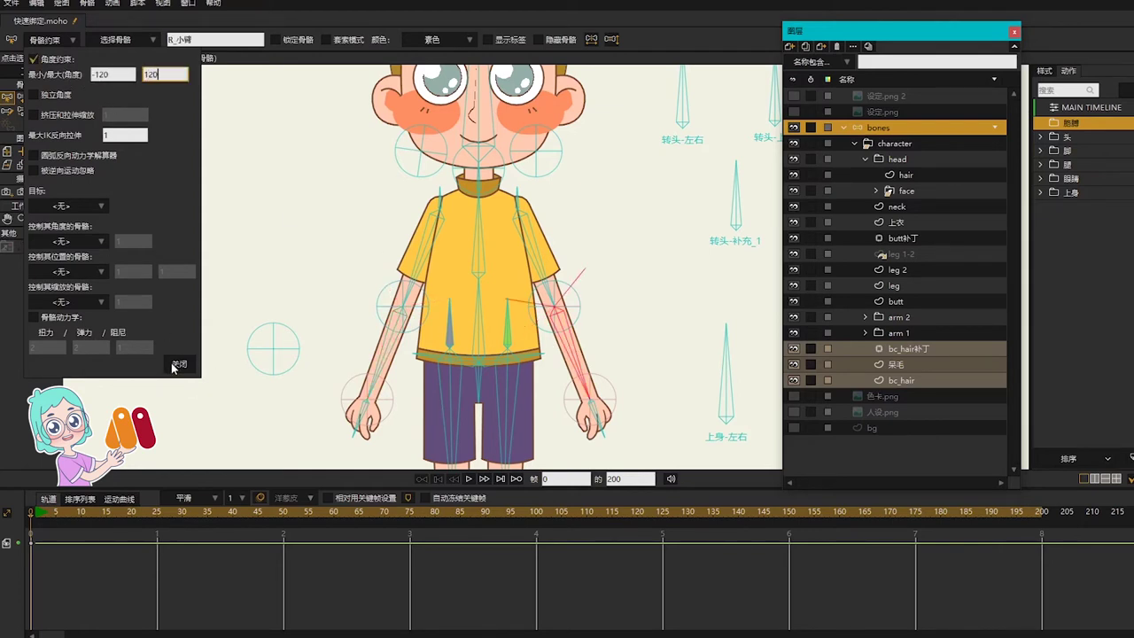
{"action": "left_click", "coordinate": [178, 364]}
Create an L_小臂 smart bone action in the 胳膊 folder and rotate the forearm upward to 129.02 degrees at frame 50
{"action": "left_click", "coordinate": [386, 357]}
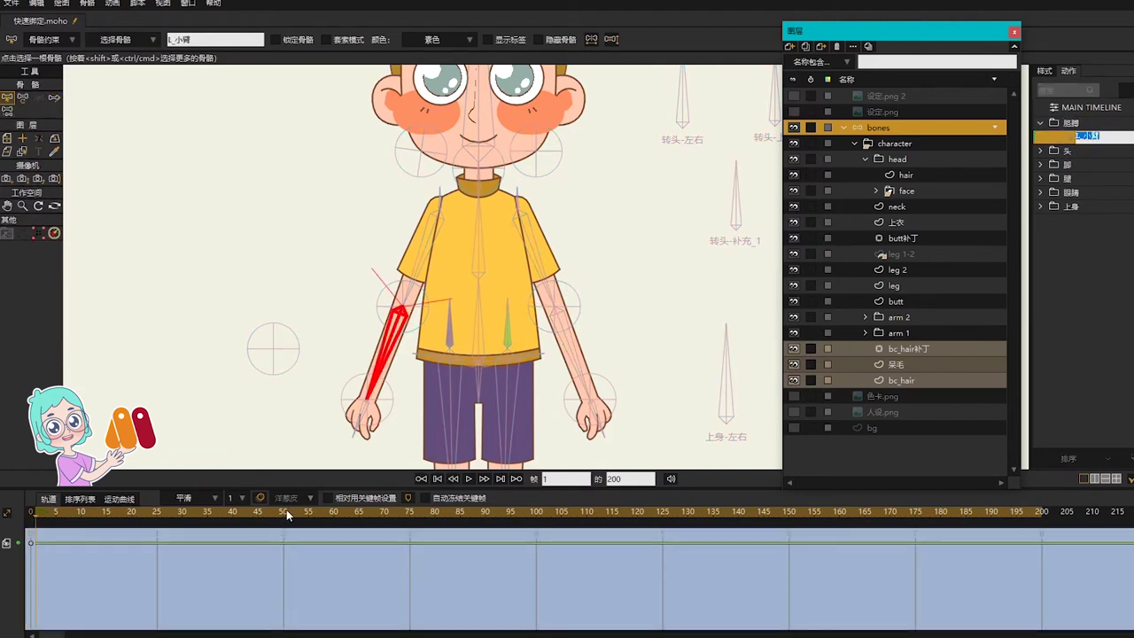
{"action": "left_click", "coordinate": [284, 511]}
{"action": "key", "text": "t"}
{"action": "left_click_drag", "start_coordinate": [386, 360], "coordinate": [323, 172]}
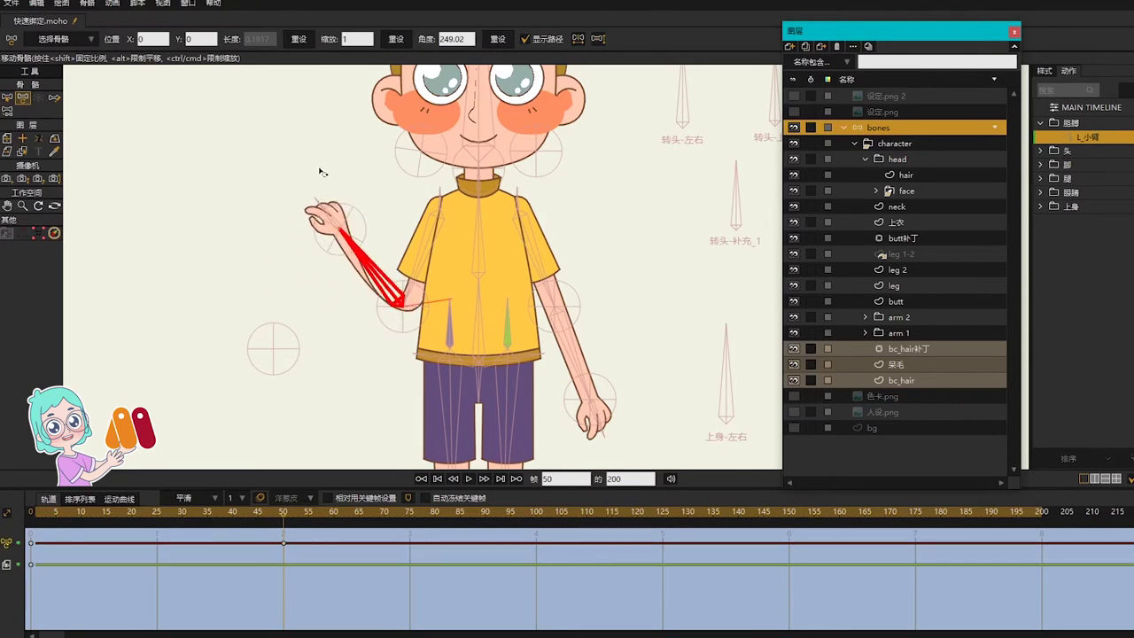
On the arm layer in arm 1, move the inner and outer elbow points to restore the forearm's thickness at frame 50
{"action": "scroll", "coordinate": [329, 338], "scroll_direction": "up", "scroll_amount": 4}
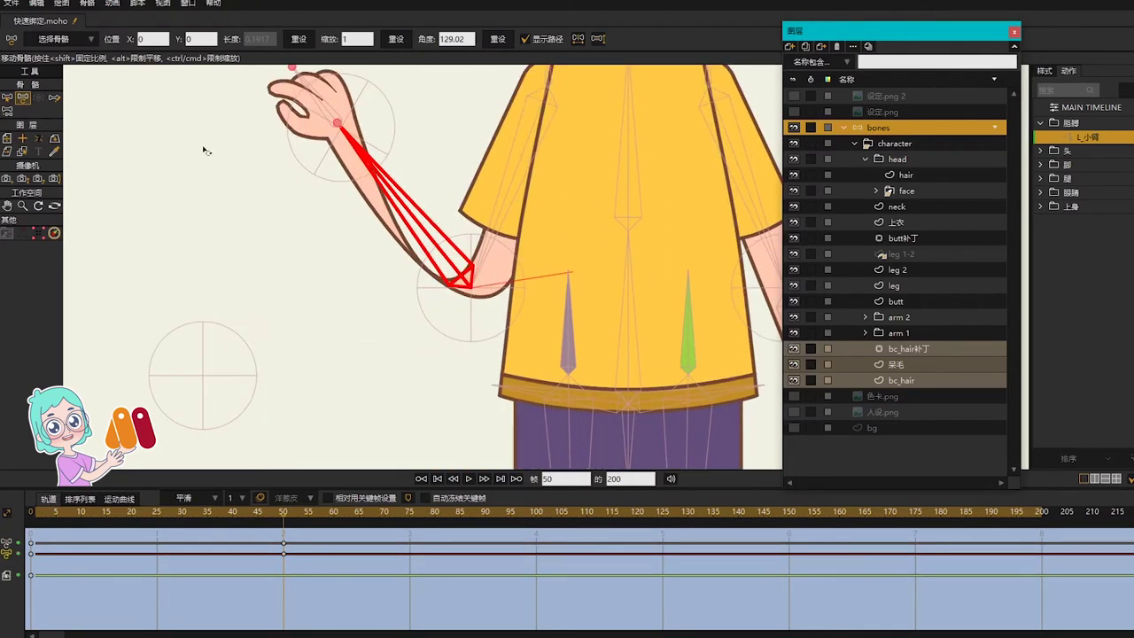
{"action": "left_click", "coordinate": [22, 152]}
{"action": "left_click", "coordinate": [497, 260]}
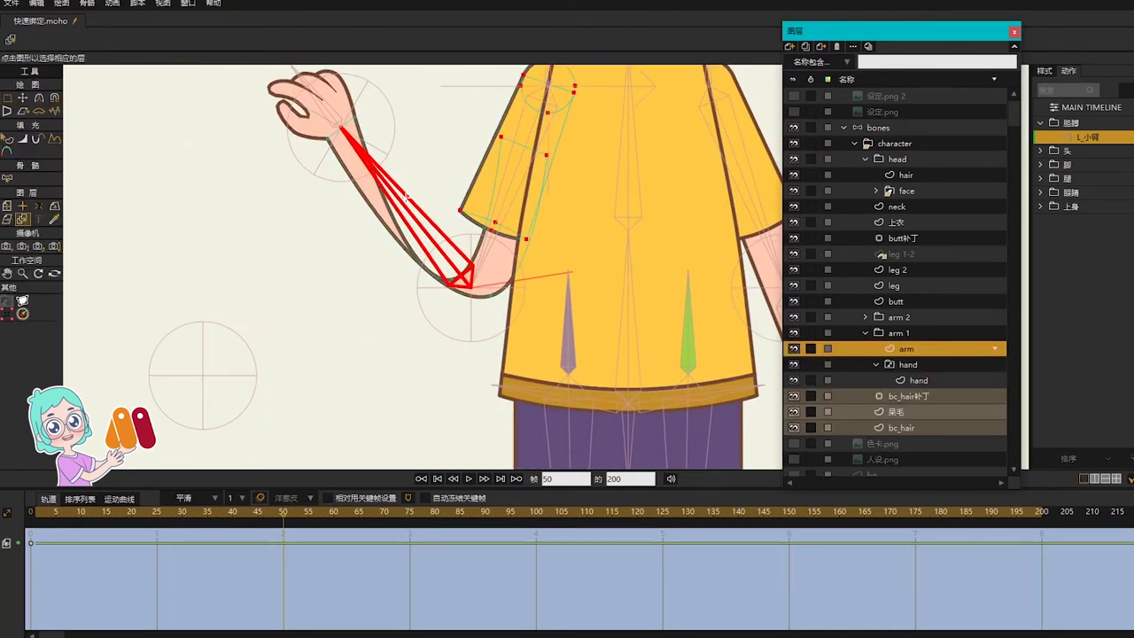
{"action": "scroll", "coordinate": [497, 261], "scroll_direction": "up", "scroll_amount": 3}
{"action": "key", "text": "g"}
{"action": "key", "text": "t"}
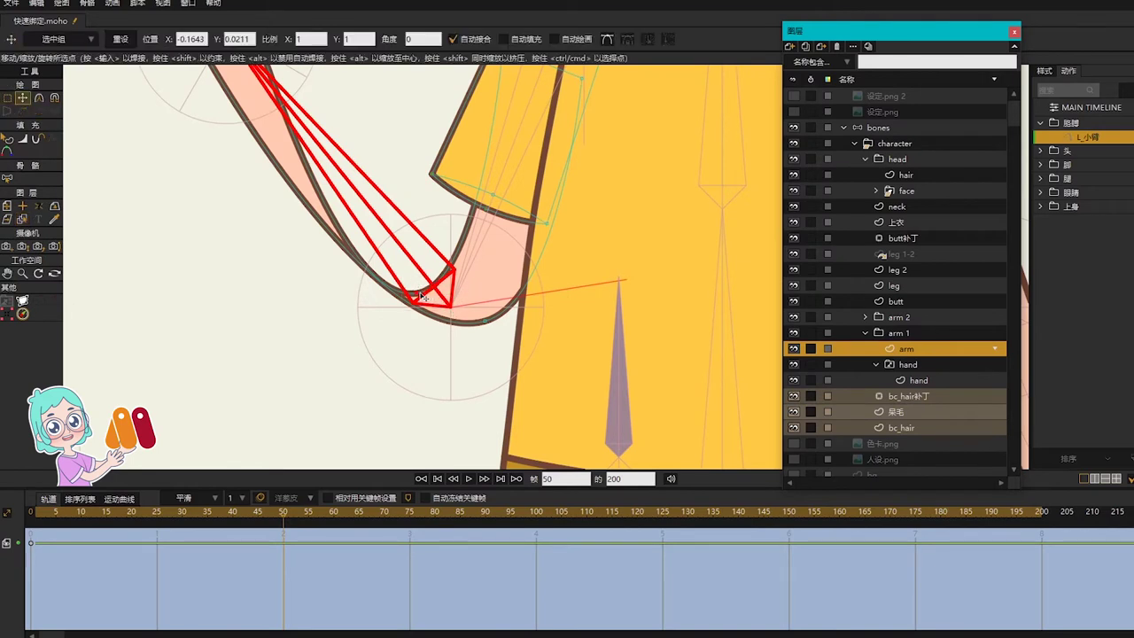
{"action": "left_click_drag", "start_coordinate": [416, 293], "coordinate": [441, 235]}
{"action": "left_click", "coordinate": [483, 321]}
{"action": "left_click_drag", "start_coordinate": [482, 322], "coordinate": [471, 343]}
{"action": "left_click_drag", "start_coordinate": [637, 222], "coordinate": [618, 308]}
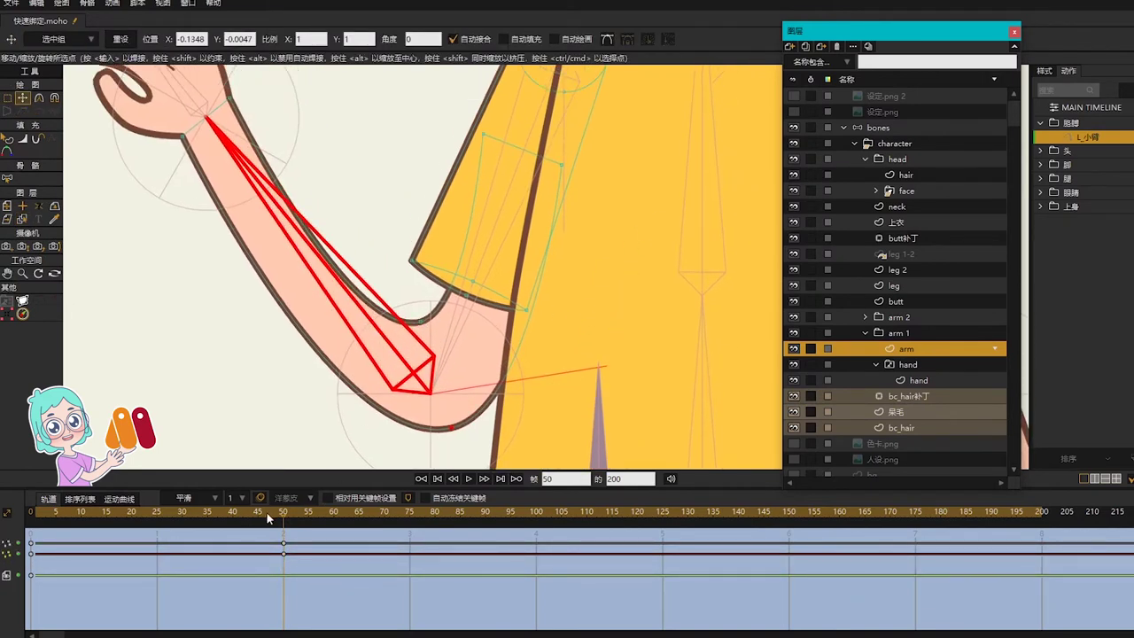
Check the arm's bend from frame 1 to 50 and nudge the inner and outer elbow points at frame 50
{"action": "left_click_drag", "start_coordinate": [268, 518], "coordinate": [284, 538]}
{"action": "left_click", "coordinate": [35, 519]}
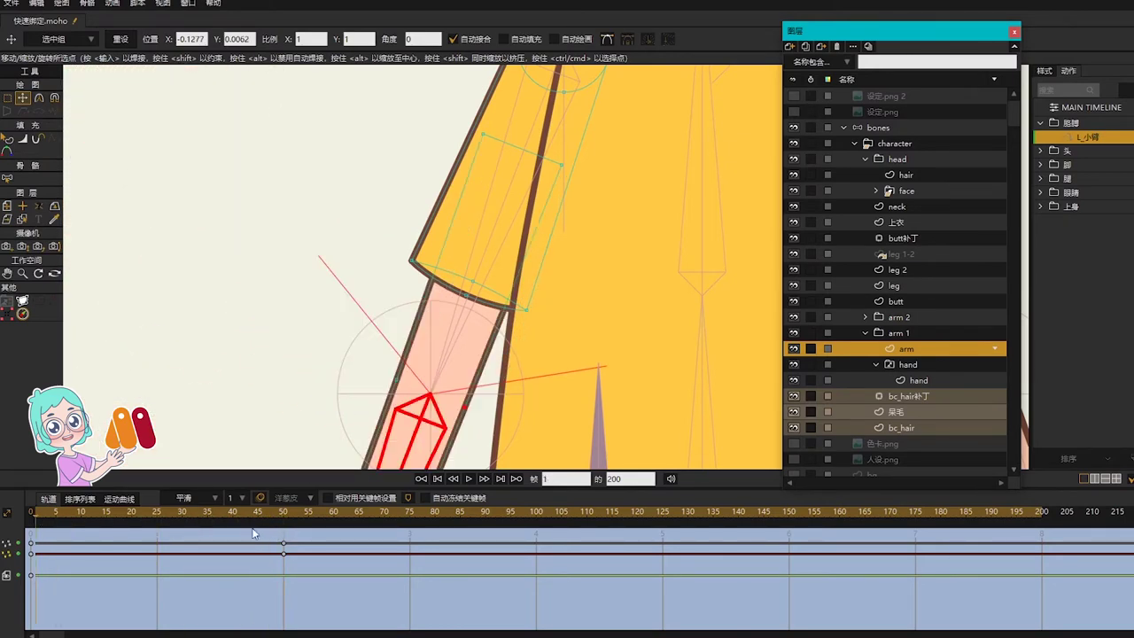
{"action": "left_click", "coordinate": [284, 532]}
{"action": "left_click_drag", "start_coordinate": [421, 323], "coordinate": [412, 328]}
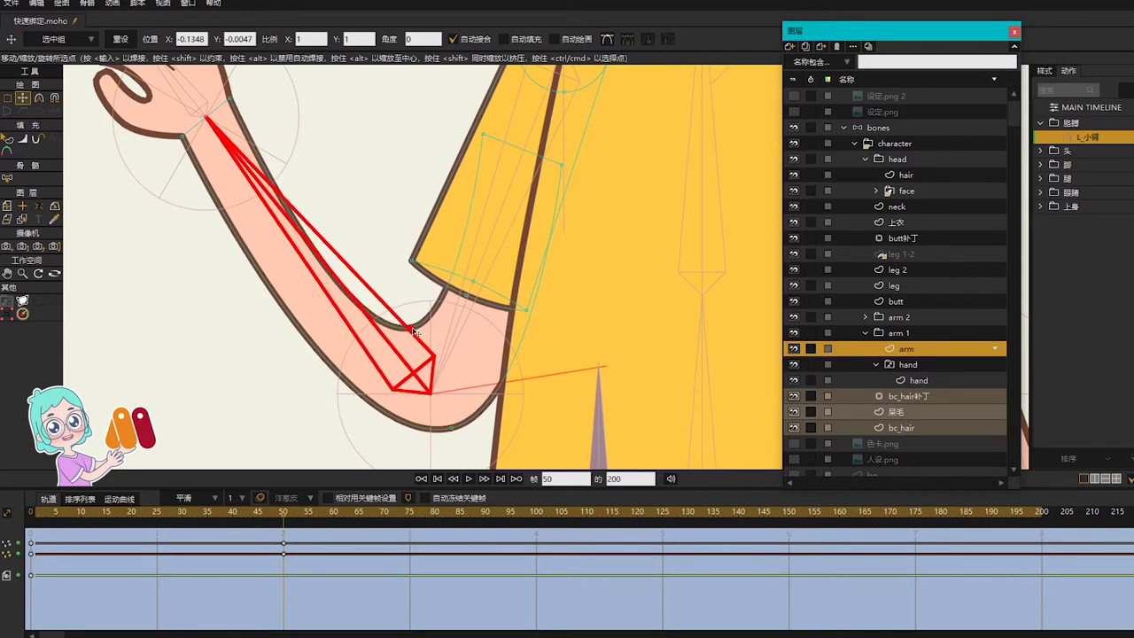
{"action": "left_click_drag", "start_coordinate": [450, 429], "coordinate": [445, 434]}
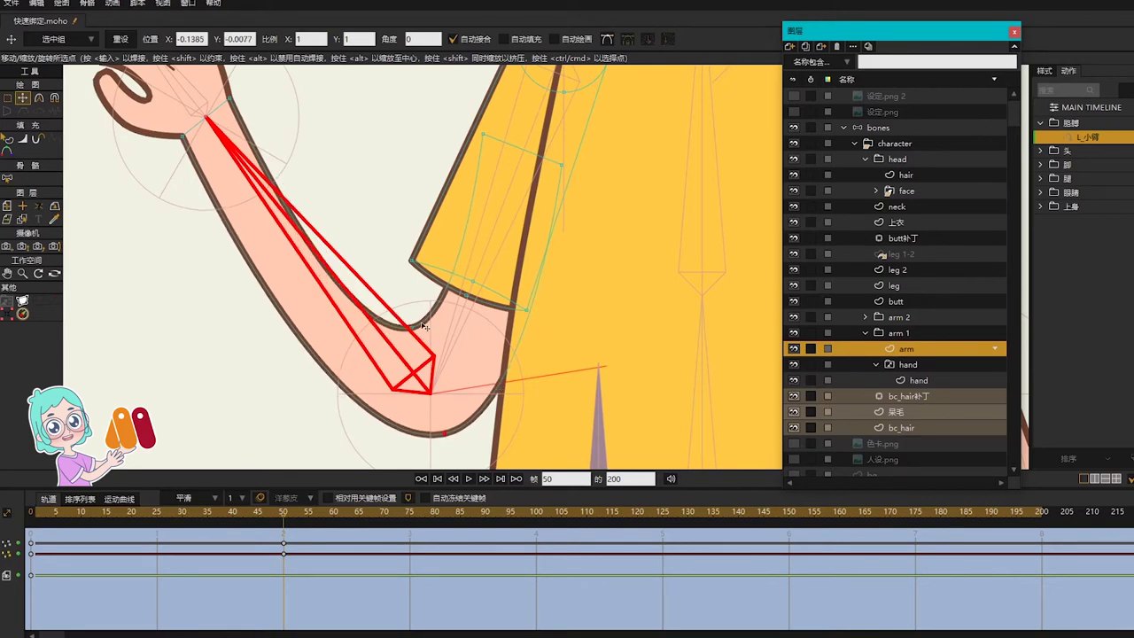
Adjust the arm's curve handles at the elbow and upper arm to smooth the bent outline at frame 50
{"action": "key", "text": "c"}
{"action": "left_click_drag", "start_coordinate": [413, 329], "coordinate": [475, 327]}
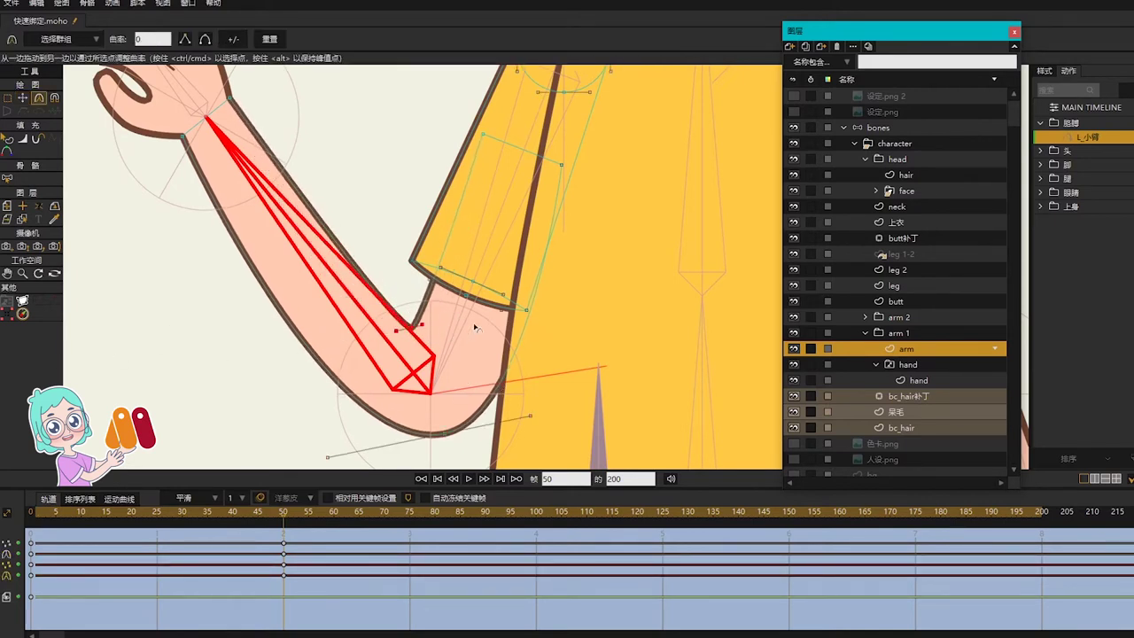
{"action": "left_click_drag", "start_coordinate": [443, 434], "coordinate": [547, 179]}
{"action": "left_click", "coordinate": [561, 166]}
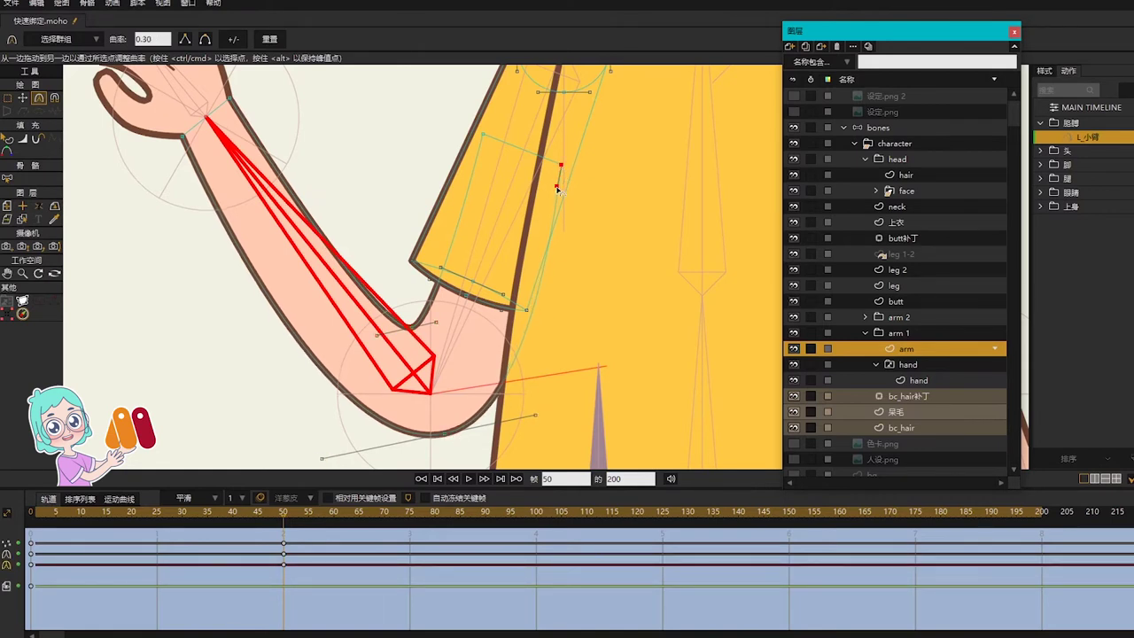
{"action": "left_click_drag", "start_coordinate": [535, 414], "coordinate": [518, 386]}
{"action": "key", "text": "ctrl+z"}
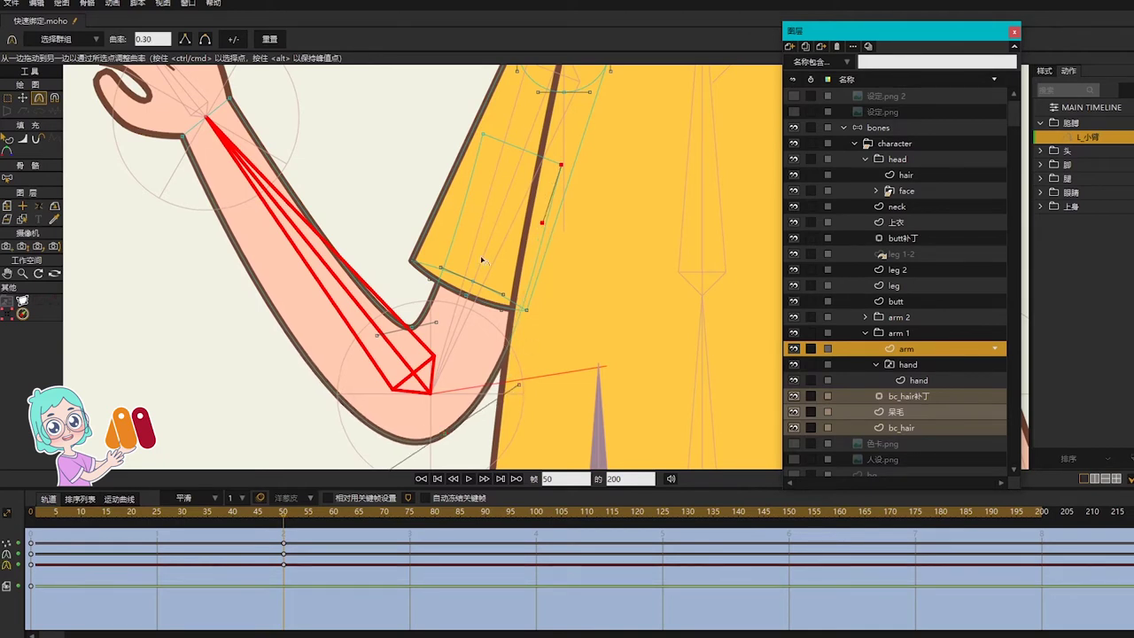
{"action": "left_click", "coordinate": [483, 135]}
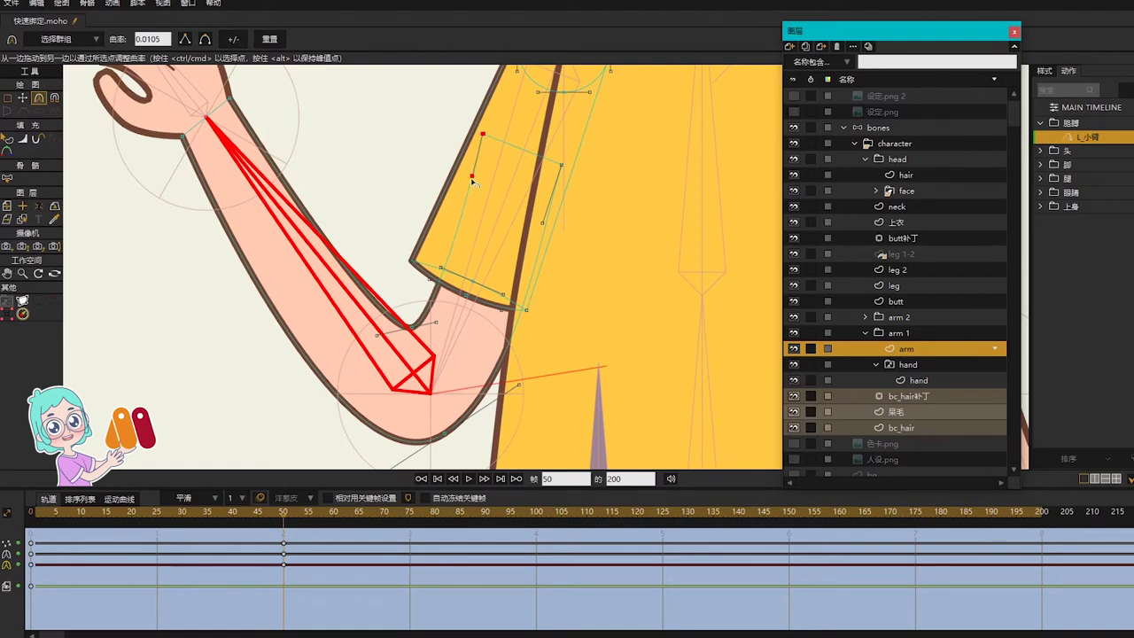
{"action": "left_click_drag", "start_coordinate": [468, 178], "coordinate": [459, 187]}
{"action": "left_click_drag", "start_coordinate": [436, 323], "coordinate": [433, 314]}
{"action": "scroll", "coordinate": [488, 320], "scroll_direction": "down", "scroll_amount": 4}
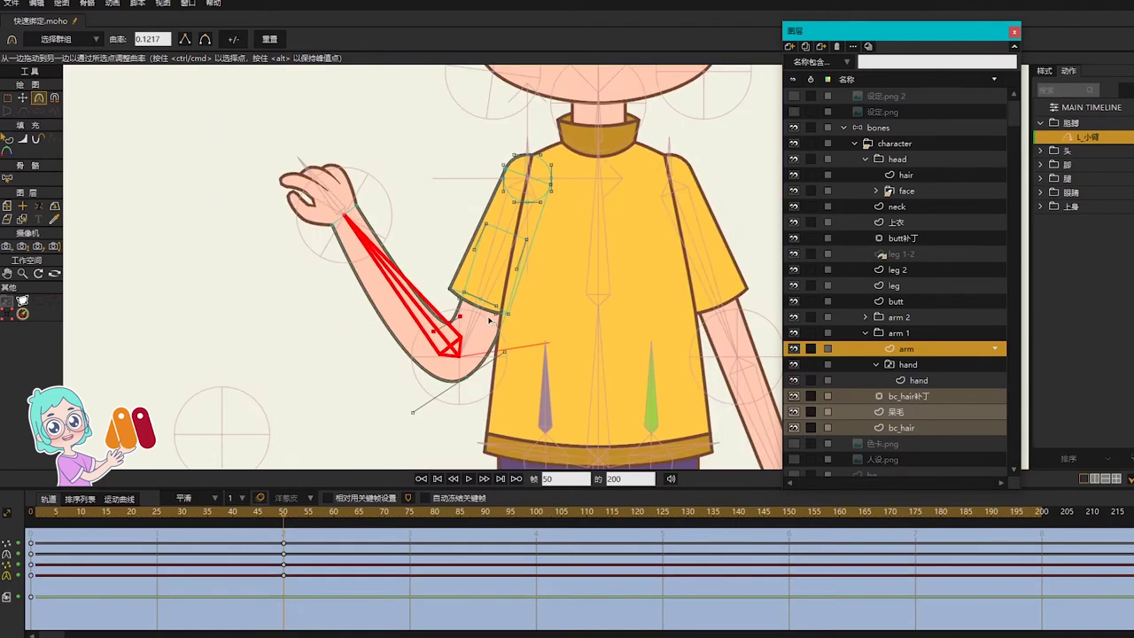
At frame 25 of the L_小臂 action, move the inner elbow point slightly to correct the half-bent arm
{"action": "left_click_drag", "start_coordinate": [282, 513], "coordinate": [157, 538]}
{"action": "scroll", "coordinate": [454, 334], "scroll_direction": "up", "scroll_amount": 3}
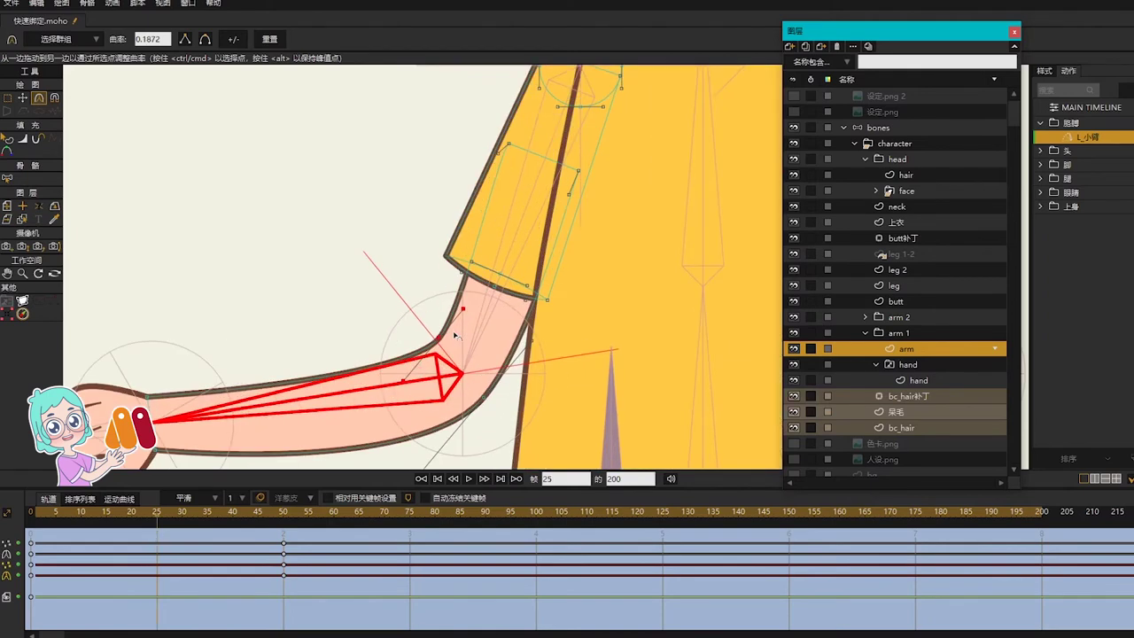
{"action": "key", "text": "t"}
{"action": "left_click_drag", "start_coordinate": [438, 339], "coordinate": [433, 345]}
{"action": "scroll", "coordinate": [432, 349], "scroll_direction": "down", "scroll_amount": 3}
{"action": "scroll", "coordinate": [355, 442], "scroll_direction": "down", "scroll_amount": 2}
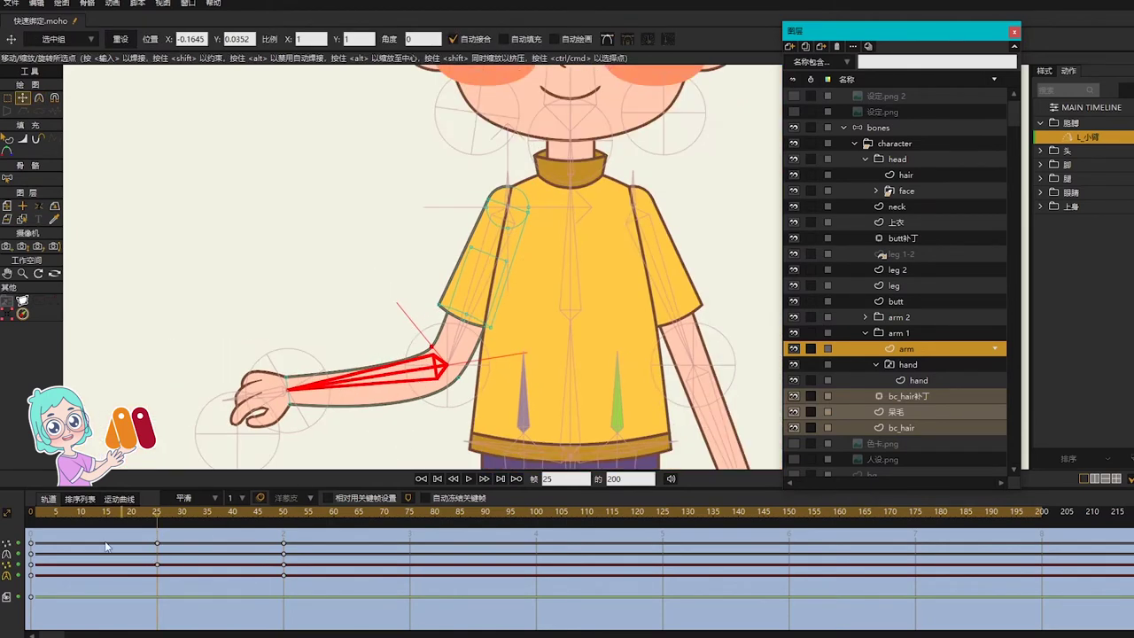
Preview the forearm bend up to frame 50 and nudge the outer elbow point there
{"action": "left_click_drag", "start_coordinate": [39, 517], "coordinate": [283, 575]}
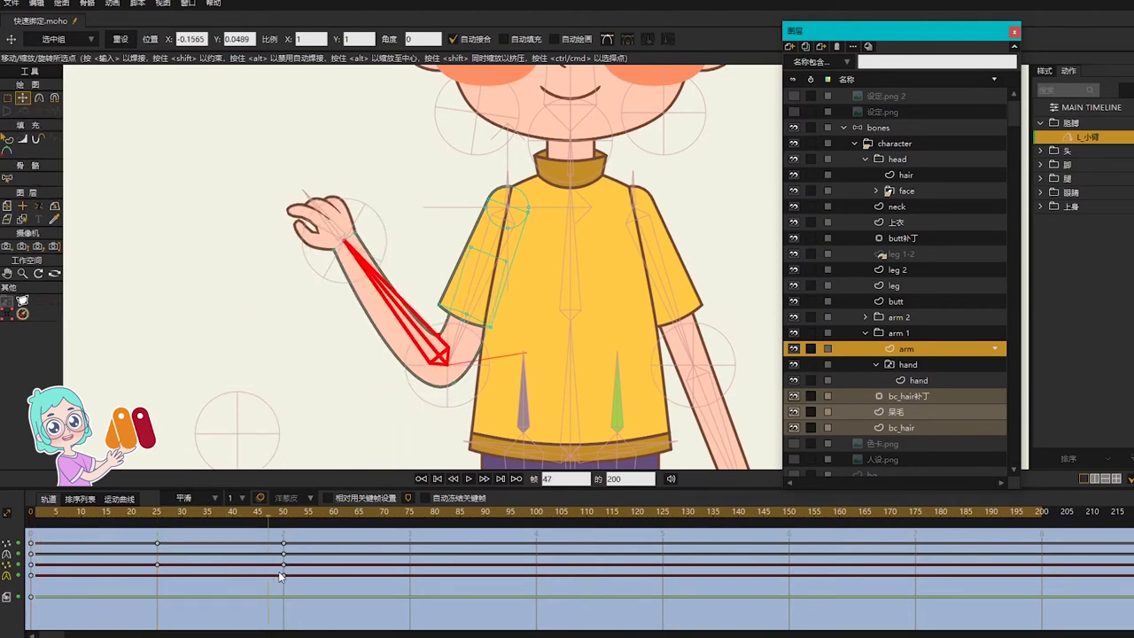
{"action": "scroll", "coordinate": [434, 399], "scroll_direction": "up", "scroll_amount": 3}
{"action": "left_click_drag", "start_coordinate": [437, 393], "coordinate": [430, 387]}
{"action": "scroll", "coordinate": [434, 390], "scroll_direction": "down", "scroll_amount": 2}
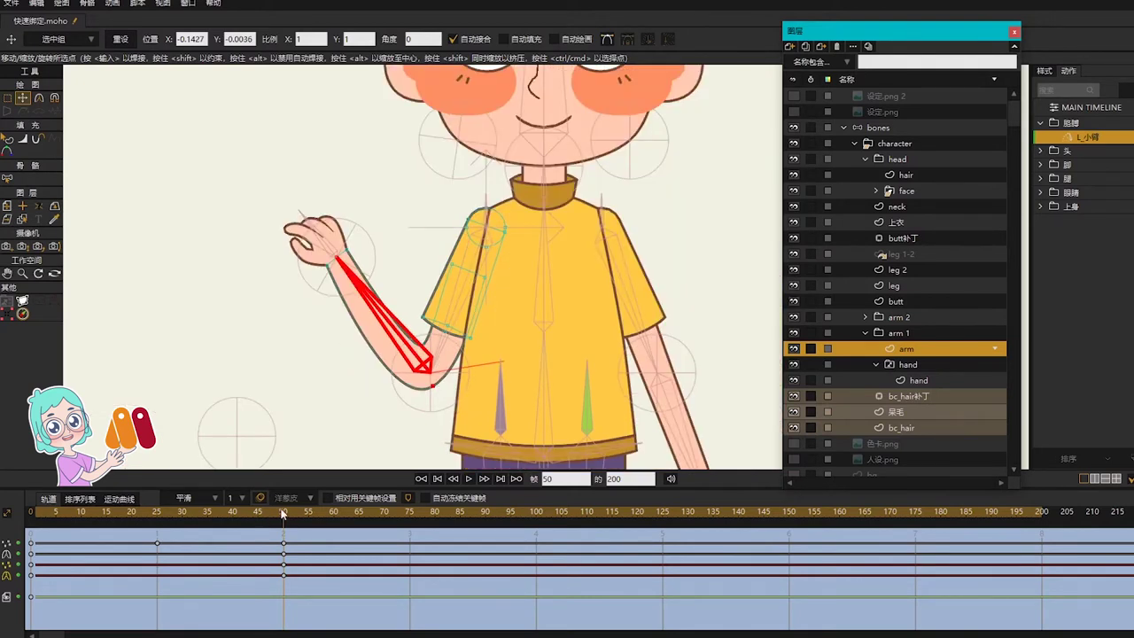
Preview the bend in the L_小臂 action and delete the arm's point keyframes at frame 25
{"action": "mouse_move", "coordinate": [282, 514]}
{"action": "left_mouse_down"}
{"action": "mouse_move", "coordinate": [39, 527]}
{"action": "mouse_move", "coordinate": [111, 518]}
{"action": "mouse_move", "coordinate": [157, 539]}
{"action": "mouse_move", "coordinate": [230, 523]}
{"action": "mouse_move", "coordinate": [286, 534]}
{"action": "mouse_move", "coordinate": [168, 523]}
{"action": "mouse_move", "coordinate": [44, 553]}
{"action": "left_mouse_up"}
{"action": "scroll", "coordinate": [430, 392], "scroll_direction": "up", "scroll_amount": 2}
{"action": "scroll", "coordinate": [564, 281], "scroll_direction": "down", "scroll_amount": 2}
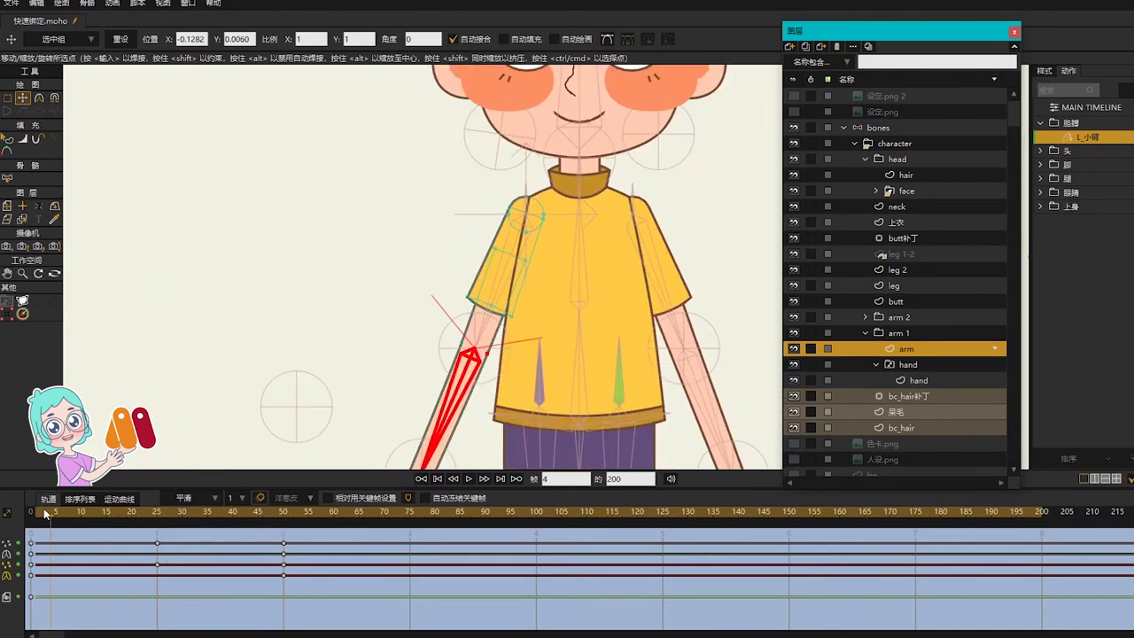
{"action": "left_click_drag", "start_coordinate": [45, 511], "coordinate": [197, 526]}
{"action": "left_click_drag", "start_coordinate": [194, 590], "coordinate": [134, 527]}
{"action": "key", "text": "Delete"}
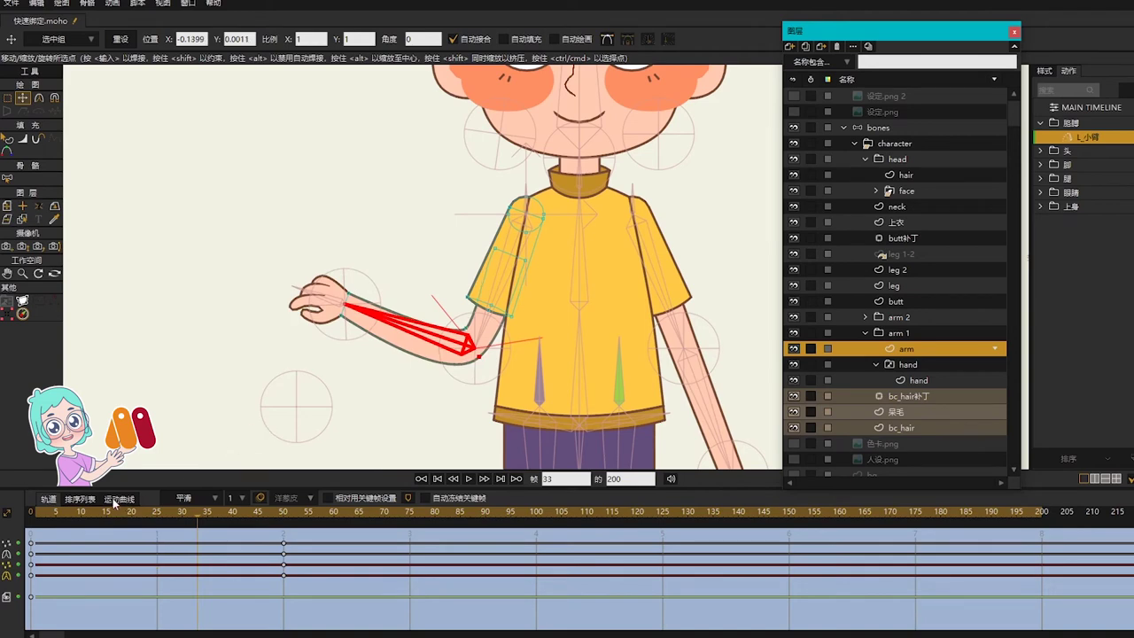
Nudge the inner elbow point at frame 25, preview the bend, and copy the arm's keyframes at frames 25 and 50
{"action": "left_click", "coordinate": [159, 521]}
{"action": "scroll", "coordinate": [441, 350], "scroll_direction": "up", "scroll_amount": 3}
{"action": "left_click_drag", "start_coordinate": [479, 326], "coordinate": [478, 319]}
{"action": "scroll", "coordinate": [378, 367], "scroll_direction": "down", "scroll_amount": 2}
{"action": "left_click_drag", "start_coordinate": [36, 515], "coordinate": [279, 550]}
{"action": "left_click_drag", "start_coordinate": [329, 605], "coordinate": [118, 533]}
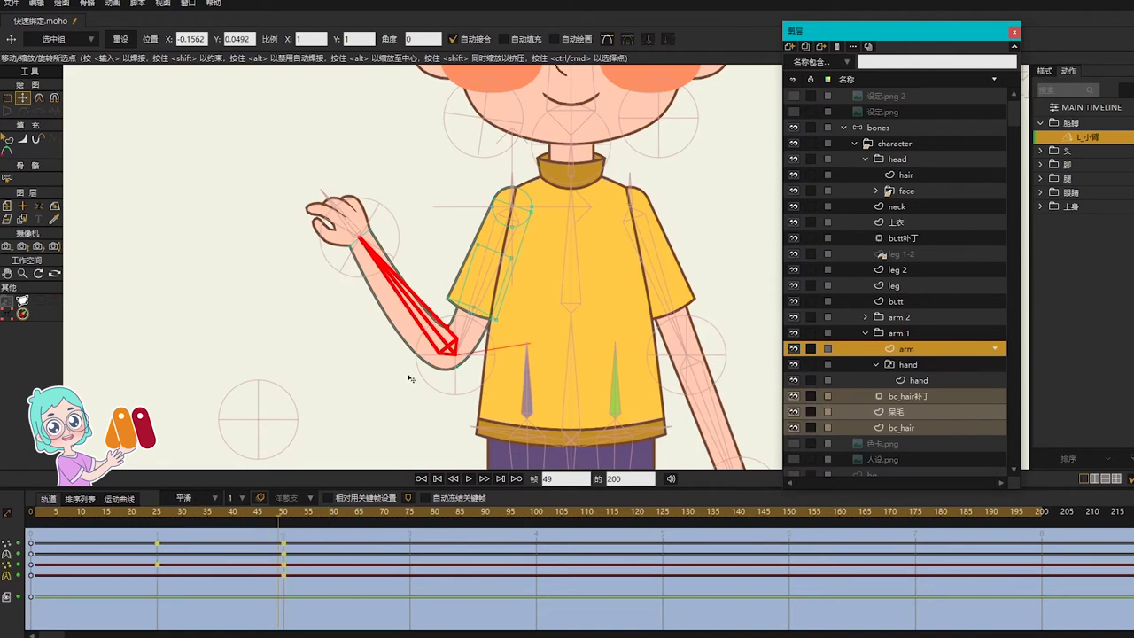
Return to the main timeline and create the R_小臂 smart bone action for the R_小臂 bone on the bones layer
{"action": "double_click", "coordinate": [1068, 109]}
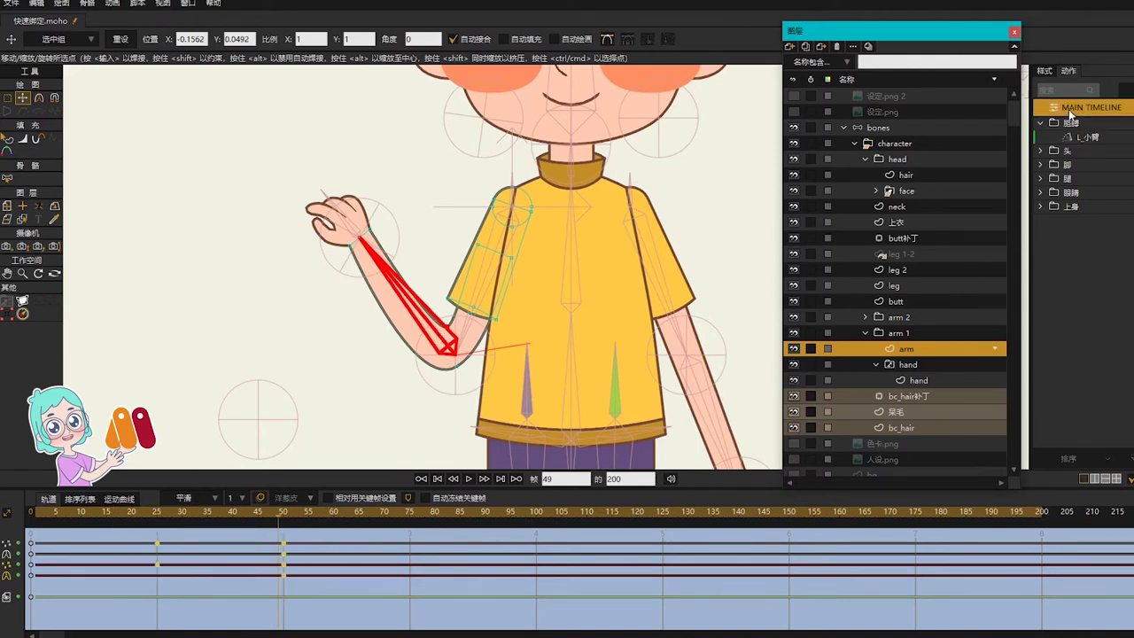
{"action": "scroll", "coordinate": [512, 256], "scroll_direction": "down", "scroll_amount": 2}
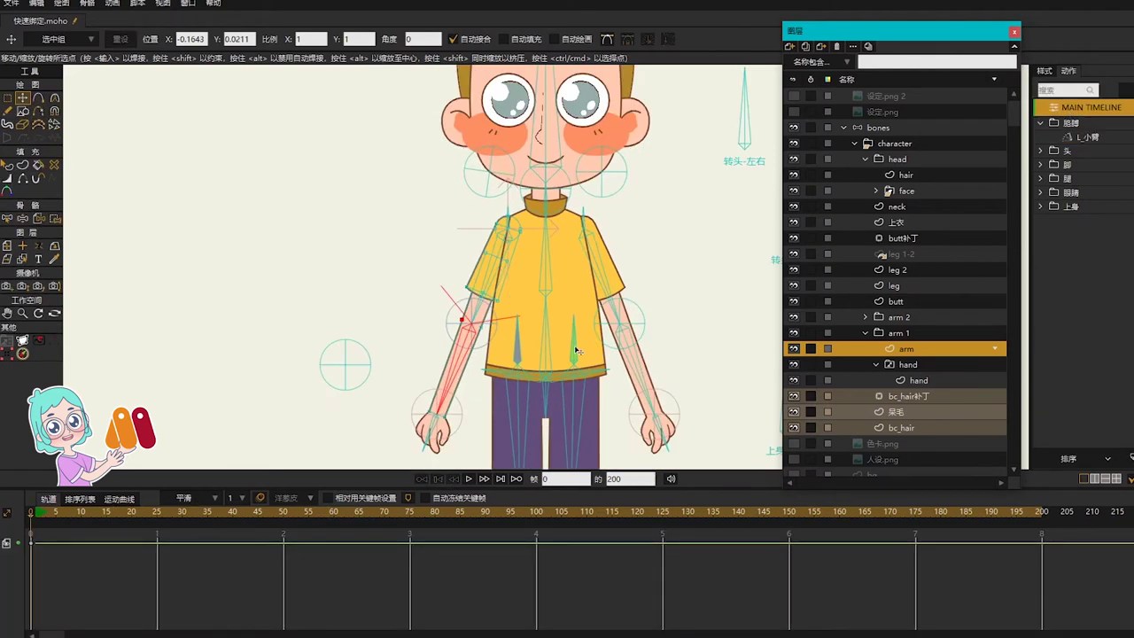
{"action": "left_click", "coordinate": [896, 131]}
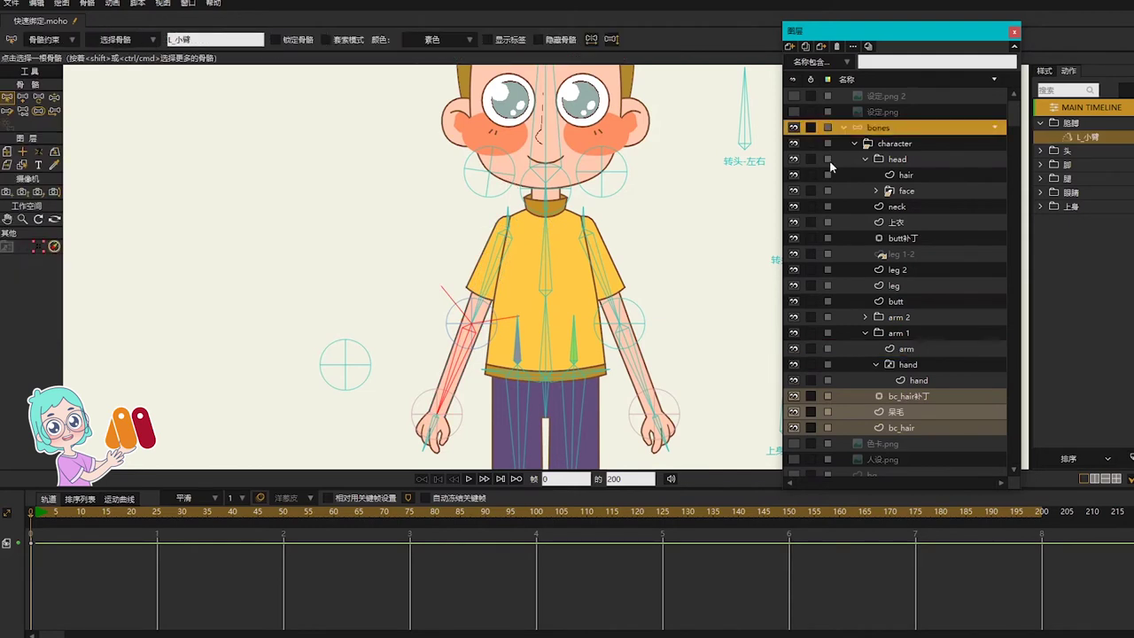
{"action": "left_click", "coordinate": [634, 364]}
{"action": "left_click", "coordinate": [1131, 457]}
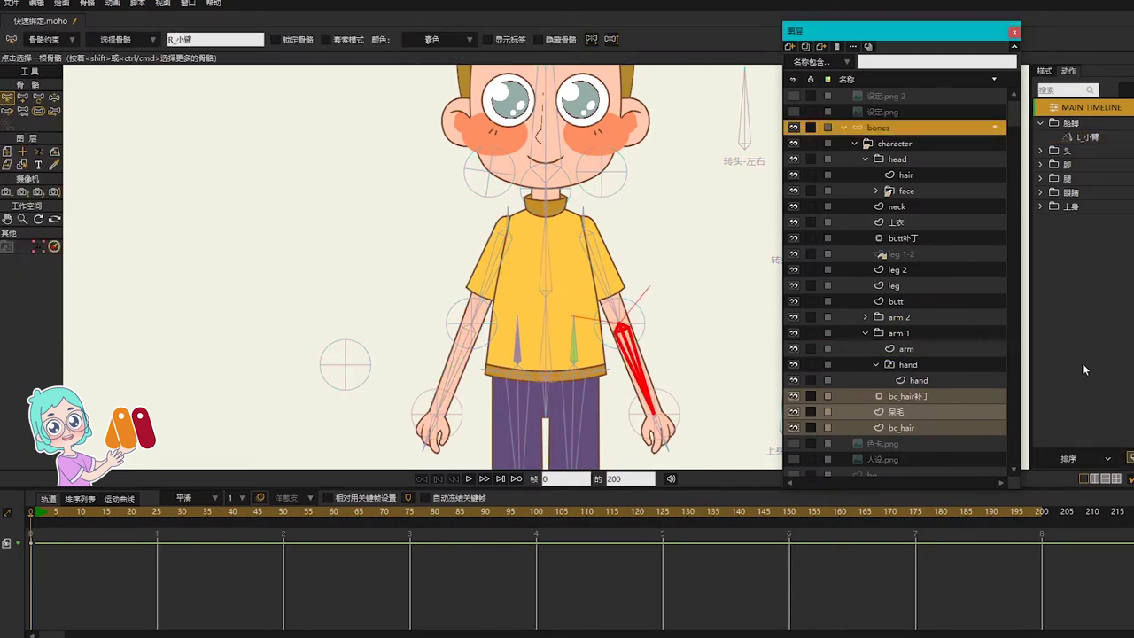
At frame 50, rotate the R_小臂 bone outward and up, and paste the copied keyframes into arm 2's arm layer at frame 25
{"action": "left_click", "coordinate": [282, 513]}
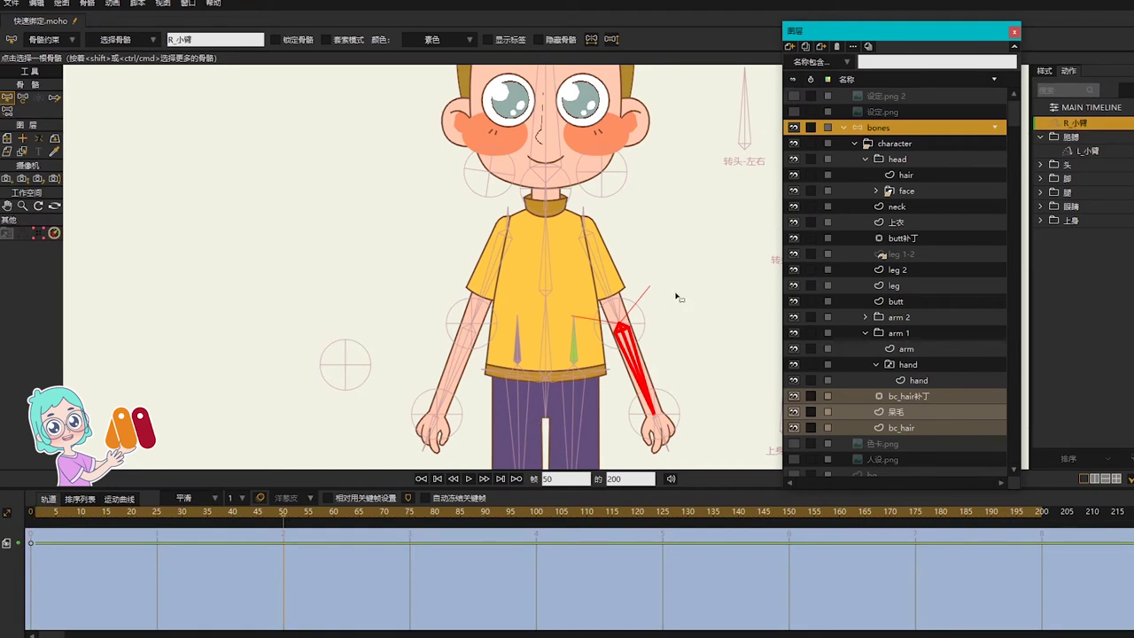
{"action": "key", "text": "t"}
{"action": "left_click_drag", "start_coordinate": [640, 365], "coordinate": [686, 191]}
{"action": "left_click", "coordinate": [865, 316]}
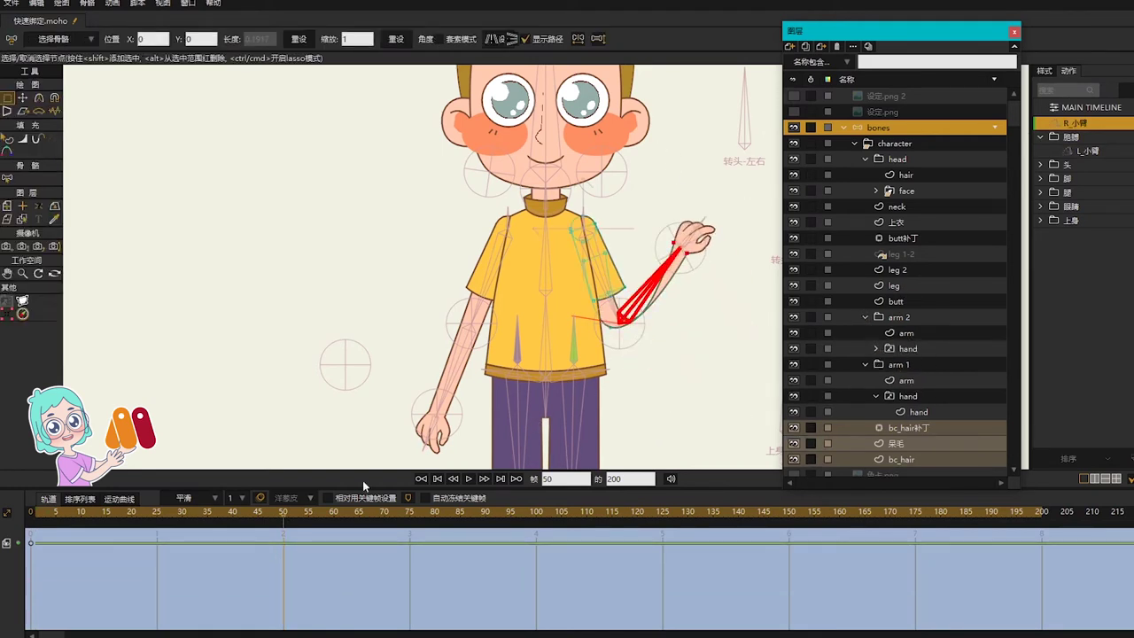
{"action": "left_click", "coordinate": [908, 333]}
{"action": "left_click", "coordinate": [157, 513]}
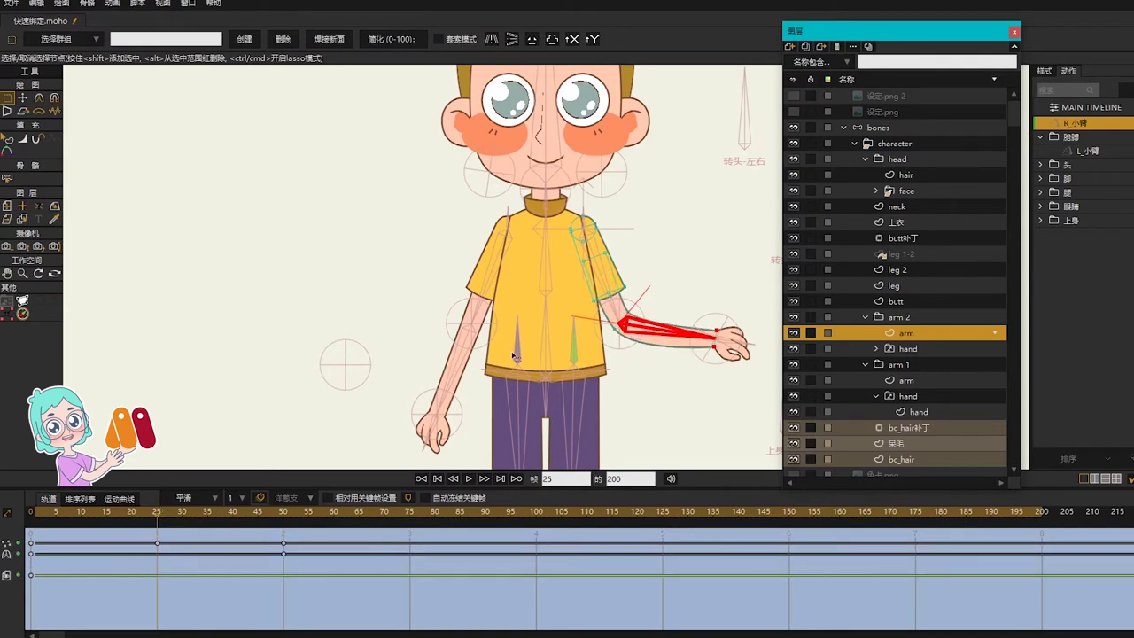
Move the R_小臂 action into the 胳膊 folder and return to the main timeline
{"action": "left_click_drag", "start_coordinate": [1075, 123], "coordinate": [1079, 138]}
{"action": "left_click", "coordinate": [1083, 108]}
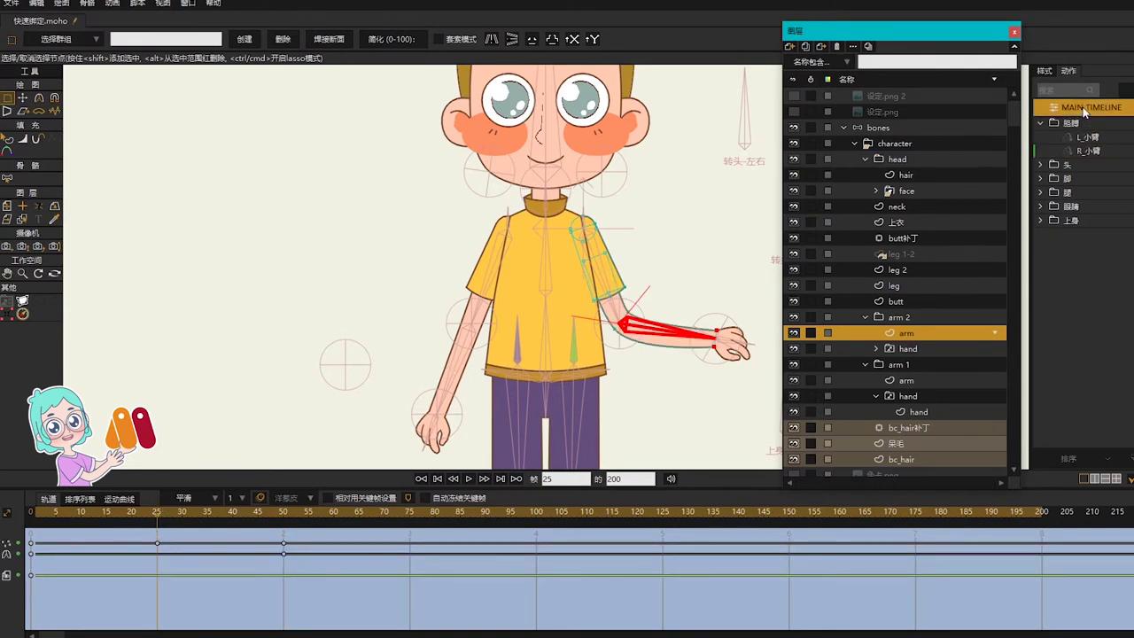
{"action": "left_click", "coordinate": [1084, 109]}
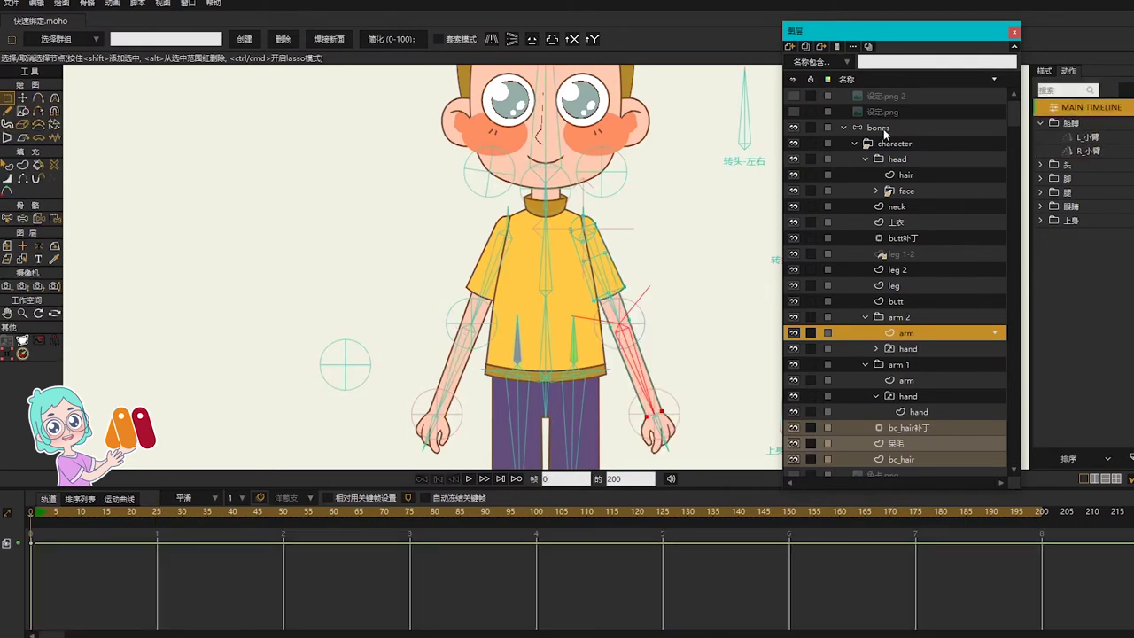
Create the L_小臂 2 action for the L_小臂 bone and rotate the forearm inward across the shirt at frame 50
{"action": "left_click", "coordinate": [883, 132]}
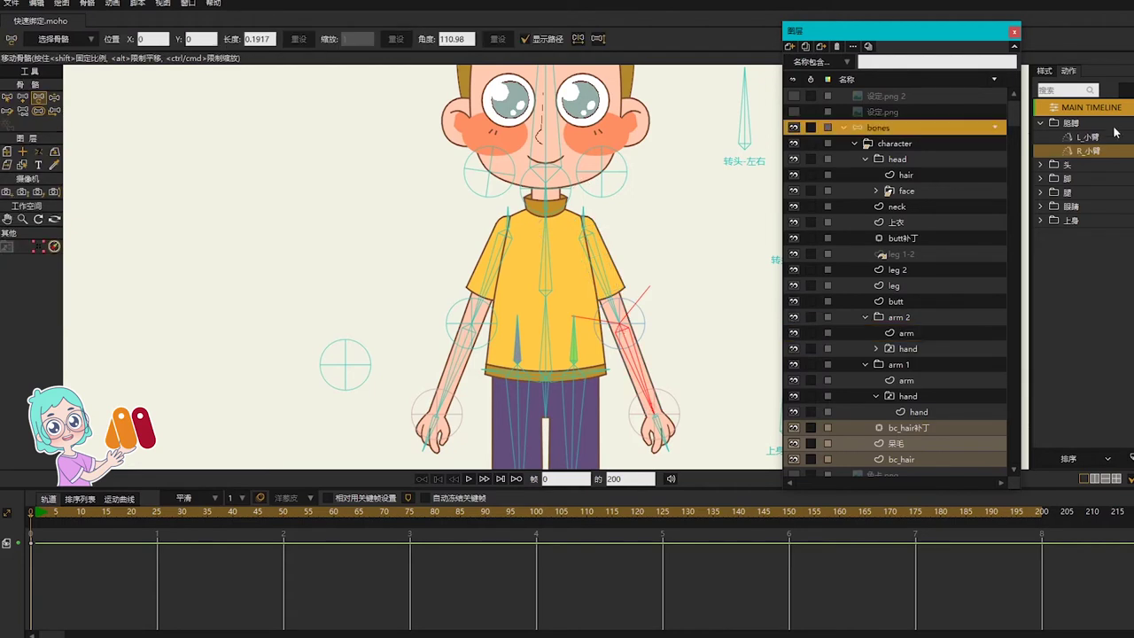
{"action": "left_click", "coordinate": [454, 366]}
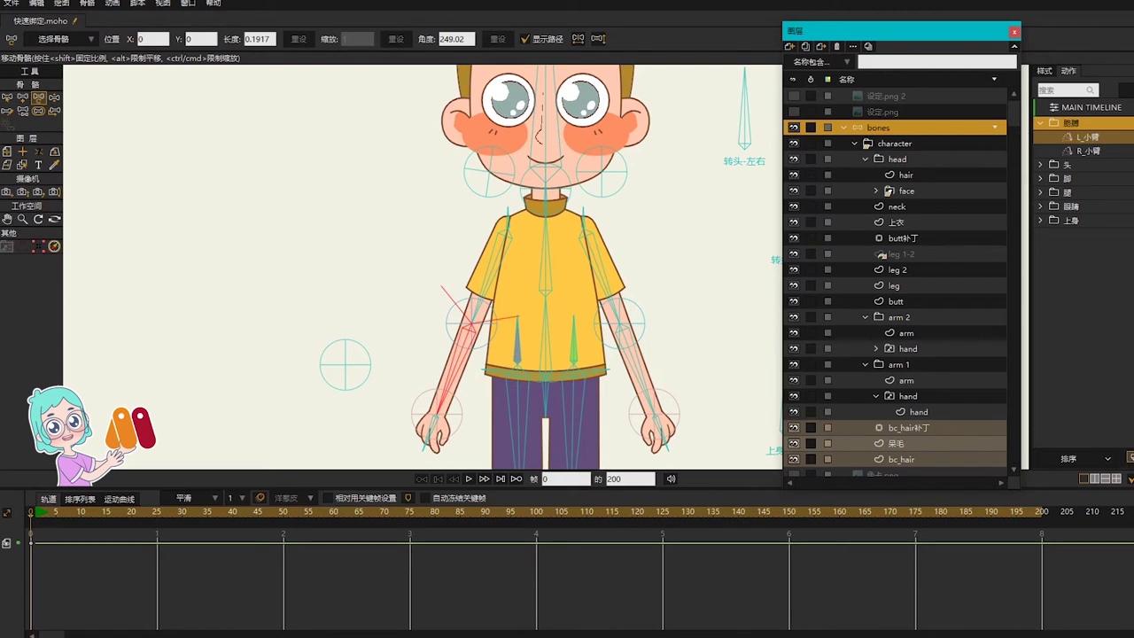
{"action": "left_click", "coordinate": [1127, 91]}
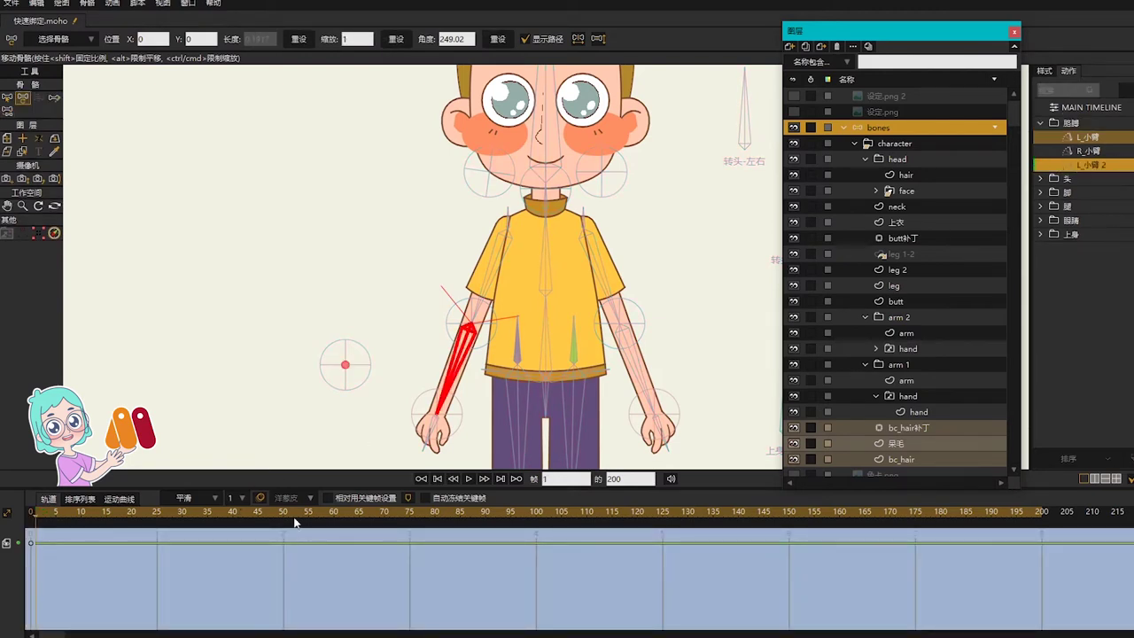
{"action": "left_click", "coordinate": [284, 519]}
{"action": "left_click_drag", "start_coordinate": [458, 370], "coordinate": [634, 289]}
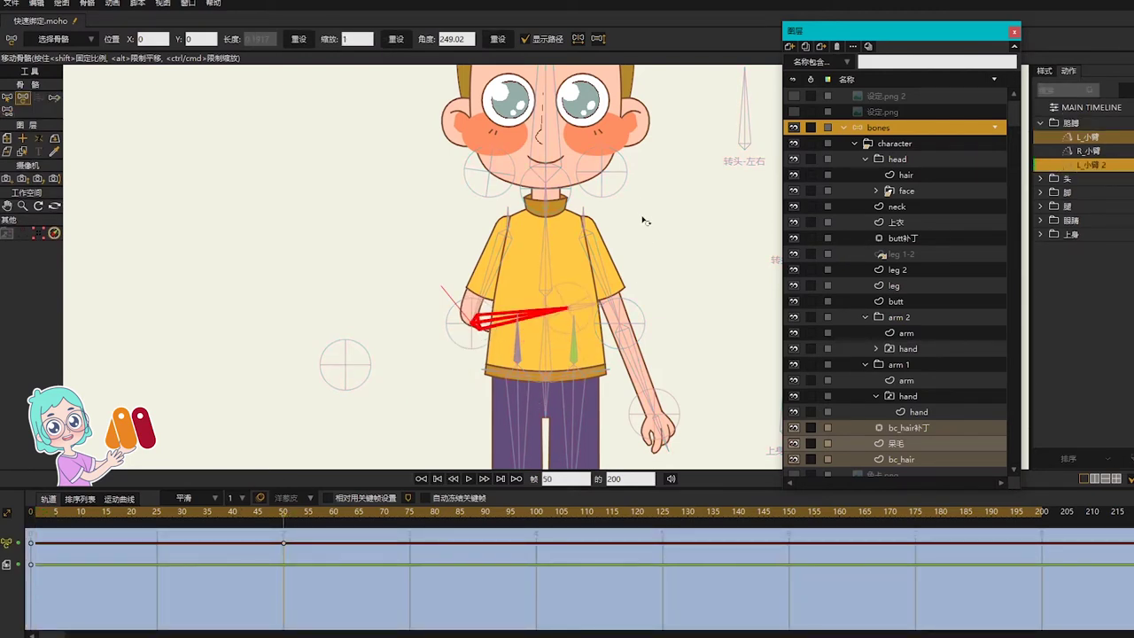
{"action": "left_click_drag", "start_coordinate": [642, 217], "coordinate": [610, 192]}
On arm 1's arm layer, move the elbow points at frame 50 to even out the inward bend
{"action": "left_click", "coordinate": [905, 380]}
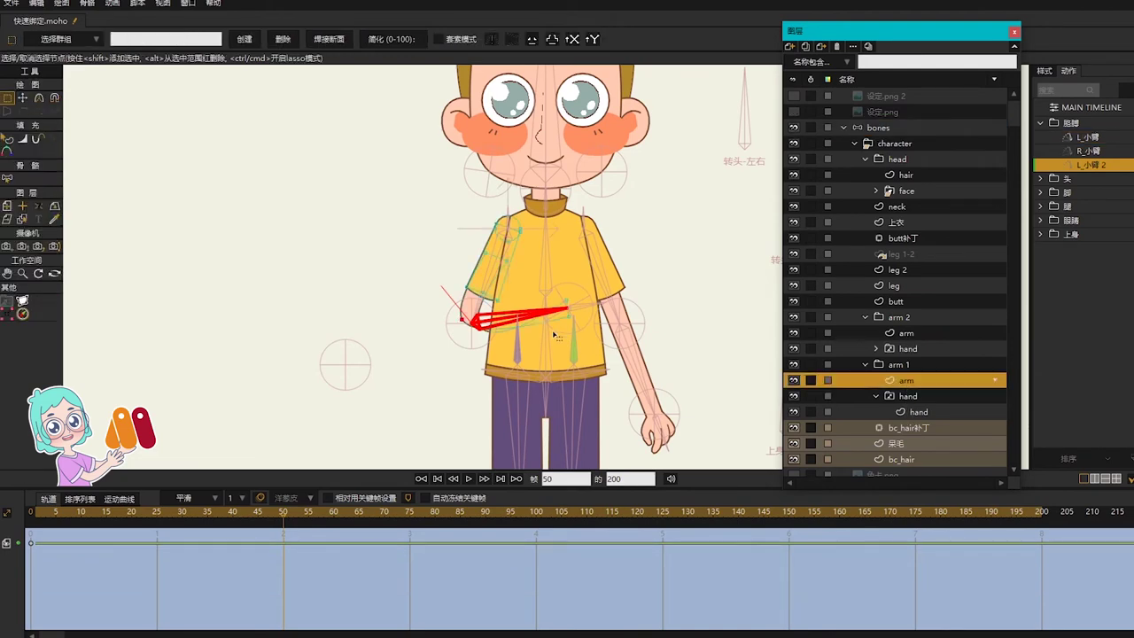
{"action": "scroll", "coordinate": [485, 361], "scroll_direction": "up", "scroll_amount": 5}
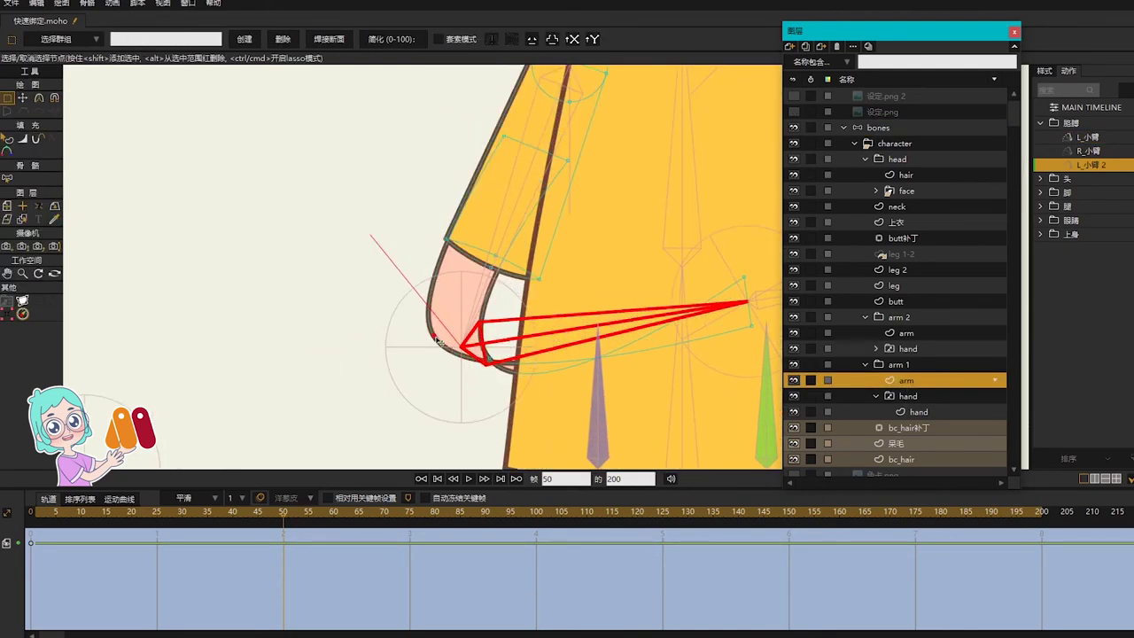
{"action": "key", "text": "t"}
{"action": "left_click_drag", "start_coordinate": [434, 339], "coordinate": [496, 335]}
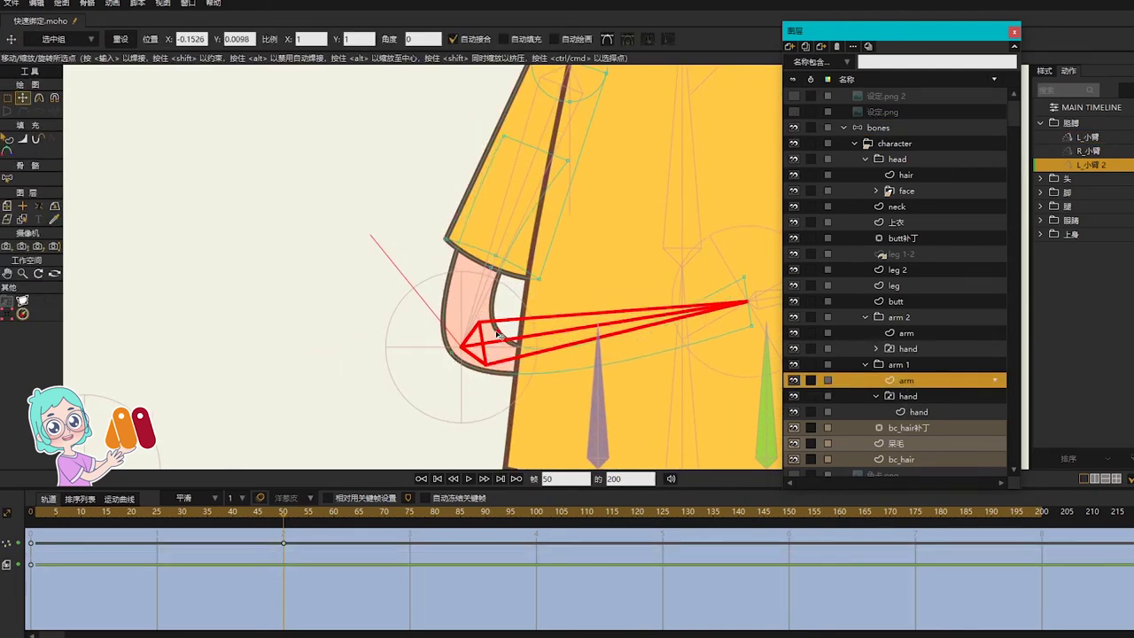
Adjust the elbow's curve handles and nudge its inner and outer points to smooth the inward bend at frame 50
{"action": "key", "text": "c"}
{"action": "left_click", "coordinate": [413, 318]}
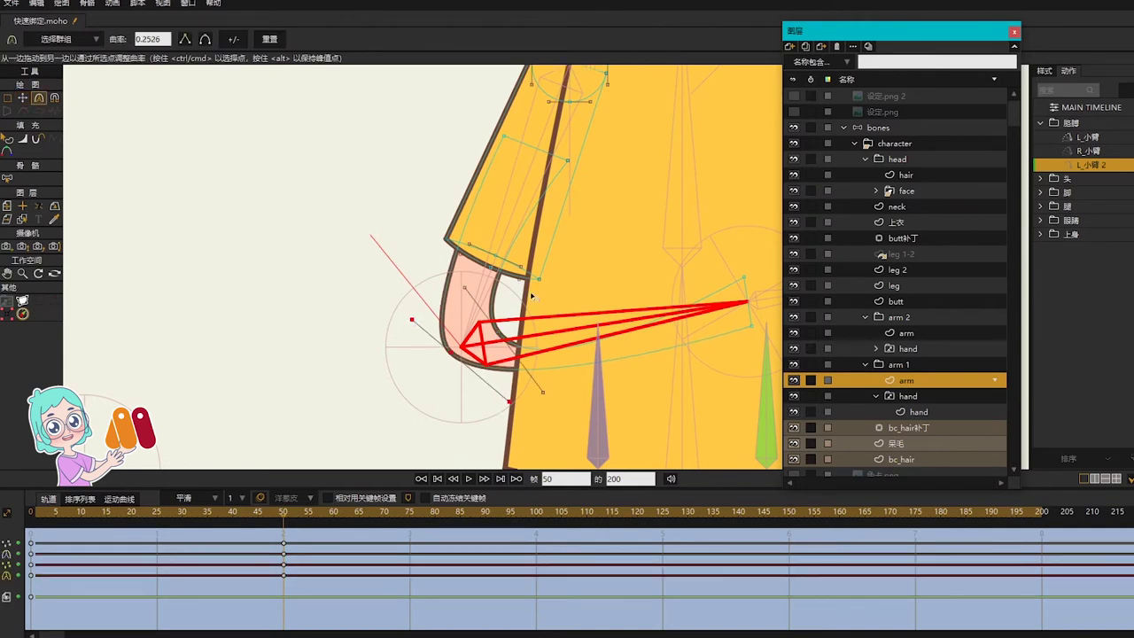
{"action": "left_click_drag", "start_coordinate": [499, 337], "coordinate": [328, 349]}
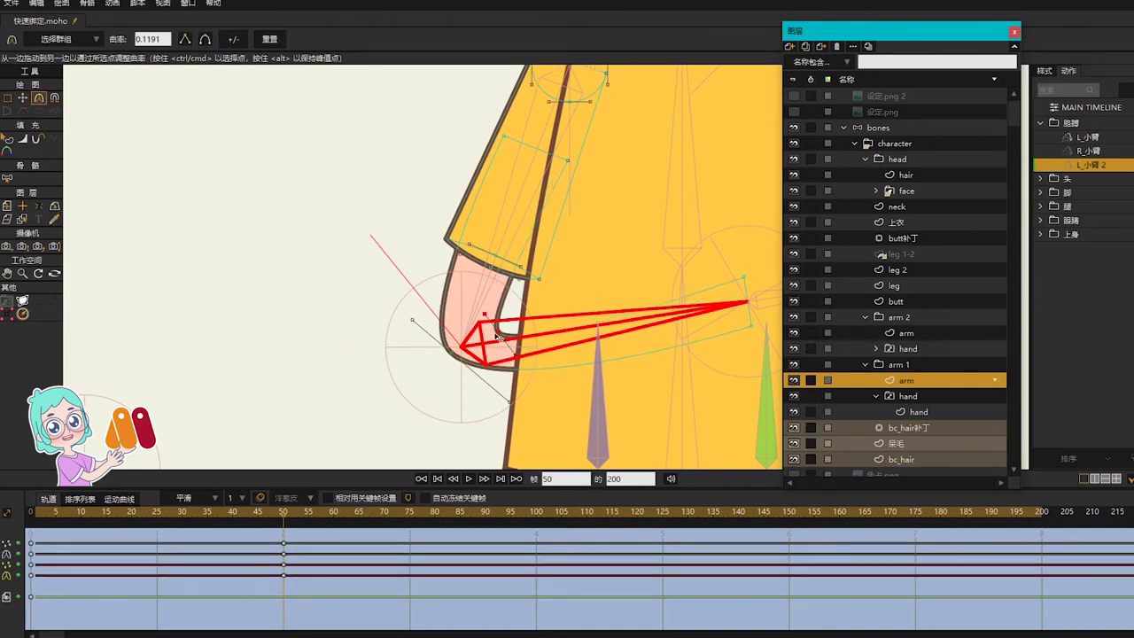
{"action": "key", "text": "t"}
{"action": "mouse_move", "coordinate": [498, 335]}
{"action": "left_mouse_down"}
{"action": "mouse_move", "coordinate": [496, 321]}
{"action": "mouse_move", "coordinate": [494, 347]}
{"action": "left_mouse_up"}
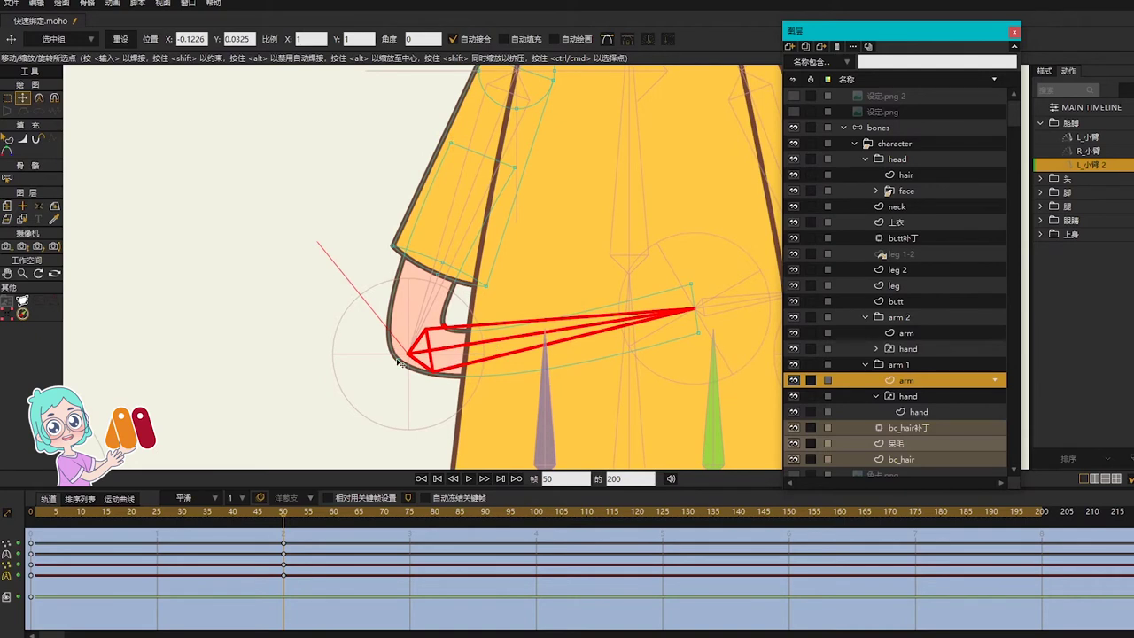
{"action": "left_click_drag", "start_coordinate": [398, 362], "coordinate": [404, 369]}
At frame 25 of L_小臂 2, move the inner elbow point slightly and preview the bend through frame 50
{"action": "left_click_drag", "start_coordinate": [304, 517], "coordinate": [157, 519]}
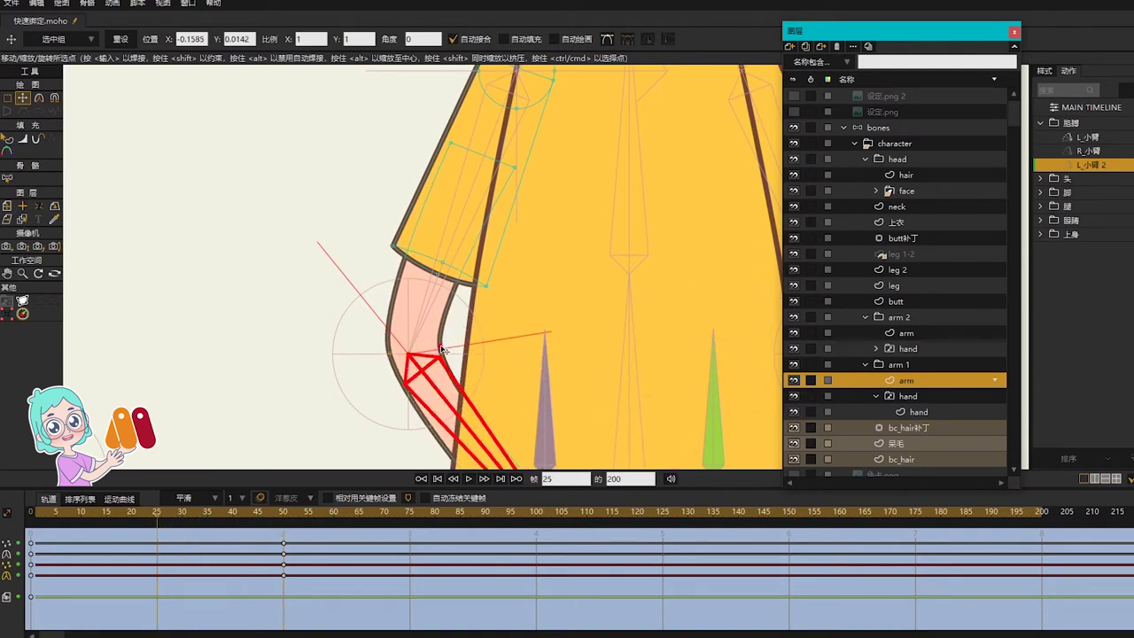
{"action": "left_click_drag", "start_coordinate": [443, 351], "coordinate": [447, 349]}
{"action": "scroll", "coordinate": [475, 343], "scroll_direction": "down", "scroll_amount": 2}
{"action": "left_click_drag", "start_coordinate": [38, 519], "coordinate": [313, 547]}
Nudge the inner elbow point at frame 50 and copy the arm's keyframes at frames 25 and 50
{"action": "left_click", "coordinate": [284, 545]}
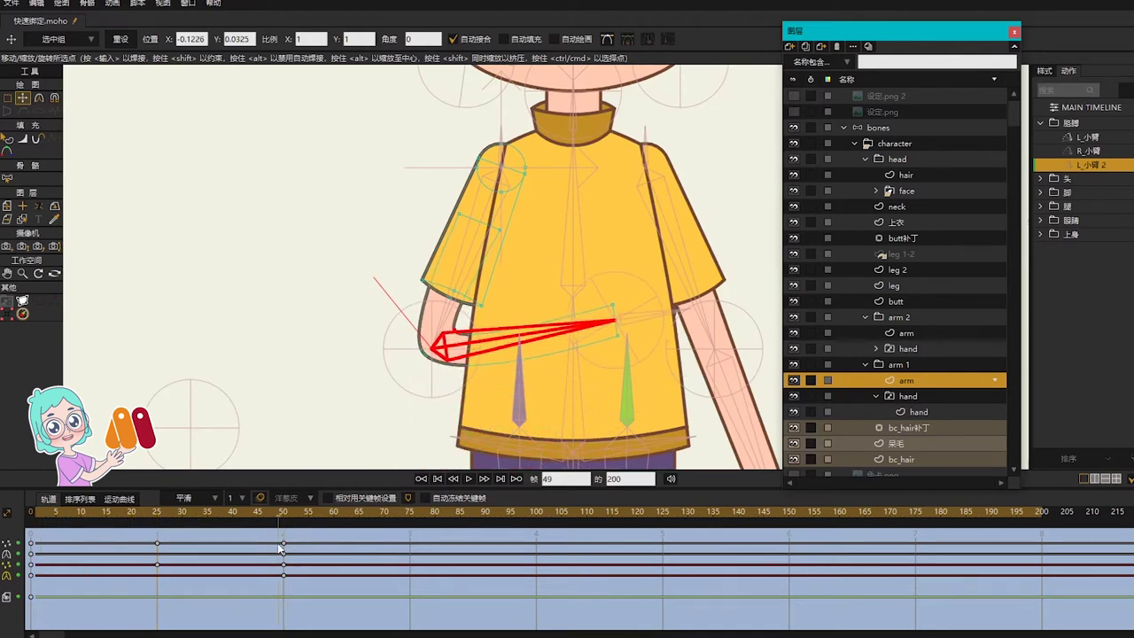
{"action": "scroll", "coordinate": [439, 312], "scroll_direction": "up", "scroll_amount": 3}
{"action": "left_click_drag", "start_coordinate": [465, 342], "coordinate": [469, 342]}
{"action": "scroll", "coordinate": [481, 359], "scroll_direction": "down", "scroll_amount": 2}
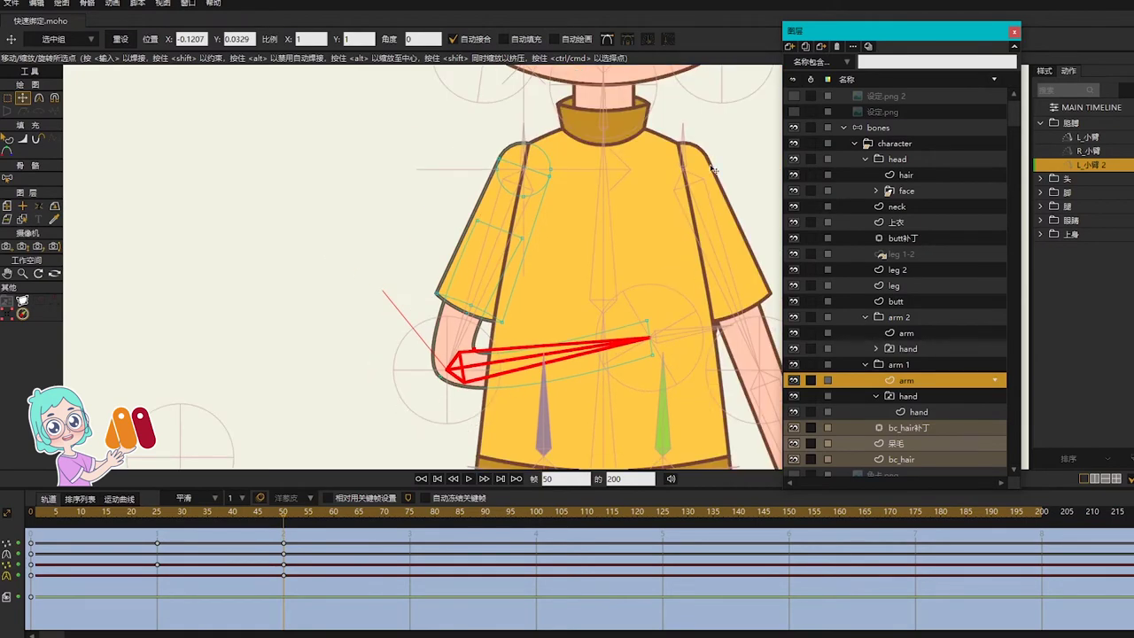
{"action": "left_click_drag", "start_coordinate": [363, 602], "coordinate": [133, 524]}
Return to frame 0 of the main timeline and select the R_小臂 bone
{"action": "double_click", "coordinate": [1085, 109]}
{"action": "left_click", "coordinate": [32, 512]}
{"action": "left_click_drag", "start_coordinate": [670, 287], "coordinate": [497, 189]}
{"action": "key", "text": "b"}
{"action": "left_click", "coordinate": [637, 351]}
{"action": "left_click", "coordinate": [1070, 123]}
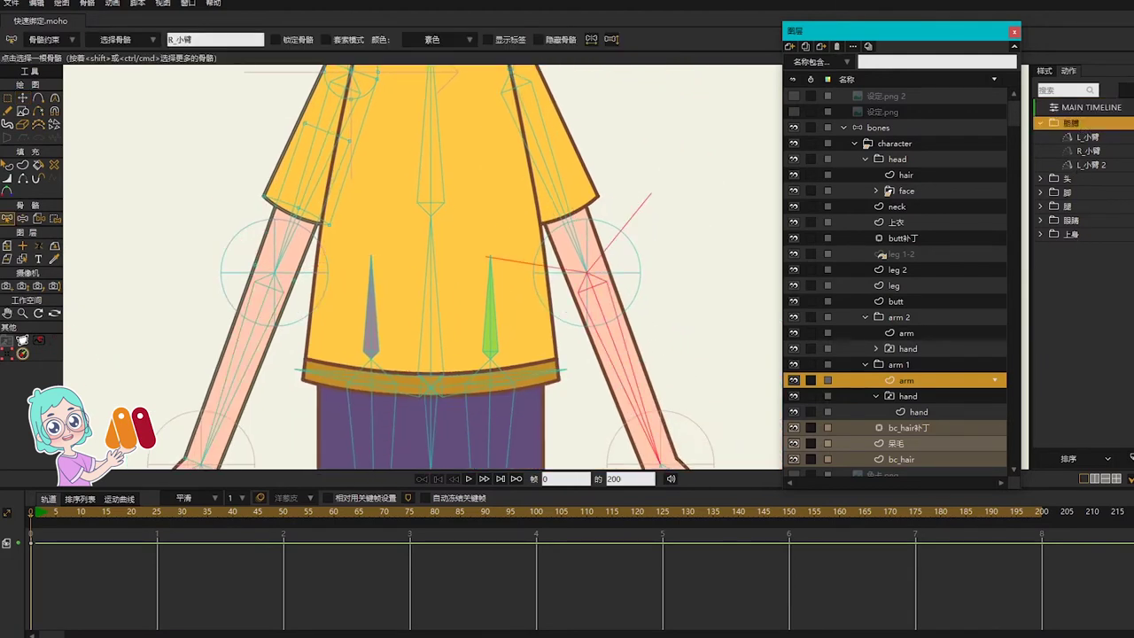
{"action": "left_click", "coordinate": [1131, 457]}
{"action": "left_click", "coordinate": [284, 517]}
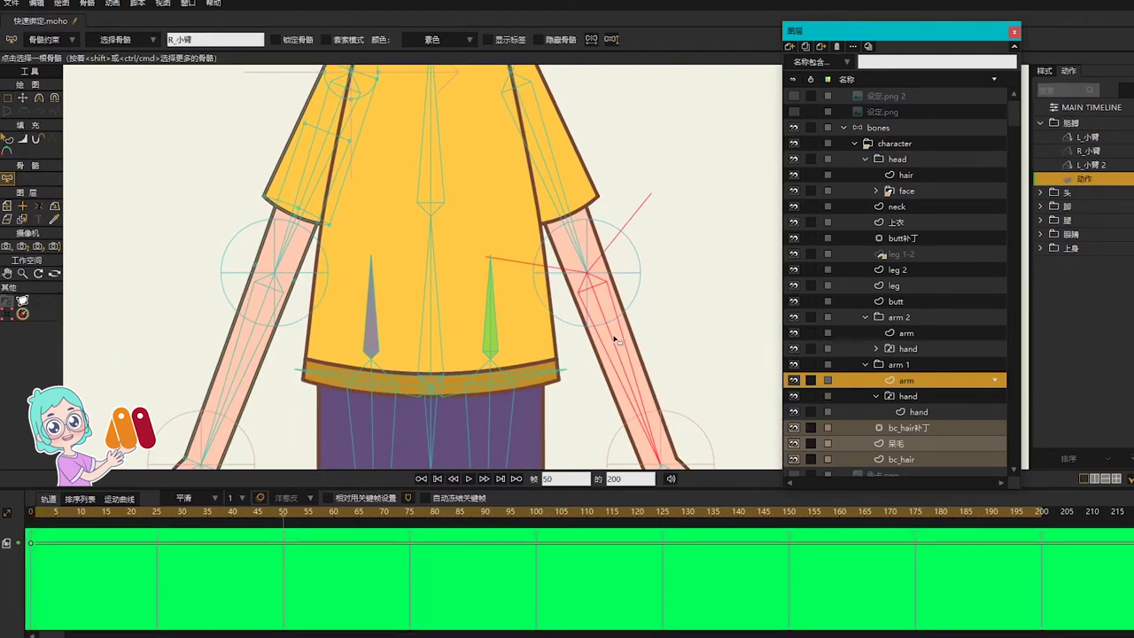
{"action": "key", "text": "t"}
{"action": "left_click", "coordinate": [1076, 151]}
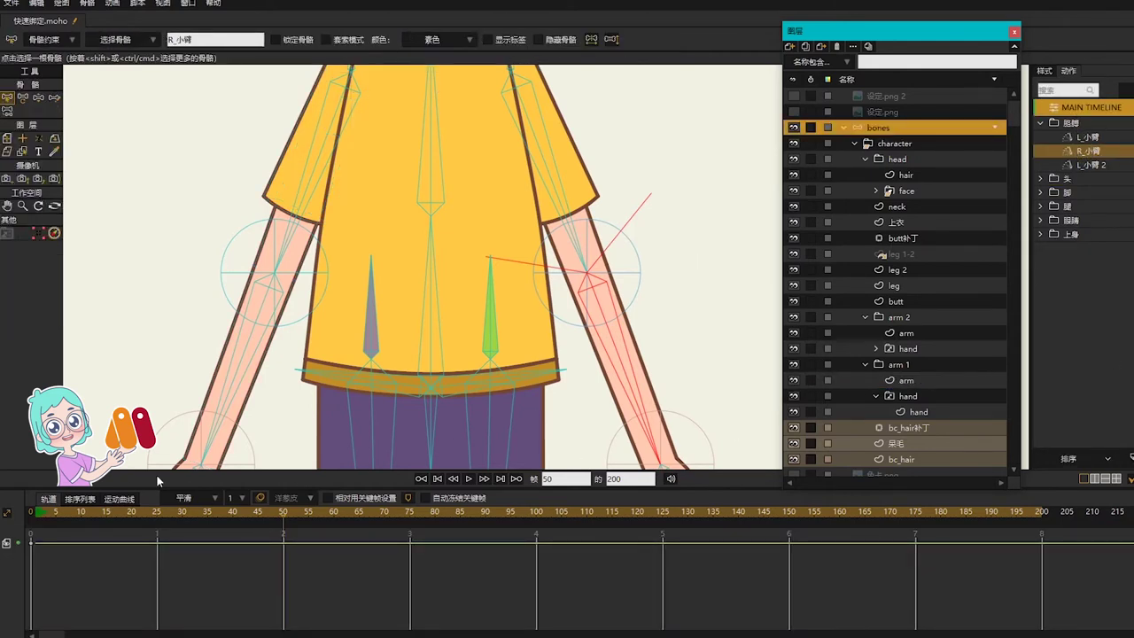
From frame 0 of the main timeline, create the R_小臂 2 smart bone action inside the 胳膊 folder
{"action": "left_click", "coordinate": [36, 515]}
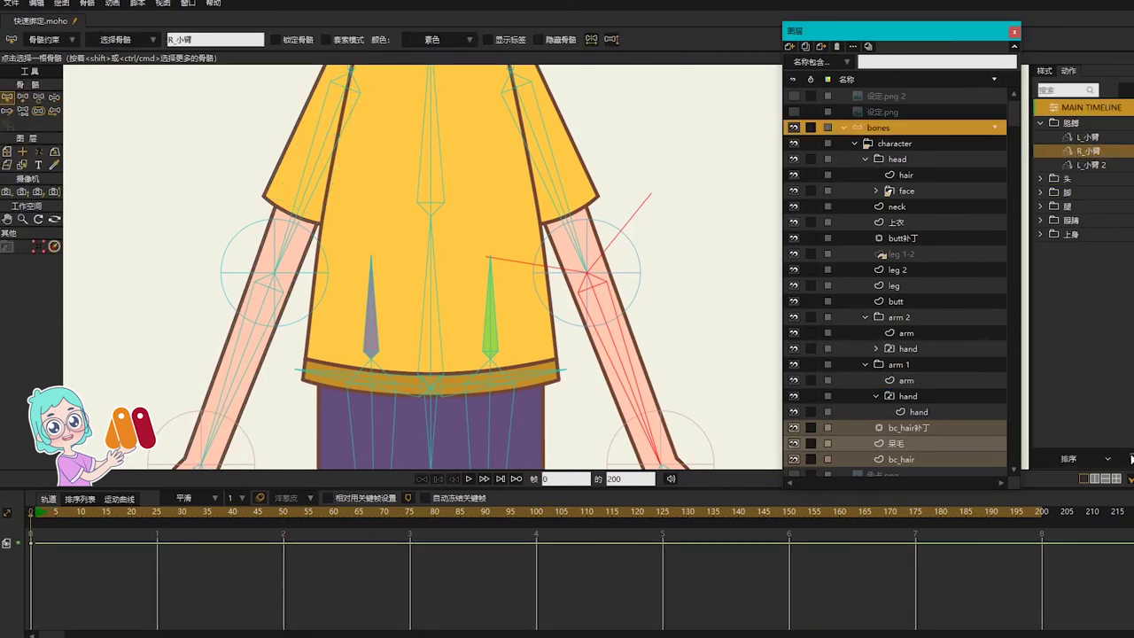
{"action": "left_click", "coordinate": [1107, 126]}
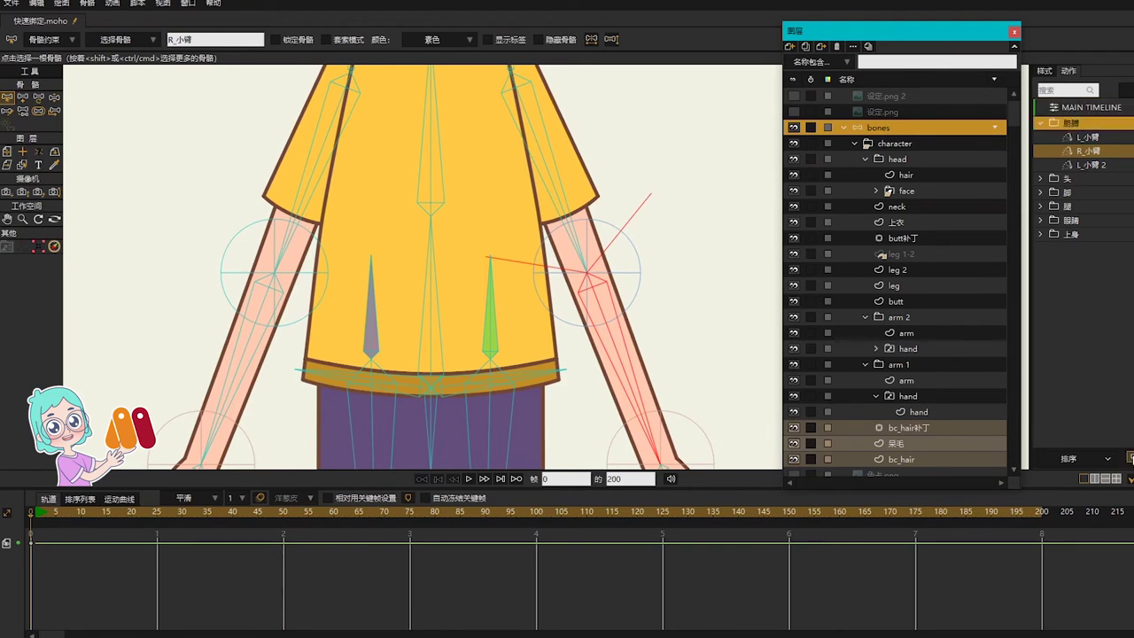
{"action": "left_click", "coordinate": [1131, 457]}
{"action": "left_click", "coordinate": [1061, 176]}
At frame 50, rotate the R_小臂 bone inward across the shirt, and paste the copied keyframes into arm 2's arm layer at frame 25
{"action": "left_click", "coordinate": [284, 513]}
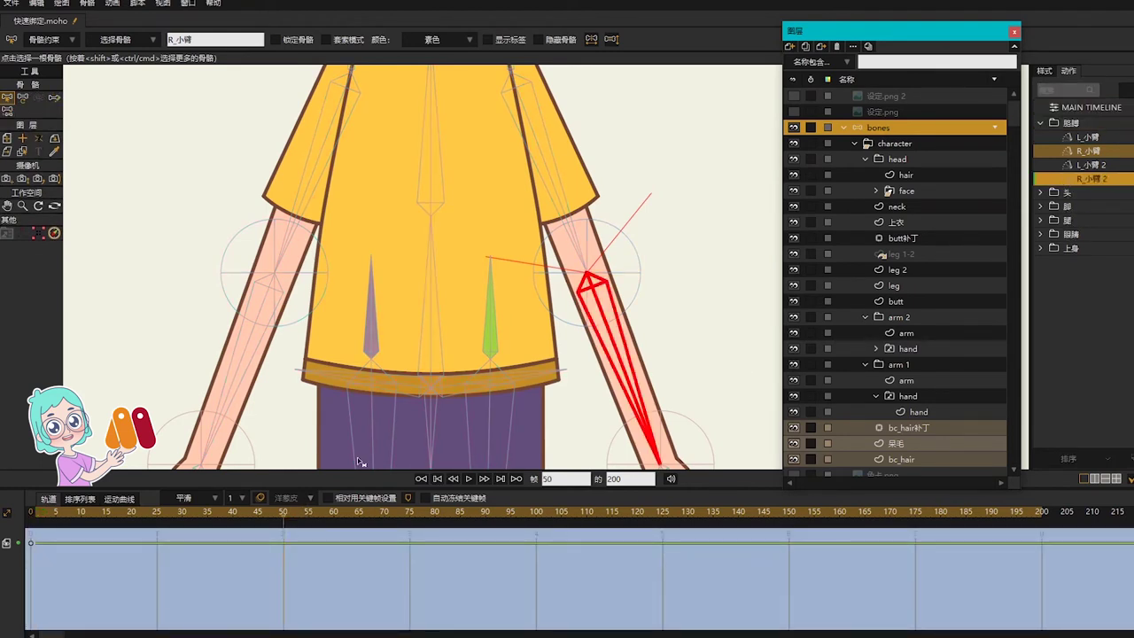
{"action": "key", "text": "t"}
{"action": "left_click_drag", "start_coordinate": [623, 379], "coordinate": [389, 248]}
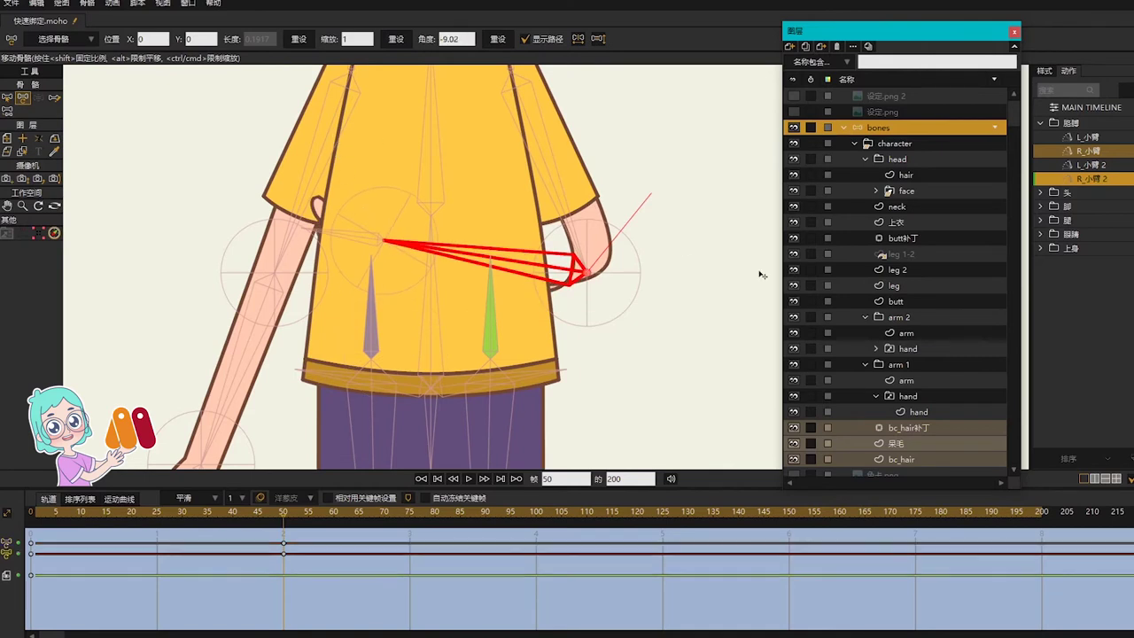
{"action": "left_click", "coordinate": [903, 333]}
{"action": "left_click", "coordinate": [157, 514]}
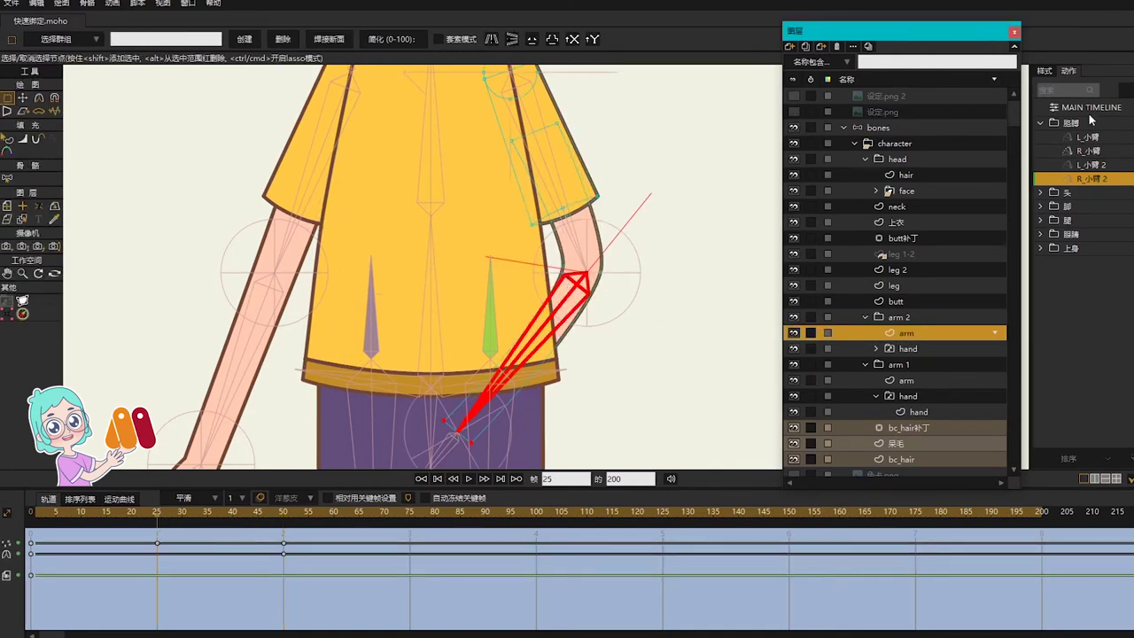
Return to the main timeline and test both arms' elbow bends by posing the arms and hands with Manipulate Bones
{"action": "left_click", "coordinate": [1090, 110]}
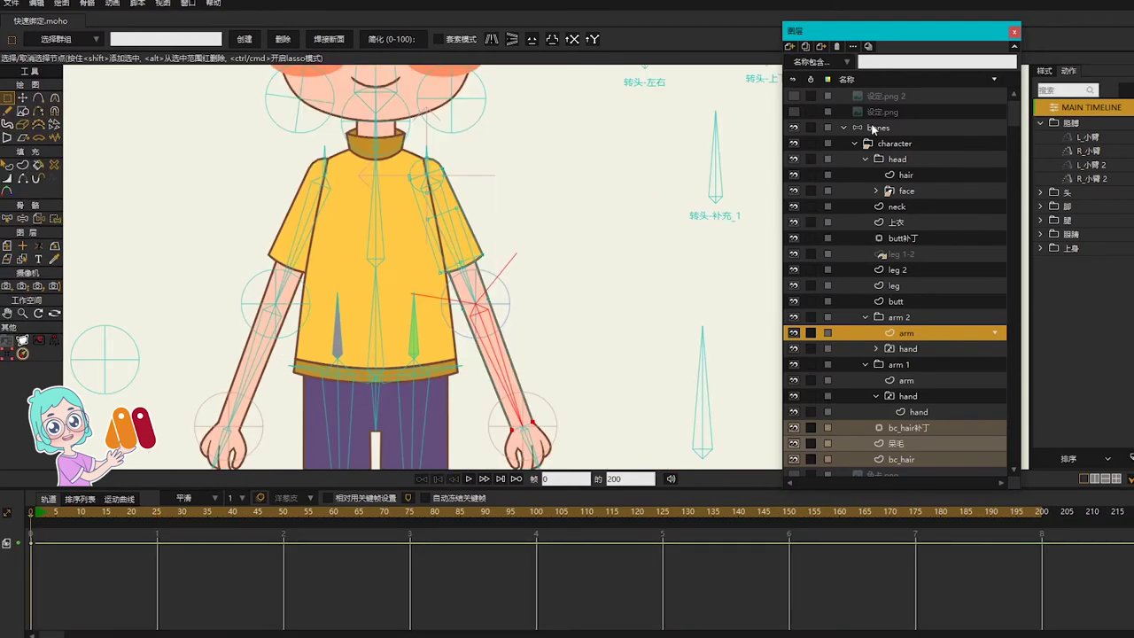
{"action": "left_click", "coordinate": [873, 129]}
{"action": "scroll", "coordinate": [381, 257], "scroll_direction": "down", "scroll_amount": 2}
{"action": "key", "text": "z"}
{"action": "left_click_drag", "start_coordinate": [439, 245], "coordinate": [464, 324]}
{"action": "left_click_drag", "start_coordinate": [309, 241], "coordinate": [261, 270]}
{"action": "left_click_drag", "start_coordinate": [241, 322], "coordinate": [186, 220]}
{"action": "left_click_drag", "start_coordinate": [468, 403], "coordinate": [498, 416]}
{"action": "mouse_move", "coordinate": [147, 253]}
{"action": "left_mouse_down"}
{"action": "mouse_move", "coordinate": [135, 301]}
{"action": "mouse_move", "coordinate": [130, 238]}
{"action": "left_mouse_up"}
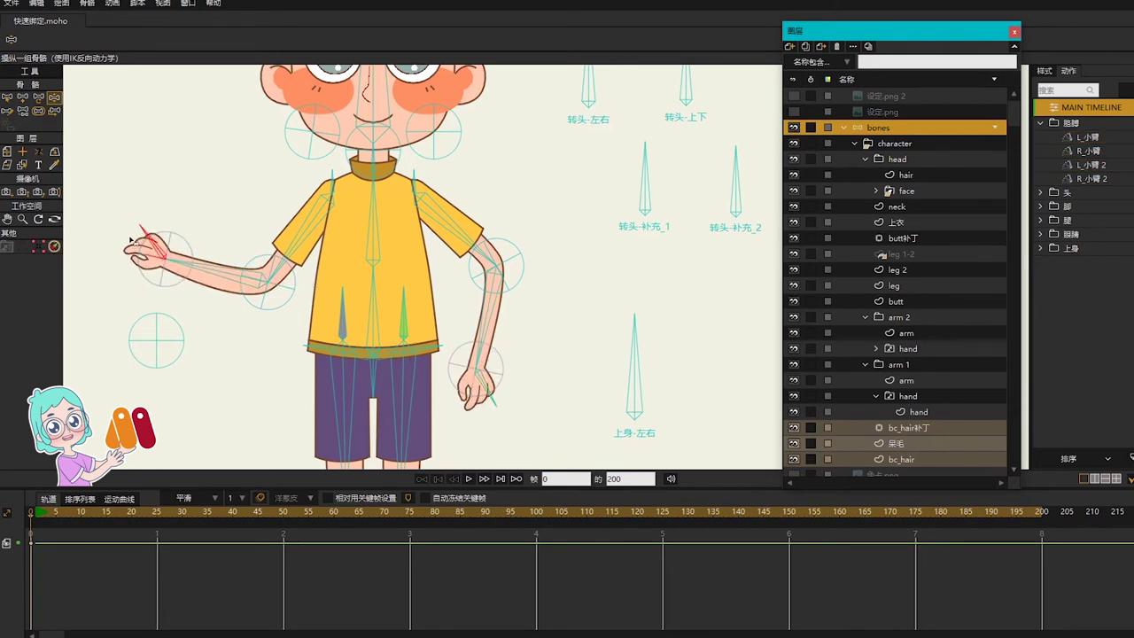
Test the bend of the L_小腿 lower leg with Manipulate Bones
{"action": "key", "text": "b"}
{"action": "scroll", "coordinate": [440, 279], "scroll_direction": "down", "scroll_amount": 1}
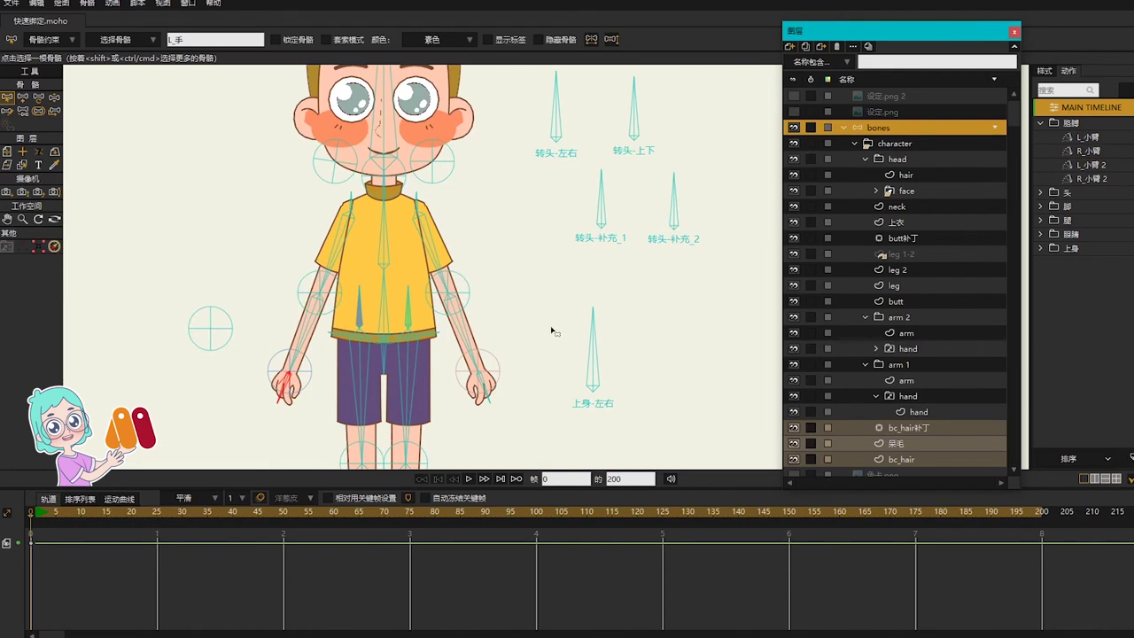
{"action": "left_click_drag", "start_coordinate": [551, 331], "coordinate": [543, 270]}
{"action": "left_click_drag", "start_coordinate": [534, 359], "coordinate": [529, 268]}
{"action": "left_click", "coordinate": [356, 372]}
{"action": "key", "text": "z"}
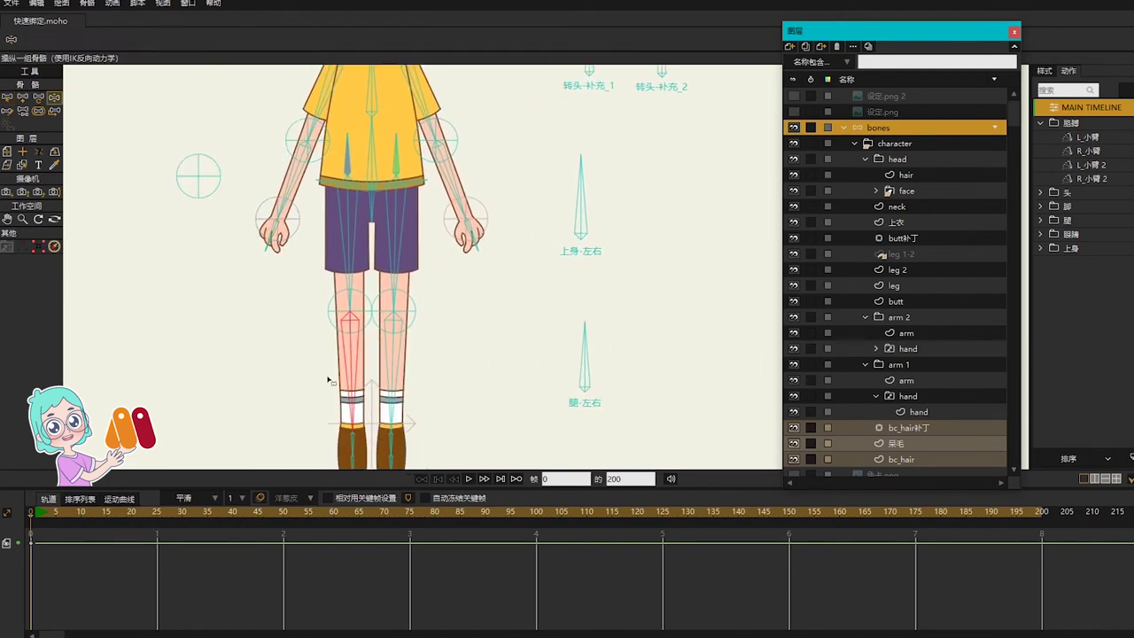
{"action": "left_click_drag", "start_coordinate": [328, 379], "coordinate": [462, 243]}
Enable the angle constraint on the L_小腿 bone with a minimum of -120 and a maximum of 120 degrees
{"action": "key", "text": "b"}
{"action": "left_click", "coordinate": [51, 40]}
{"action": "left_click", "coordinate": [64, 59]}
{"action": "left_click_drag", "start_coordinate": [107, 75], "coordinate": [95, 75]}
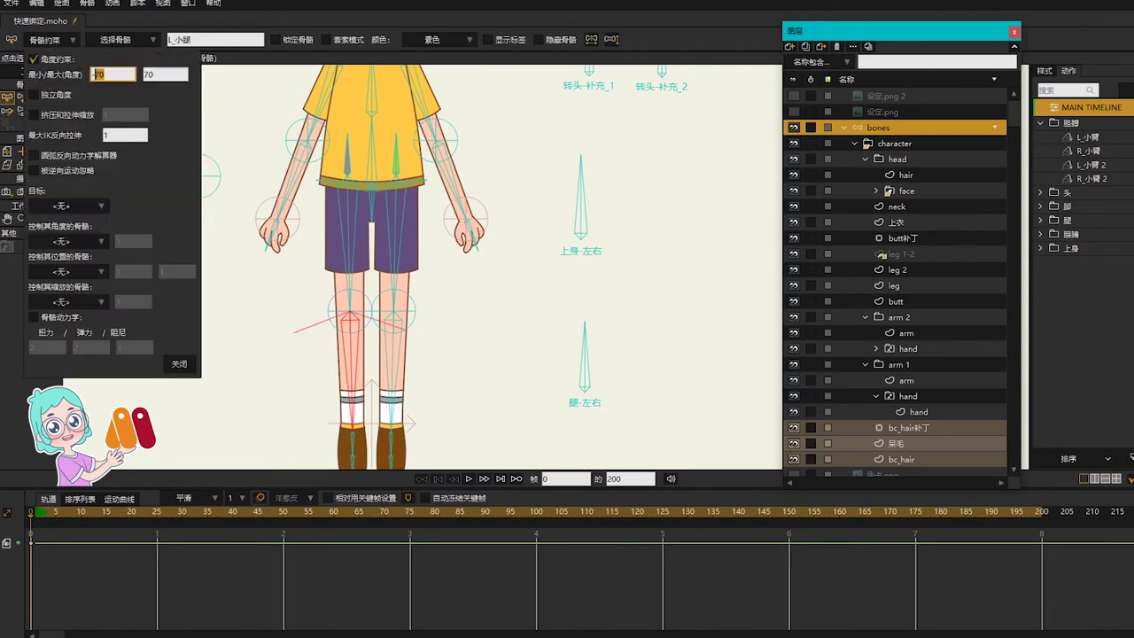
{"action": "key", "text": "BackSpace"}
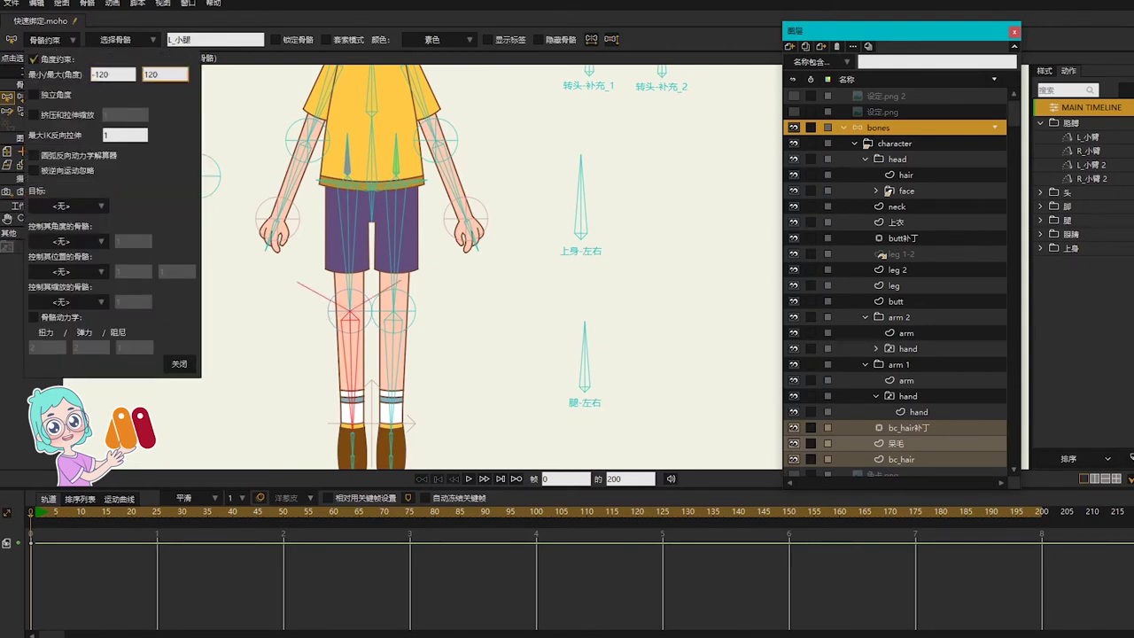
Enable the angle constraint on the R_小腿 bone with limits of -120 and 120 degrees
{"action": "left_click", "coordinate": [396, 363]}
{"action": "left_click", "coordinate": [55, 59]}
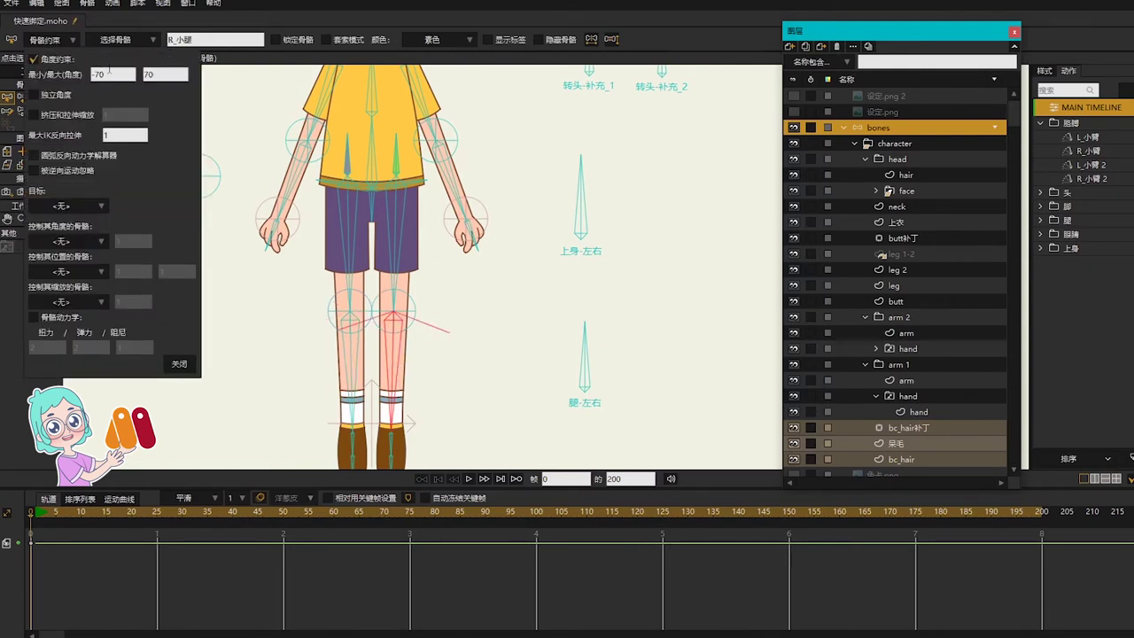
{"action": "double_click", "coordinate": [100, 74]}
{"action": "type", "text": "-120"}
{"action": "key", "text": "Tab"}
{"action": "type", "text": "120"}
{"action": "key", "text": "Return"}
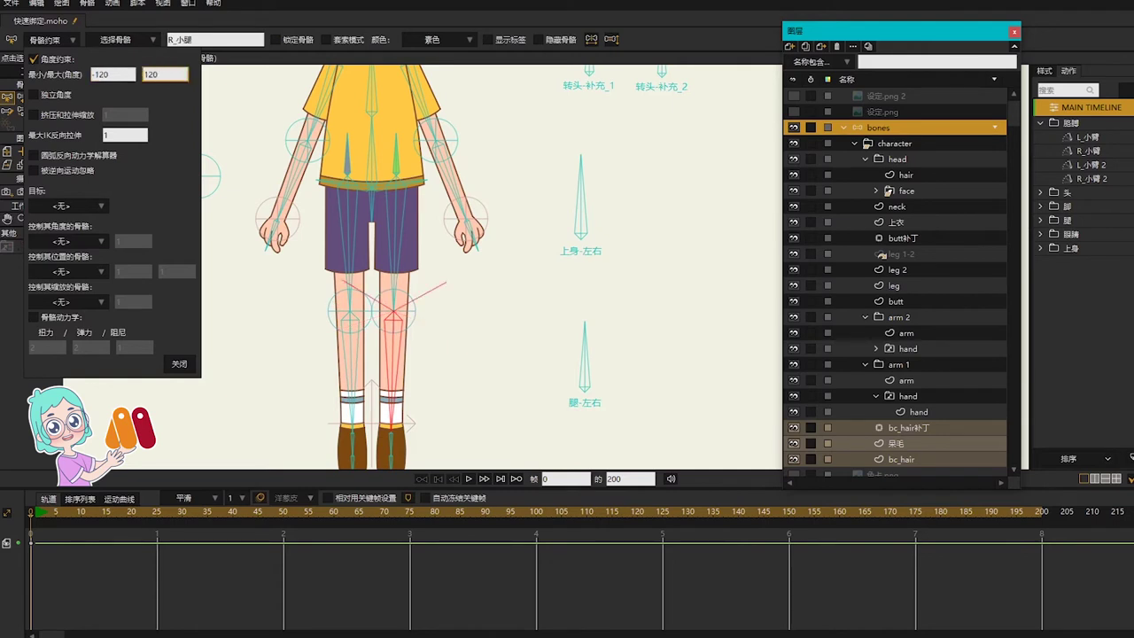
{"action": "left_click", "coordinate": [177, 363]}
Create the L_小腿 smart bone action inside the 腿 action folder
{"action": "left_click", "coordinate": [353, 359]}
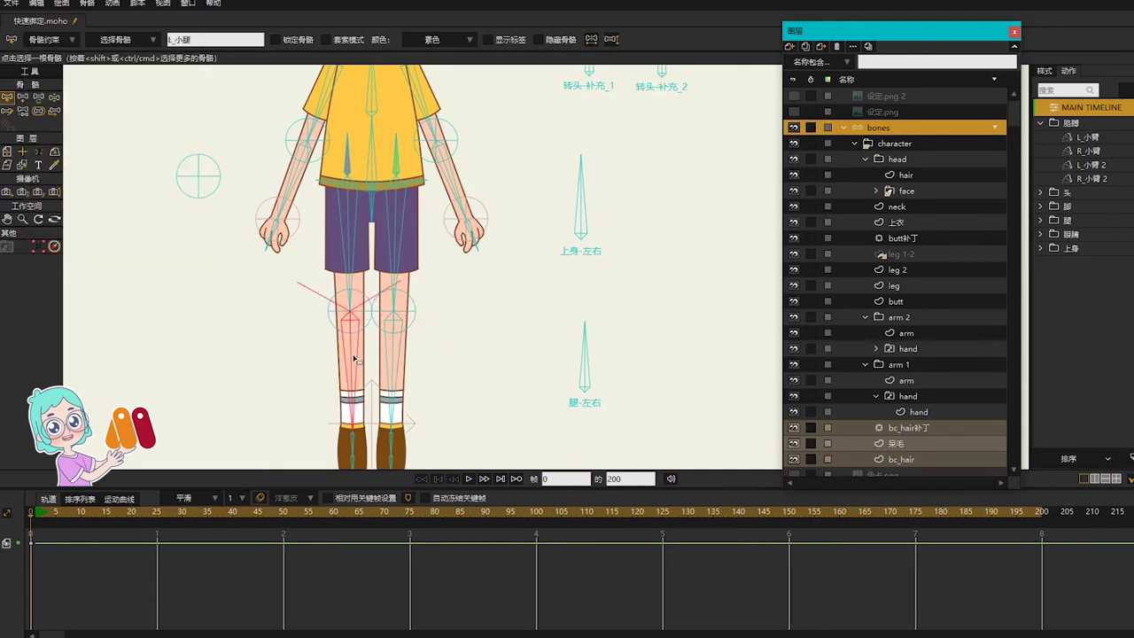
{"action": "left_click", "coordinate": [1042, 123]}
{"action": "left_click", "coordinate": [1040, 165]}
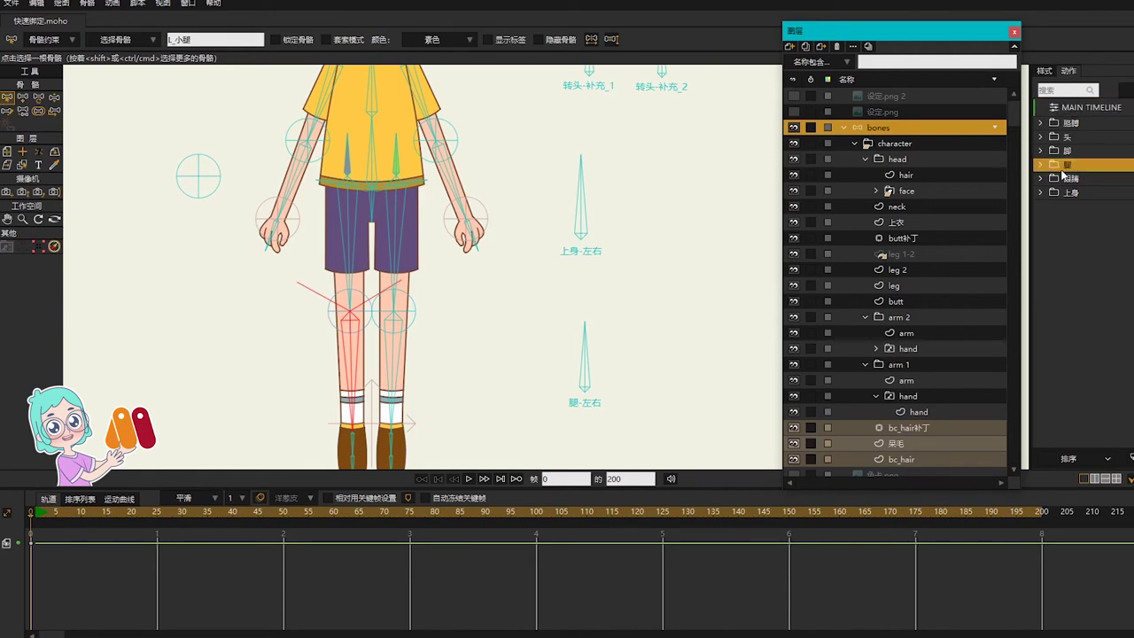
{"action": "left_click", "coordinate": [1130, 458]}
At frame 50 of the L_小腿 action, rotate the L_小腿 bone outward and up to its angle limit
{"action": "left_click", "coordinate": [283, 516]}
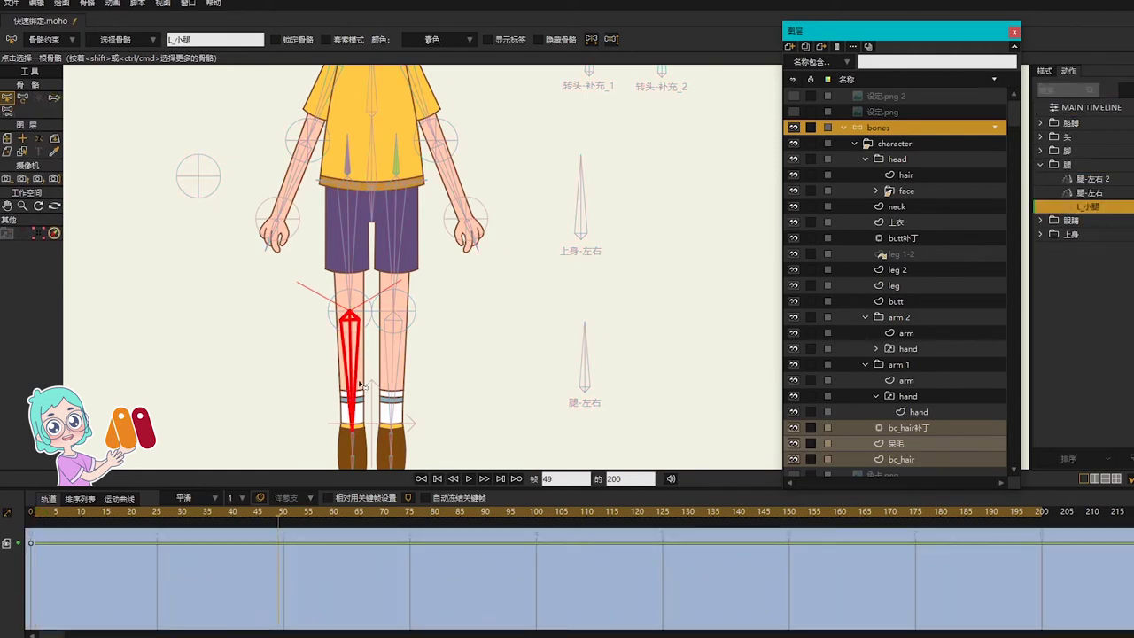
{"action": "left_click", "coordinate": [285, 516]}
{"action": "key", "text": "t"}
{"action": "left_click_drag", "start_coordinate": [351, 377], "coordinate": [262, 209]}
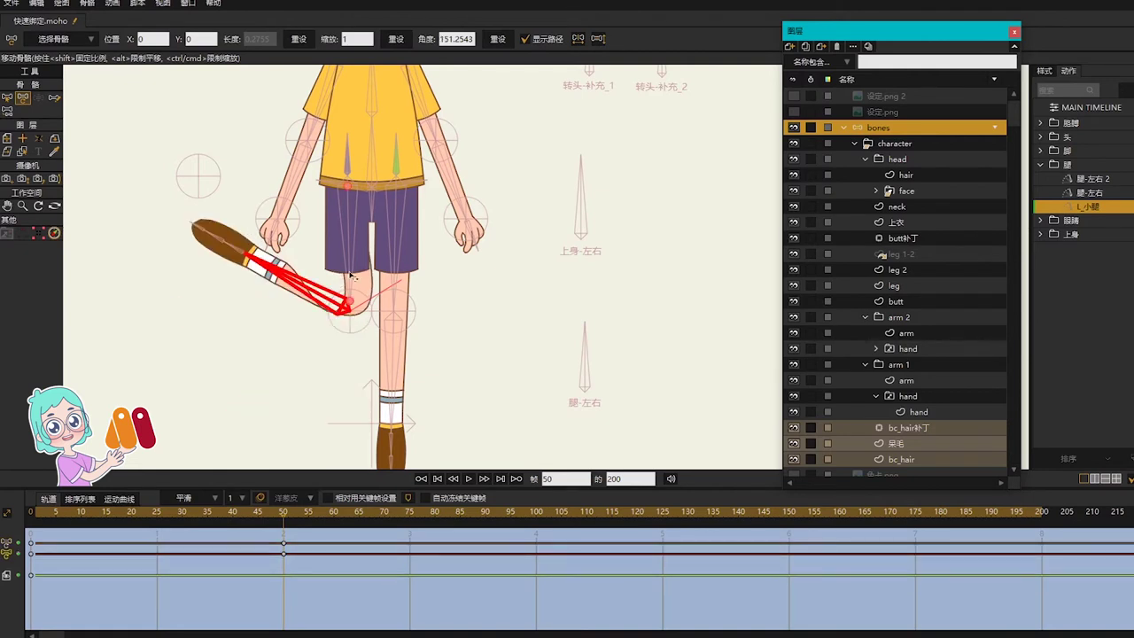
On the leg layer at frame 50, reposition the inner knee point and adjust its curvature, and scrub the action to check the bend
{"action": "scroll", "coordinate": [351, 277], "scroll_direction": "up", "scroll_amount": 2}
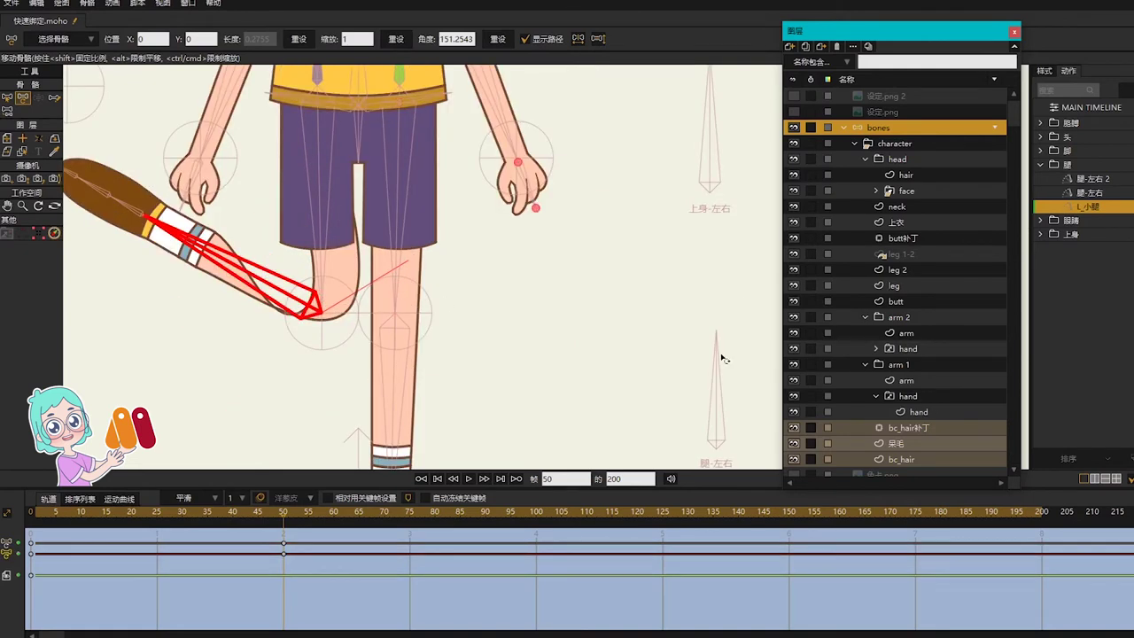
{"action": "left_click", "coordinate": [865, 364]}
{"action": "left_click", "coordinate": [865, 316]}
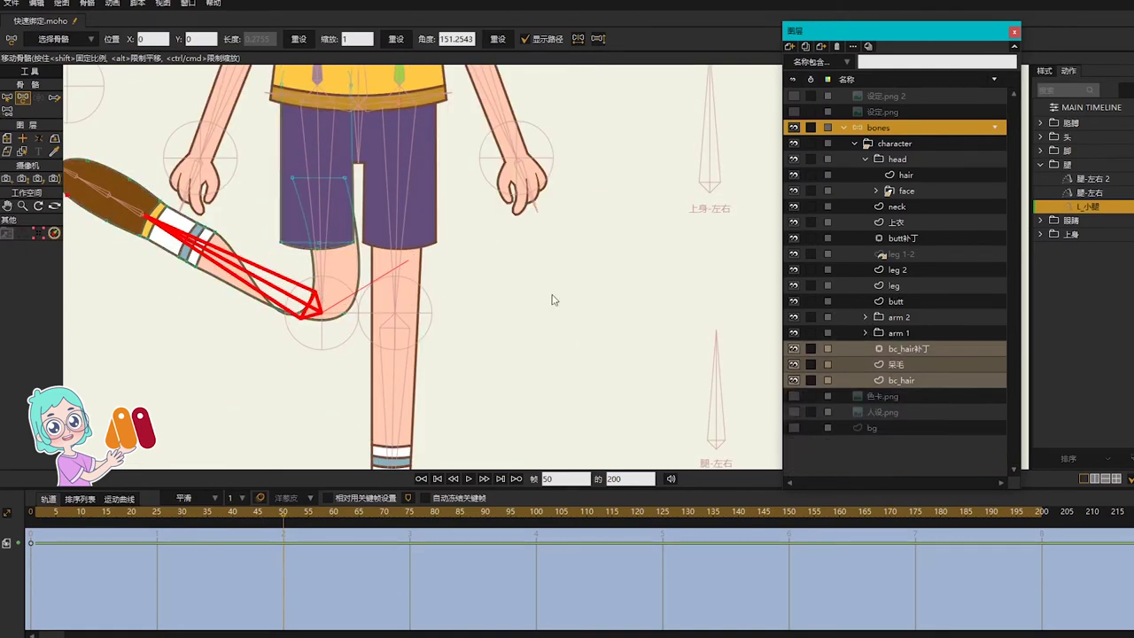
{"action": "left_click", "coordinate": [893, 286]}
{"action": "scroll", "coordinate": [300, 271], "scroll_direction": "up", "scroll_amount": 3}
{"action": "scroll", "coordinate": [414, 292], "scroll_direction": "down", "scroll_amount": 2}
{"action": "mouse_move", "coordinate": [353, 300]}
{"action": "left_mouse_down"}
{"action": "mouse_move", "coordinate": [407, 359]}
{"action": "mouse_move", "coordinate": [399, 298]}
{"action": "mouse_move", "coordinate": [372, 299]}
{"action": "left_mouse_up"}
{"action": "key", "text": "t"}
{"action": "key", "text": "c"}
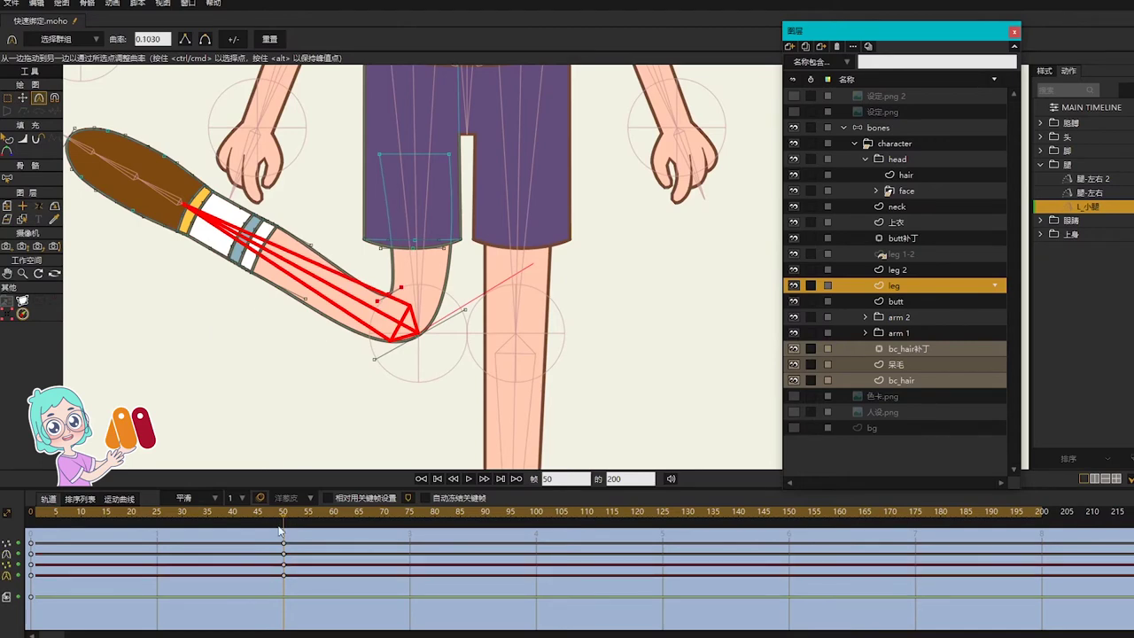
{"action": "left_click_drag", "start_coordinate": [37, 515], "coordinate": [283, 551]}
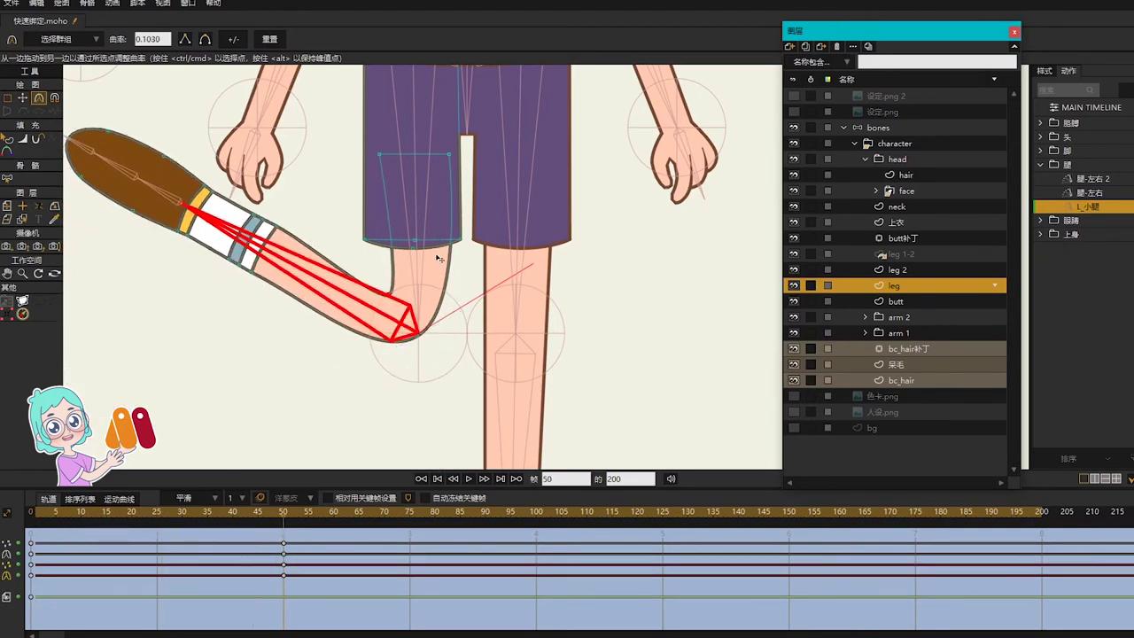
Move the inner and outer points of the bent knee and adjust the outer knee point's curve handles to a curvature of about 0.30
{"action": "key", "text": "t"}
{"action": "left_click_drag", "start_coordinate": [386, 274], "coordinate": [384, 273]}
{"action": "left_click_drag", "start_coordinate": [417, 335], "coordinate": [423, 327]}
{"action": "scroll", "coordinate": [435, 304], "scroll_direction": "down", "scroll_amount": 1}
{"action": "scroll", "coordinate": [429, 331], "scroll_direction": "up", "scroll_amount": 2}
{"action": "key", "text": "c"}
{"action": "left_click_drag", "start_coordinate": [474, 288], "coordinate": [459, 277]}
{"action": "left_click_drag", "start_coordinate": [390, 387], "coordinate": [398, 363]}
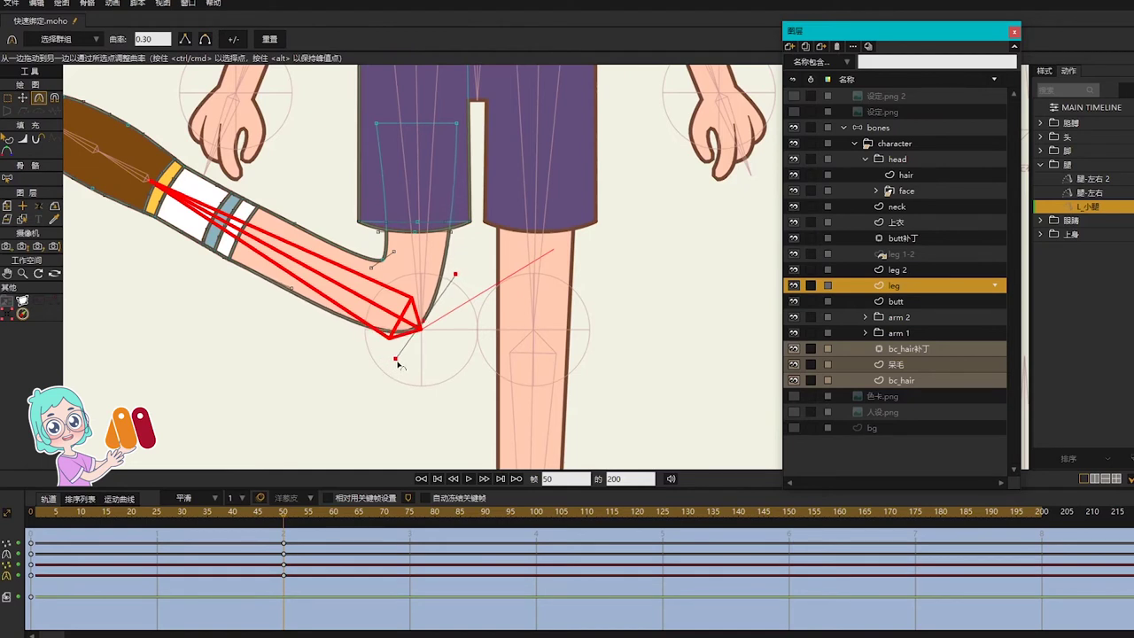
Move the outer knee point outward and nudge the inner knee point to thicken the bent knee at frame 50
{"action": "left_click", "coordinate": [289, 289]}
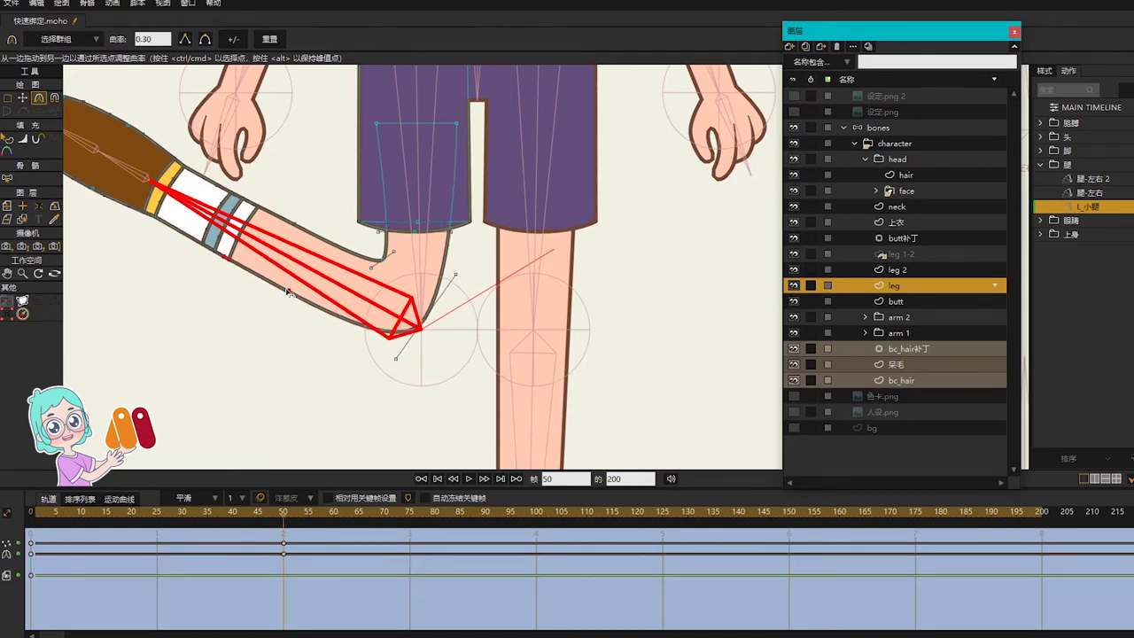
{"action": "key", "text": "t"}
{"action": "left_click", "coordinate": [379, 260]}
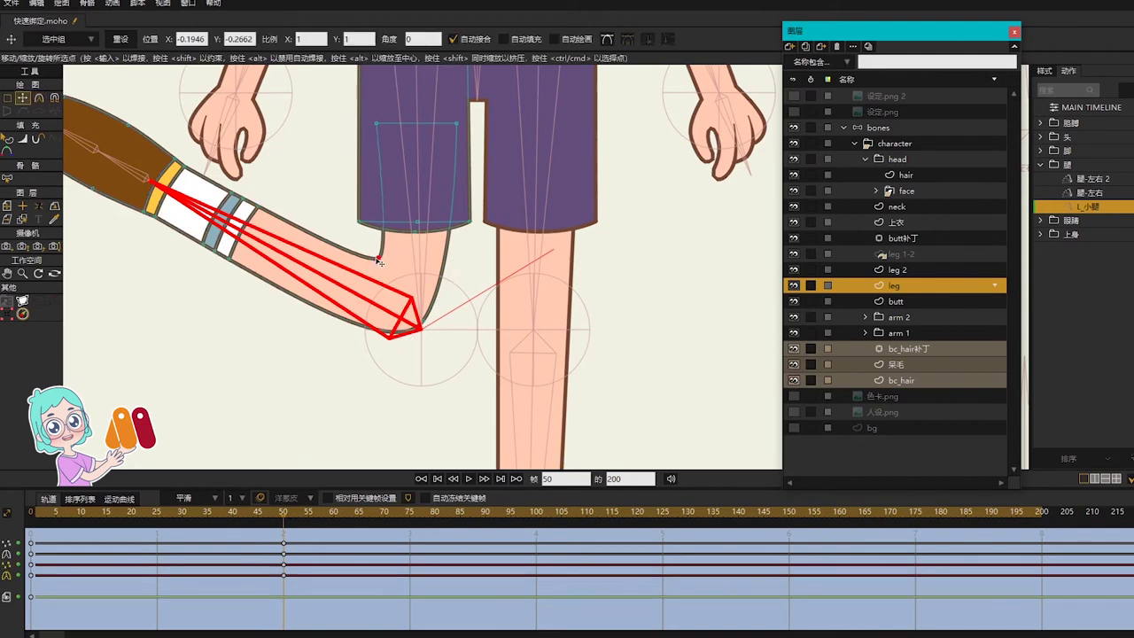
{"action": "left_click_drag", "start_coordinate": [422, 321], "coordinate": [442, 324]}
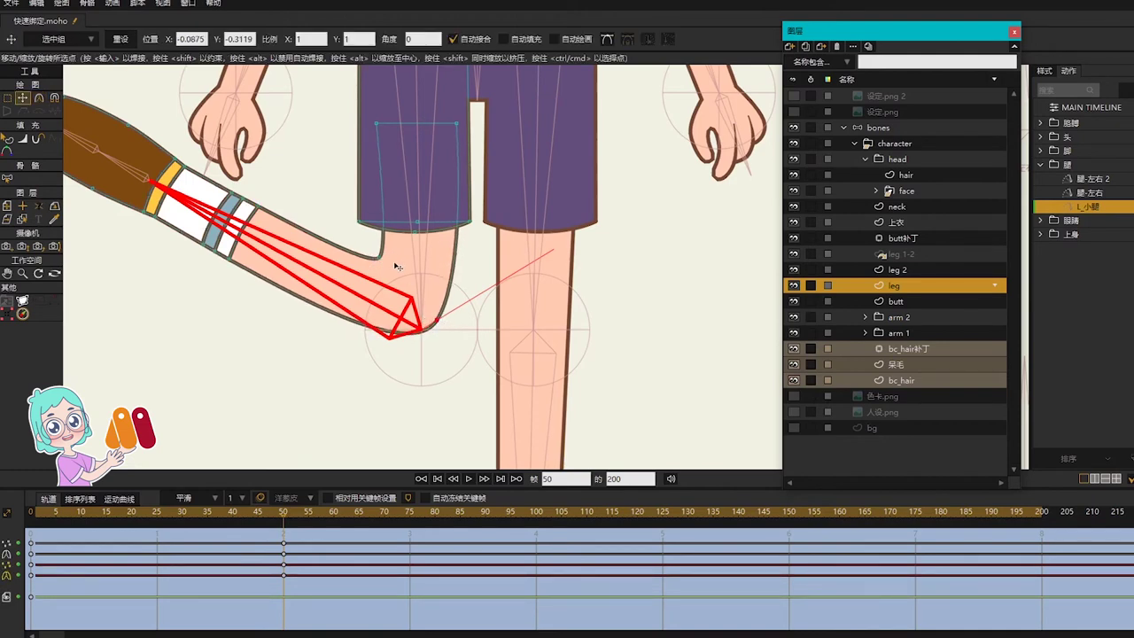
{"action": "left_click_drag", "start_coordinate": [379, 257], "coordinate": [384, 261]}
{"action": "scroll", "coordinate": [446, 323], "scroll_direction": "down", "scroll_amount": 2}
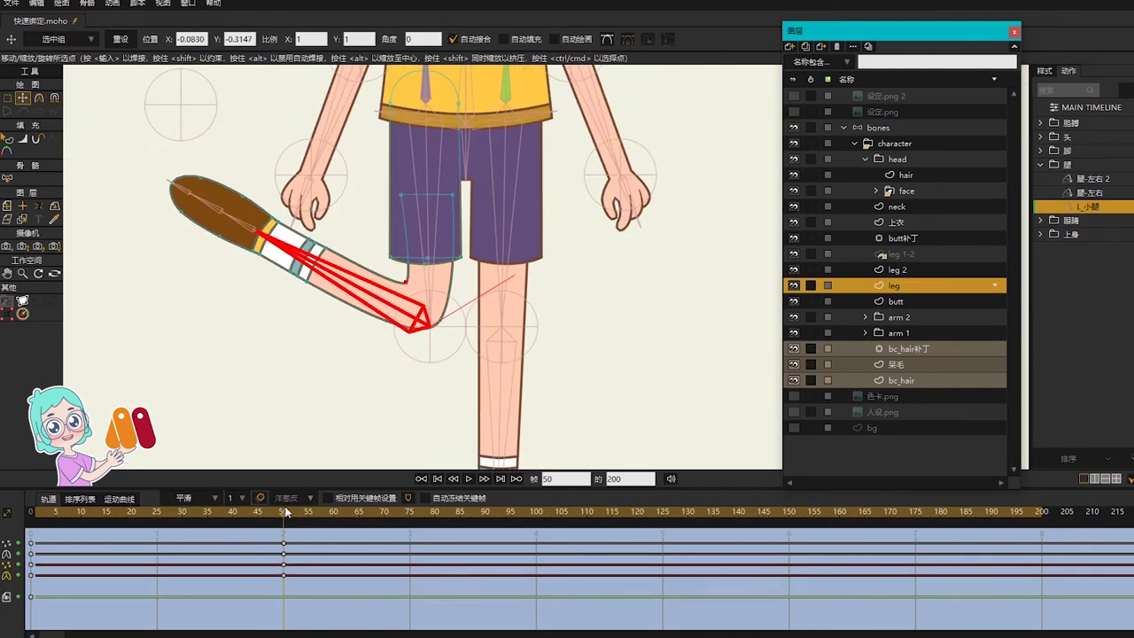
Correct the leg's inner knee point at frame 25 and scrub the action to check the bend
{"action": "left_click_drag", "start_coordinate": [285, 512], "coordinate": [157, 537]}
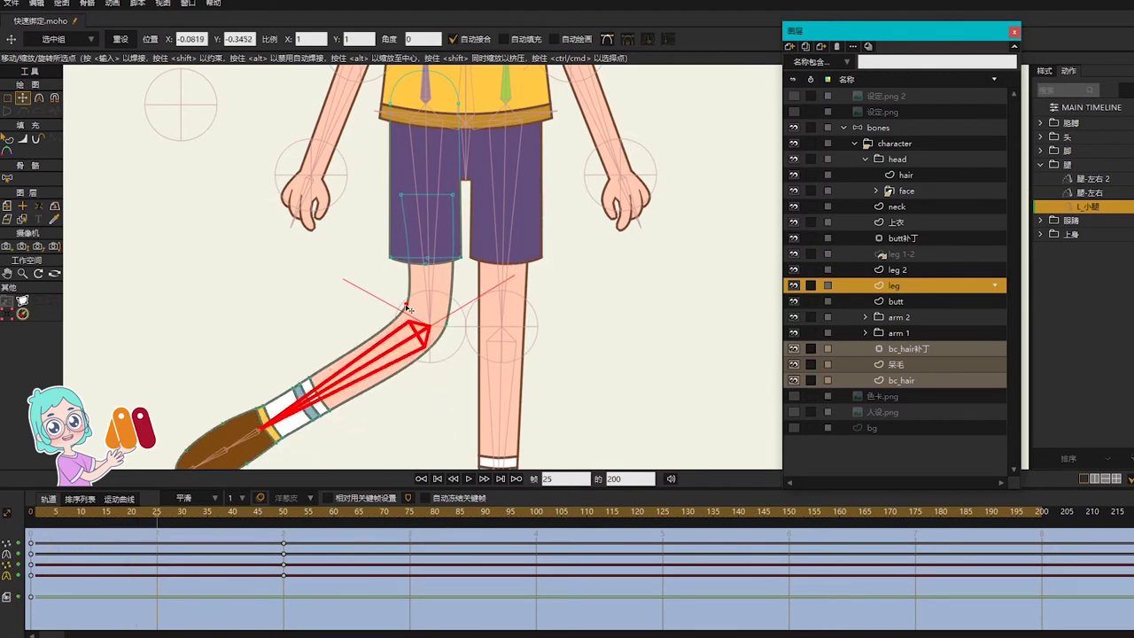
{"action": "left_click_drag", "start_coordinate": [407, 307], "coordinate": [404, 308]}
{"action": "mouse_move", "coordinate": [109, 527]}
{"action": "left_mouse_down"}
{"action": "mouse_move", "coordinate": [48, 519]}
{"action": "mouse_move", "coordinate": [288, 573]}
{"action": "mouse_move", "coordinate": [285, 582]}
{"action": "mouse_move", "coordinate": [110, 507]}
{"action": "left_mouse_up"}
Return to the main timeline and select the R_小腿 bone
{"action": "double_click", "coordinate": [1052, 106]}
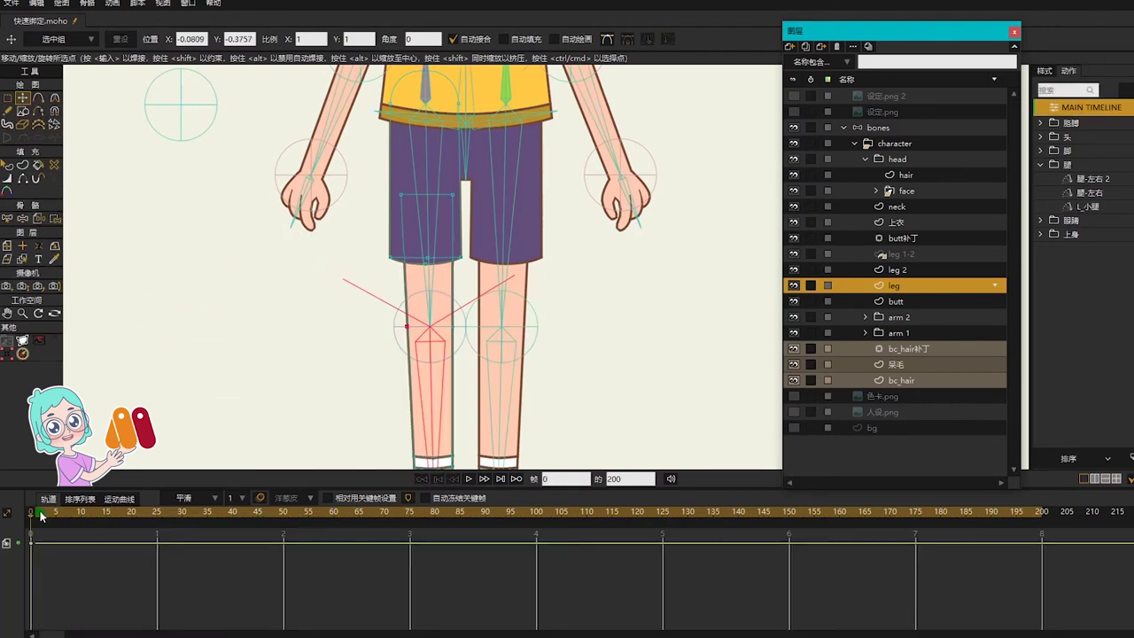
{"action": "key", "text": "z"}
{"action": "left_click", "coordinate": [507, 403]}
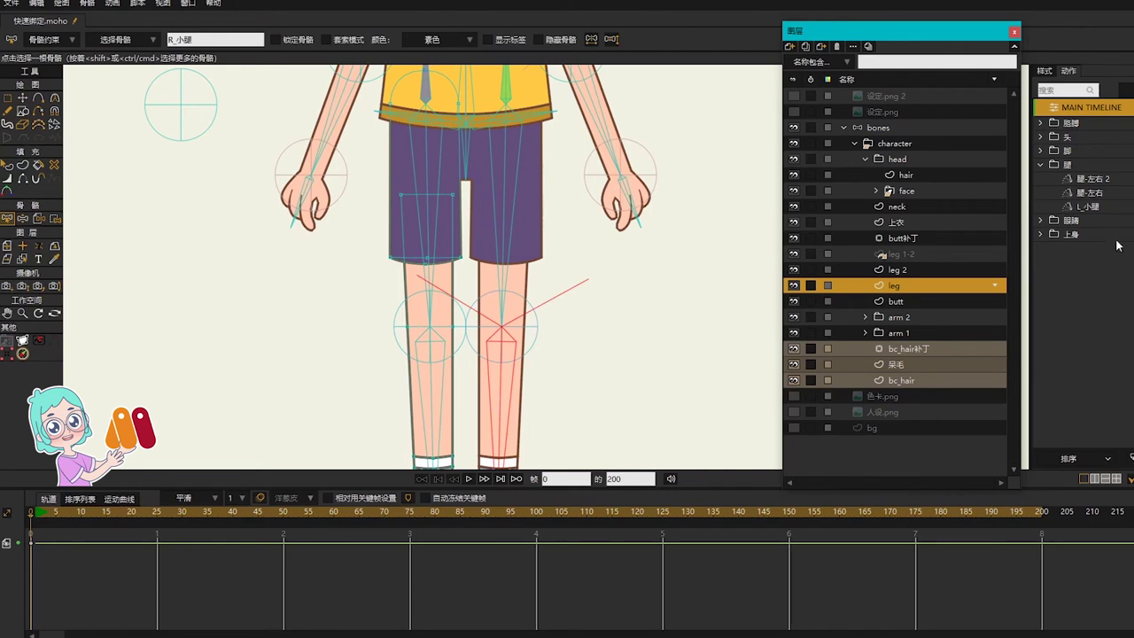
{"action": "left_click", "coordinate": [1076, 165]}
{"action": "left_click", "coordinate": [1127, 91]}
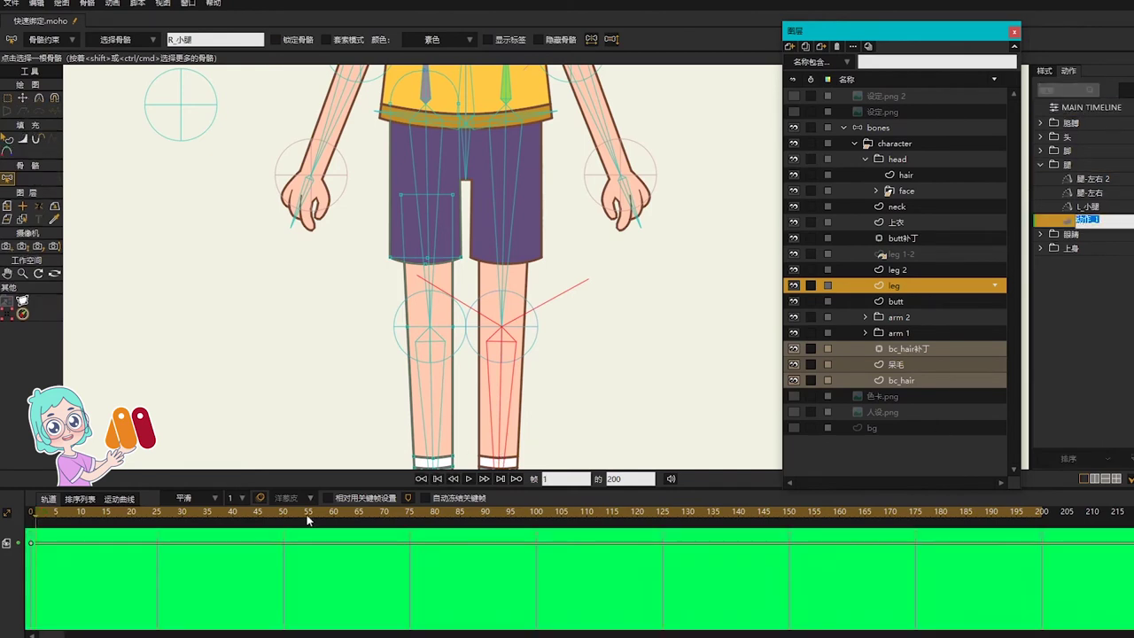
{"action": "left_click", "coordinate": [1076, 264]}
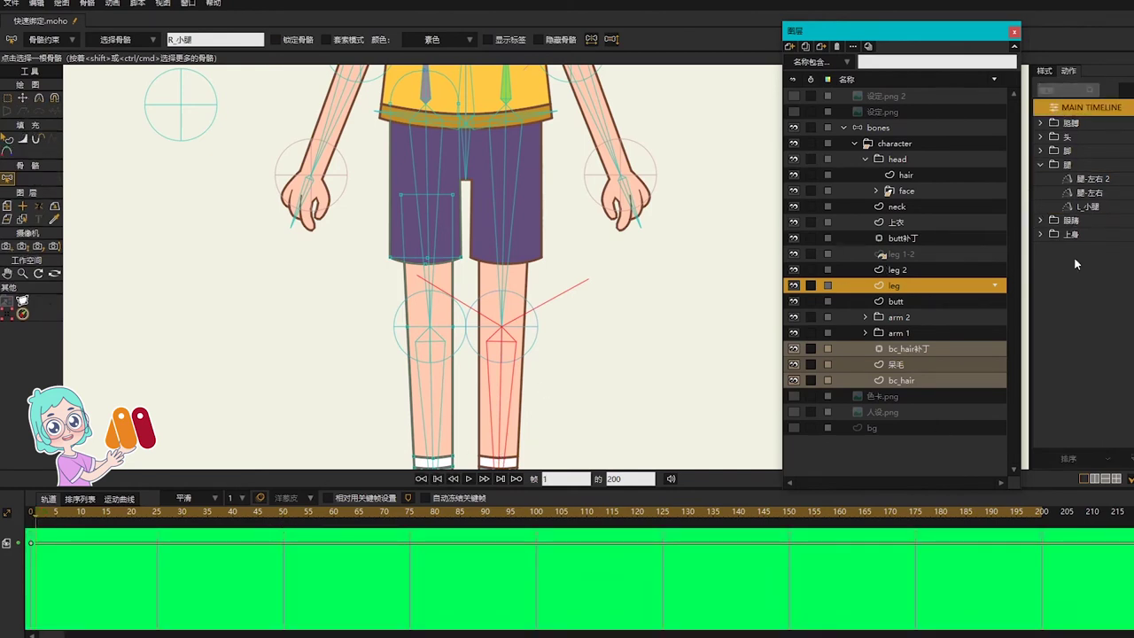
From frame 0 of the bones layer, create the R_小腿 smart bone action inside the 腿 folder
{"action": "left_click", "coordinate": [879, 128]}
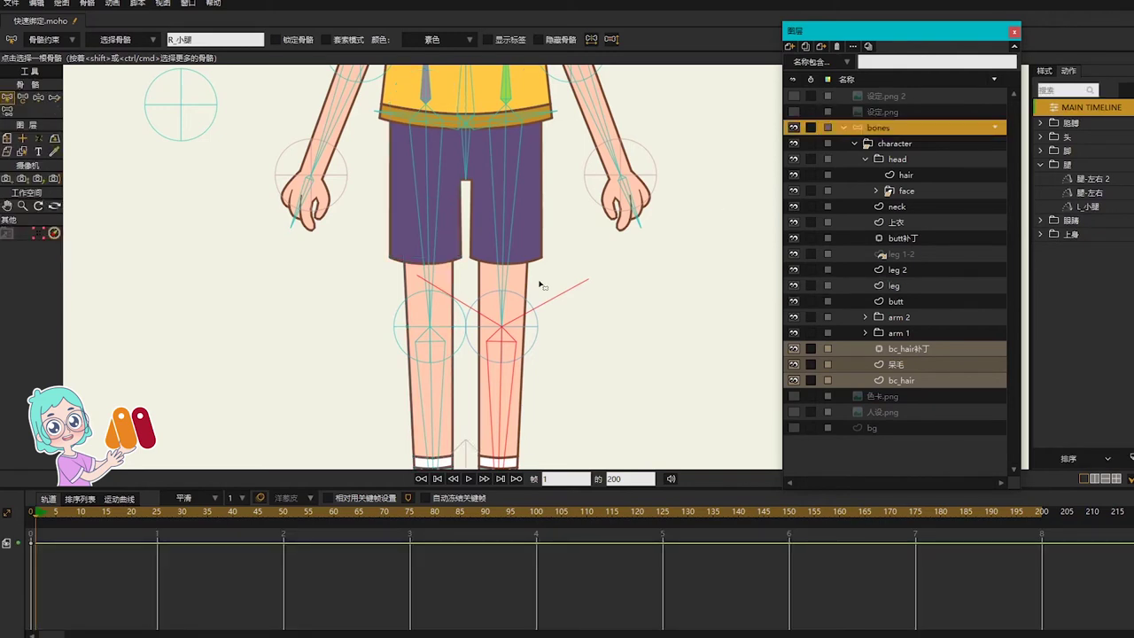
{"action": "left_click", "coordinate": [31, 513]}
{"action": "left_click", "coordinate": [1066, 166]}
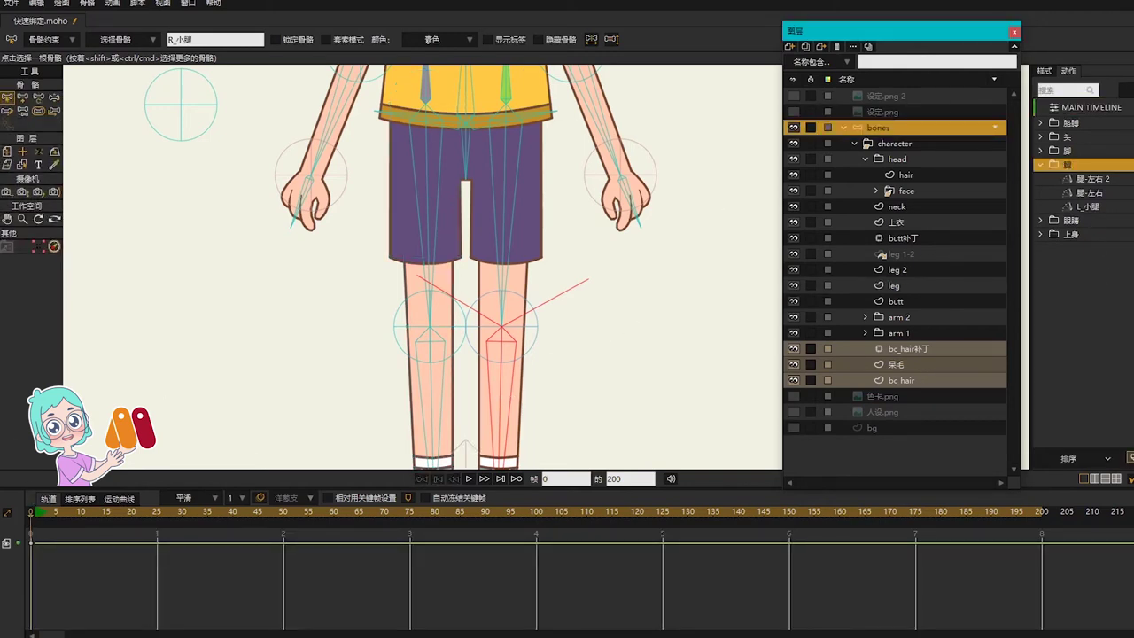
{"action": "left_click", "coordinate": [1130, 458]}
At frame 50, rotate the R_小腿 bone outward and up, and paste the copied knee keyframes into the leg 2 layer at frame 25
{"action": "left_click", "coordinate": [284, 513]}
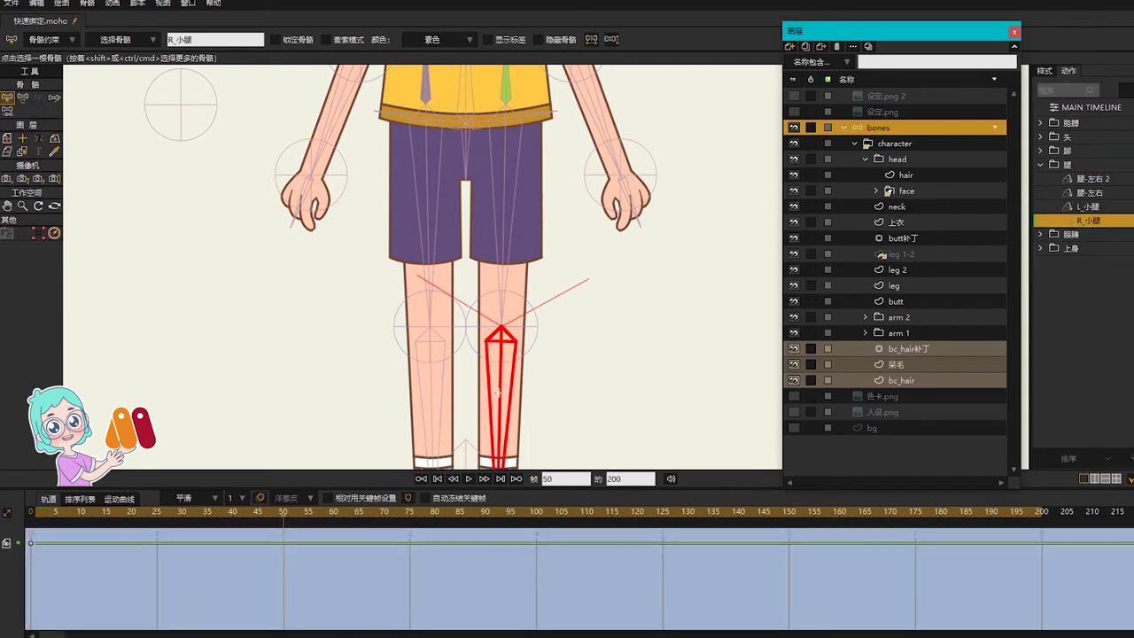
{"action": "key", "text": "t"}
{"action": "left_click_drag", "start_coordinate": [498, 393], "coordinate": [567, 292]}
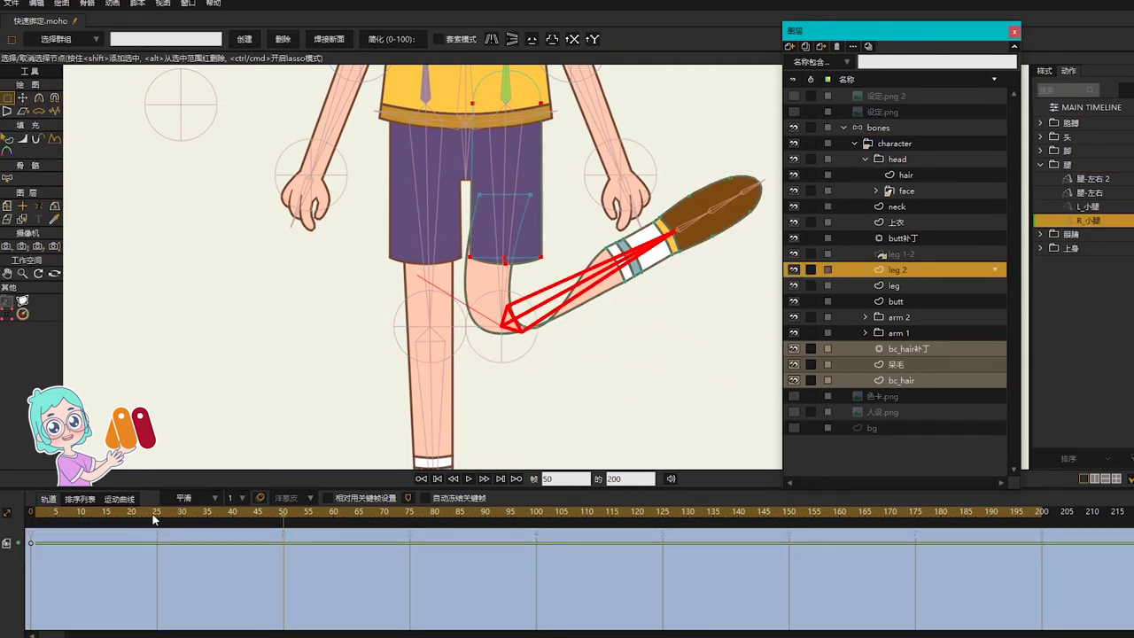
{"action": "left_click", "coordinate": [156, 513]}
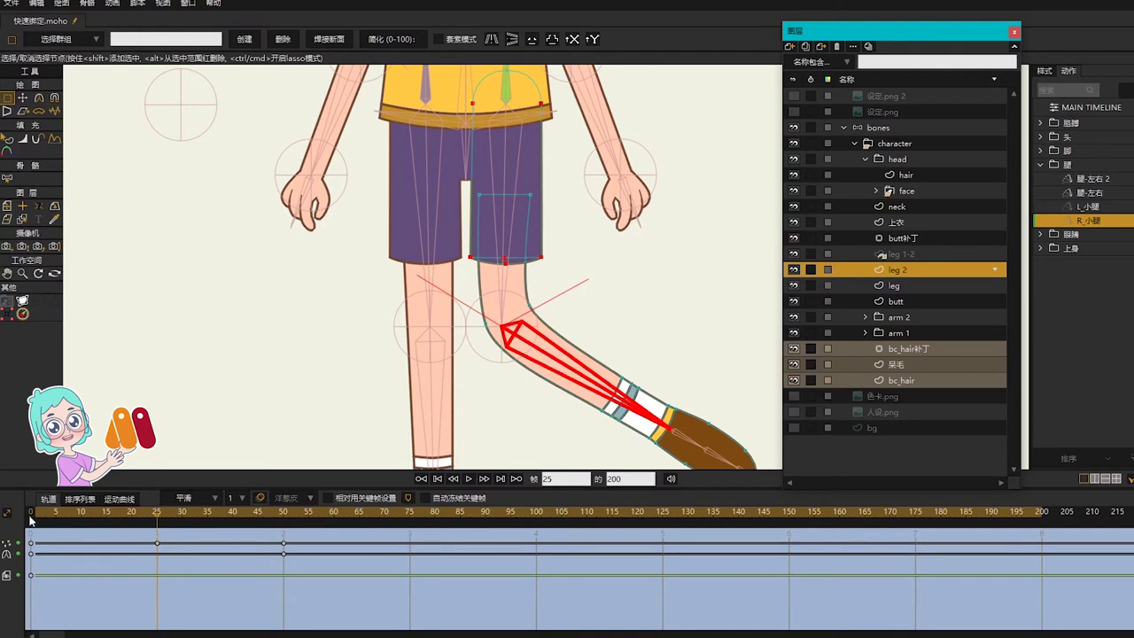
{"action": "left_click_drag", "start_coordinate": [43, 511], "coordinate": [298, 514]}
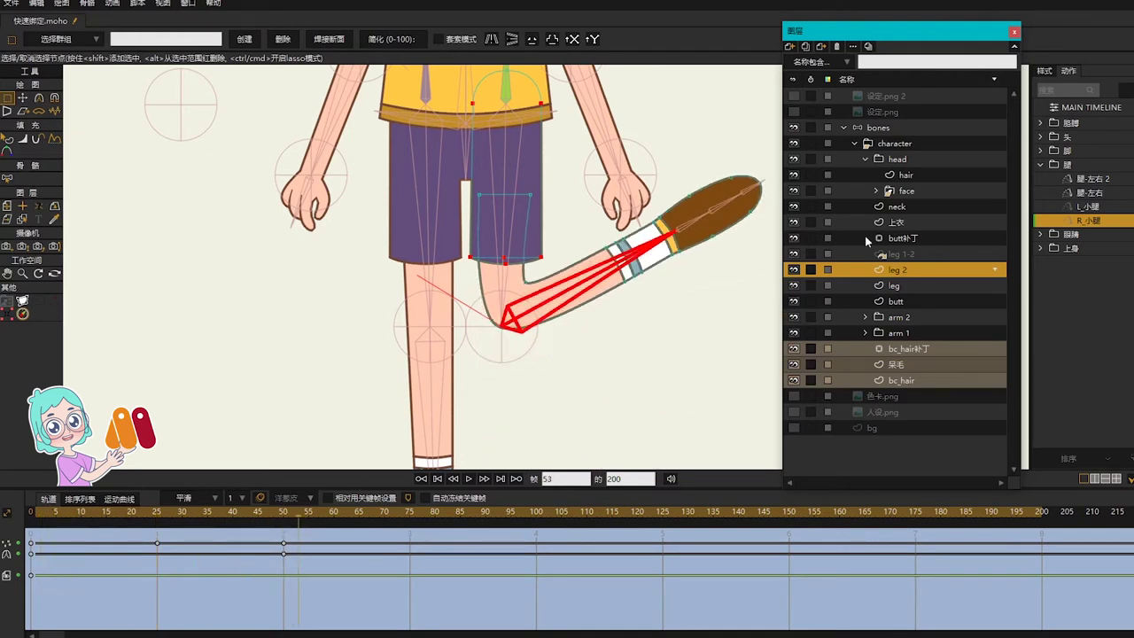
Return to the main timeline, select the L_小腿 bone on the bones layer, and create the L_小腿 2 smart bone action
{"action": "left_click", "coordinate": [1061, 108]}
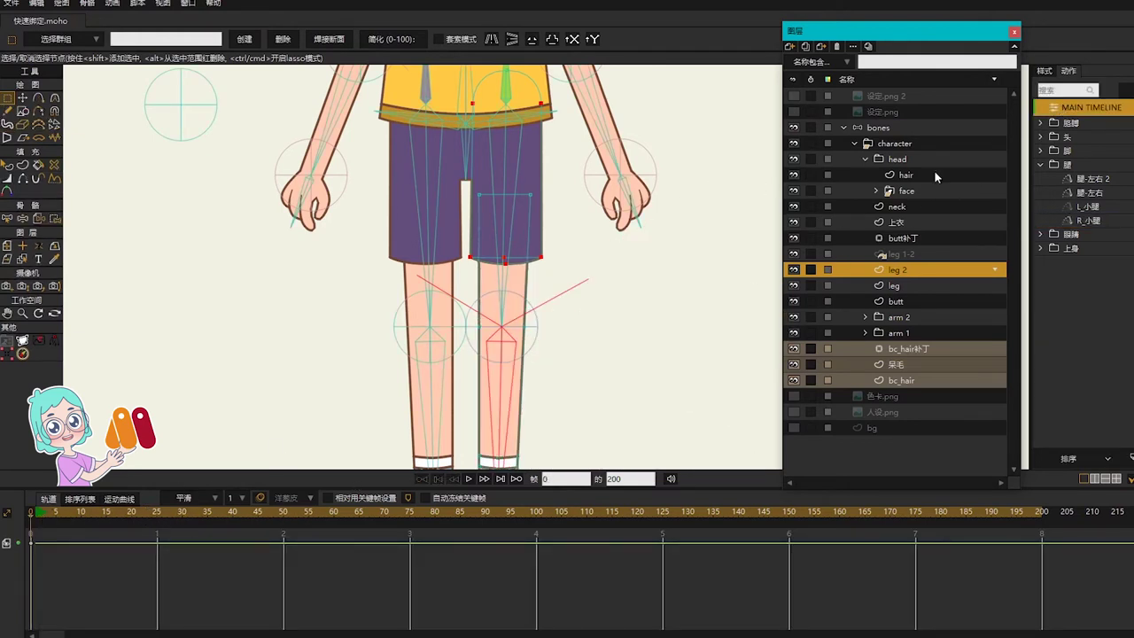
{"action": "left_click", "coordinate": [878, 127]}
{"action": "left_click", "coordinate": [1087, 221]}
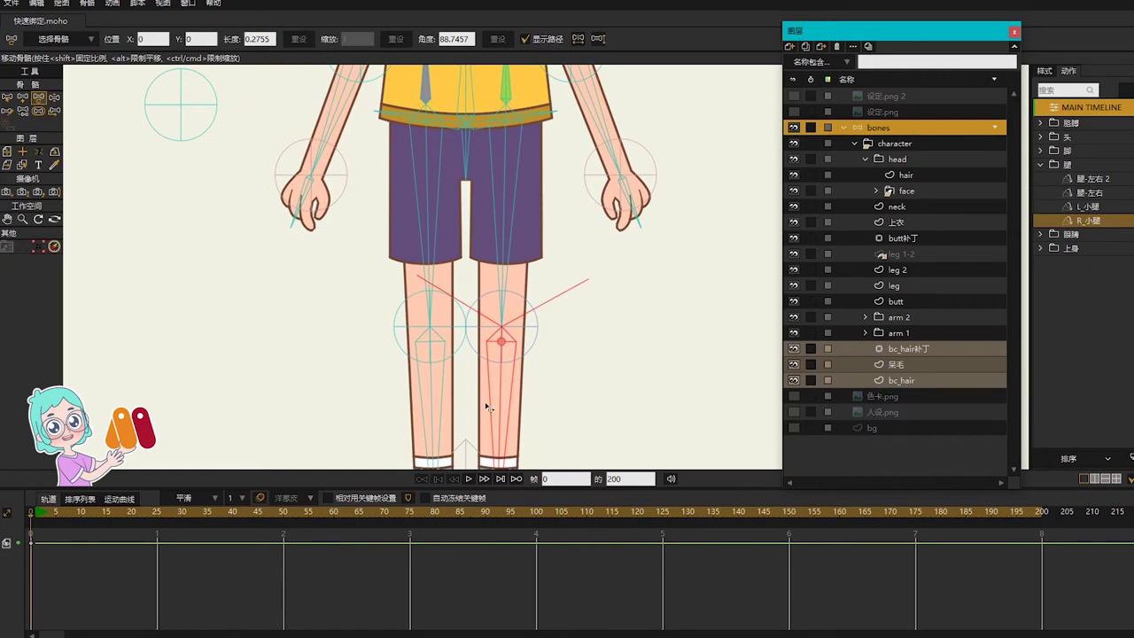
{"action": "key", "text": "b"}
{"action": "left_click", "coordinate": [430, 398]}
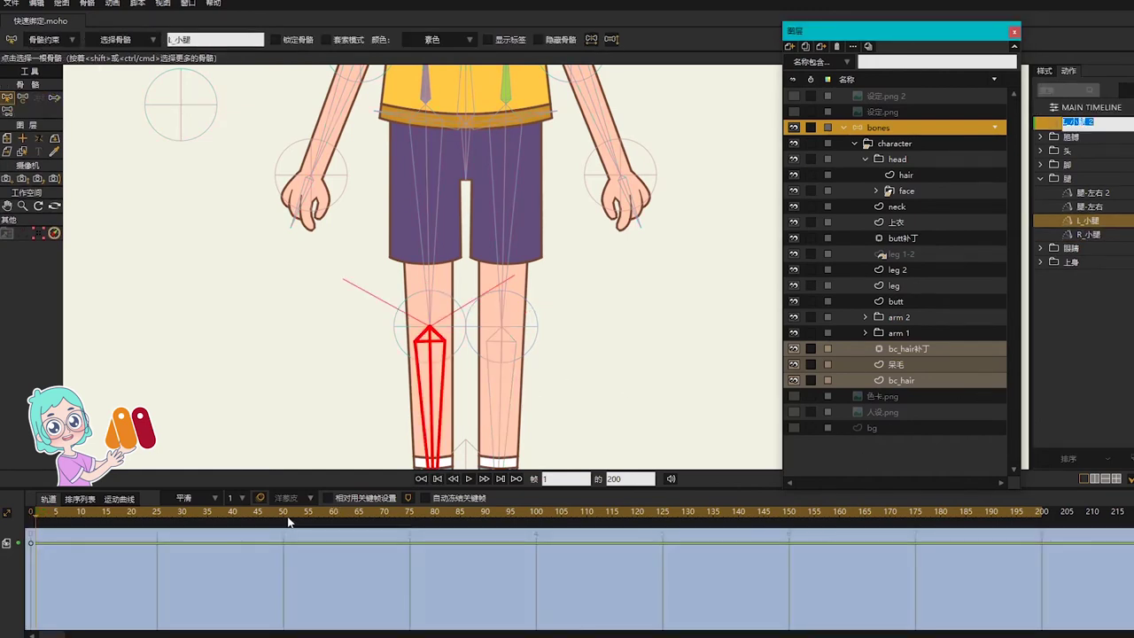
At frame 50, rotate the L_小腿 bone inward and up across the other leg, and select the leg layer
{"action": "left_click", "coordinate": [284, 515]}
{"action": "key", "text": "t"}
{"action": "left_click_drag", "start_coordinate": [445, 401], "coordinate": [532, 266]}
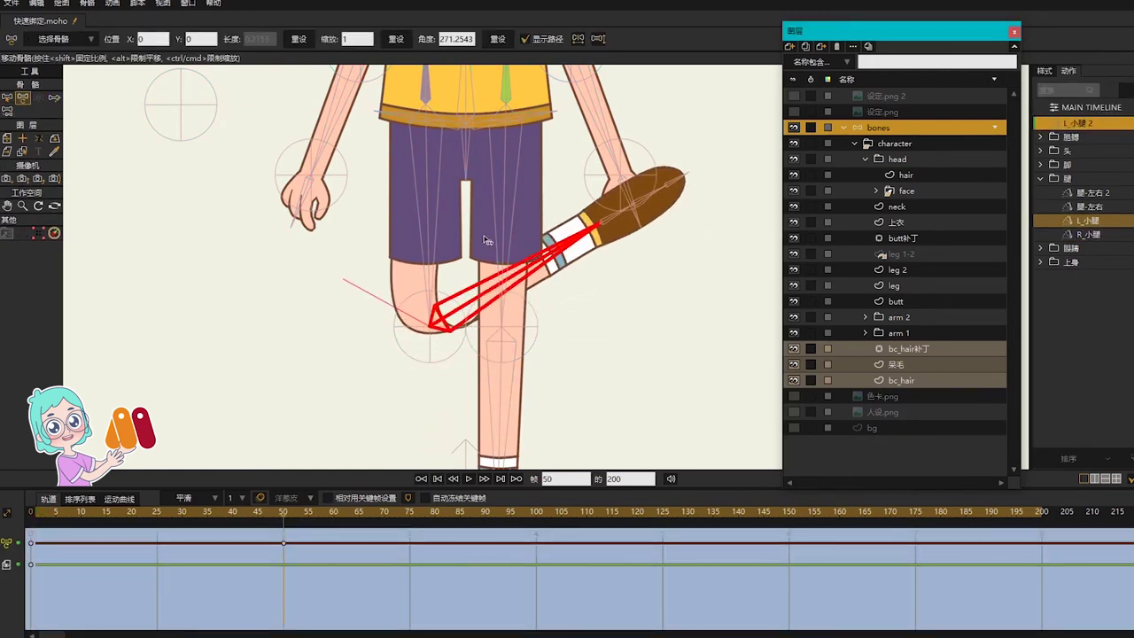
{"action": "right_click", "coordinate": [544, 276], "text": "alt"}
{"action": "scroll", "coordinate": [475, 282], "scroll_direction": "up", "scroll_amount": 3}
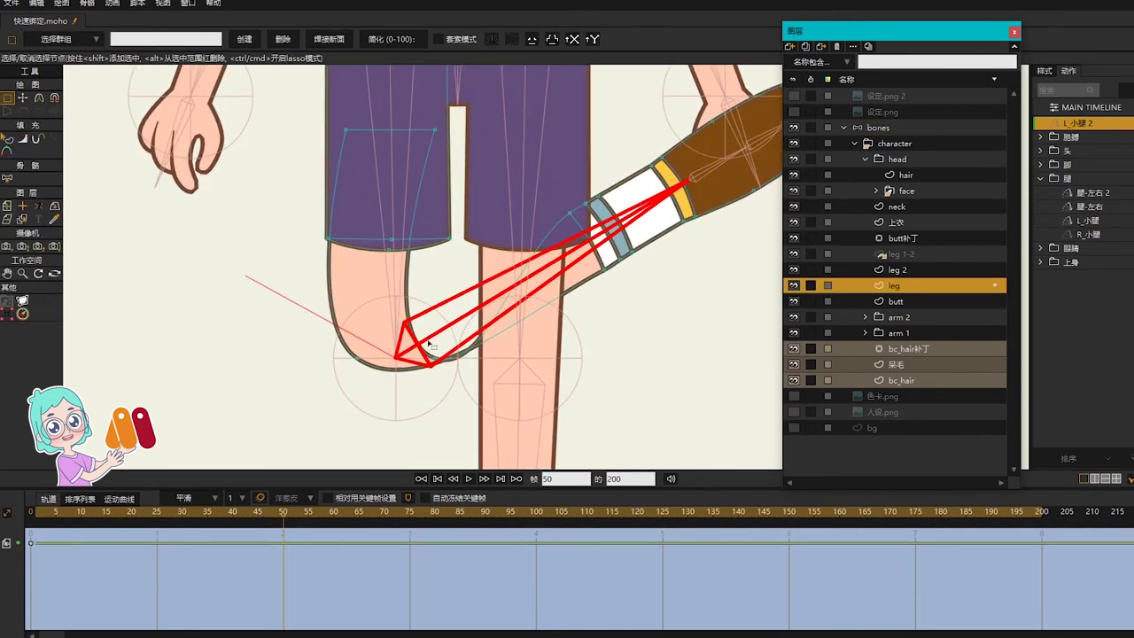
At frame 50, move the leg layer's inner knee point up and reposition the outer knee point, then check the bend
{"action": "key", "text": "t"}
{"action": "left_click_drag", "start_coordinate": [428, 347], "coordinate": [419, 301]}
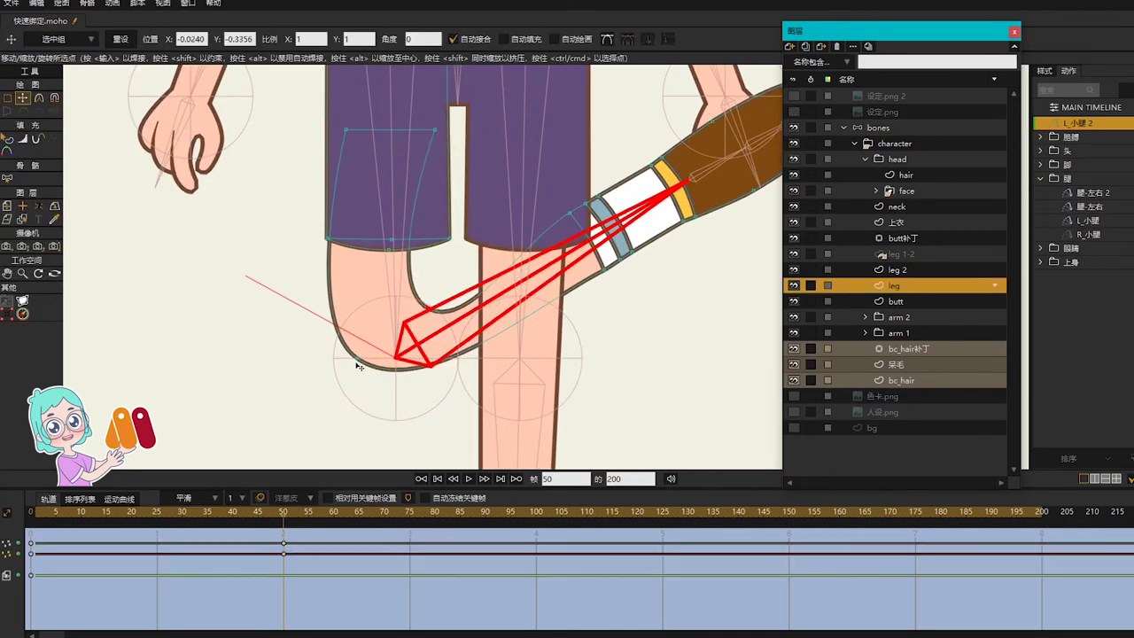
{"action": "left_click_drag", "start_coordinate": [359, 363], "coordinate": [382, 372]}
{"action": "left_click_drag", "start_coordinate": [429, 308], "coordinate": [424, 292]}
{"action": "left_click_drag", "start_coordinate": [383, 372], "coordinate": [377, 367]}
{"action": "left_click_drag", "start_coordinate": [32, 512], "coordinate": [283, 524]}
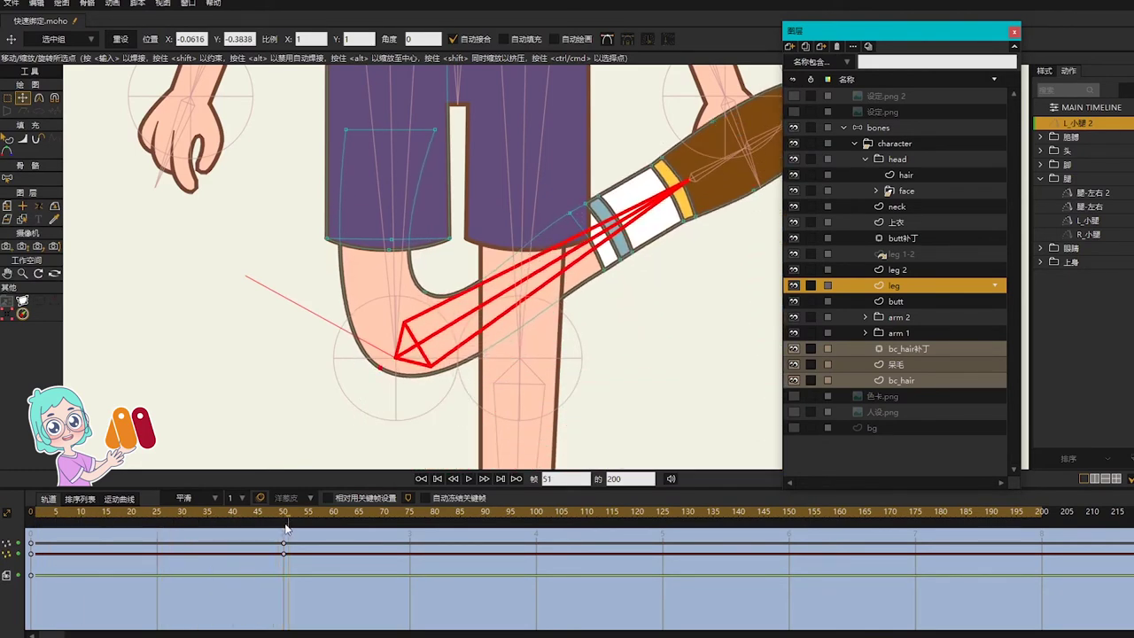
Sharpen the inner knee point's curvature to about 0.04 and nudge the outer knee point outward and up at frame 50
{"action": "key", "text": "c"}
{"action": "left_click_drag", "start_coordinate": [422, 295], "coordinate": [208, 306]}
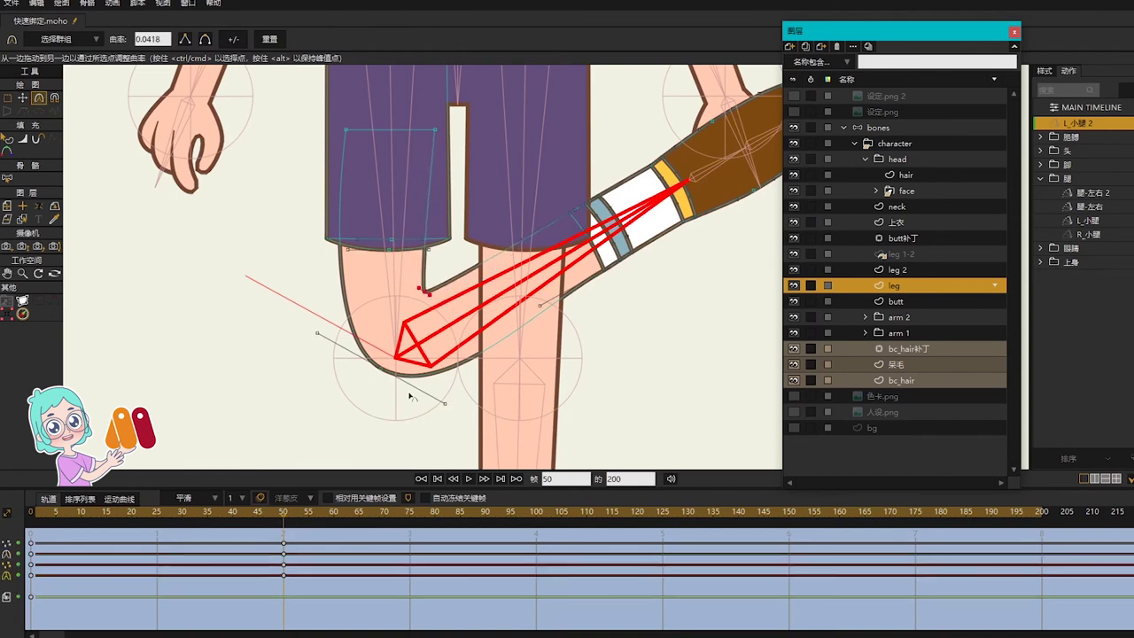
{"action": "key", "text": "ctrl+z"}
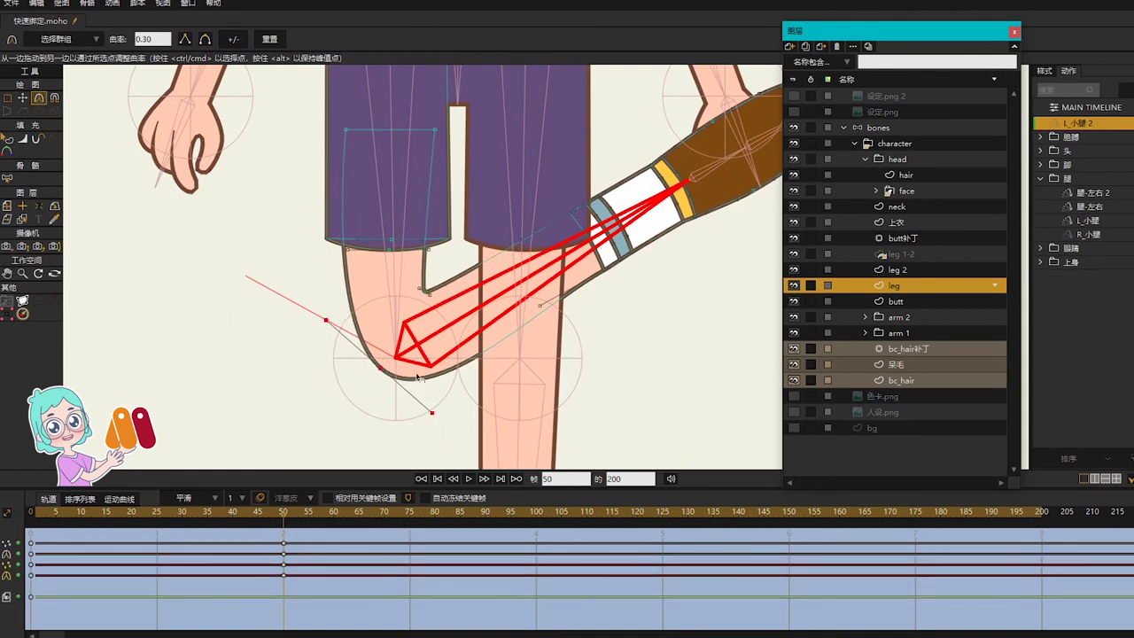
{"action": "key", "text": "t"}
{"action": "left_click_drag", "start_coordinate": [380, 367], "coordinate": [373, 361]}
Inspect the calf curve handles at frame 50 and nudge the outer and inner knee points slightly upward
{"action": "key", "text": "c"}
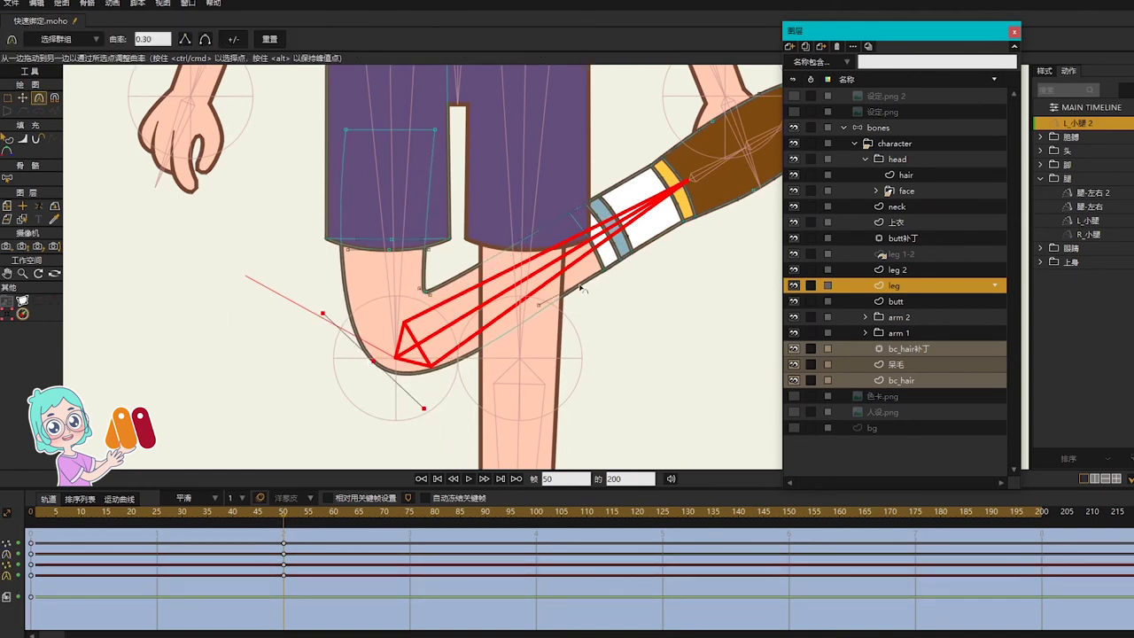
{"action": "left_click", "coordinate": [541, 307]}
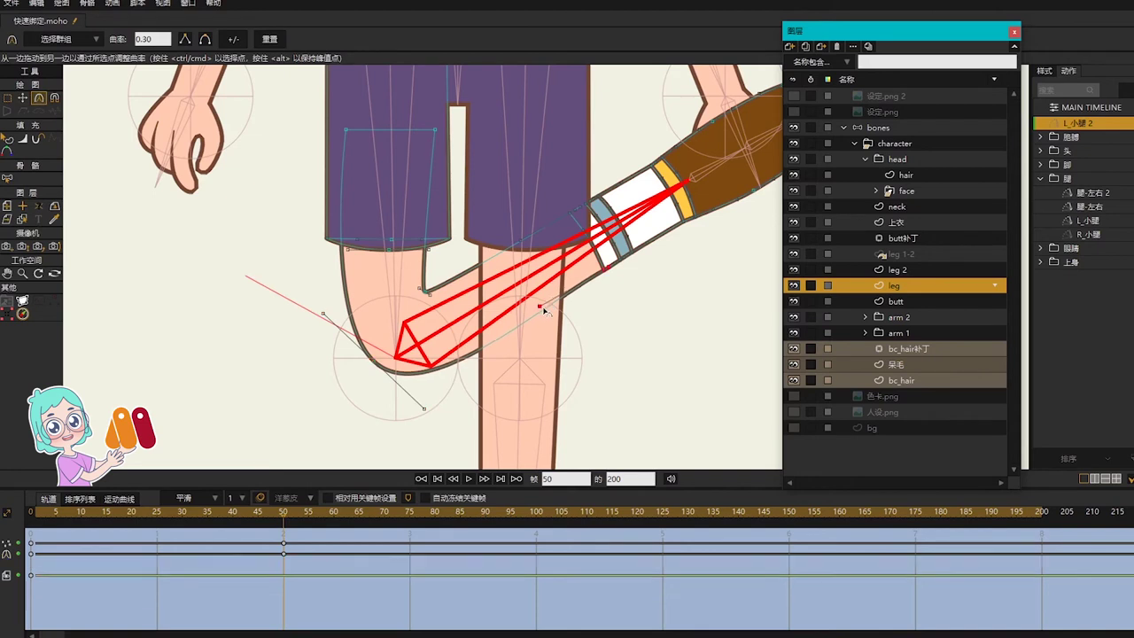
{"action": "left_click", "coordinate": [522, 241]}
{"action": "left_click", "coordinate": [613, 263]}
{"action": "left_click_drag", "start_coordinate": [659, 257], "coordinate": [628, 295]}
{"action": "key", "text": "t"}
{"action": "left_click", "coordinate": [342, 399]}
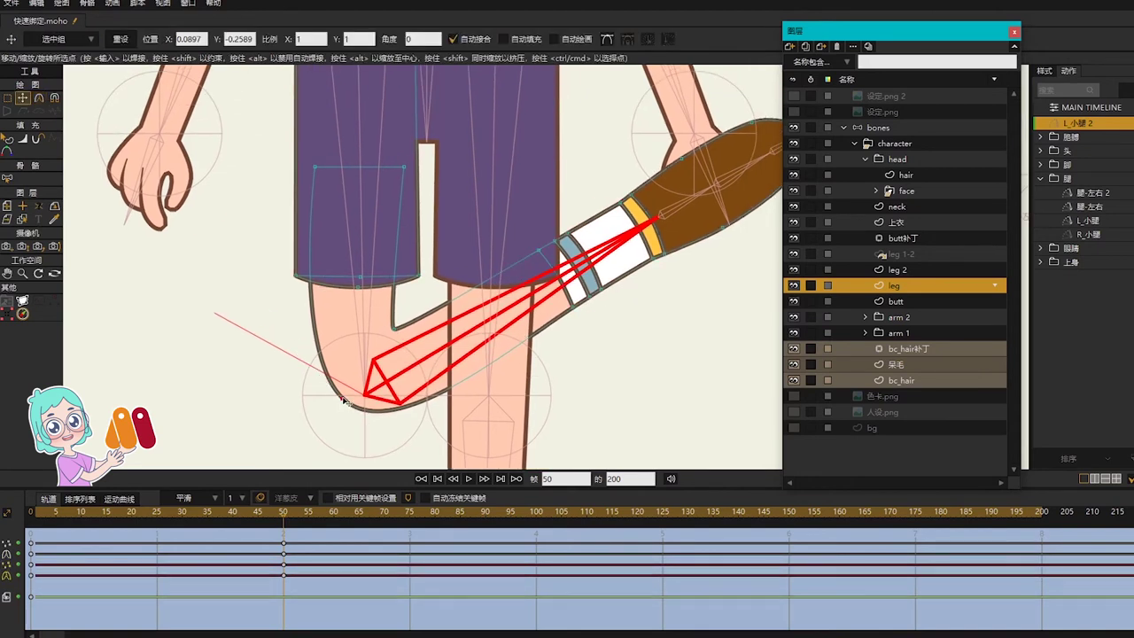
{"action": "left_click", "coordinate": [396, 326]}
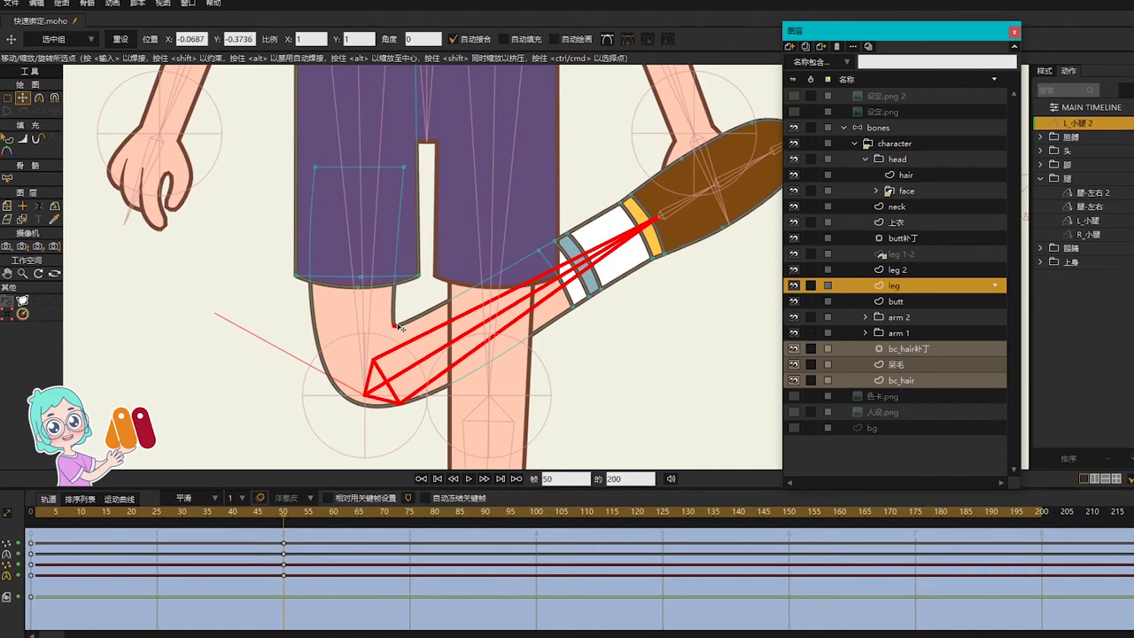
At frame 25, move the inner knee point slightly outward to correct the half-bent knee of the leg layer
{"action": "left_click_drag", "start_coordinate": [274, 513], "coordinate": [152, 530]}
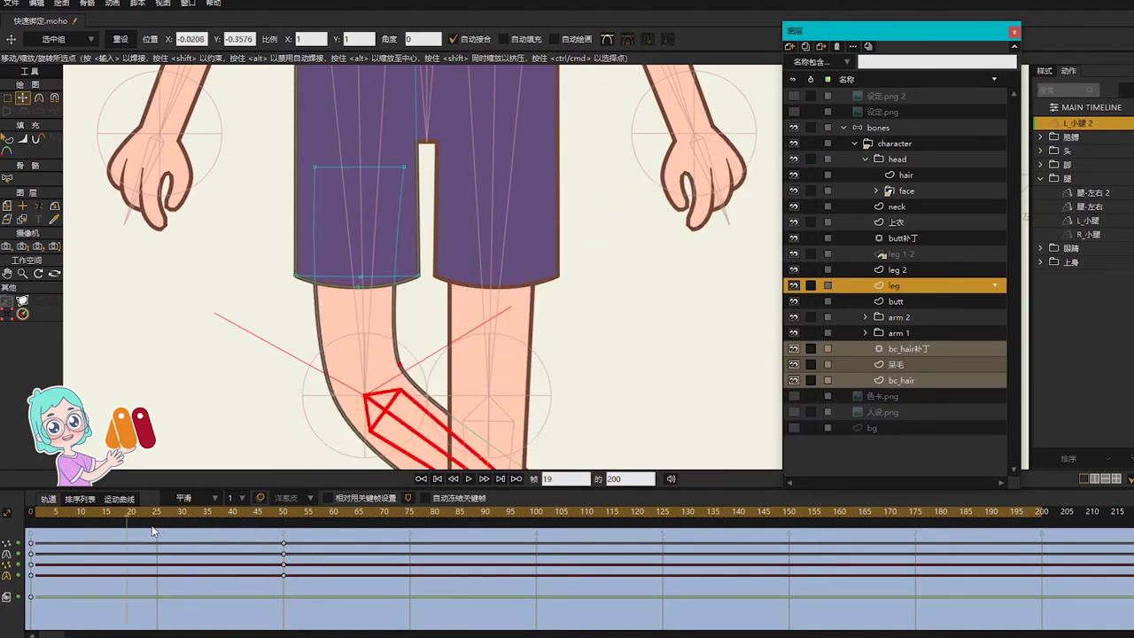
{"action": "left_click", "coordinate": [154, 529]}
{"action": "left_click_drag", "start_coordinate": [398, 362], "coordinate": [408, 360]}
{"action": "scroll", "coordinate": [496, 351], "scroll_direction": "down", "scroll_amount": 3}
{"action": "left_click_drag", "start_coordinate": [627, 387], "coordinate": [580, 288]}
{"action": "scroll", "coordinate": [478, 363], "scroll_direction": "up", "scroll_amount": 2}
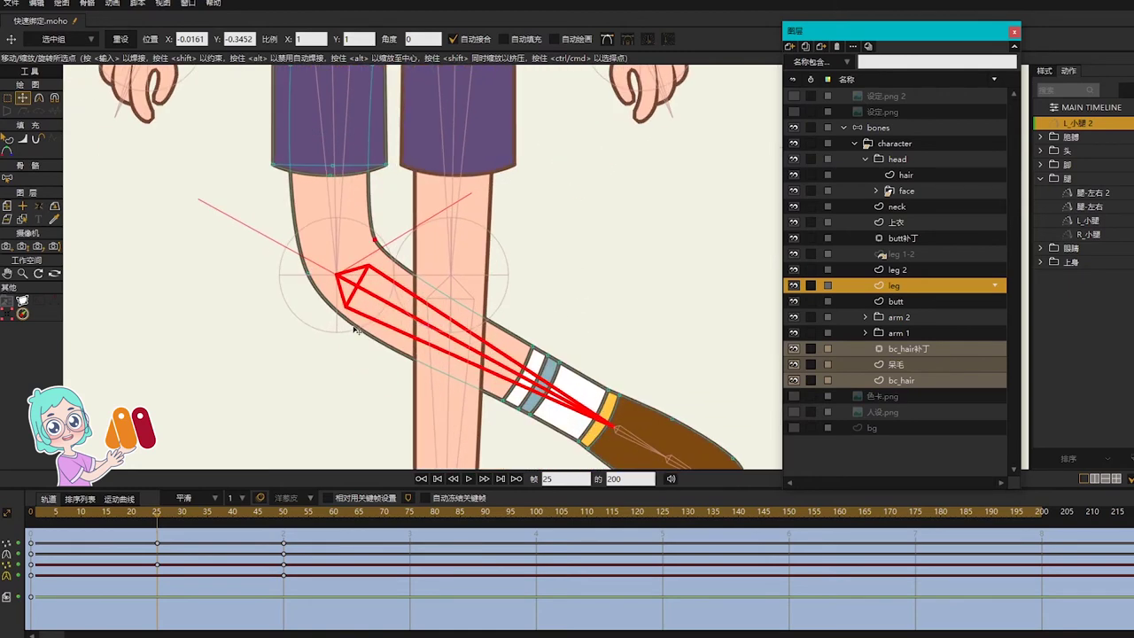
Fine-tune the curve handles of the inner and outer knee points at frame 25
{"action": "key", "text": "c"}
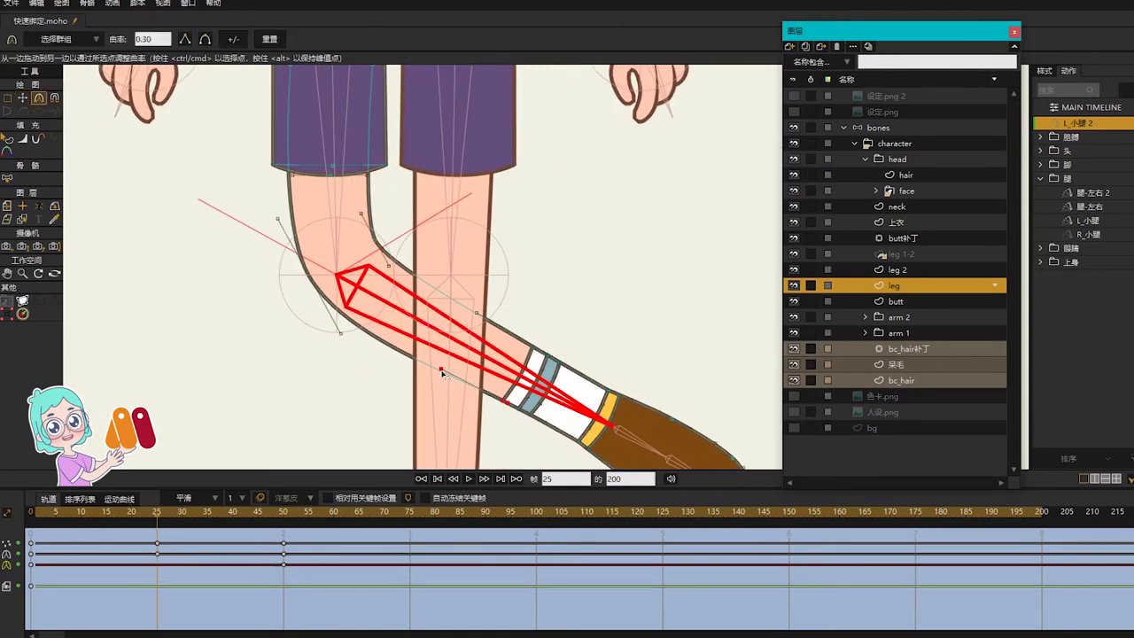
{"action": "left_click_drag", "start_coordinate": [386, 270], "coordinate": [389, 271]}
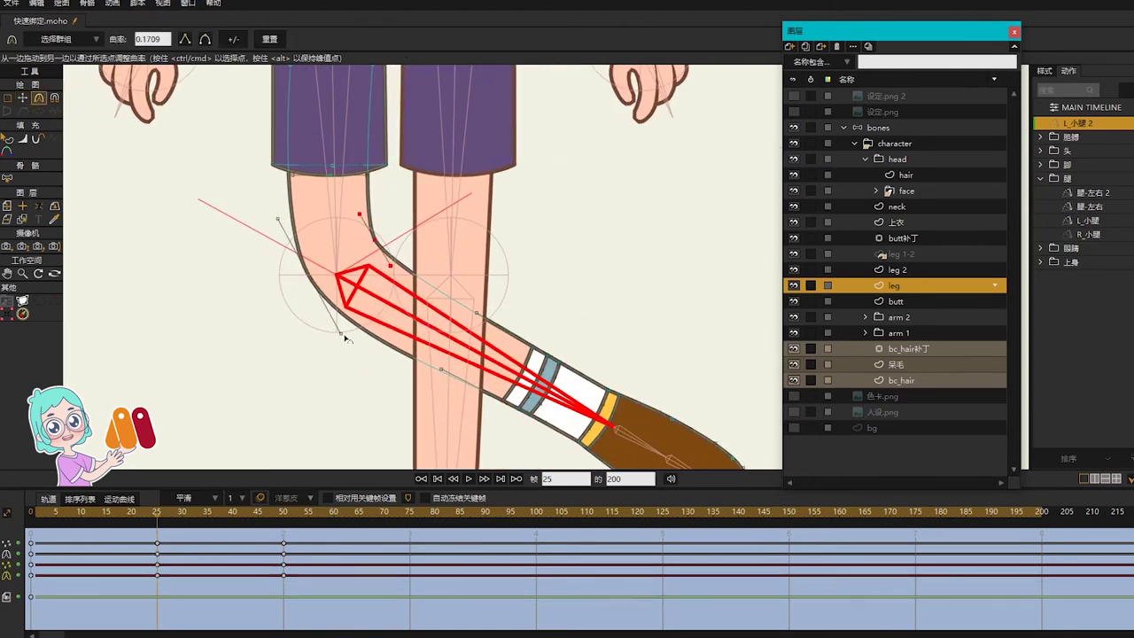
{"action": "left_click_drag", "start_coordinate": [347, 336], "coordinate": [351, 335]}
{"action": "scroll", "coordinate": [352, 336], "scroll_direction": "down", "scroll_amount": 2}
At frame 50, nudge the inner knee point, and copy the leg layer's knee keyframes at frames 25 and 50
{"action": "left_click_drag", "start_coordinate": [263, 519], "coordinate": [284, 531]}
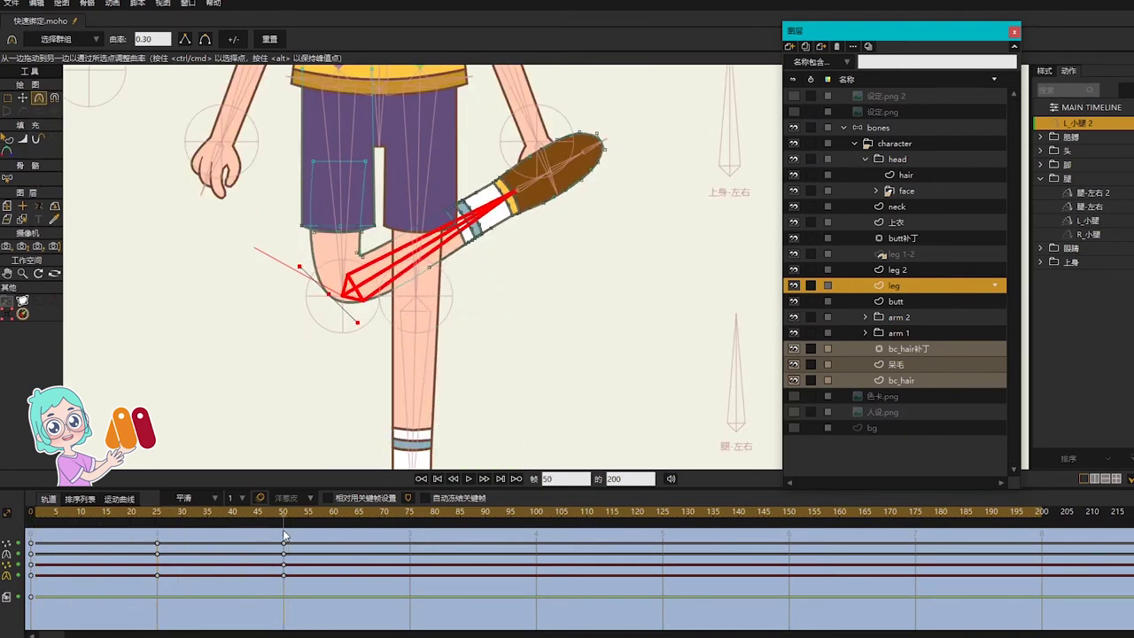
{"action": "scroll", "coordinate": [385, 230], "scroll_direction": "up", "scroll_amount": 2}
{"action": "key", "text": "t"}
{"action": "left_click_drag", "start_coordinate": [383, 228], "coordinate": [385, 228]}
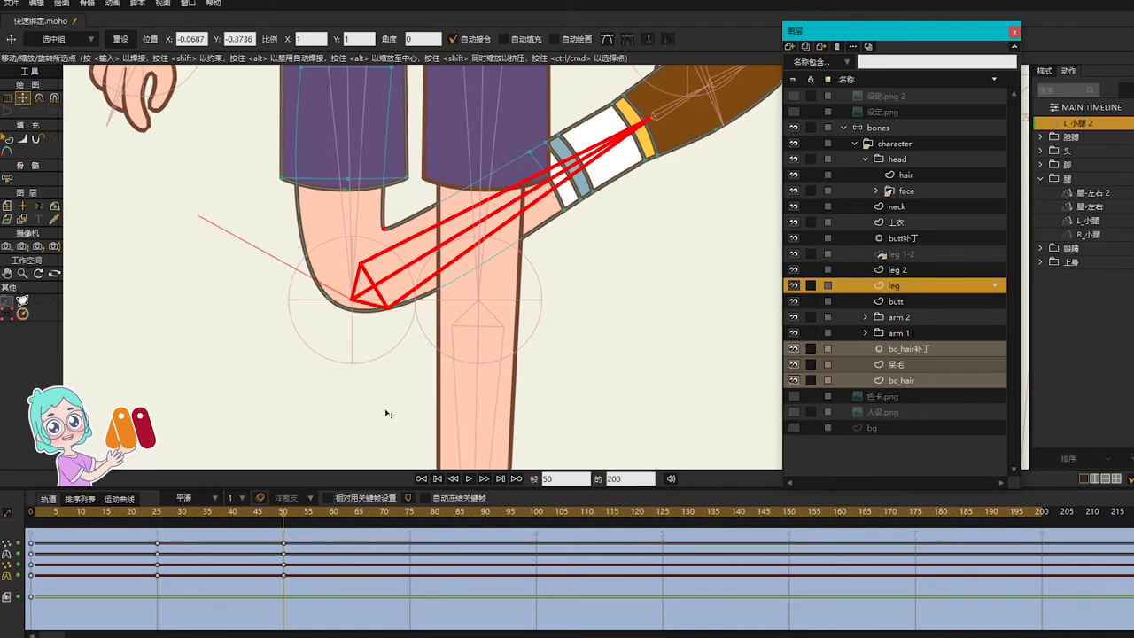
{"action": "left_click_drag", "start_coordinate": [314, 590], "coordinate": [111, 529]}
Return to the main timeline, select the R_小腿 bone on the bones layer, and create the R_小腿 2 smart bone action
{"action": "left_click", "coordinate": [1092, 106]}
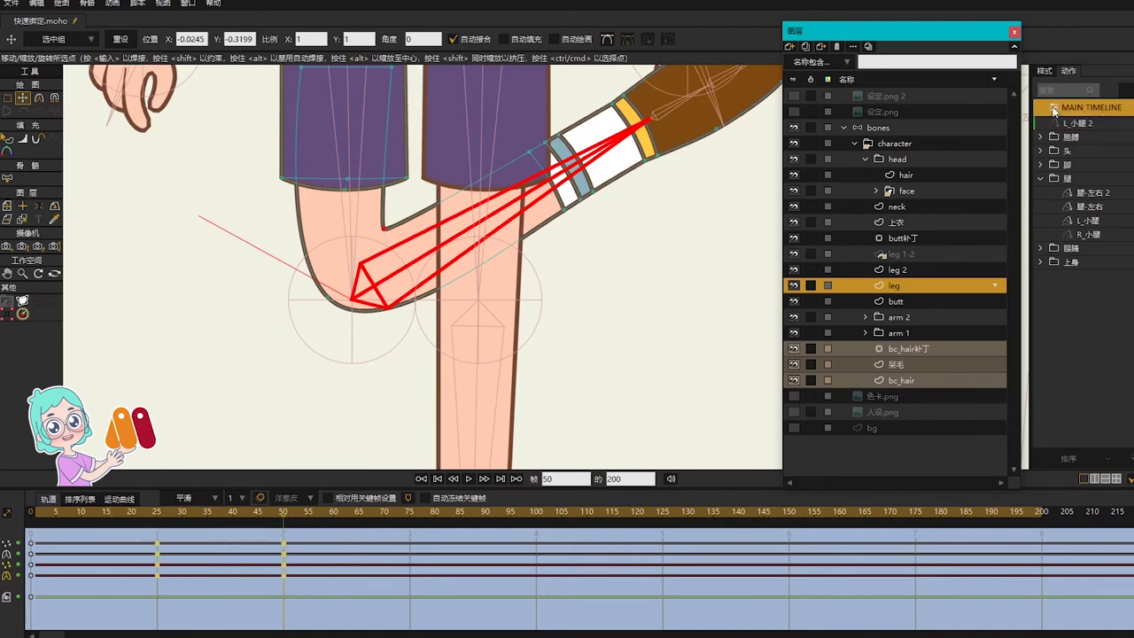
{"action": "scroll", "coordinate": [342, 305], "scroll_direction": "down", "scroll_amount": 2}
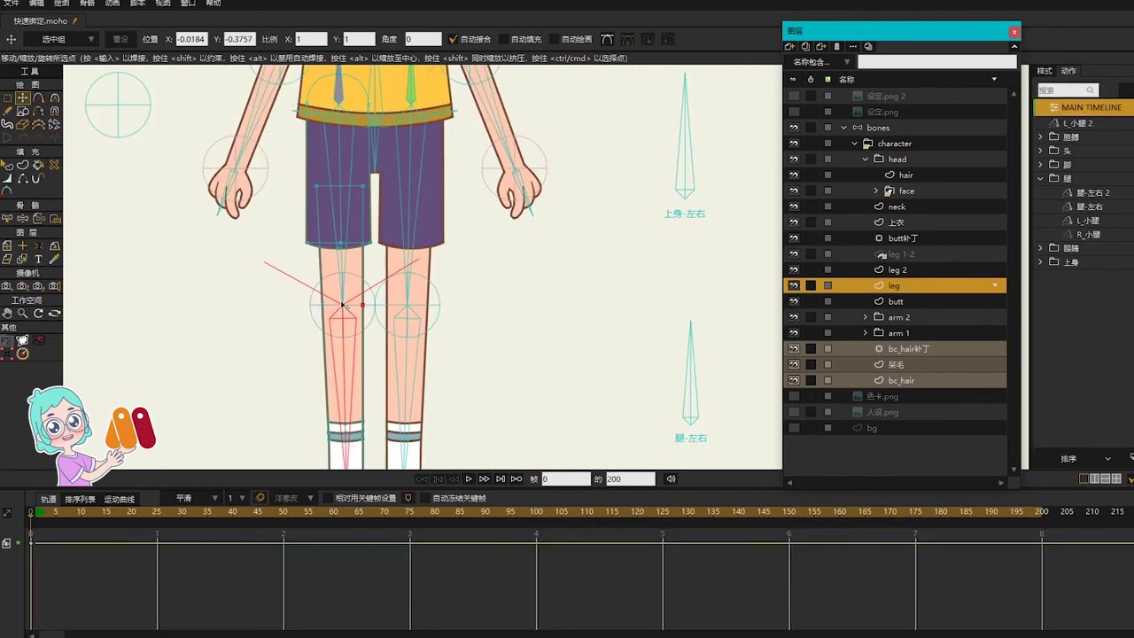
{"action": "left_click", "coordinate": [883, 127]}
{"action": "left_click", "coordinate": [1087, 235]}
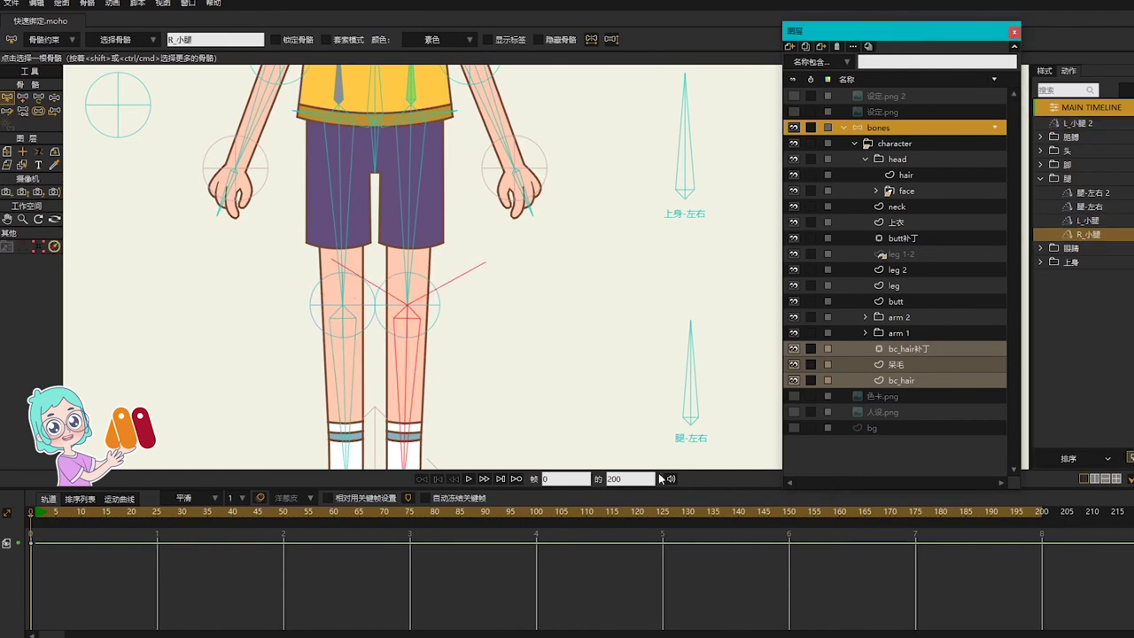
At frame 50, rotate the R_小腿 bone inward and up across the other leg to an angle of about 89°
{"action": "left_click", "coordinate": [284, 512]}
{"action": "key", "text": "t"}
{"action": "left_click_drag", "start_coordinate": [404, 428], "coordinate": [184, 122]}
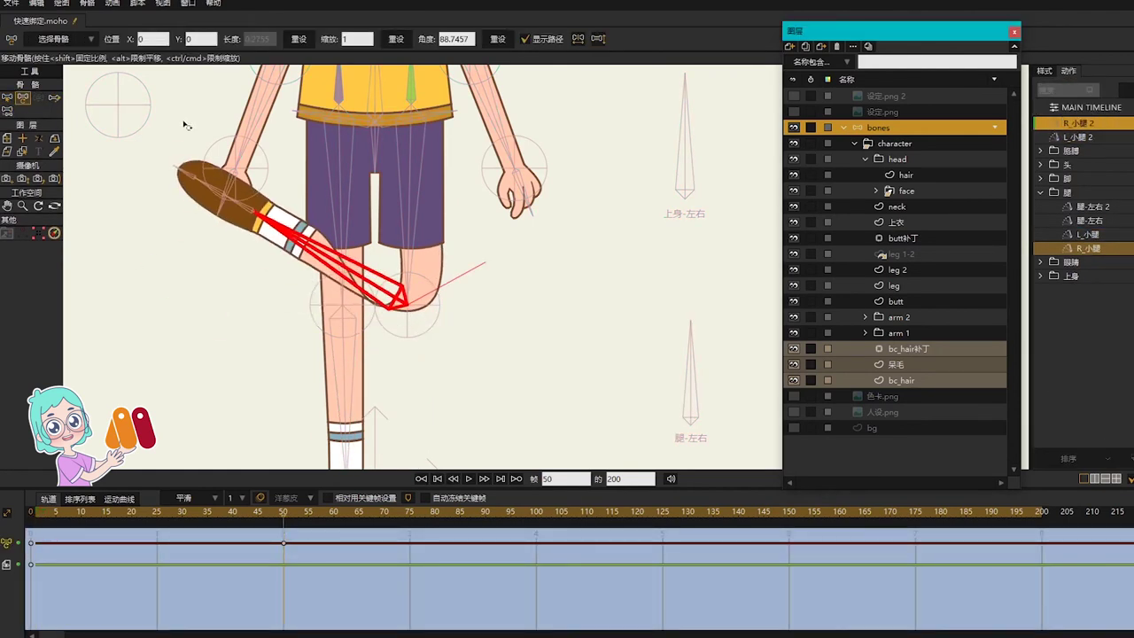
Paste the copied knee keyframes into the leg 2 layer at frame 25, check the bend, and file both new calf actions in the 腿 folder
{"action": "left_click", "coordinate": [897, 269]}
{"action": "left_click", "coordinate": [157, 513]}
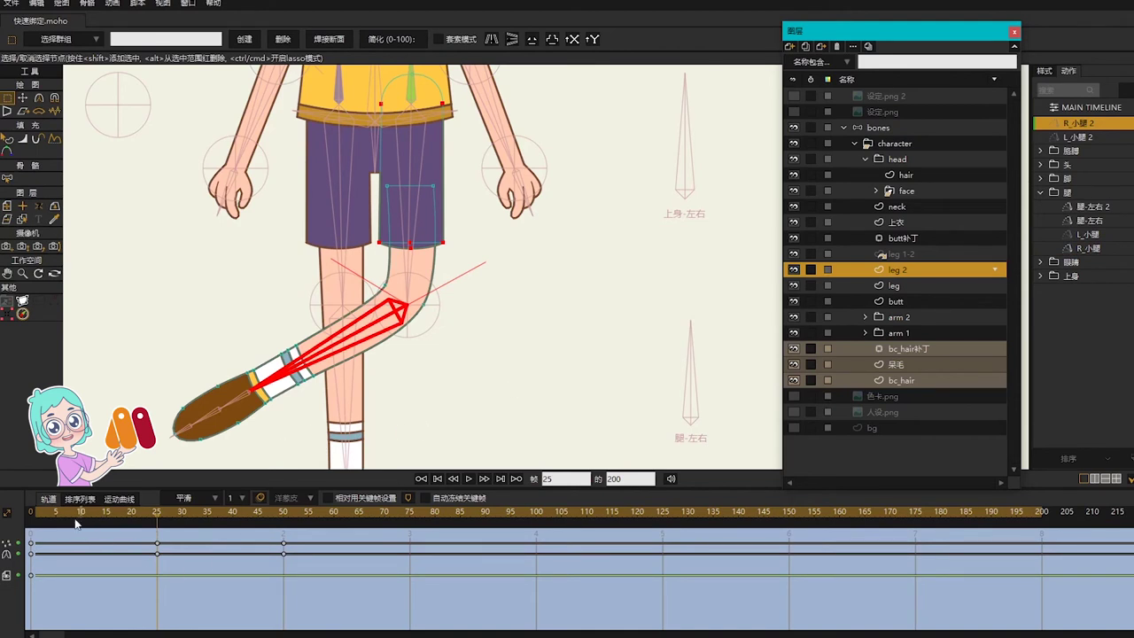
{"action": "left_click_drag", "start_coordinate": [37, 511], "coordinate": [258, 526]}
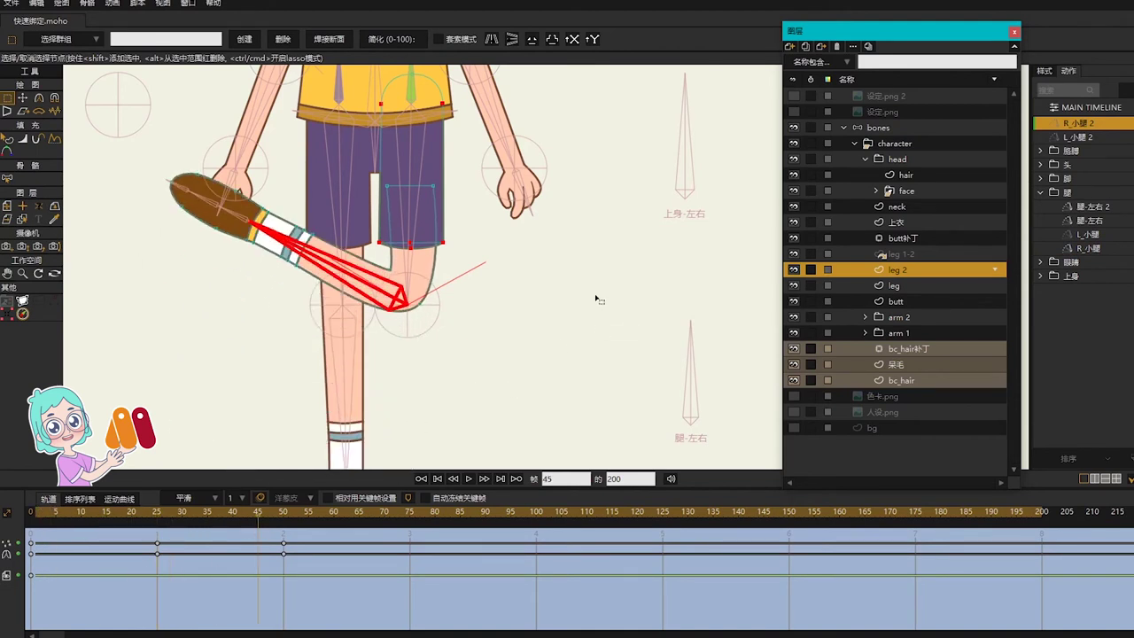
{"action": "left_click_drag", "start_coordinate": [118, 519], "coordinate": [283, 549]}
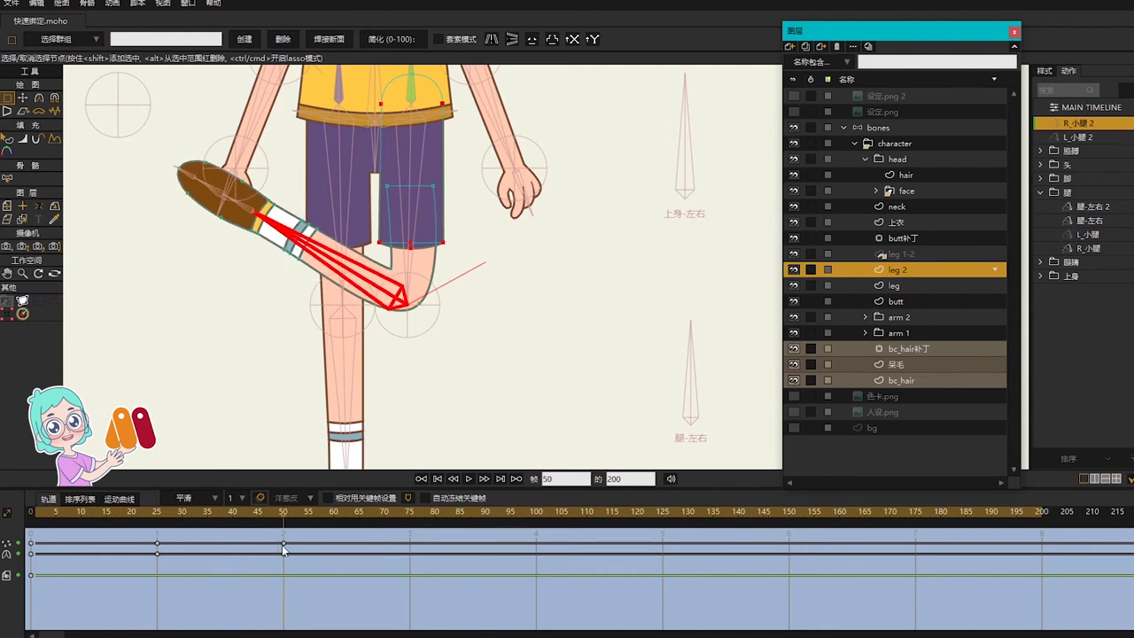
{"action": "left_click_drag", "start_coordinate": [103, 517], "coordinate": [161, 529]}
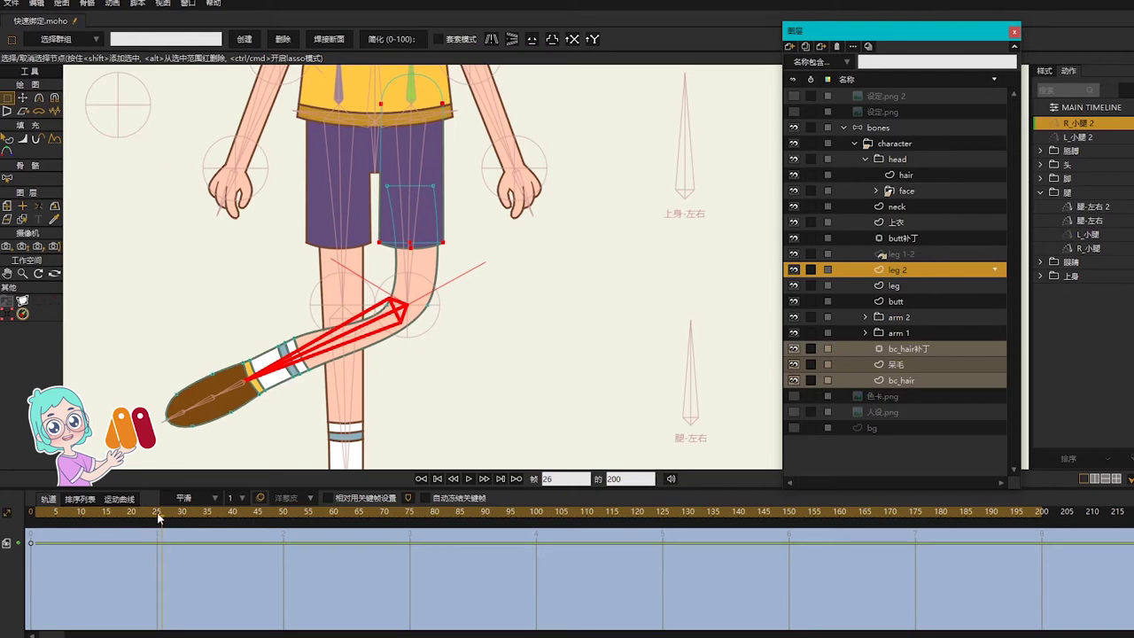
{"action": "left_click_drag", "start_coordinate": [162, 511], "coordinate": [155, 518]}
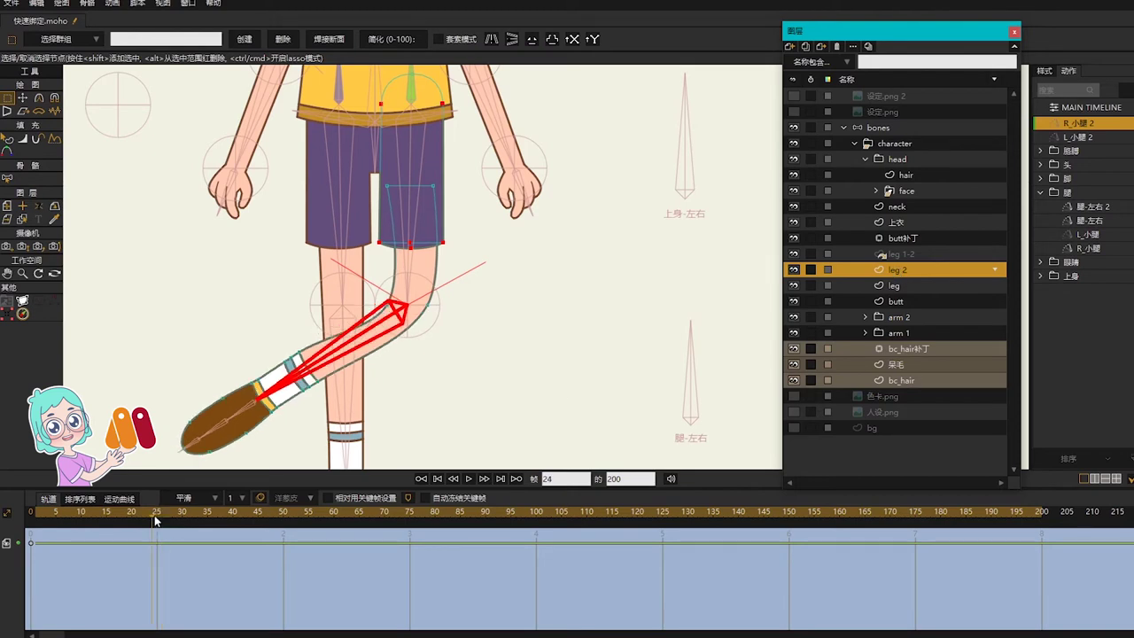
{"action": "left_click_drag", "start_coordinate": [48, 511], "coordinate": [286, 536]}
{"action": "double_click", "coordinate": [1091, 107]}
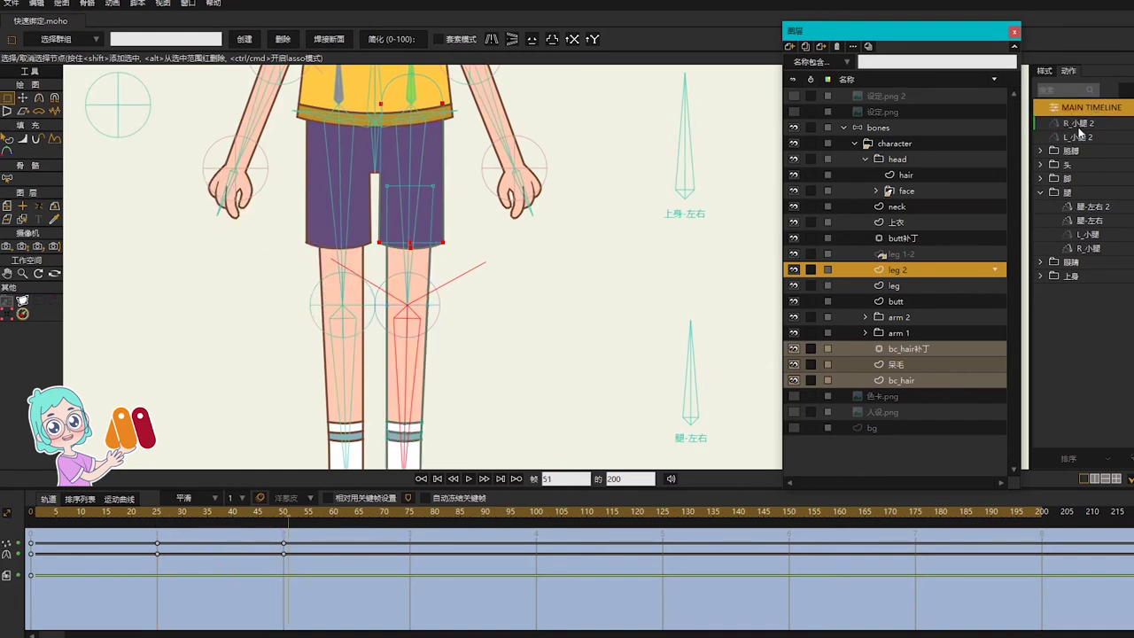
Test the rig by bending both legs sideways and swinging the L_脚_左右 and R_脚_左右 controllers
{"action": "left_click_drag", "start_coordinate": [465, 245], "coordinate": [479, 248]}
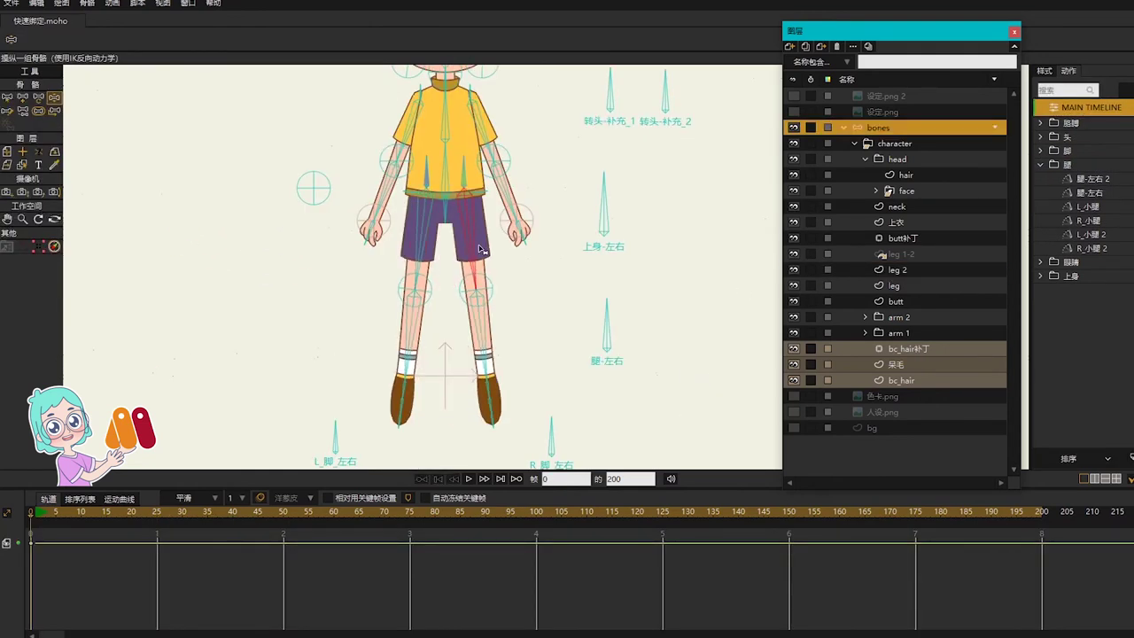
{"action": "left_click_drag", "start_coordinate": [479, 336], "coordinate": [565, 310]}
{"action": "left_click_drag", "start_coordinate": [407, 336], "coordinate": [466, 313]}
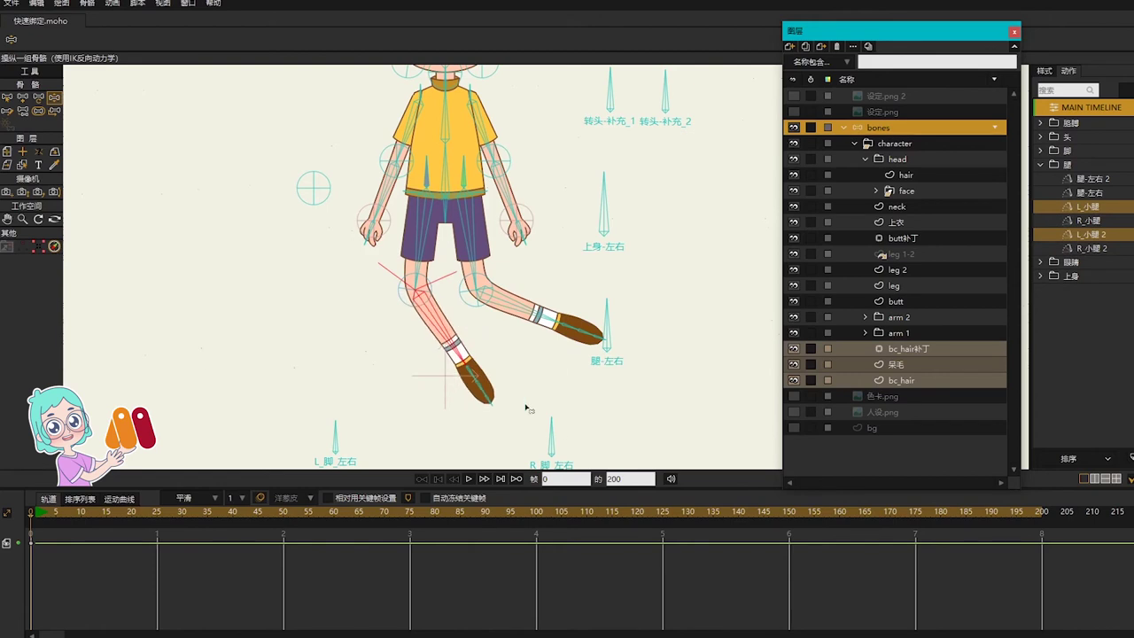
{"action": "left_click_drag", "start_coordinate": [553, 430], "coordinate": [424, 487]}
{"action": "left_click_drag", "start_coordinate": [340, 422], "coordinate": [217, 502]}
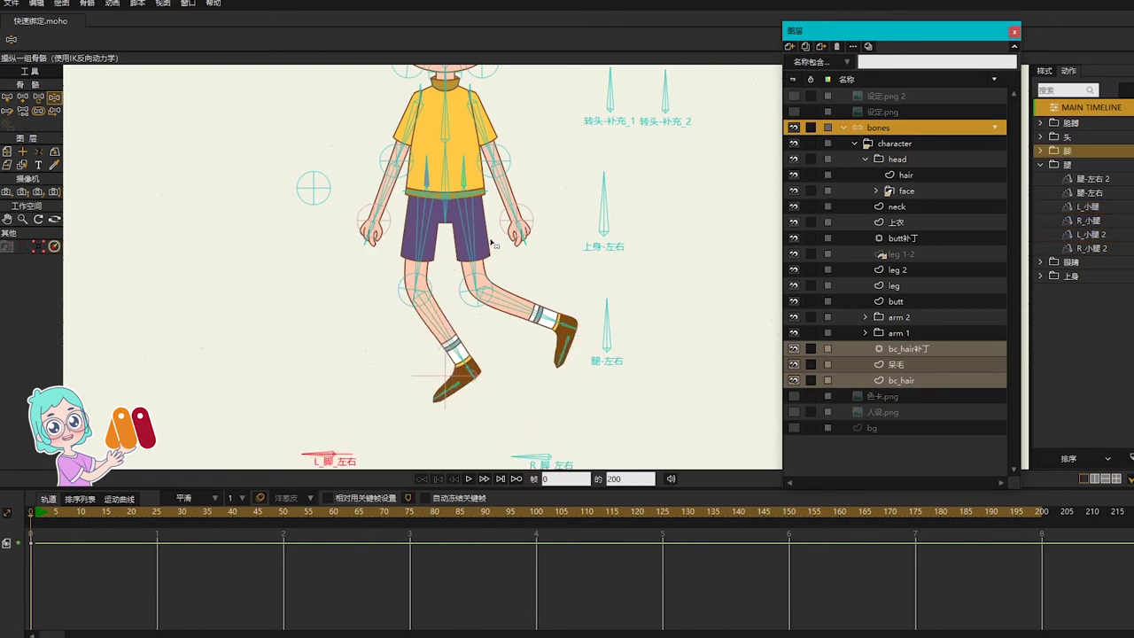
Draw a short vertical controller bone beside the character's screen-left arm and name it L_胳膊_纵深
{"action": "scroll", "coordinate": [491, 243], "scroll_direction": "down", "scroll_amount": 2}
{"action": "key", "text": "b"}
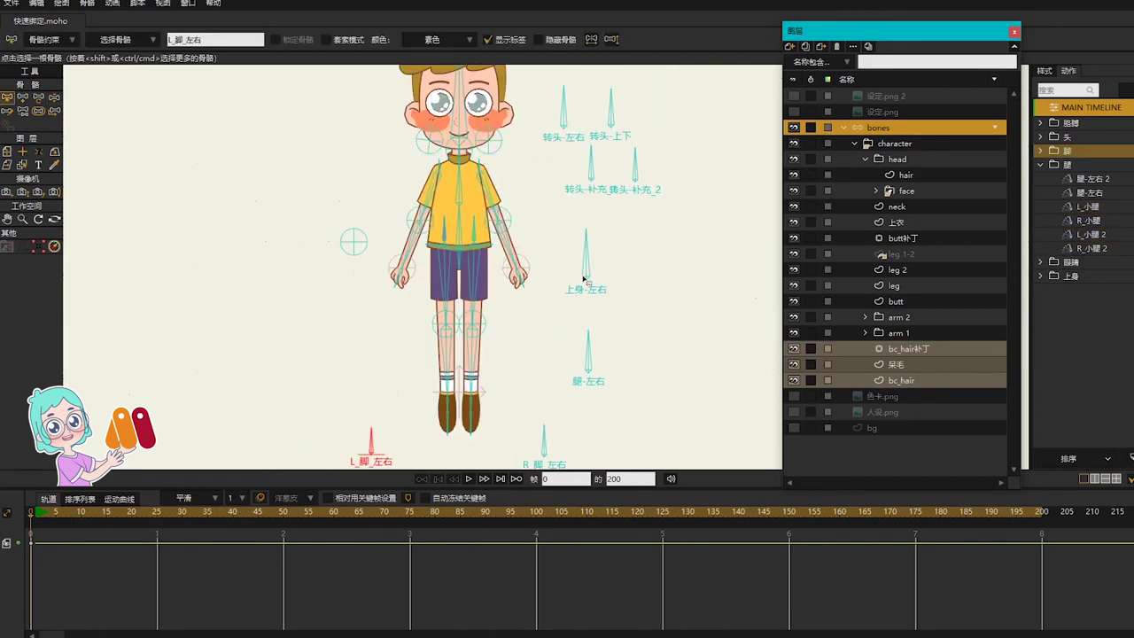
{"action": "left_click_drag", "start_coordinate": [230, 211], "coordinate": [230, 181]}
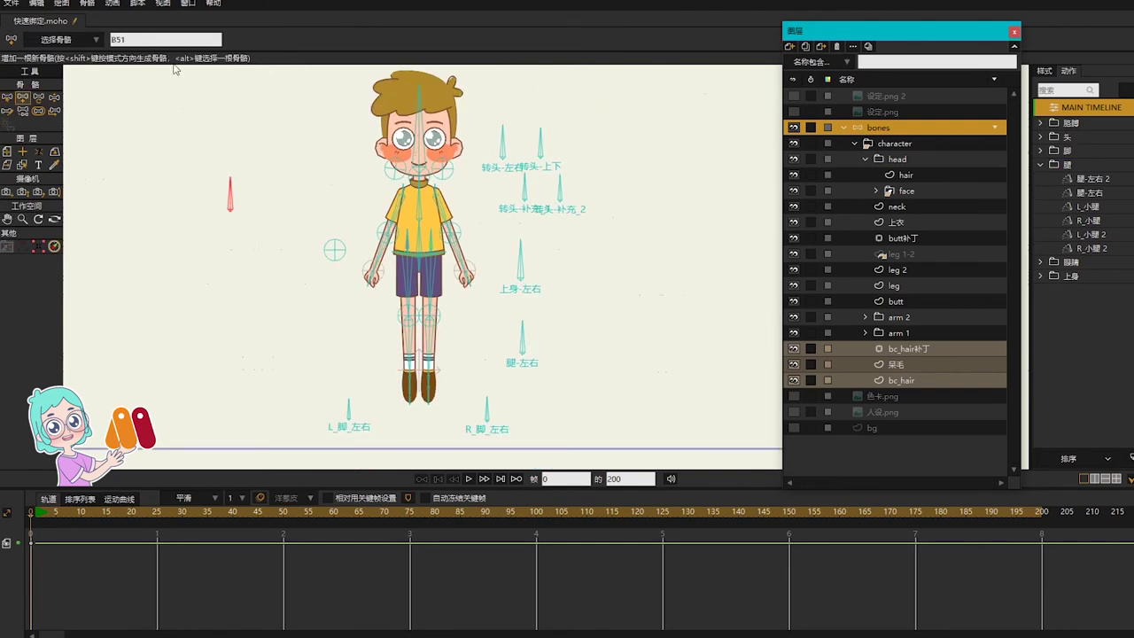
{"action": "double_click", "coordinate": [117, 39]}
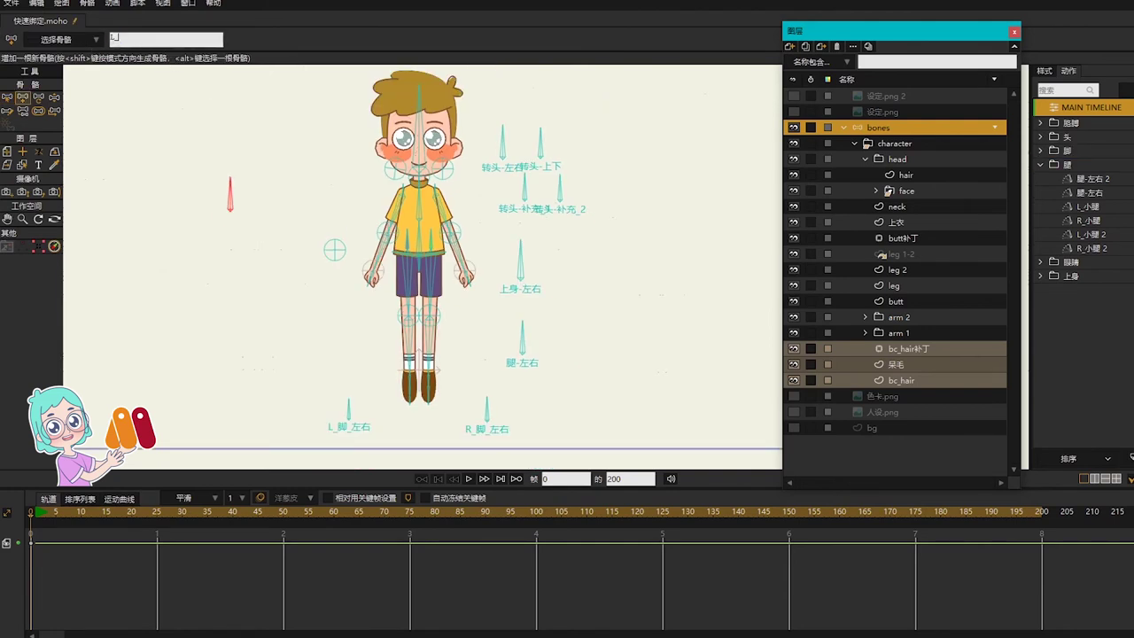
{"action": "type", "text": "L_胳膊_zongs"}
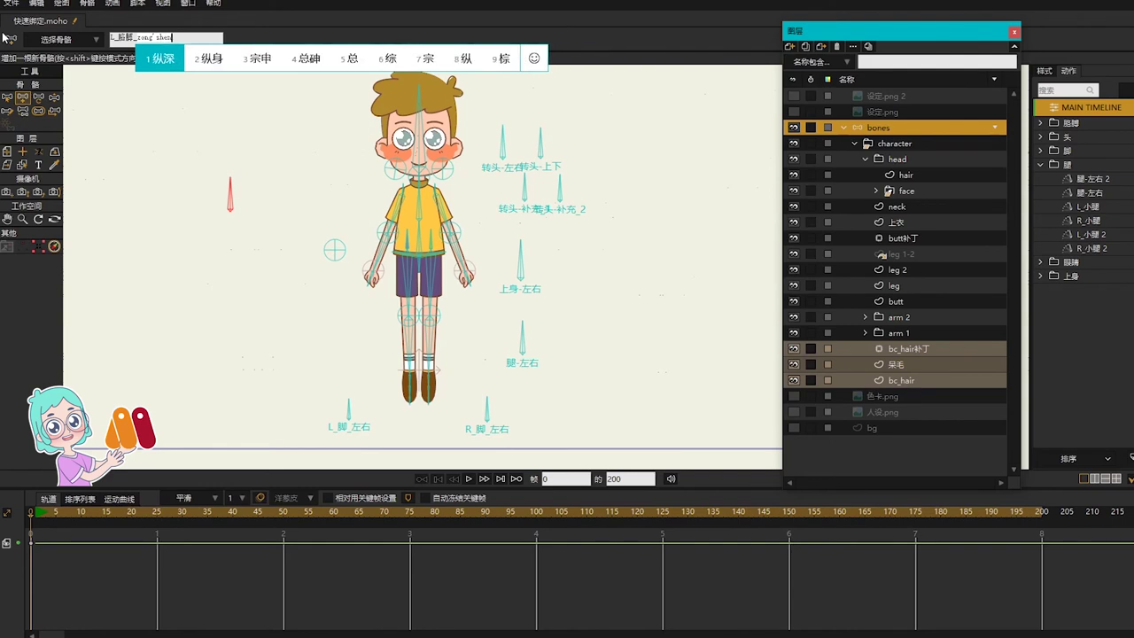
{"action": "type", "text": "4"}
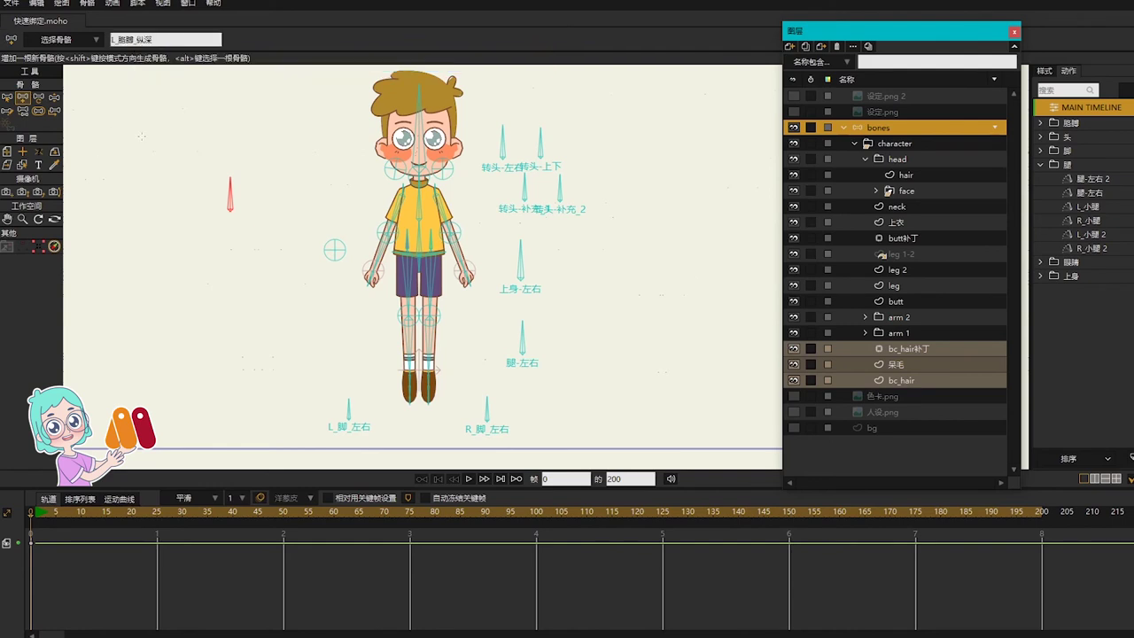
Generate the L_胳膊_纵深 and L_胳膊_纵深 2 smart bone actions from the default smart bone template, and go to frame 50
{"action": "left_click", "coordinate": [89, 4]}
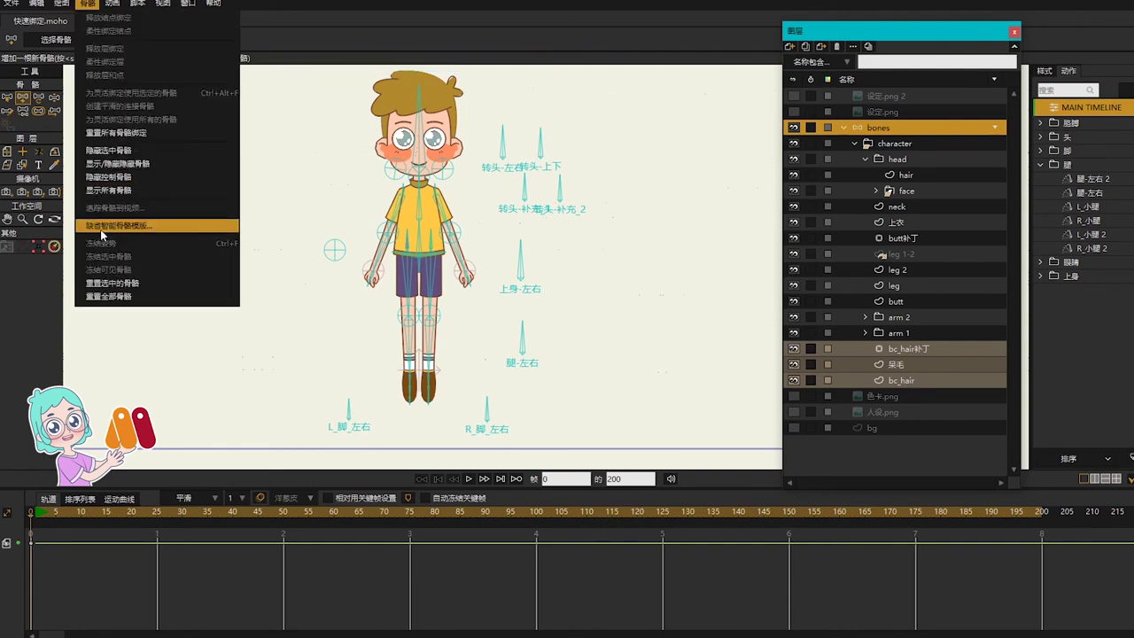
{"action": "left_click", "coordinate": [104, 232]}
{"action": "left_click", "coordinate": [831, 421]}
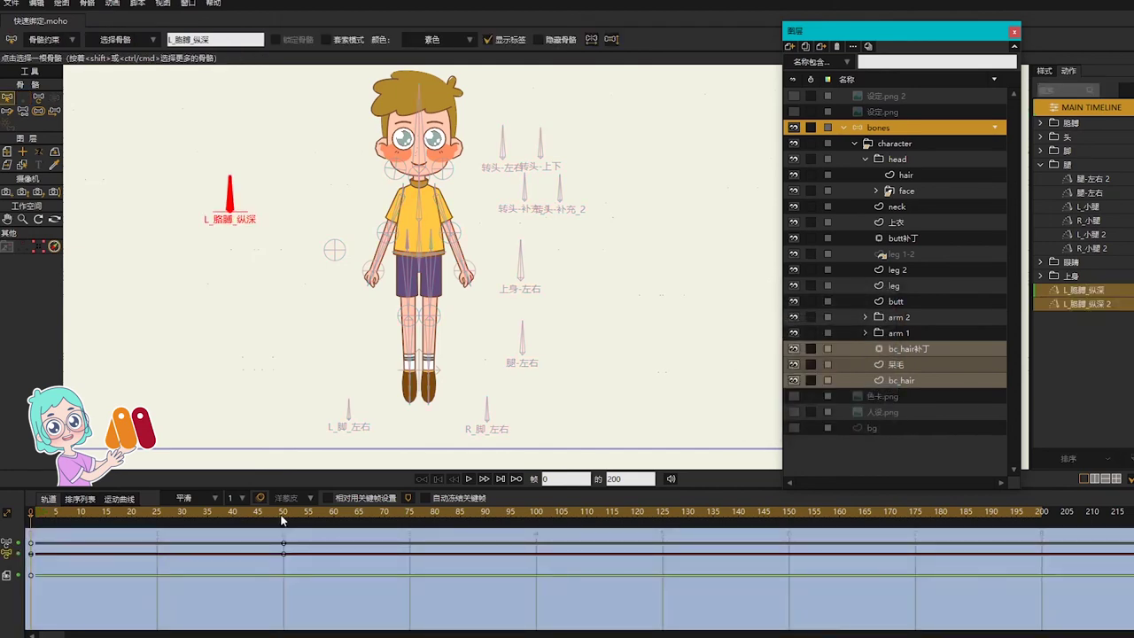
{"action": "scroll", "coordinate": [381, 257], "scroll_direction": "up", "scroll_amount": 2}
{"action": "scroll", "coordinate": [381, 255], "scroll_direction": "up", "scroll_amount": 2}
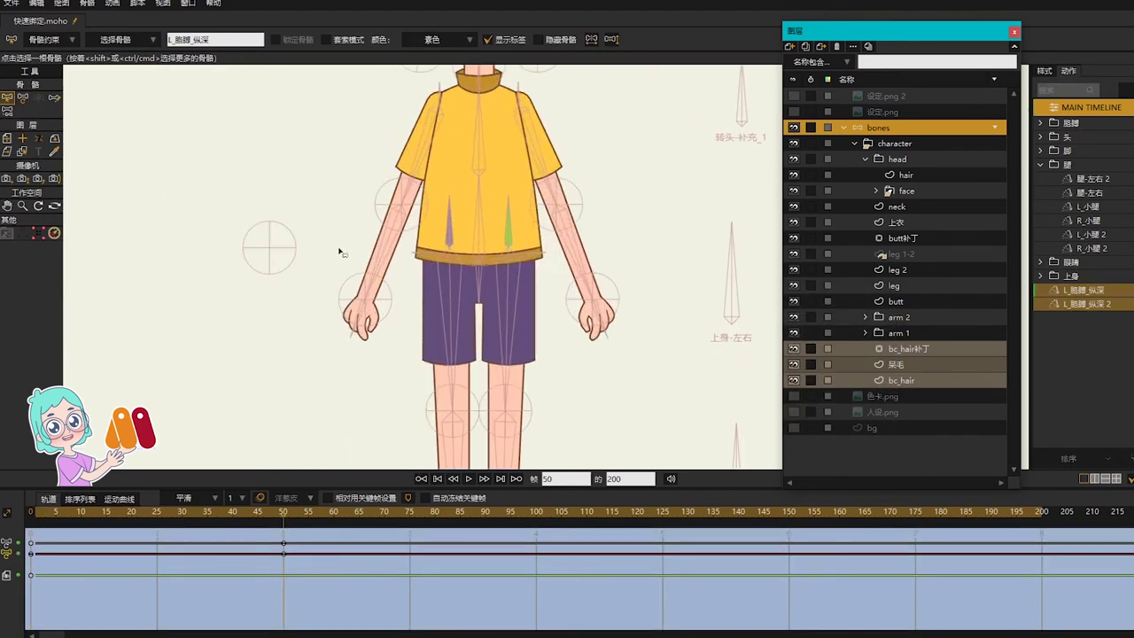
In the L_胳膊_纵深 action at frame 50, set the L_手肘 elbow bone's scale to 1.5
{"action": "scroll", "coordinate": [361, 196], "scroll_direction": "up", "scroll_amount": 1}
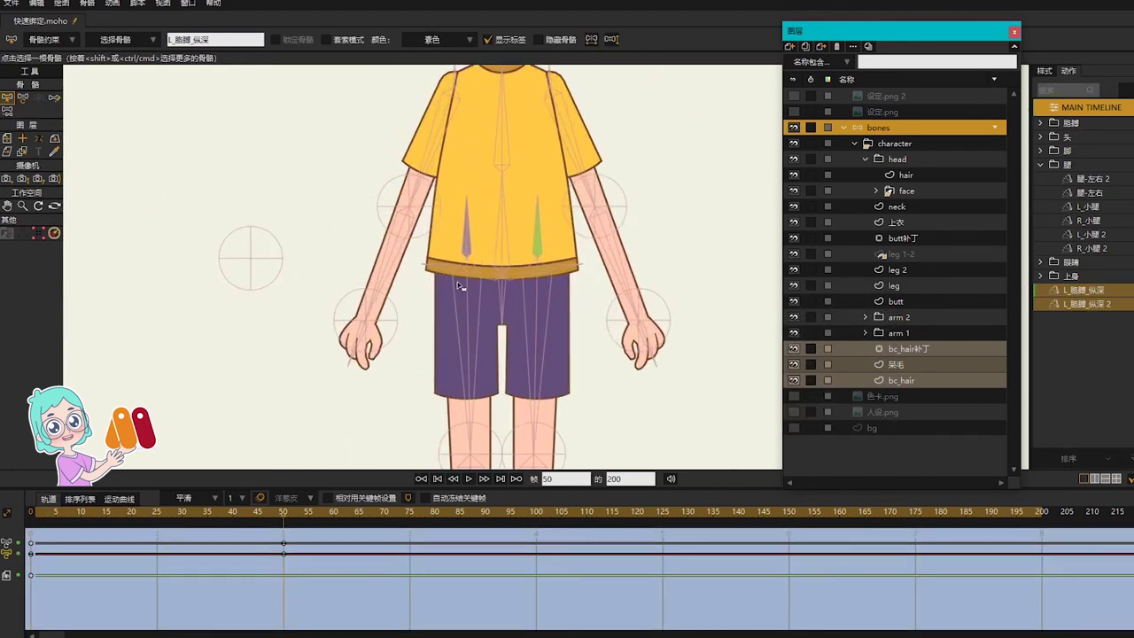
{"action": "left_click", "coordinate": [410, 306]}
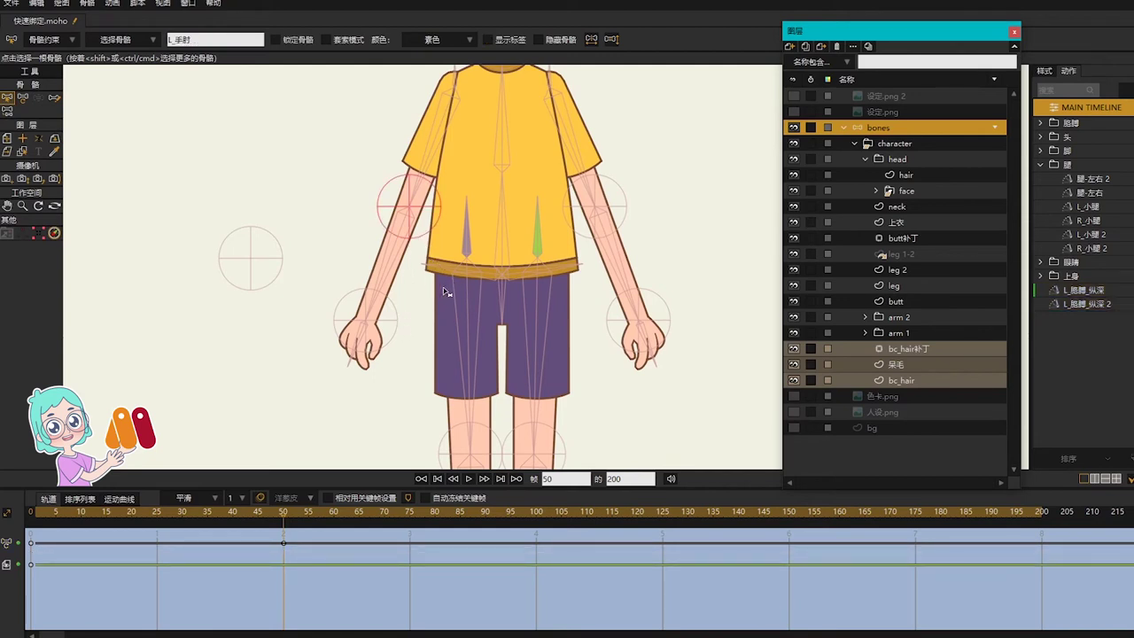
{"action": "key", "text": "t"}
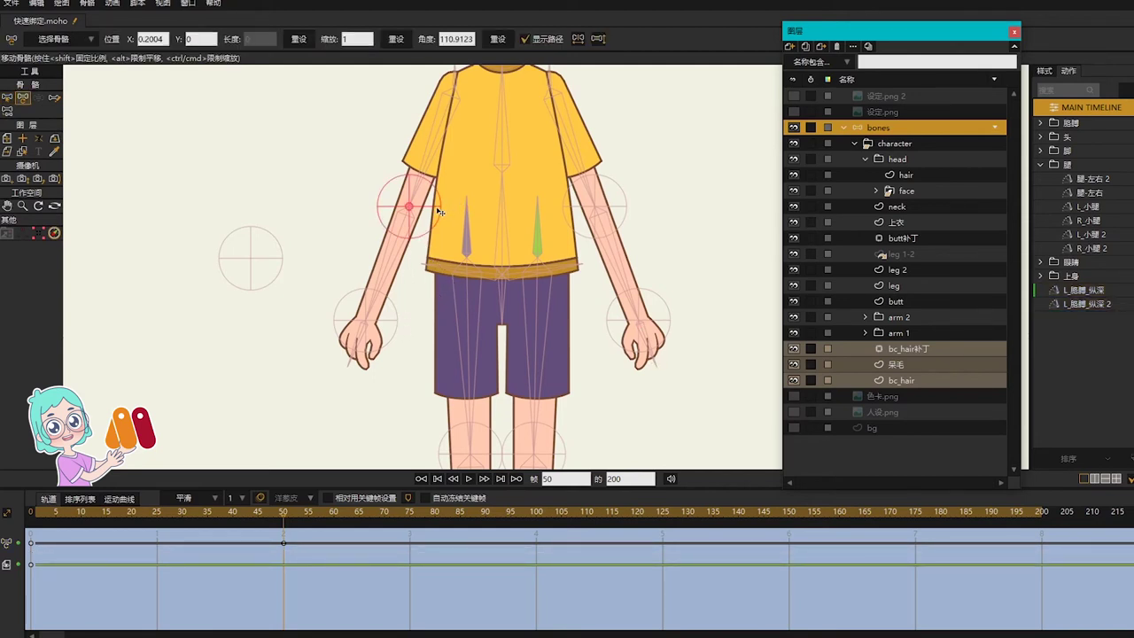
{"action": "left_click_drag", "start_coordinate": [434, 208], "coordinate": [446, 204]}
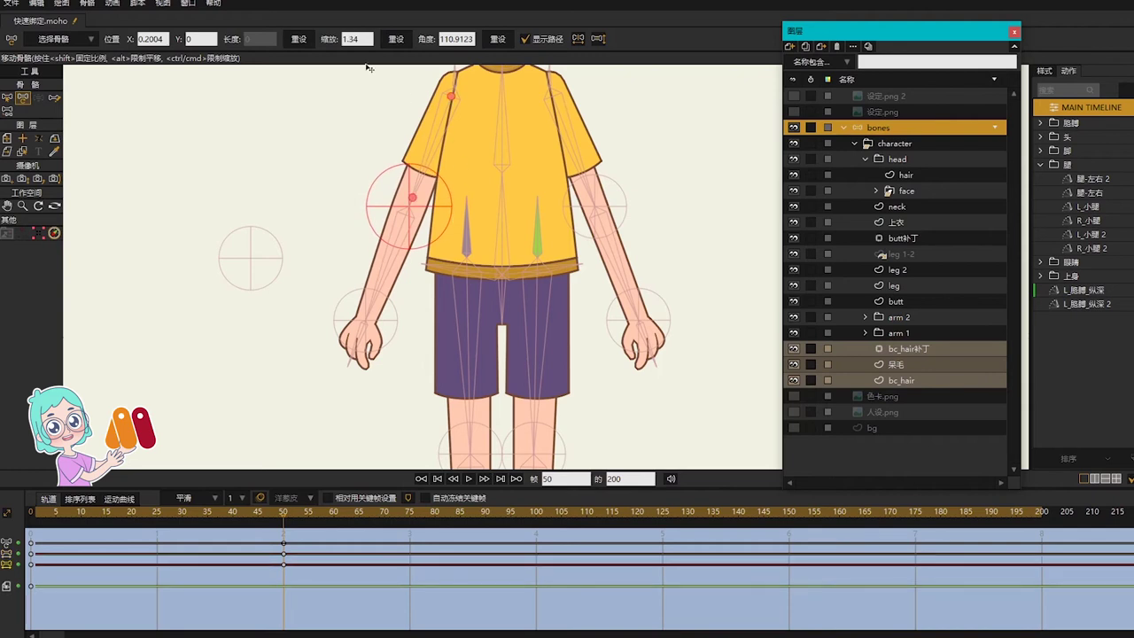
{"action": "type", "text": "1.5"}
{"action": "key", "text": "Return"}
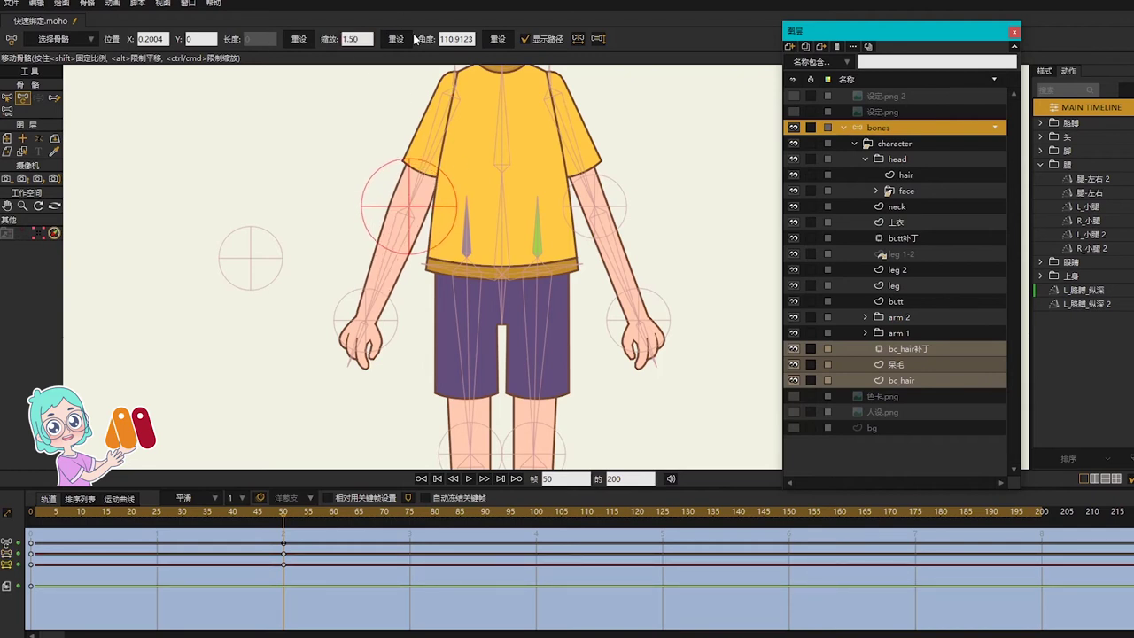
Set the L_手腕 wrist bone's scale to 2 at frame 50
{"action": "left_click", "coordinate": [366, 321]}
{"action": "double_click", "coordinate": [361, 40]}
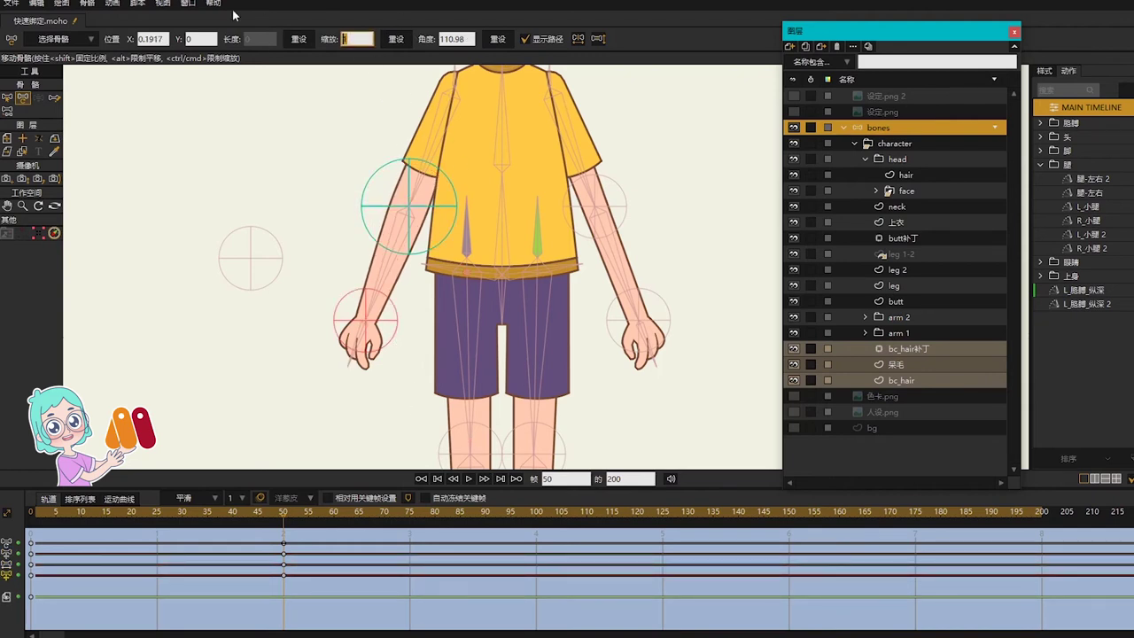
{"action": "type", "text": "2"}
{"action": "key", "text": "Return"}
Select the L_大臂 upper arm and forearm bones together and shorten both to a scale of 0.6
{"action": "key", "text": "b"}
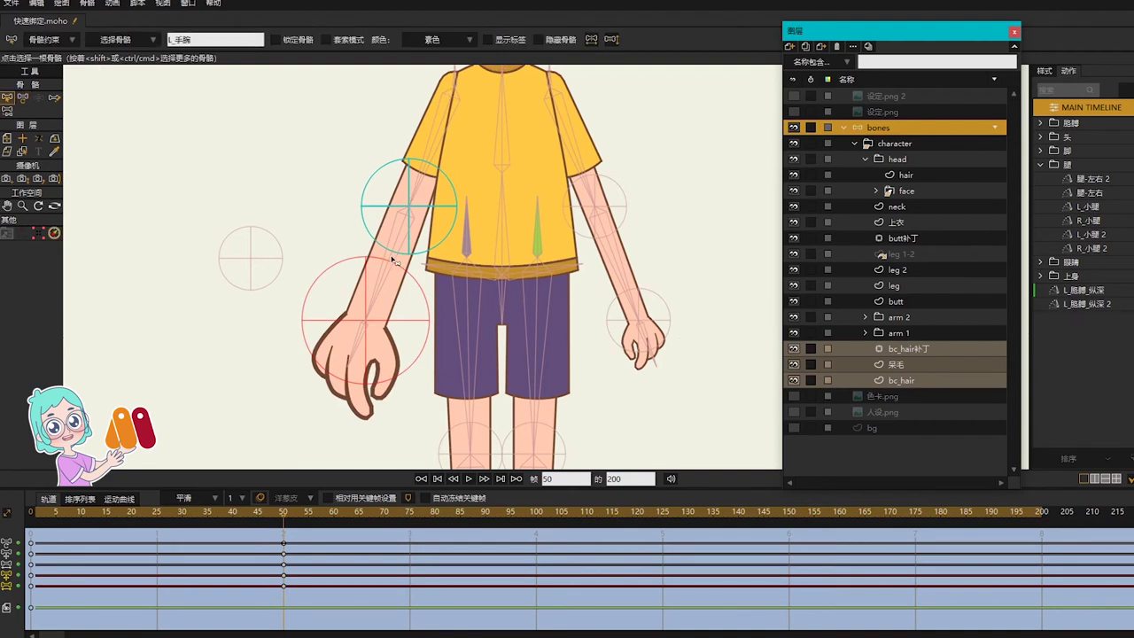
{"action": "left_click", "coordinate": [391, 258]}
{"action": "left_click", "coordinate": [433, 145]}
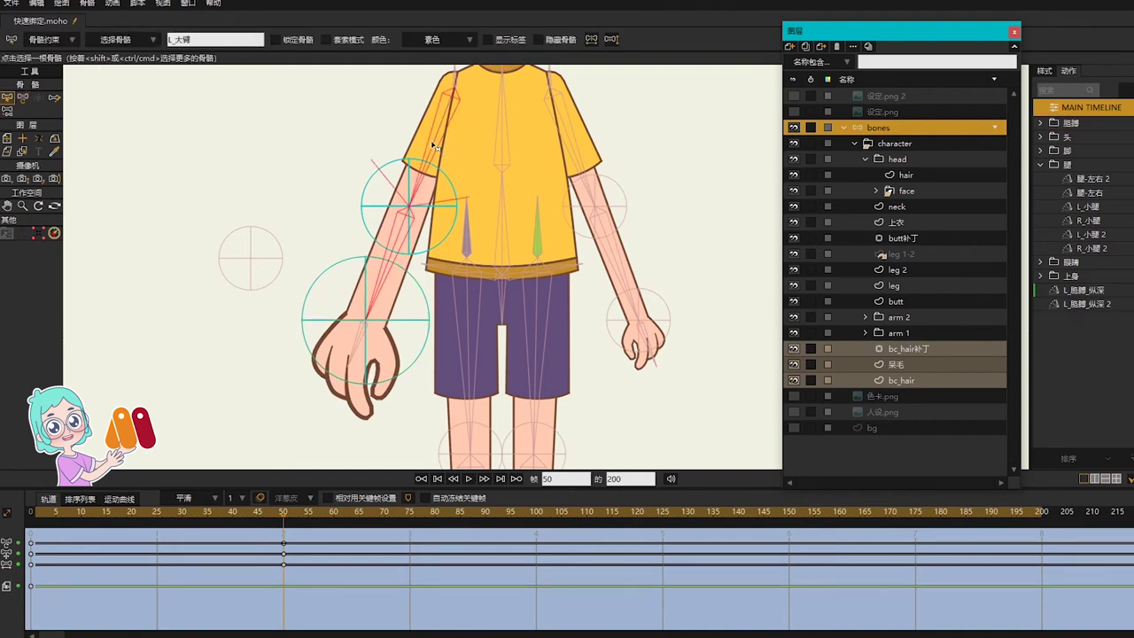
{"action": "key", "text": "t"}
{"action": "left_click_drag", "start_coordinate": [415, 201], "coordinate": [365, 205]}
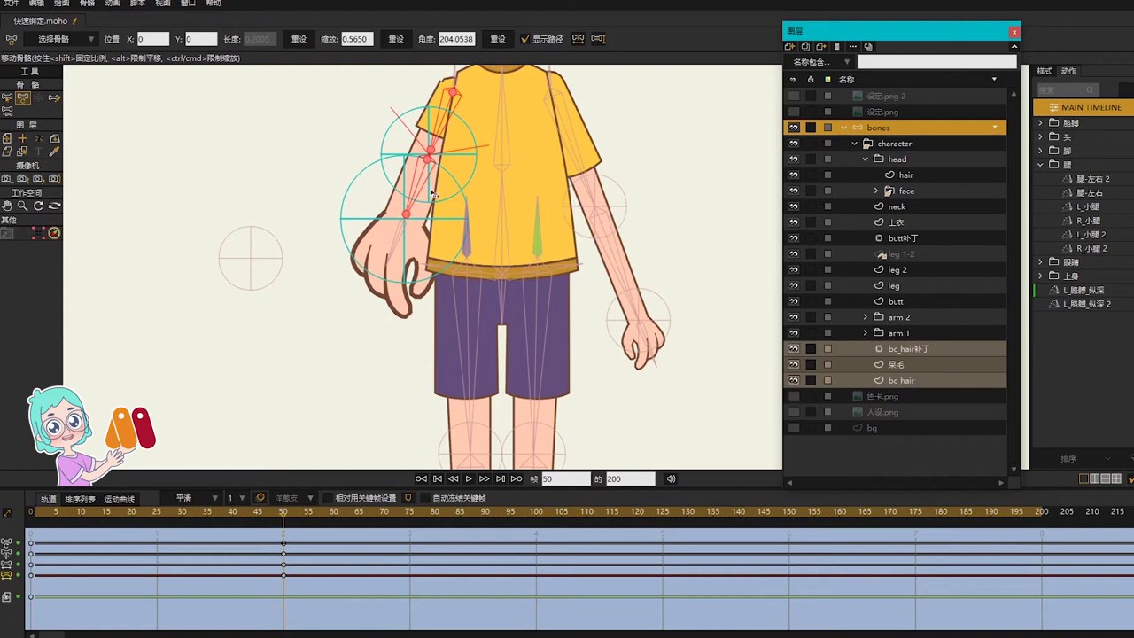
{"action": "key", "text": "b"}
{"action": "key", "text": "t"}
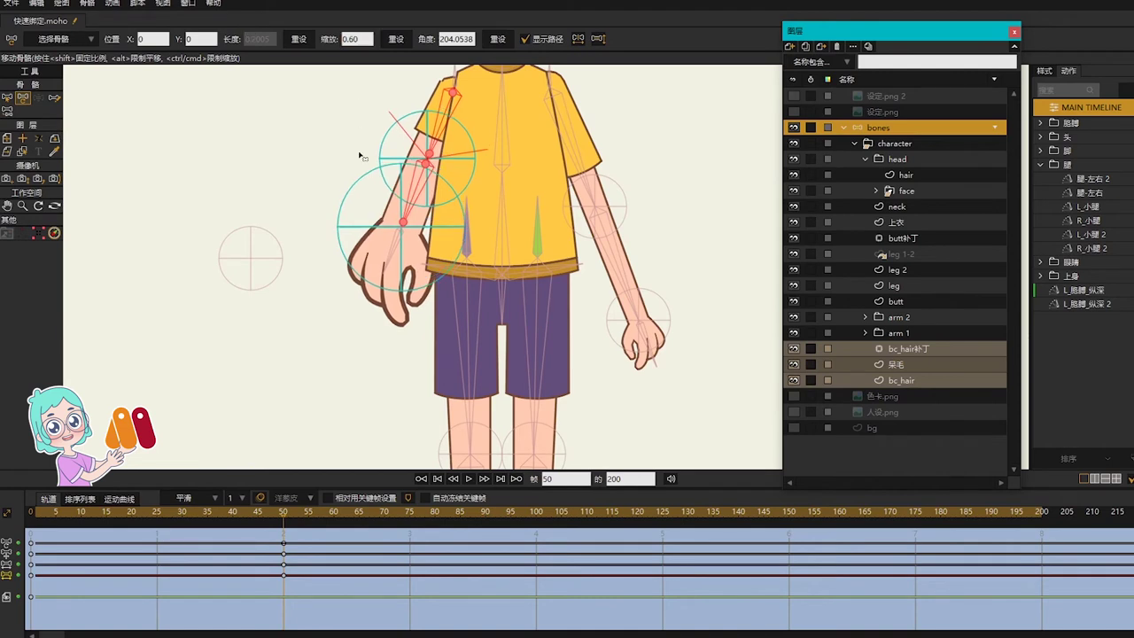
Reduce the L_手肘 elbow bone's scale slightly and set the L_手腕 wrist bone's scale to 1.5
{"action": "key", "text": "b"}
{"action": "key", "text": "t"}
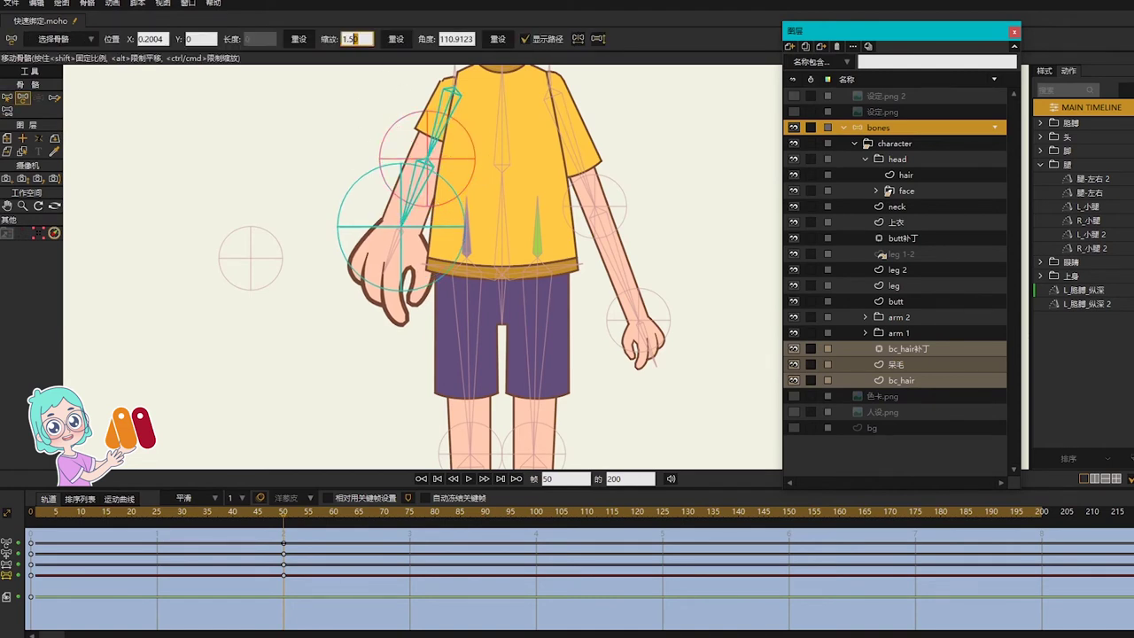
{"action": "left_click", "coordinate": [454, 226]}
{"action": "left_click_drag", "start_coordinate": [359, 39], "coordinate": [227, 15]}
{"action": "type", "text": "1.5"}
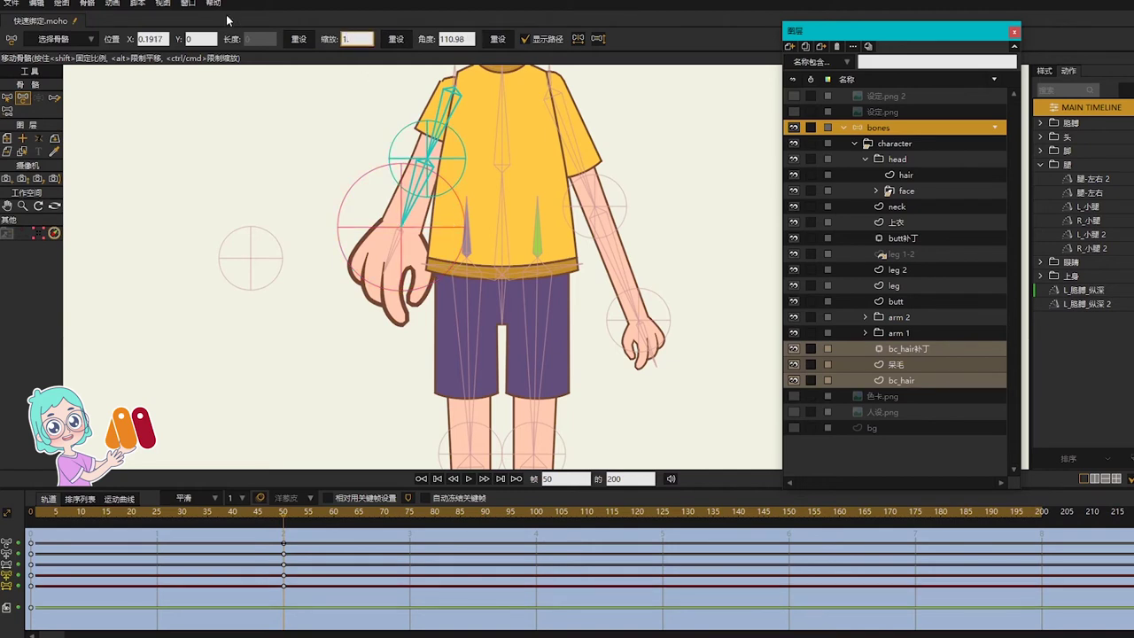
{"action": "key", "text": "Return"}
Reselect the upper arm and forearm bones and try a scale of 0.8 for both
{"action": "left_click_drag", "start_coordinate": [515, 172], "coordinate": [516, 223]}
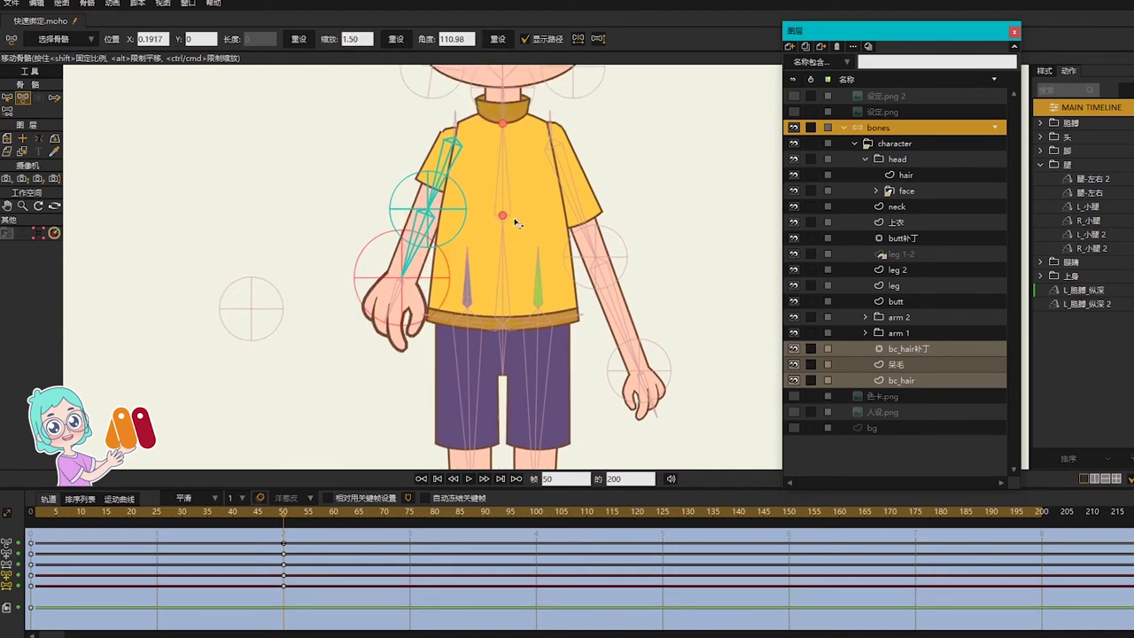
{"action": "key", "text": "b"}
{"action": "left_click", "coordinate": [448, 166]}
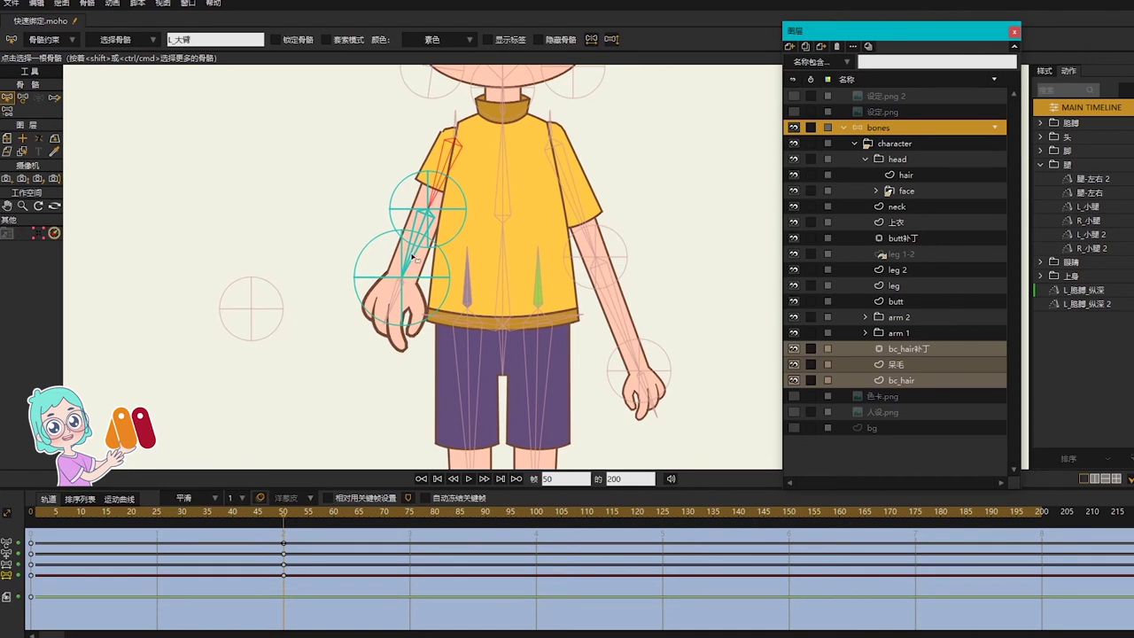
{"action": "type", "text": "t"}
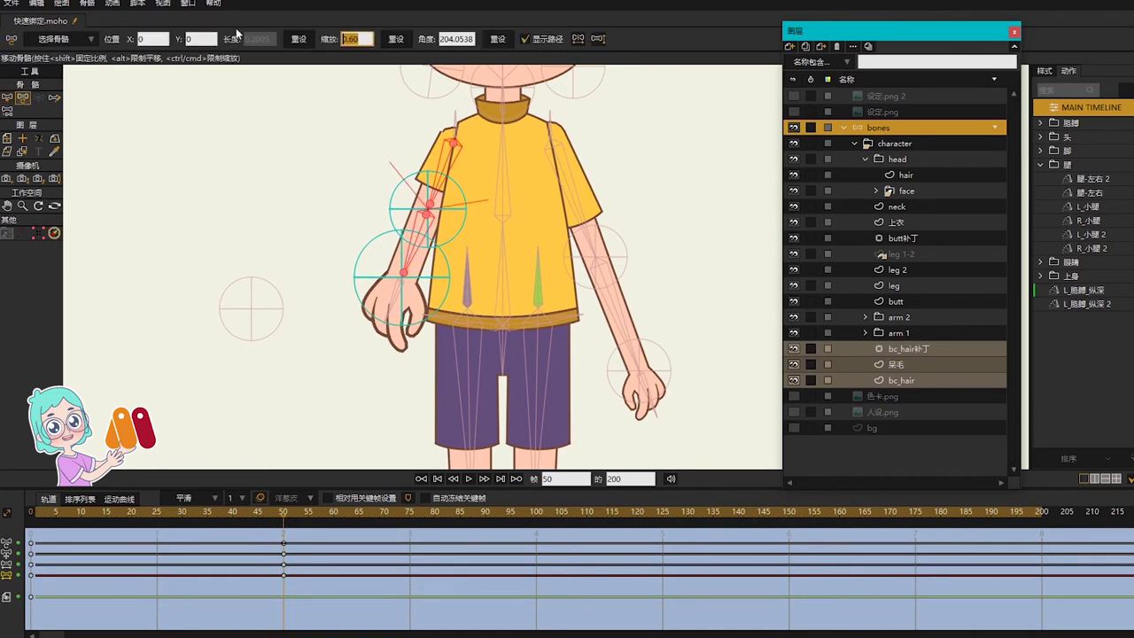
{"action": "type", "text": "0.8"}
{"action": "key", "text": "Return"}
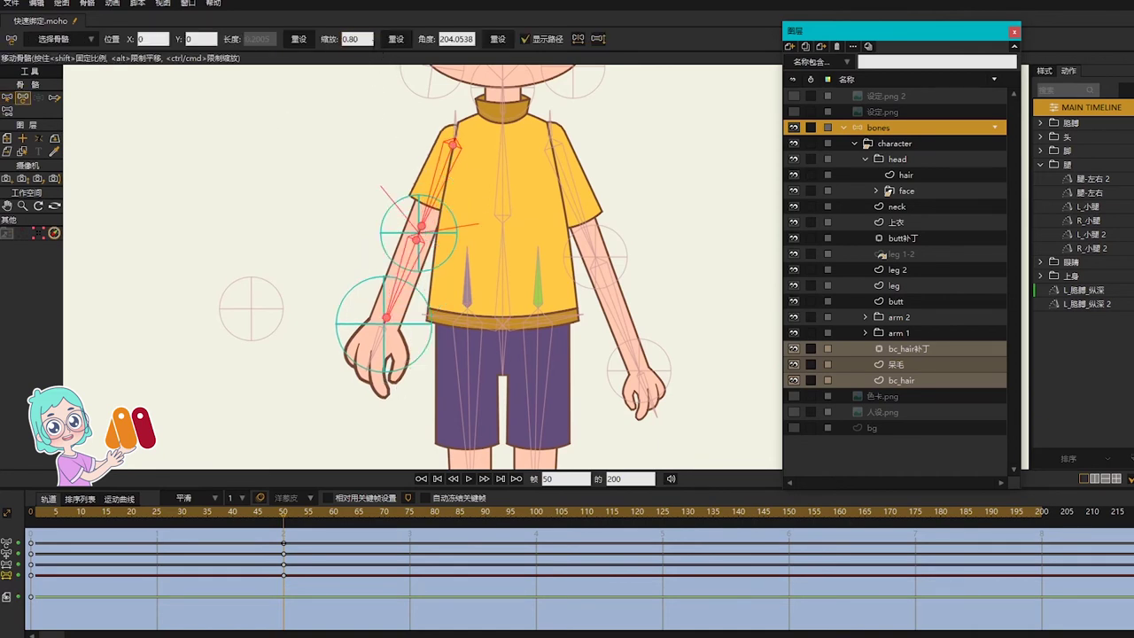
Set the scale of the selected upper arm and forearm bones to 0.5 at frame 50
{"action": "left_click_drag", "start_coordinate": [373, 39], "coordinate": [231, 26]}
{"action": "type", "text": "1."}
{"action": "key", "text": "Return"}
{"action": "left_click", "coordinate": [362, 39]}
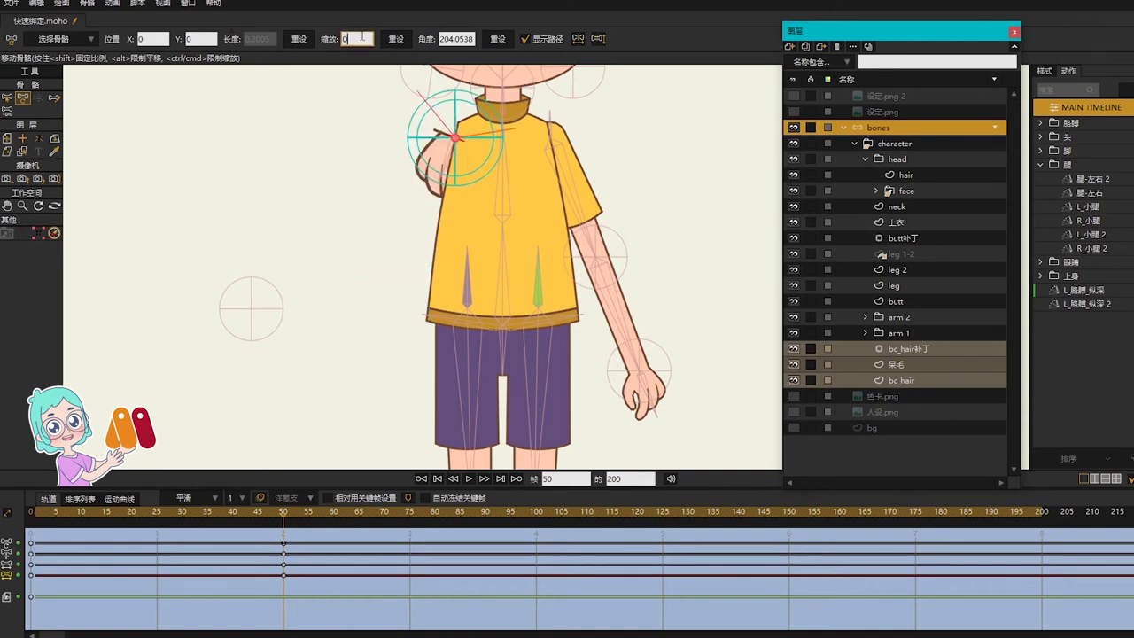
{"action": "type", "text": ".5"}
{"action": "key", "text": "Return"}
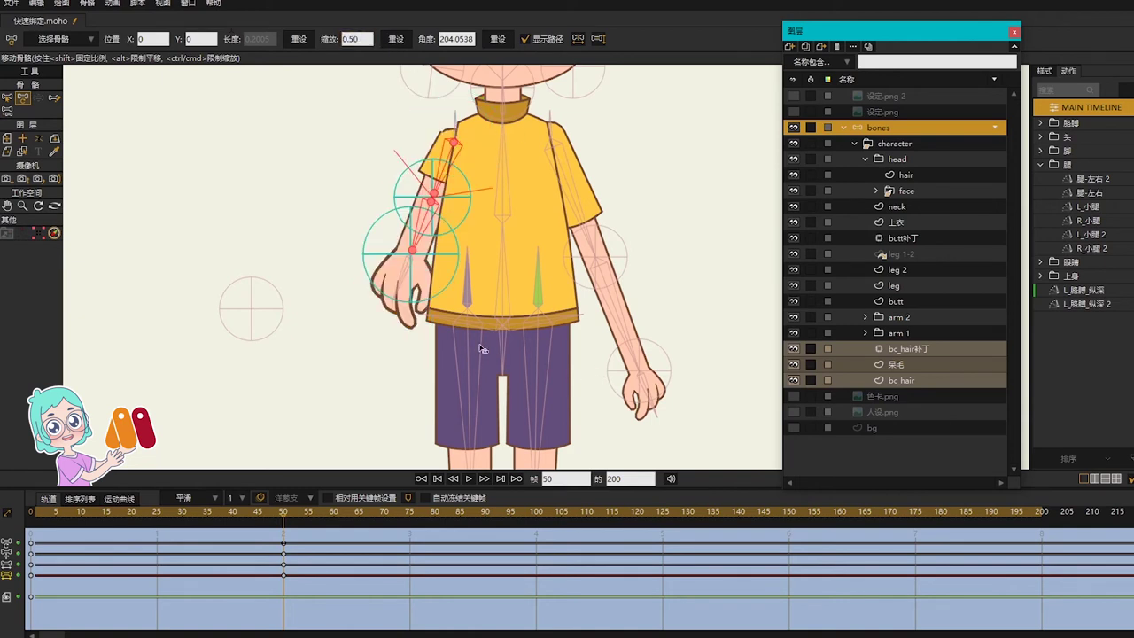
Set the L_手腕 wrist bone's scale to 1.6 and the L_手肘 elbow bone's scale to 1.3
{"action": "key", "text": "b"}
{"action": "left_click", "coordinate": [438, 247]}
{"action": "left_click", "coordinate": [440, 263]}
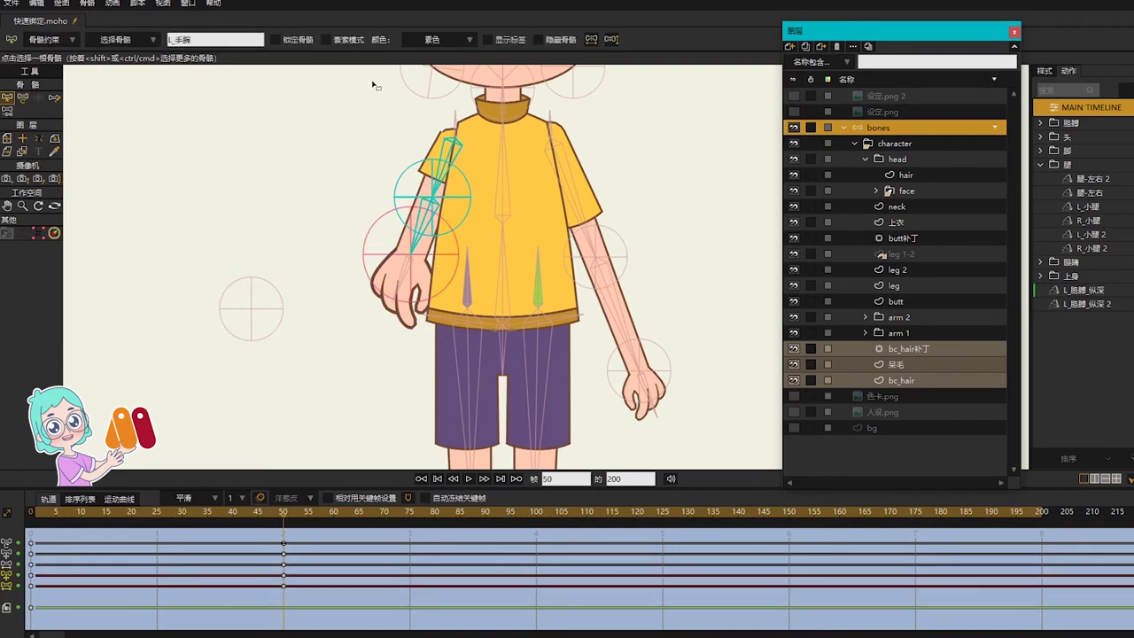
{"action": "key", "text": "t"}
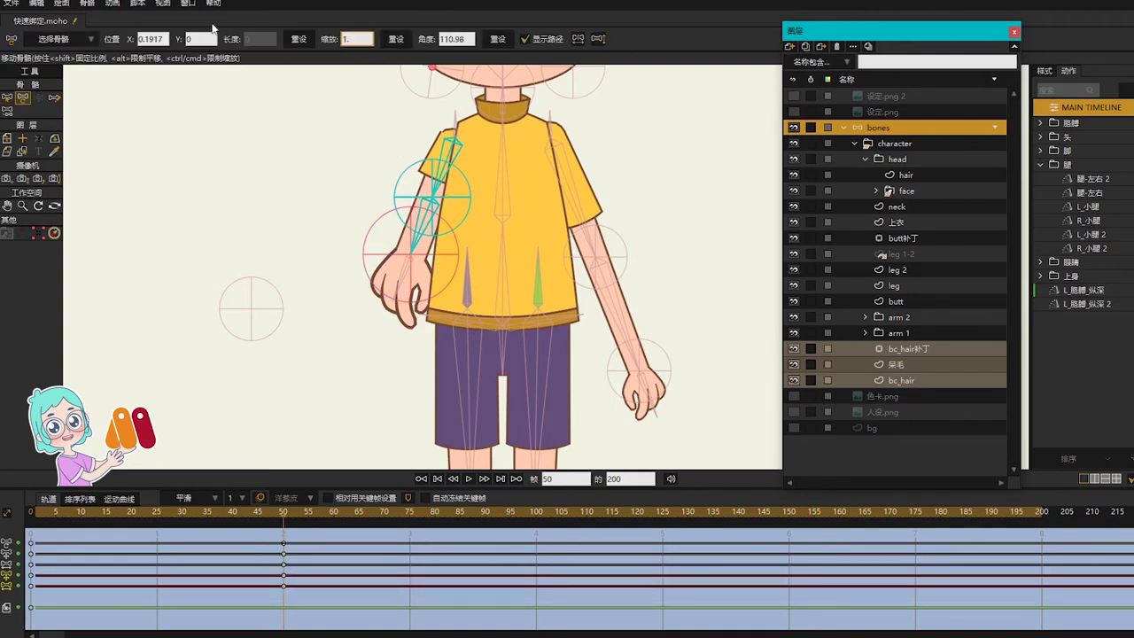
{"action": "type", "text": "1.2"}
{"action": "key", "text": "Return"}
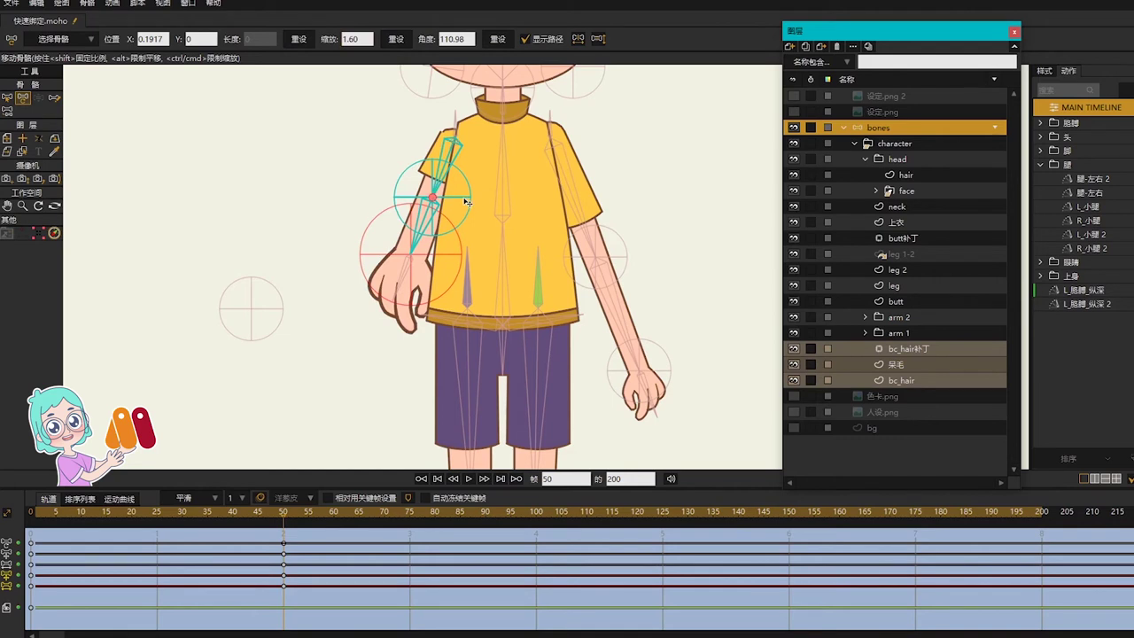
{"action": "double_click", "coordinate": [352, 39]}
{"action": "type", "text": "1.3"}
{"action": "key", "text": "Return"}
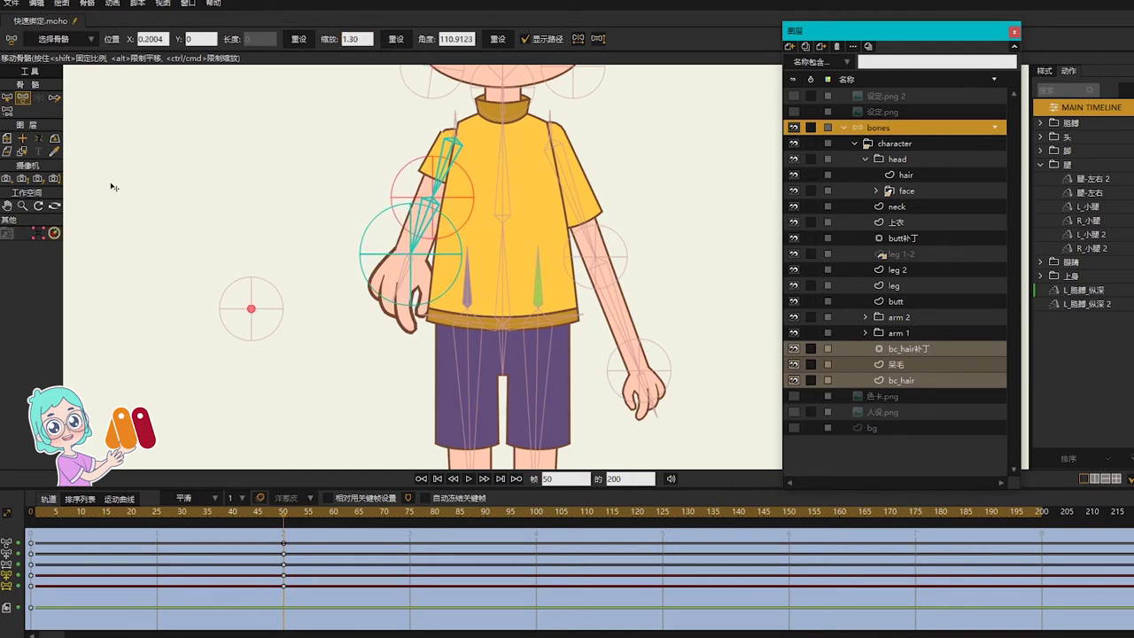
In the arm layer of arm 1, raise the top shoulder point at frame 50 so the sleeve curve meets the shirt's shoulder corner
{"action": "left_click", "coordinate": [866, 332]}
{"action": "left_click", "coordinate": [906, 348]}
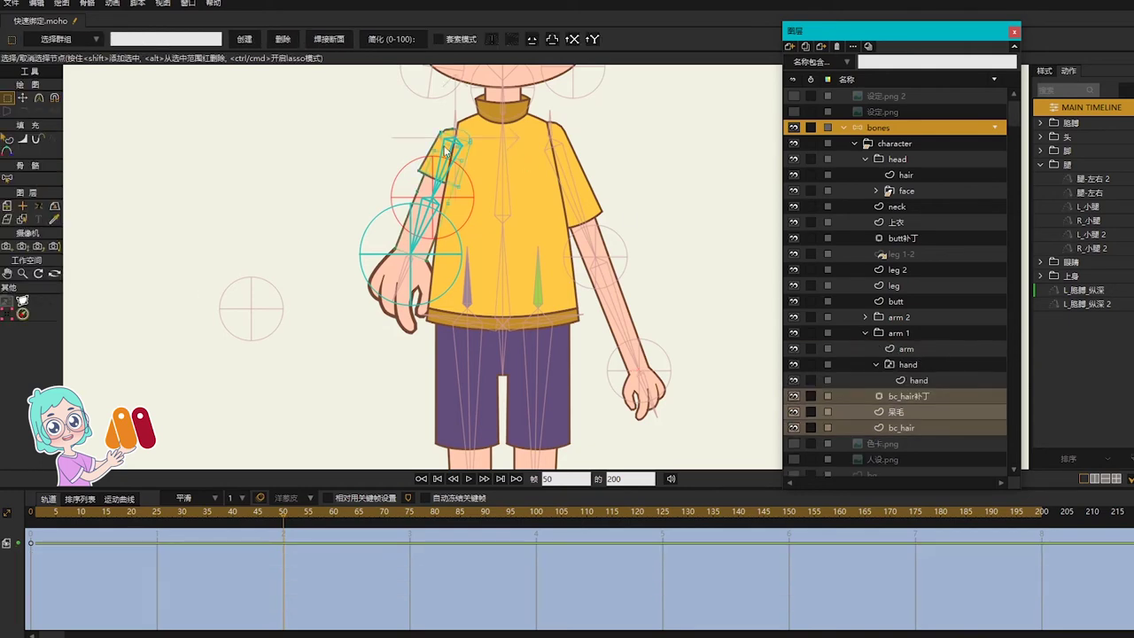
{"action": "scroll", "coordinate": [504, 149], "scroll_direction": "up", "scroll_amount": 5}
{"action": "left_click_drag", "start_coordinate": [516, 148], "coordinate": [526, 337]}
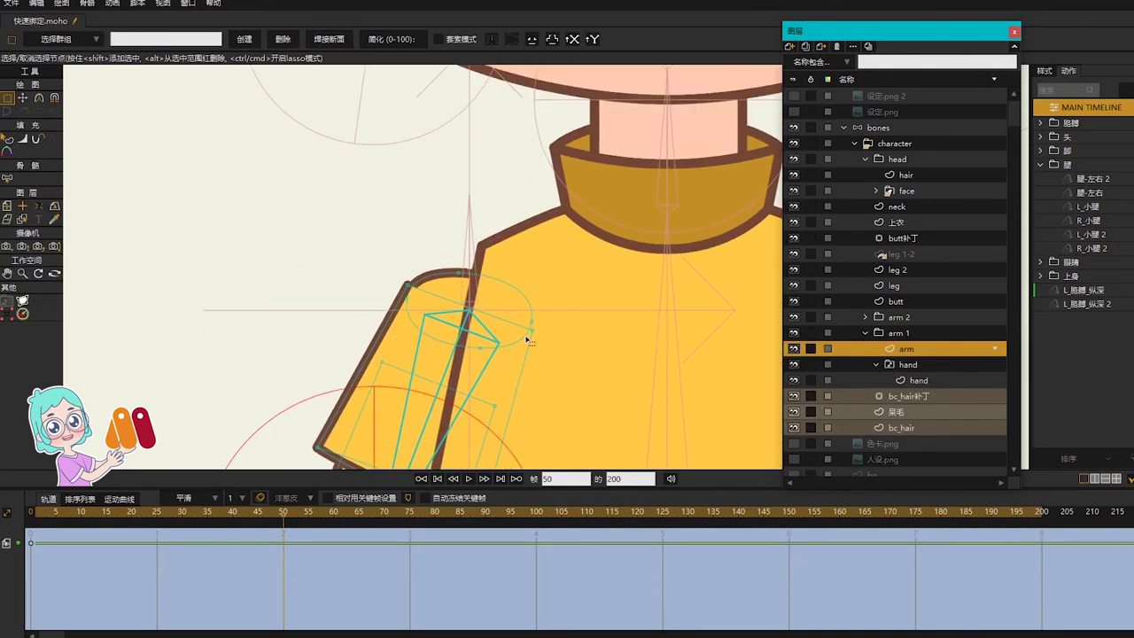
{"action": "key", "text": "t"}
{"action": "left_click", "coordinate": [504, 283]}
{"action": "key", "text": "c"}
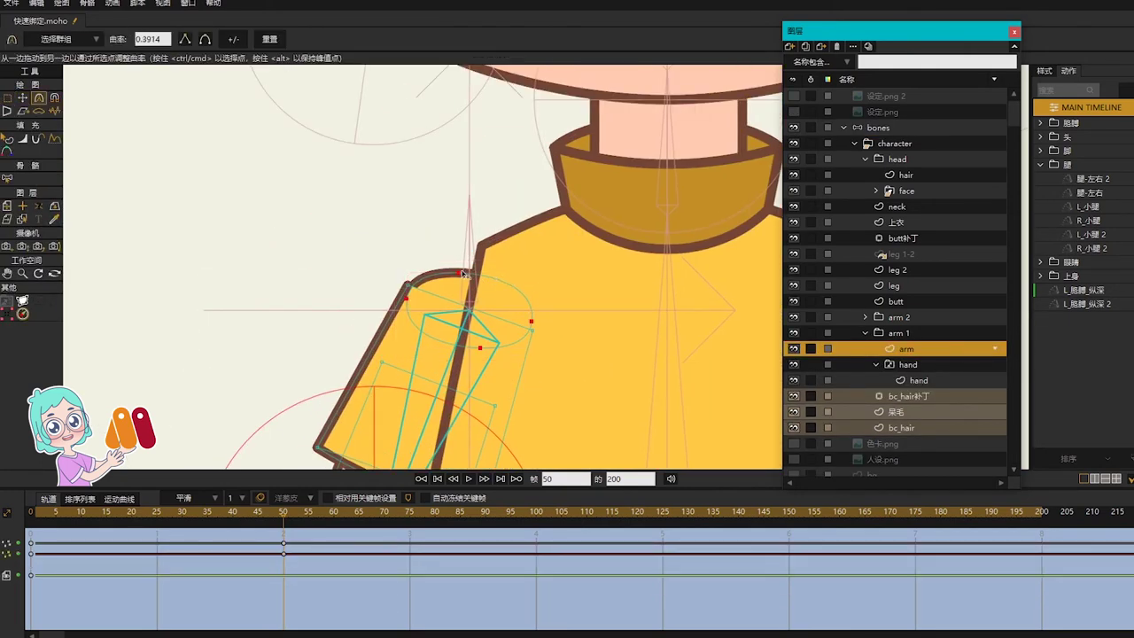
{"action": "key", "text": "g"}
{"action": "left_click_drag", "start_coordinate": [432, 246], "coordinate": [473, 247]}
{"action": "key", "text": "t"}
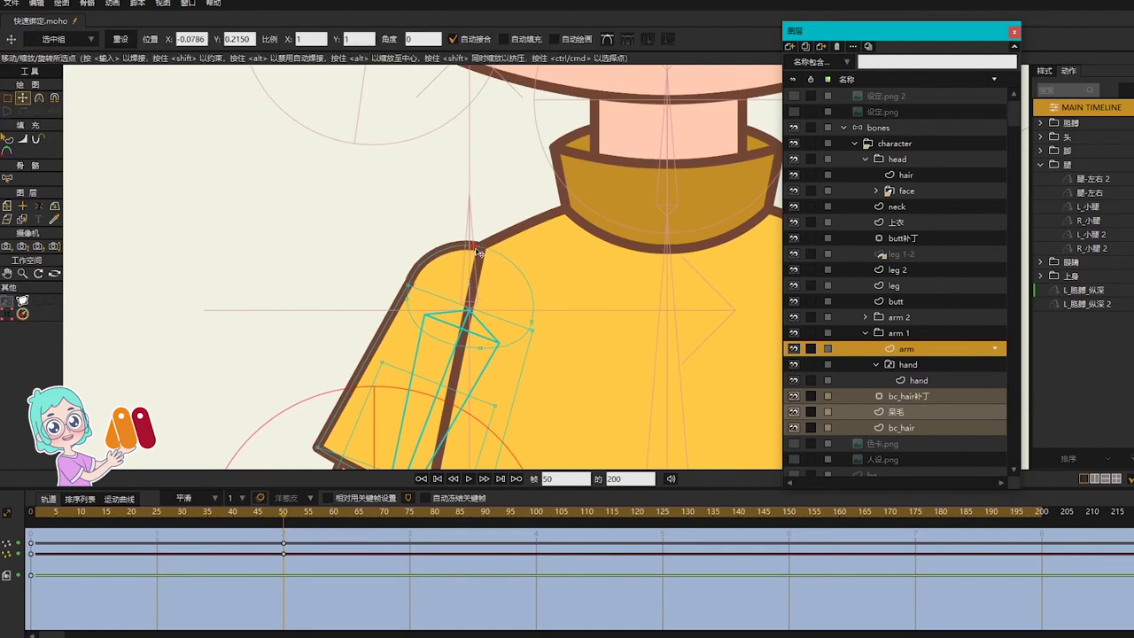
Fine-tune the remaining points around the arm's shoulder cap to smooth the rounded sleeve outline
{"action": "left_click", "coordinate": [464, 370]}
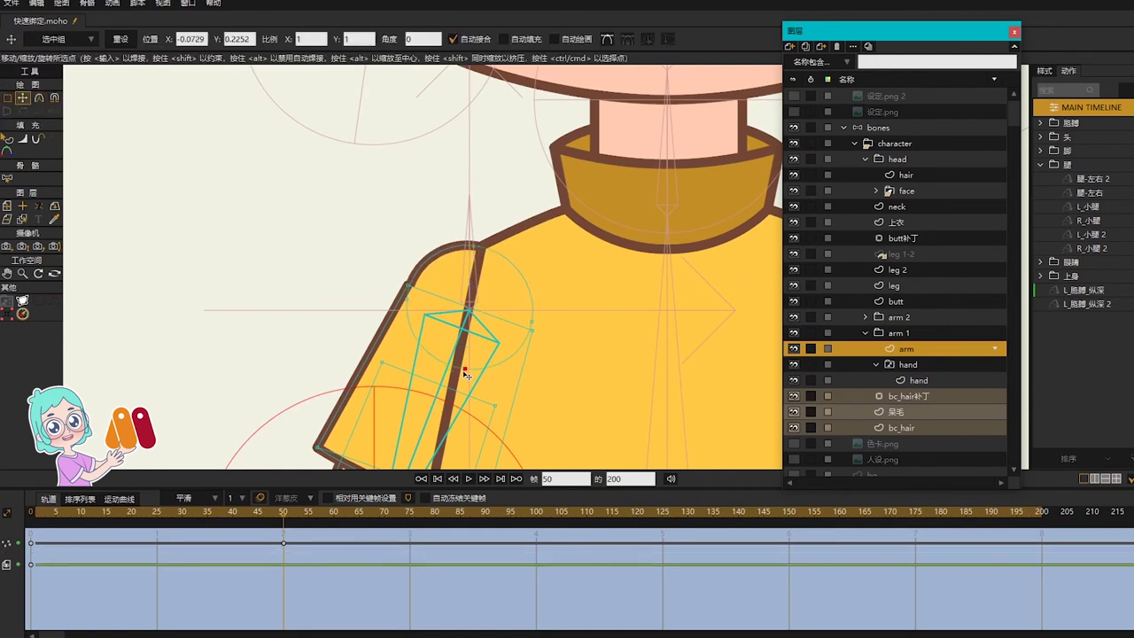
{"action": "left_click", "coordinate": [450, 366]}
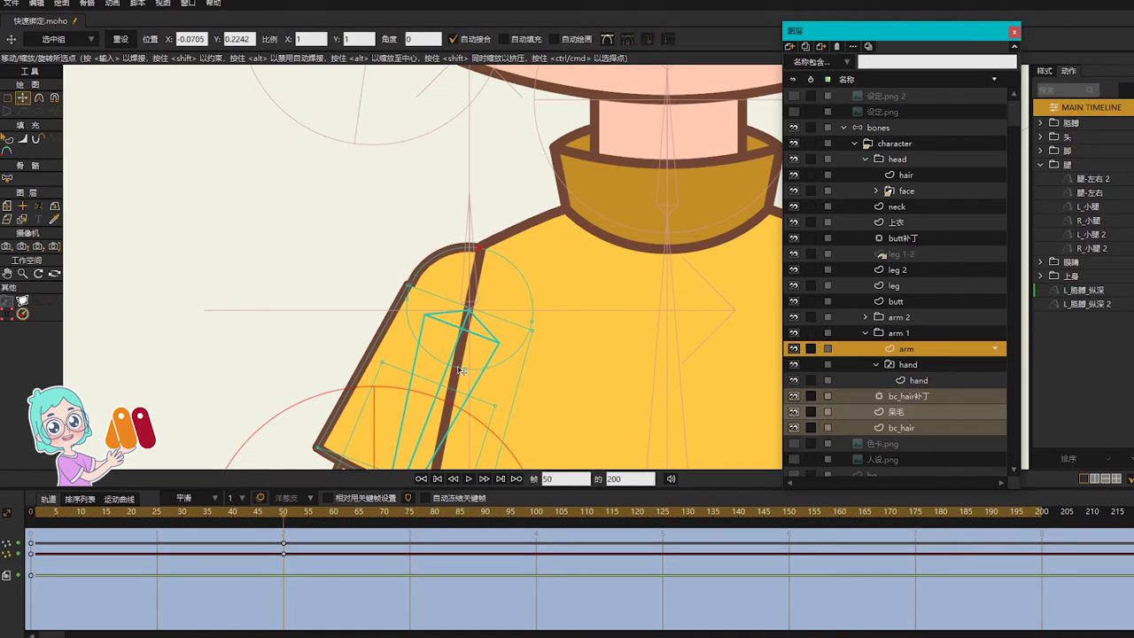
{"action": "left_click", "coordinate": [416, 306]}
{"action": "left_click", "coordinate": [530, 328]}
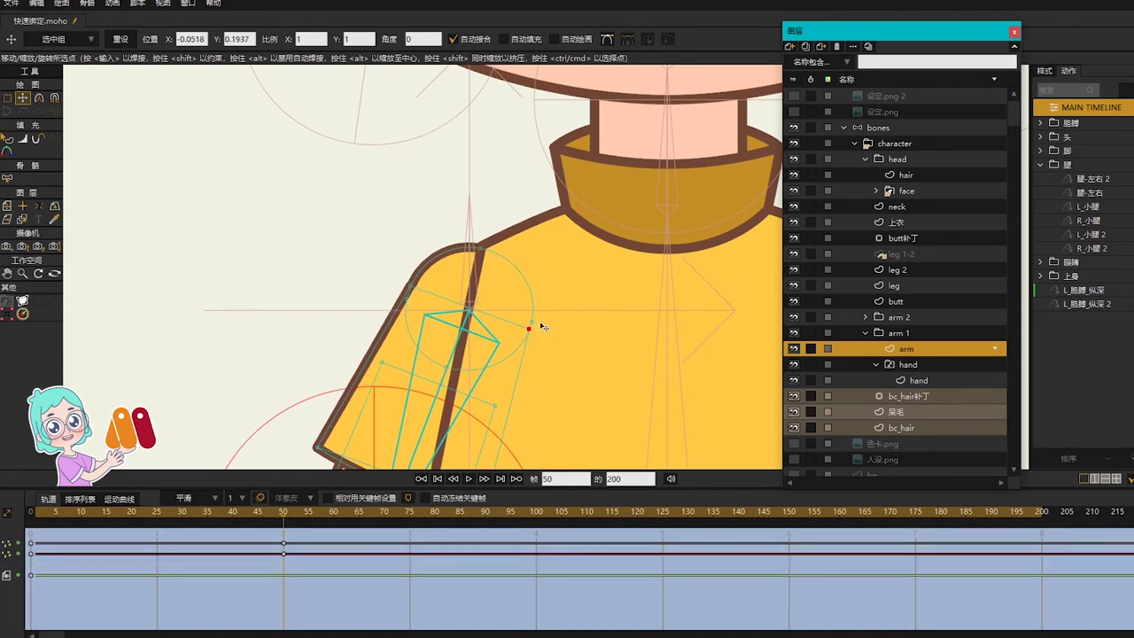
{"action": "left_click_drag", "start_coordinate": [411, 286], "coordinate": [414, 281]}
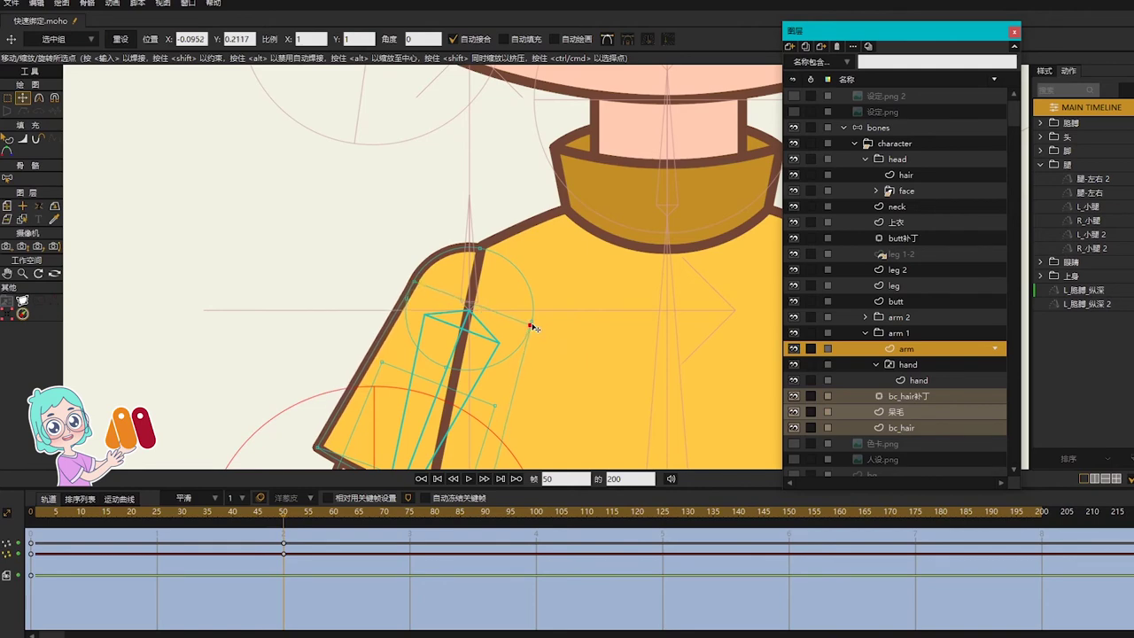
{"action": "left_click_drag", "start_coordinate": [531, 326], "coordinate": [533, 325]}
Examine the foreshortened arm against the whole character at frame 50
{"action": "scroll", "coordinate": [549, 346], "scroll_direction": "down", "scroll_amount": 4}
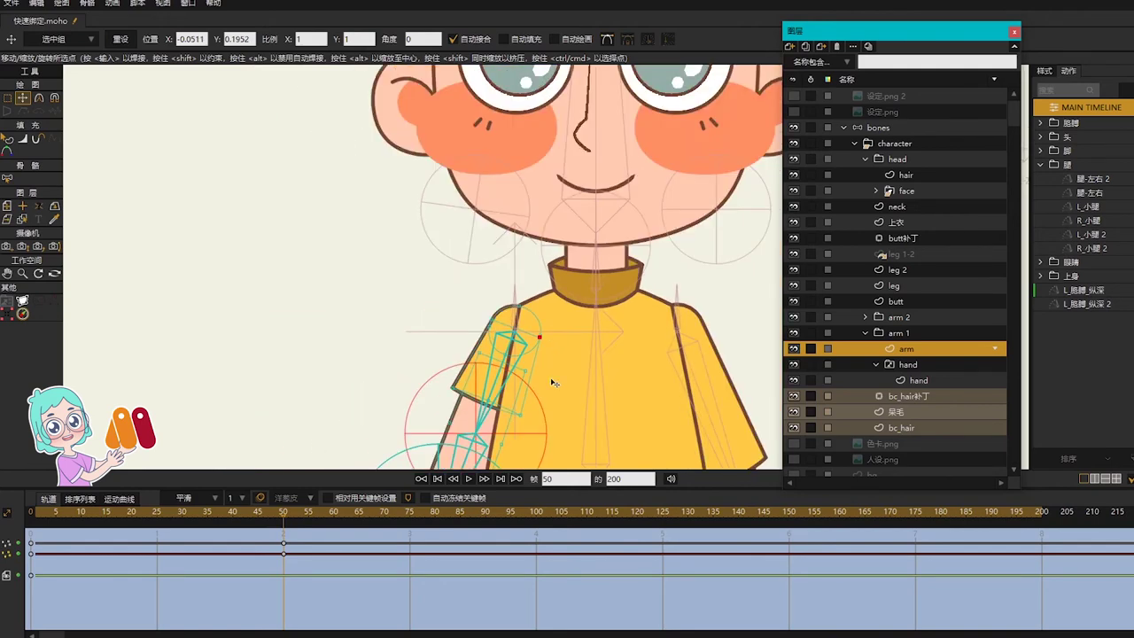
{"action": "left_click_drag", "start_coordinate": [555, 382], "coordinate": [559, 140]}
{"action": "scroll", "coordinate": [496, 333], "scroll_direction": "down", "scroll_amount": 2}
{"action": "left_click_drag", "start_coordinate": [274, 511], "coordinate": [285, 558]}
{"action": "scroll", "coordinate": [467, 342], "scroll_direction": "down", "scroll_amount": 2}
{"action": "left_click", "coordinate": [280, 557]}
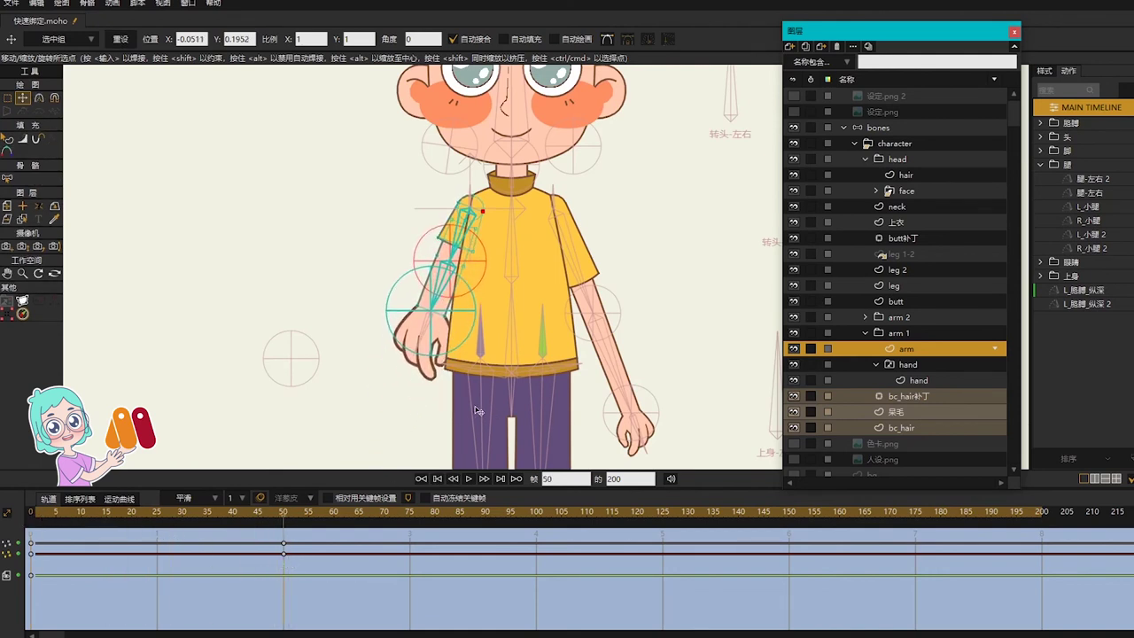
{"action": "scroll", "coordinate": [359, 396], "scroll_direction": "down", "scroll_amount": 2}
{"action": "left_click_drag", "start_coordinate": [283, 528], "coordinate": [284, 566]}
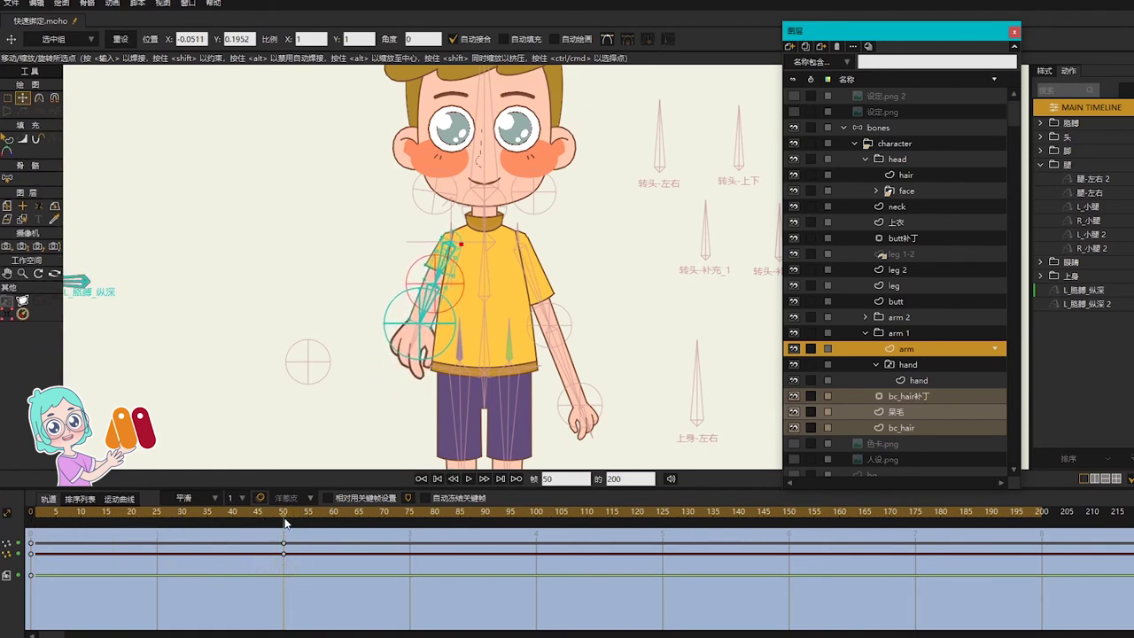
In the bones layer at frame 50, set the L_大臂 upper arm bone's scale to 0.6
{"action": "key", "text": "b"}
{"action": "scroll", "coordinate": [474, 248], "scroll_direction": "up", "scroll_amount": 3}
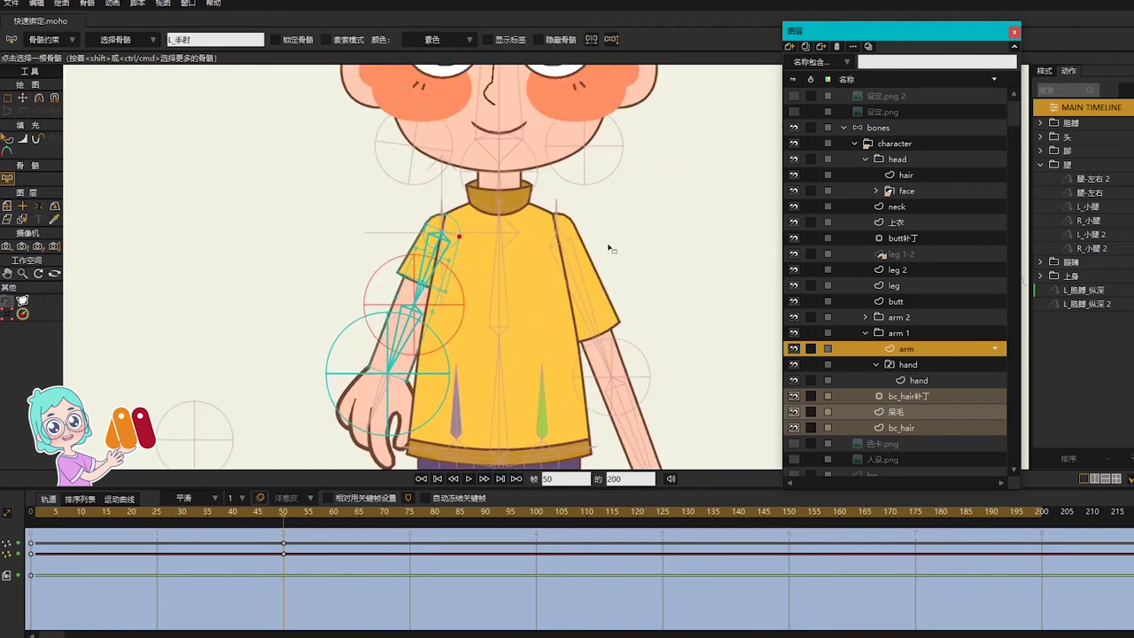
{"action": "left_click", "coordinate": [878, 129]}
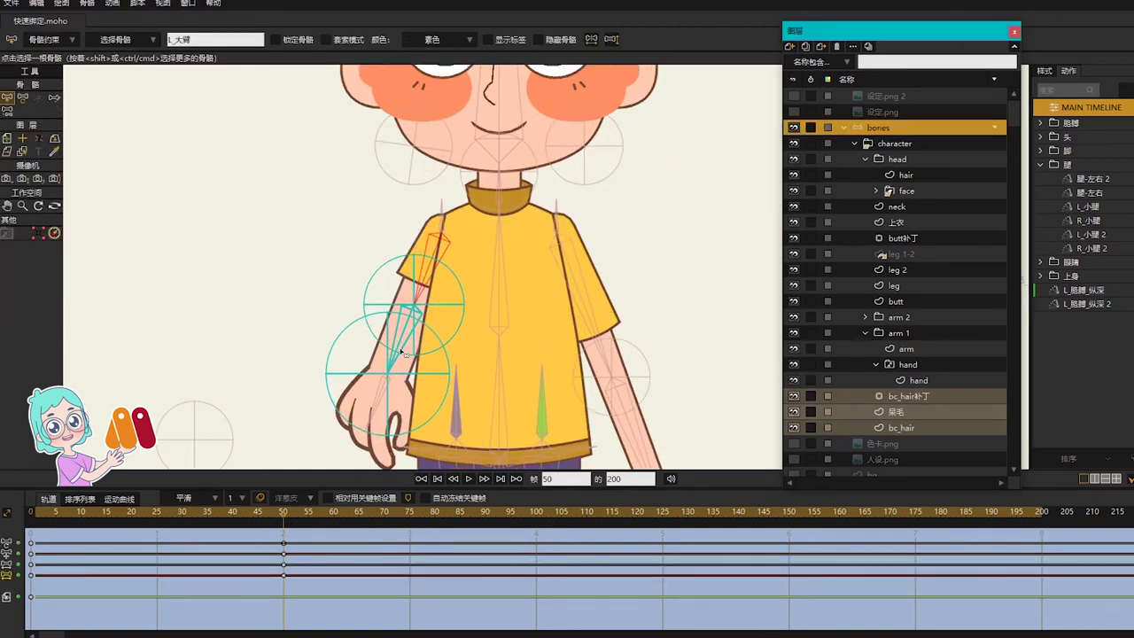
{"action": "left_click", "coordinate": [423, 295]}
{"action": "type", "text": "t"}
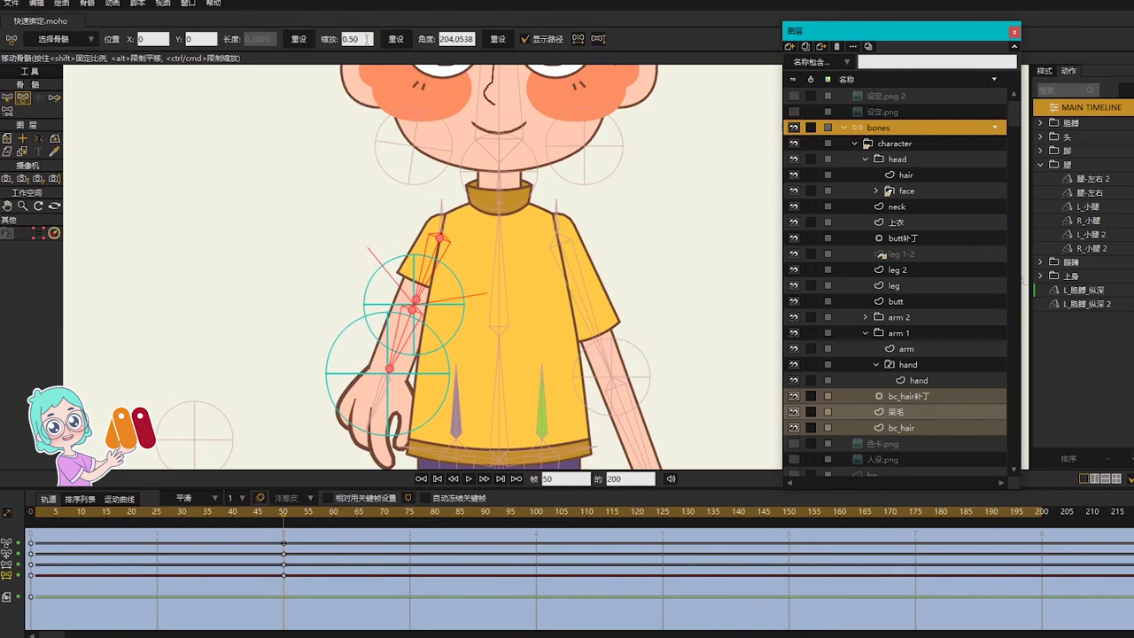
{"action": "type", "text": "0.6"}
{"action": "key", "text": "Return"}
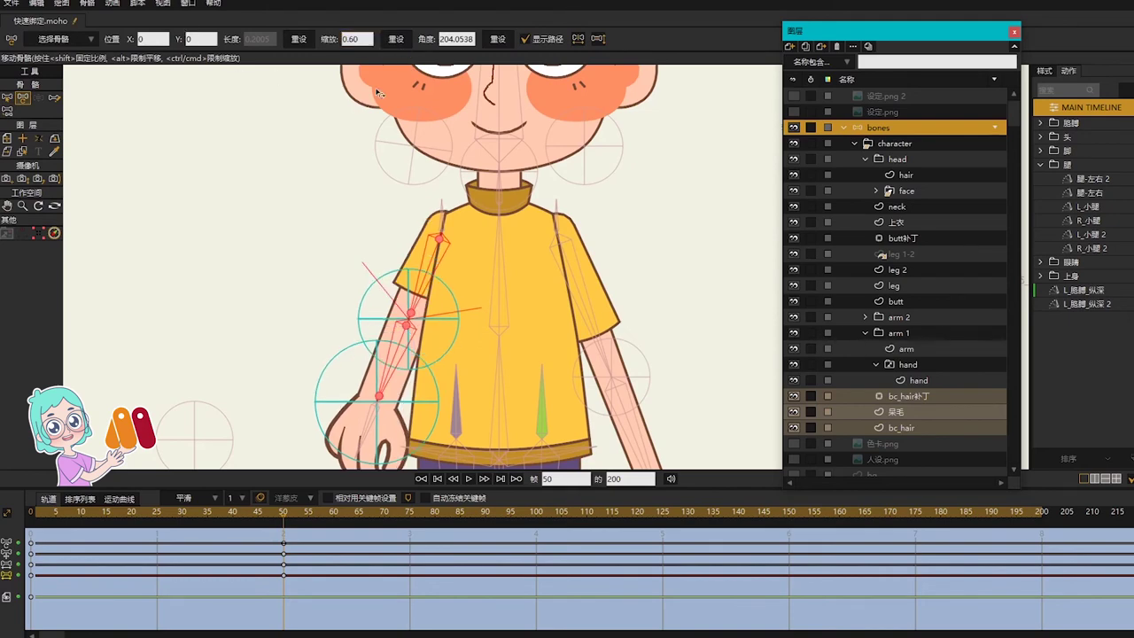
In the arm layer at frame 50, refit the shoulder cap's points so the sleeve curve meets the shirt's shoulder corner smoothly
{"action": "left_click", "coordinate": [906, 348]}
{"action": "scroll", "coordinate": [442, 252], "scroll_direction": "up", "scroll_amount": 3}
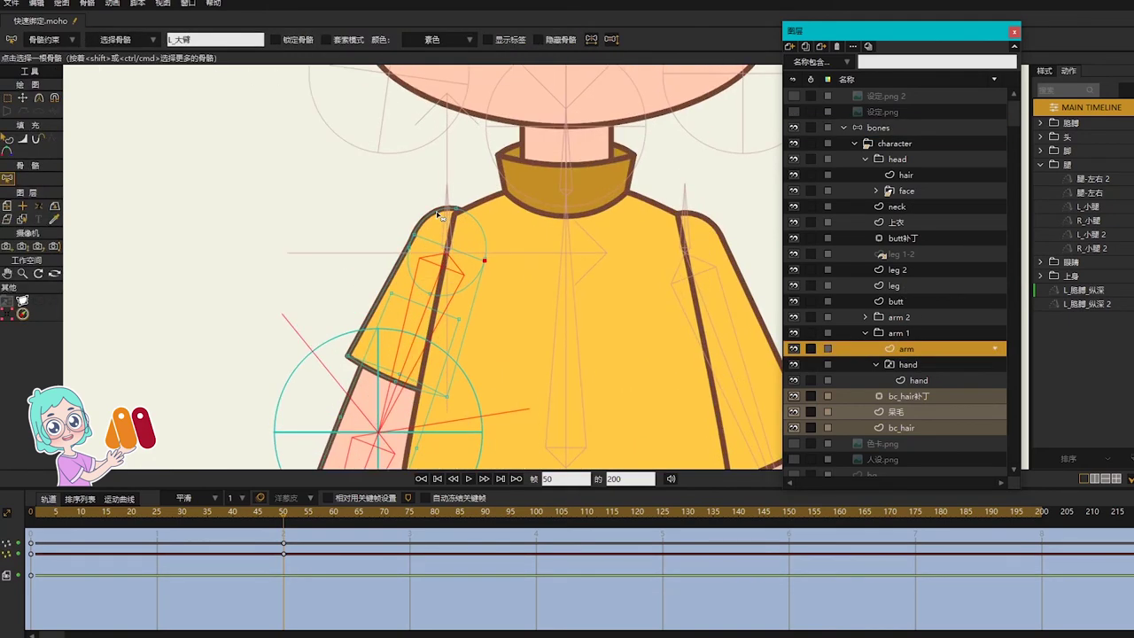
{"action": "scroll", "coordinate": [443, 222], "scroll_direction": "up", "scroll_amount": 3}
{"action": "key", "text": "t"}
{"action": "left_click_drag", "start_coordinate": [458, 197], "coordinate": [469, 225]}
{"action": "left_click", "coordinate": [436, 349]}
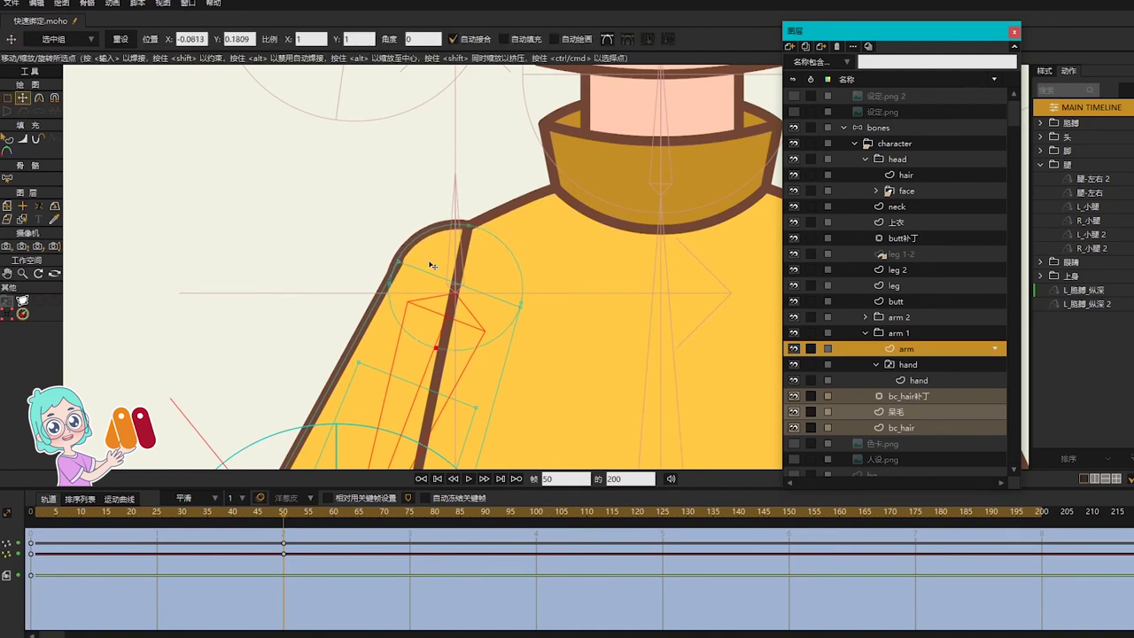
{"action": "left_click", "coordinate": [397, 263]}
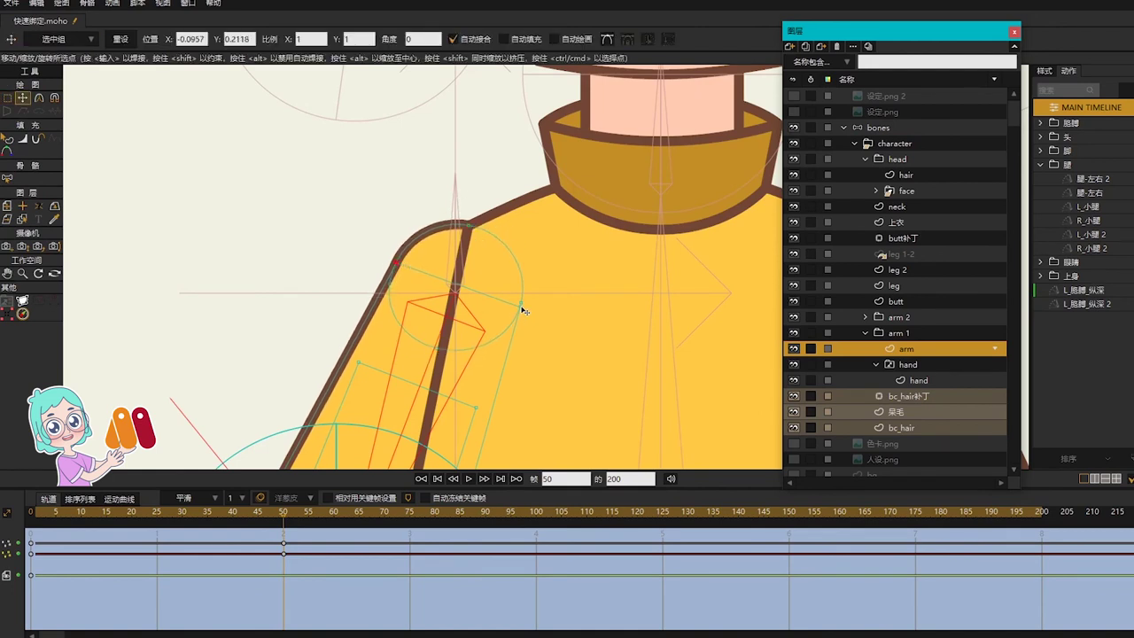
{"action": "left_click", "coordinate": [469, 227]}
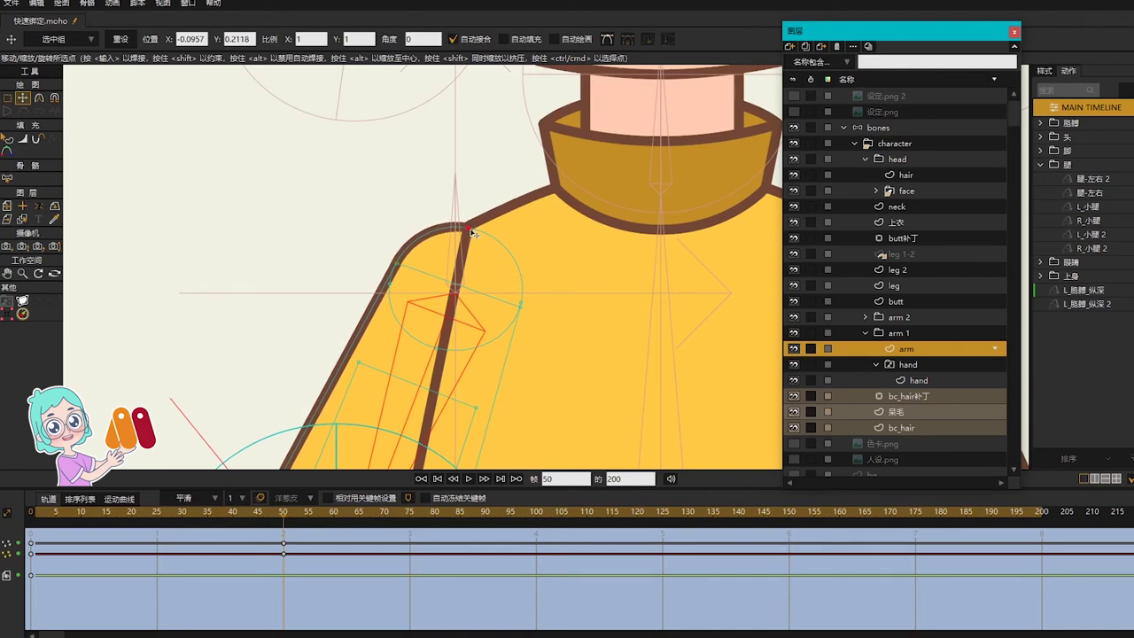
{"action": "left_click", "coordinate": [435, 349]}
{"action": "scroll", "coordinate": [511, 302], "scroll_direction": "down", "scroll_amount": 3}
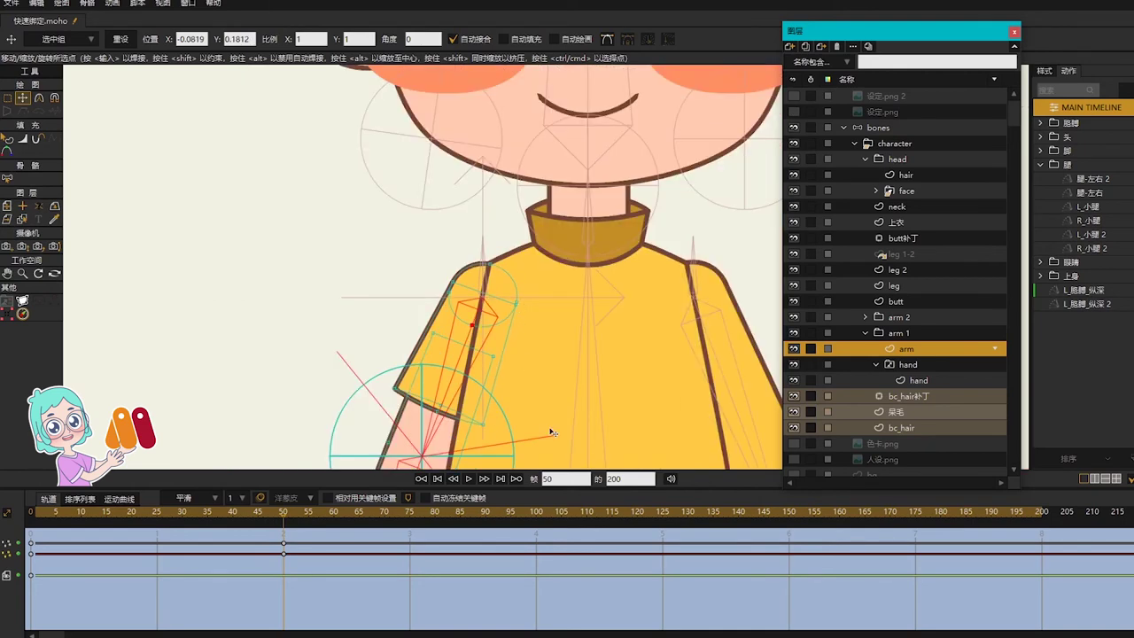
{"action": "scroll", "coordinate": [551, 432], "scroll_direction": "down", "scroll_amount": 3}
Adjust the shoulder cap's top and lower points at frame 25 to meet the shirt's corner, and preview the foreshortening motion
{"action": "left_click_drag", "start_coordinate": [293, 514], "coordinate": [17, 531]}
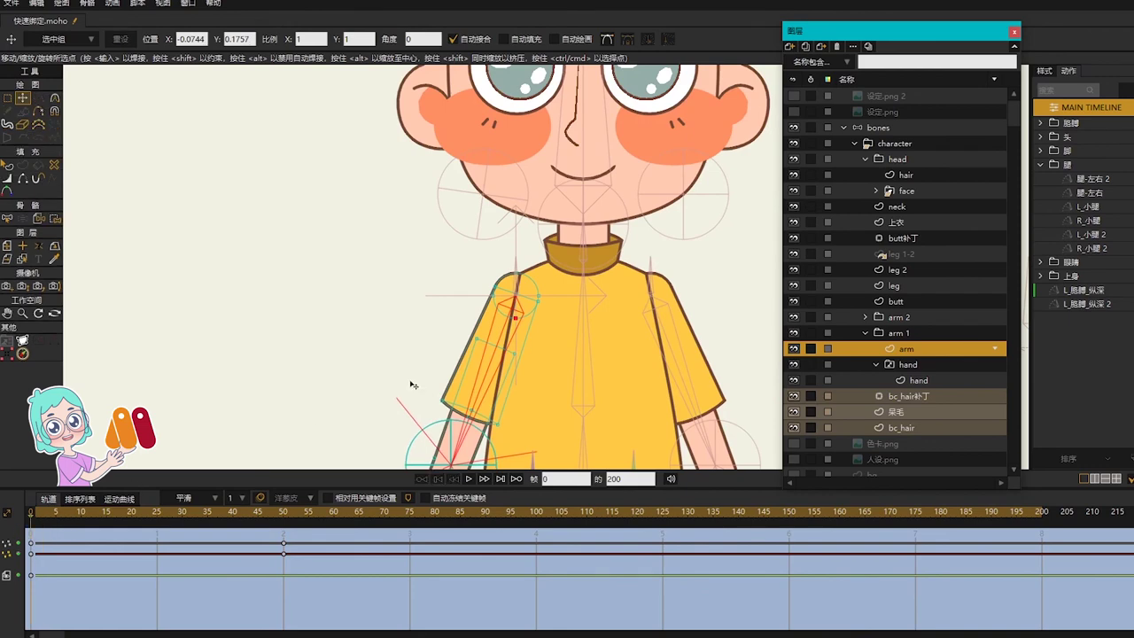
{"action": "scroll", "coordinate": [411, 384], "scroll_direction": "down", "scroll_amount": 2}
{"action": "left_click", "coordinate": [154, 514]}
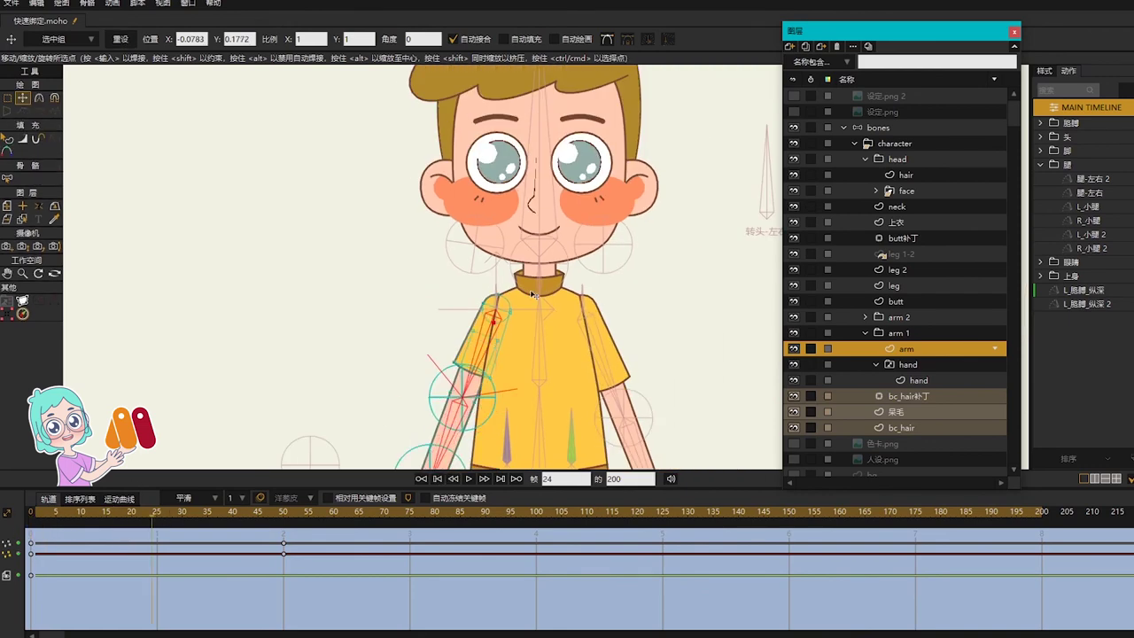
{"action": "left_click", "coordinate": [156, 514]}
{"action": "scroll", "coordinate": [514, 304], "scroll_direction": "up", "scroll_amount": 5}
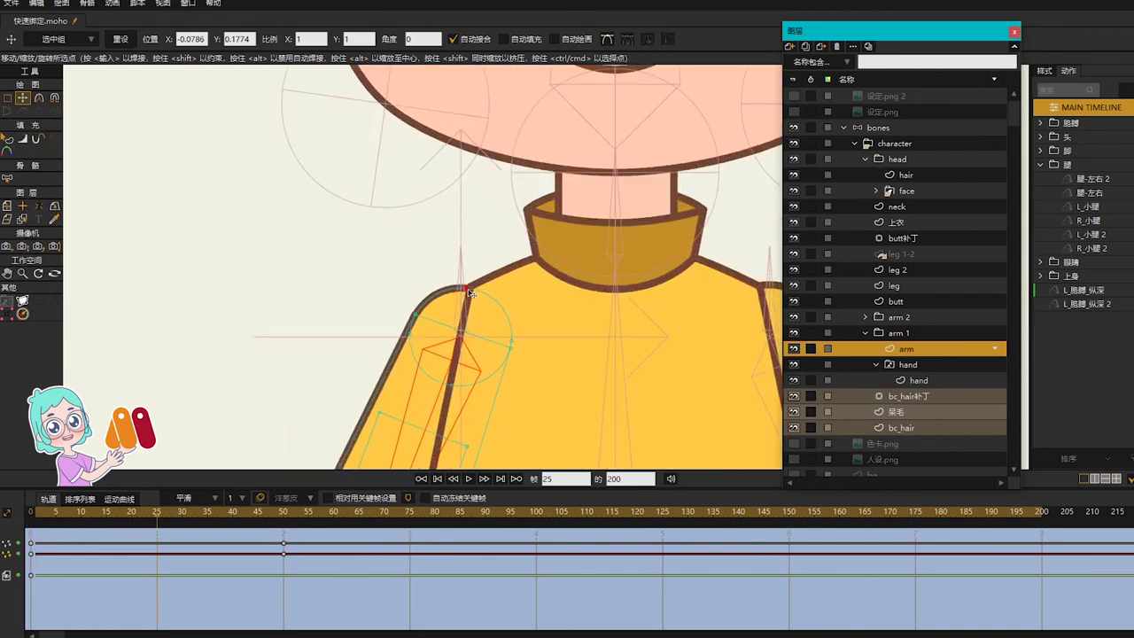
{"action": "left_click", "coordinate": [469, 291]}
{"action": "left_click", "coordinate": [454, 379]}
{"action": "scroll", "coordinate": [534, 335], "scroll_direction": "down", "scroll_amount": 4}
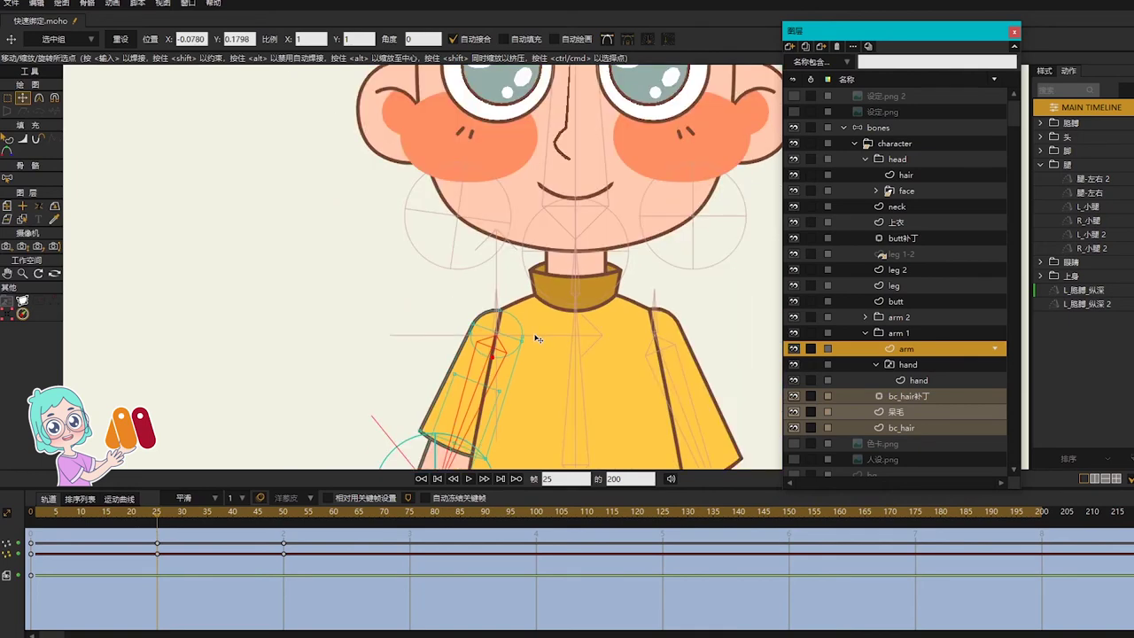
{"action": "scroll", "coordinate": [535, 336], "scroll_direction": "down", "scroll_amount": 4}
{"action": "left_click_drag", "start_coordinate": [32, 513], "coordinate": [357, 511]}
{"action": "scroll", "coordinate": [462, 363], "scroll_direction": "down", "scroll_amount": 3}
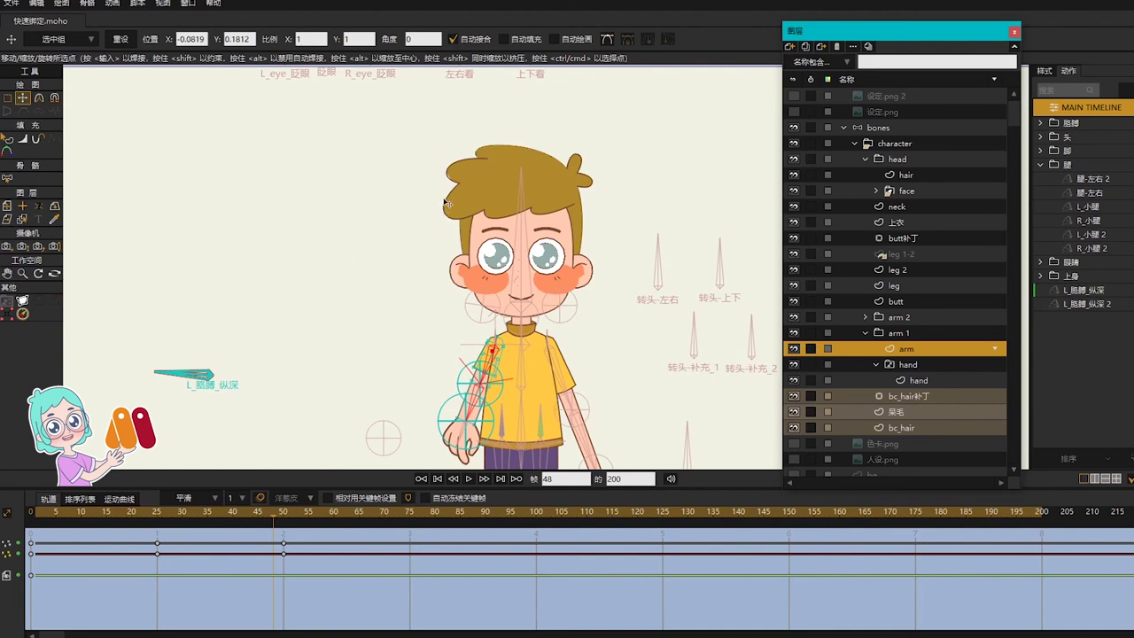
Copy the bones layer's frame 50 keyframes into the L_胳膊_纵深 2 action and turn the L_胳膊_纵深 control bone to angle 0
{"action": "left_click", "coordinate": [894, 129]}
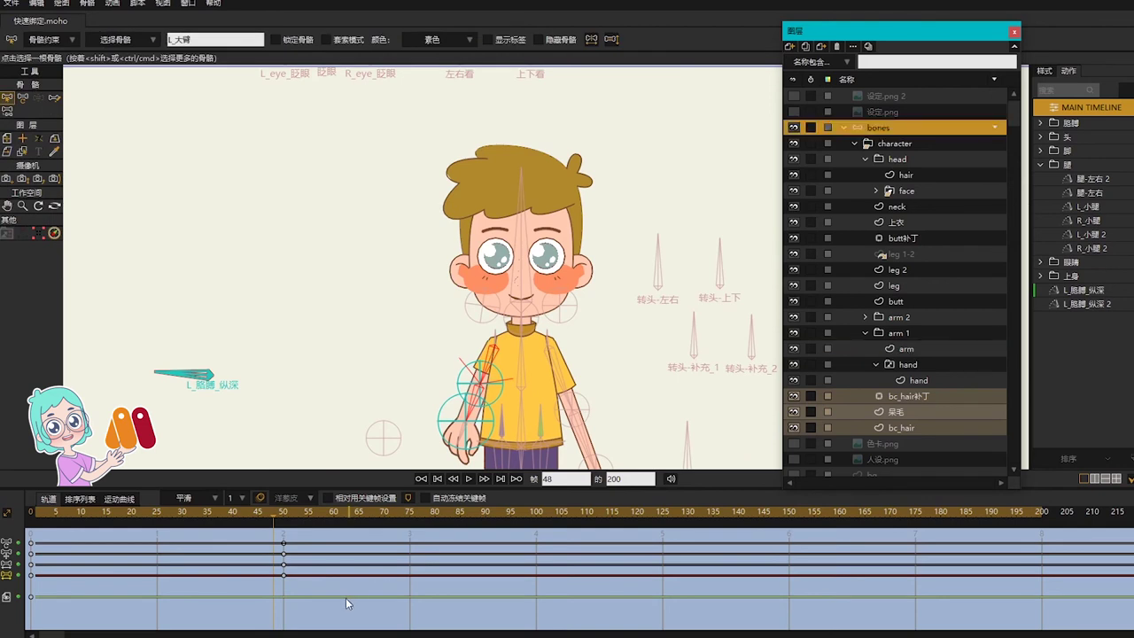
{"action": "left_click_drag", "start_coordinate": [347, 599], "coordinate": [264, 549]}
{"action": "left_click_drag", "start_coordinate": [332, 602], "coordinate": [259, 520]}
{"action": "left_click", "coordinate": [1078, 303]}
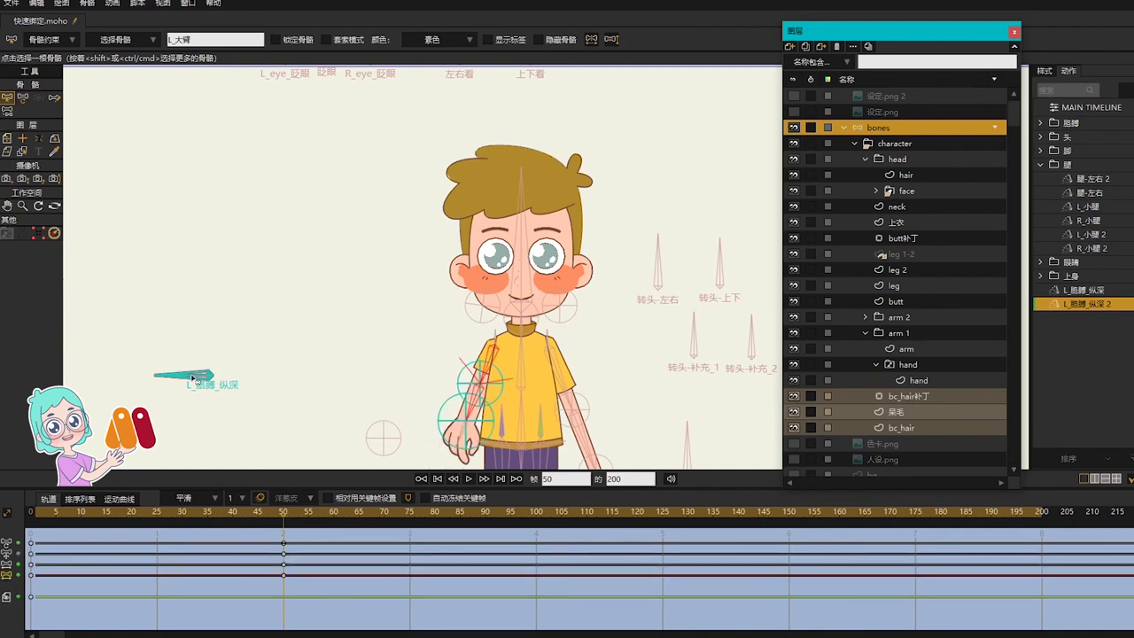
{"action": "left_click", "coordinate": [195, 378]}
{"action": "key", "text": "t"}
Set the L_手腕 wrist bone's scale to 0.6 at frame 50 of the L_胳膊_纵深 2 action
{"action": "left_click", "coordinate": [448, 392]}
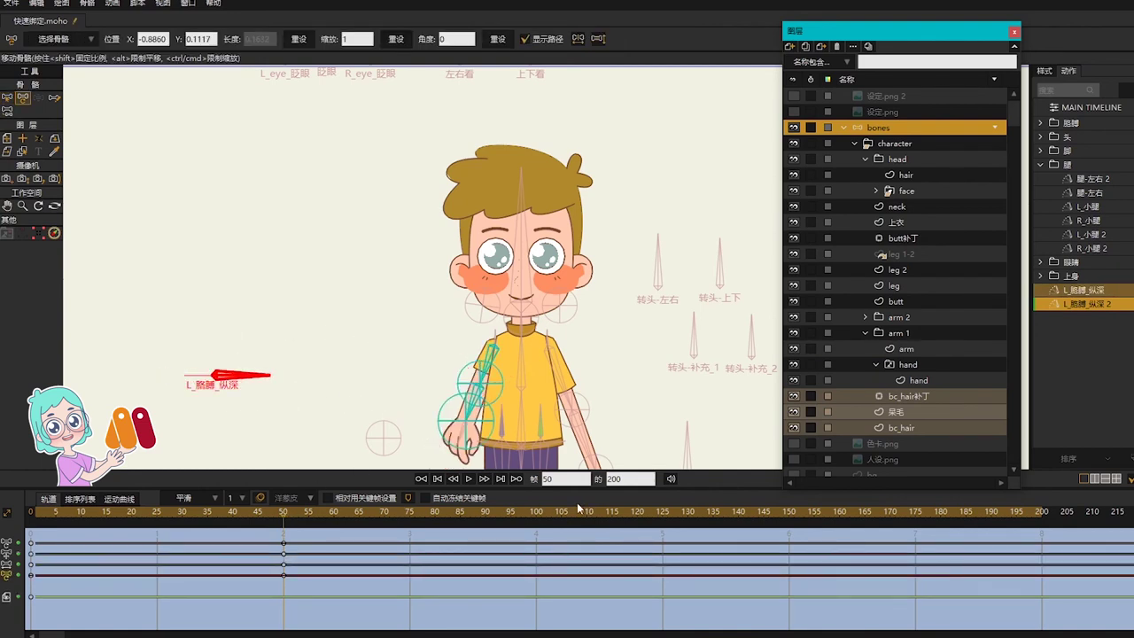
{"action": "key", "text": "z"}
{"action": "key", "text": "t"}
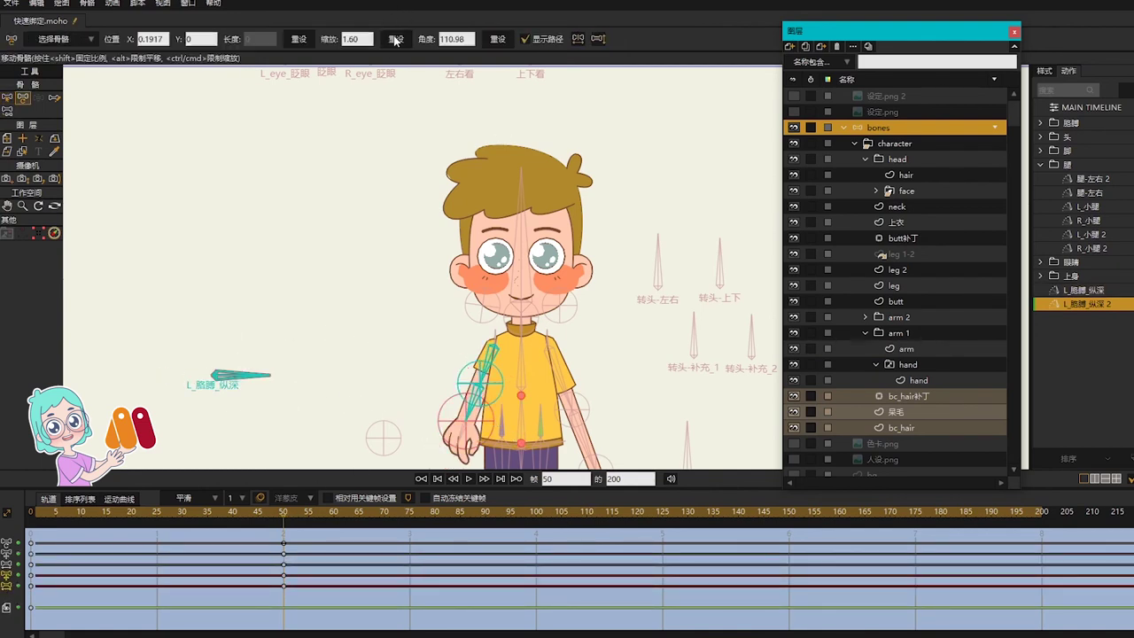
{"action": "left_click", "coordinate": [357, 39]}
{"action": "type", "text": "0.6"}
{"action": "key", "text": "Return"}
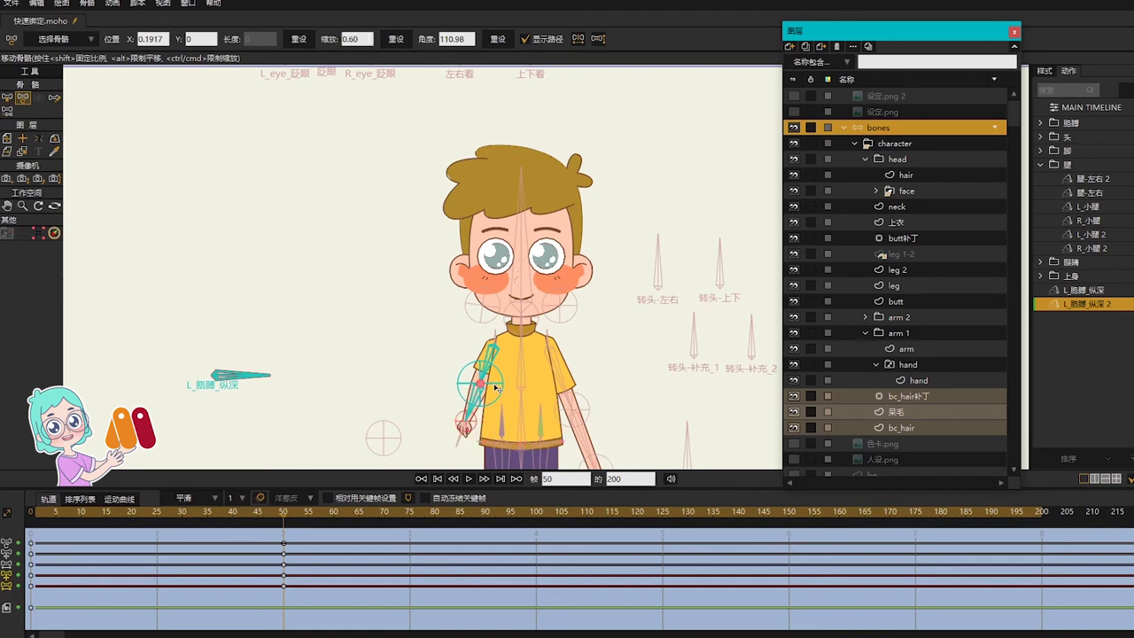
Set the L_手肘 elbow bone's scale to 0.6, and fine-tune the elbow and wrist sizes by eye, with the wrist at about 0.65
{"action": "left_click", "coordinate": [497, 388]}
{"action": "left_click", "coordinate": [357, 39]}
{"action": "type", "text": "0.6"}
{"action": "key", "text": "Return"}
{"action": "scroll", "coordinate": [545, 333], "scroll_direction": "up", "scroll_amount": 3}
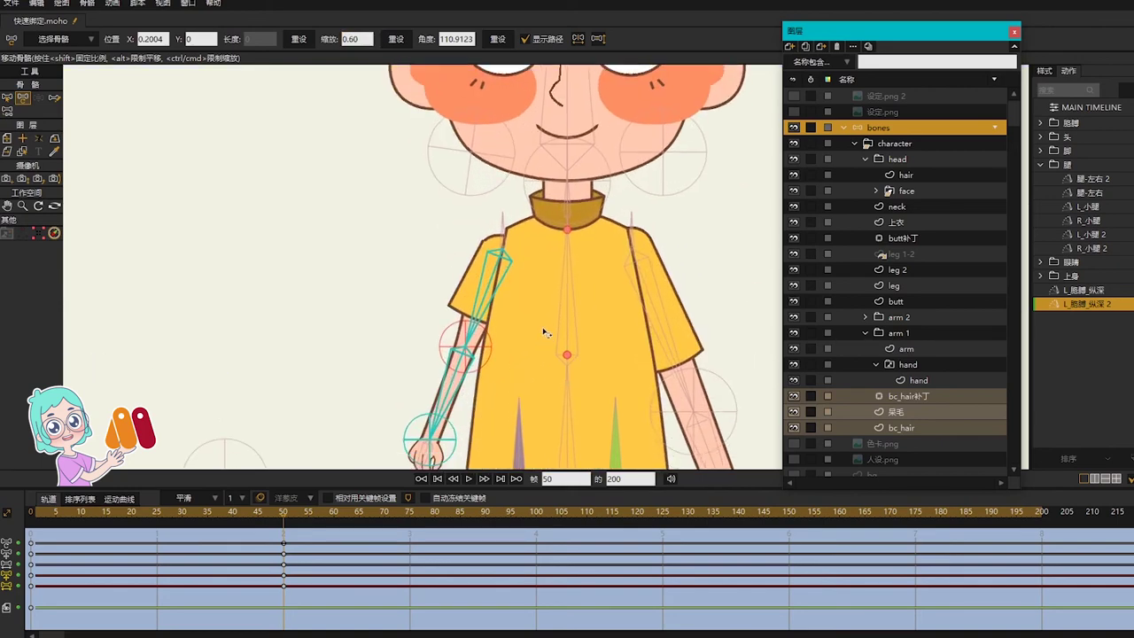
{"action": "left_click_drag", "start_coordinate": [544, 330], "coordinate": [514, 288]}
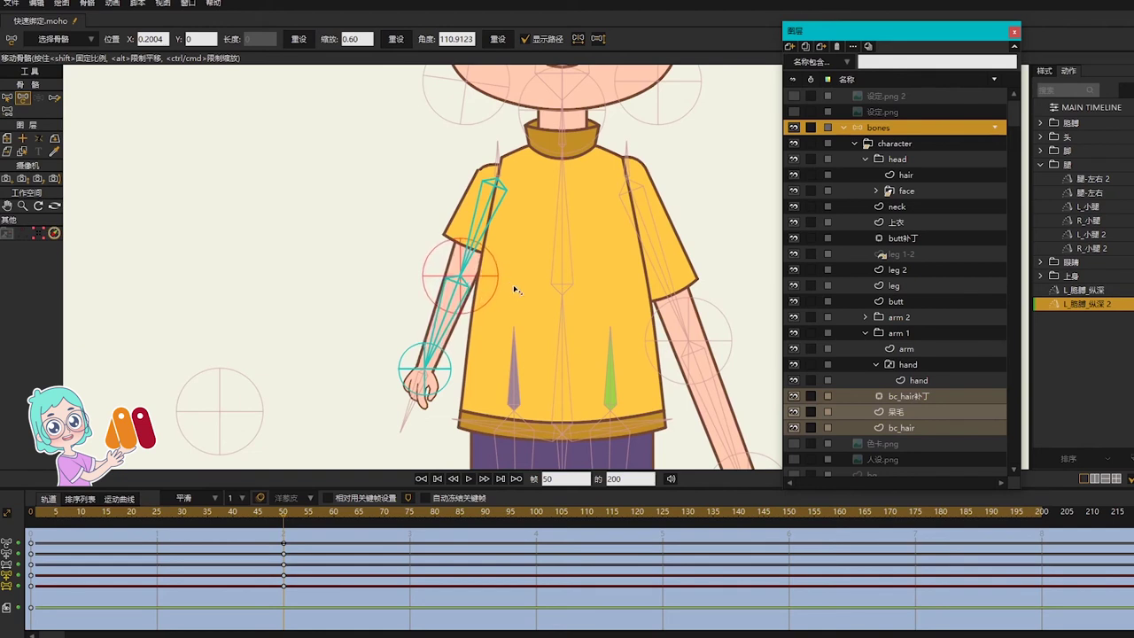
{"action": "left_click", "coordinate": [443, 394]}
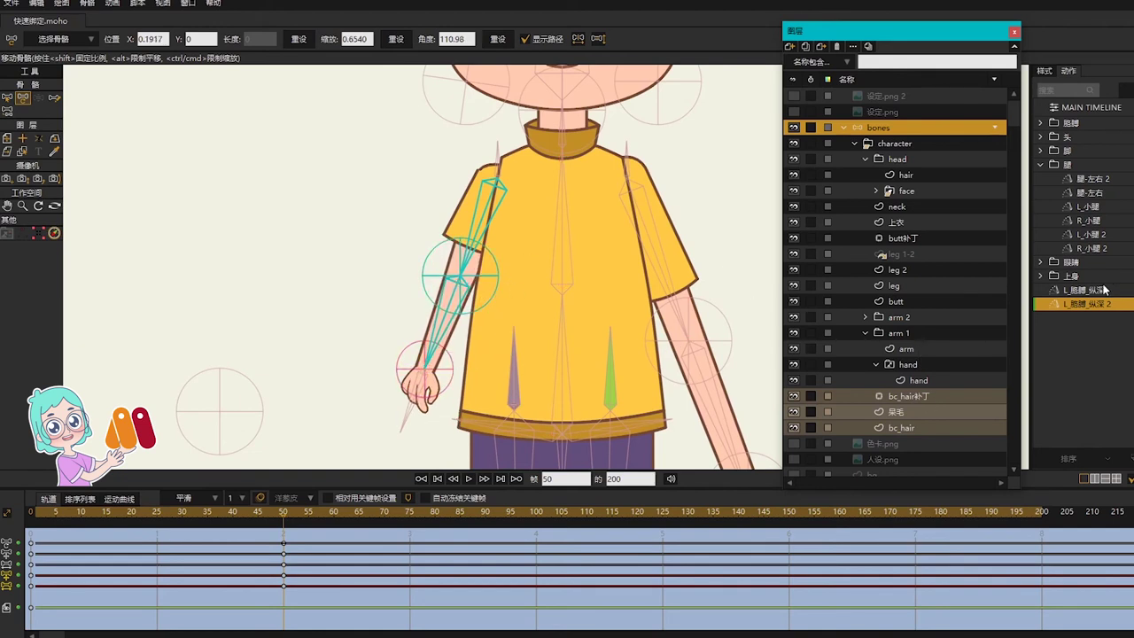
Copy the arm layer's point keyframes at frames 25 and 50 from L_胳膊_纵深 into L_胳膊_纵深 2 and scrub through the action
{"action": "double_click", "coordinate": [1083, 290]}
{"action": "left_click", "coordinate": [910, 350]}
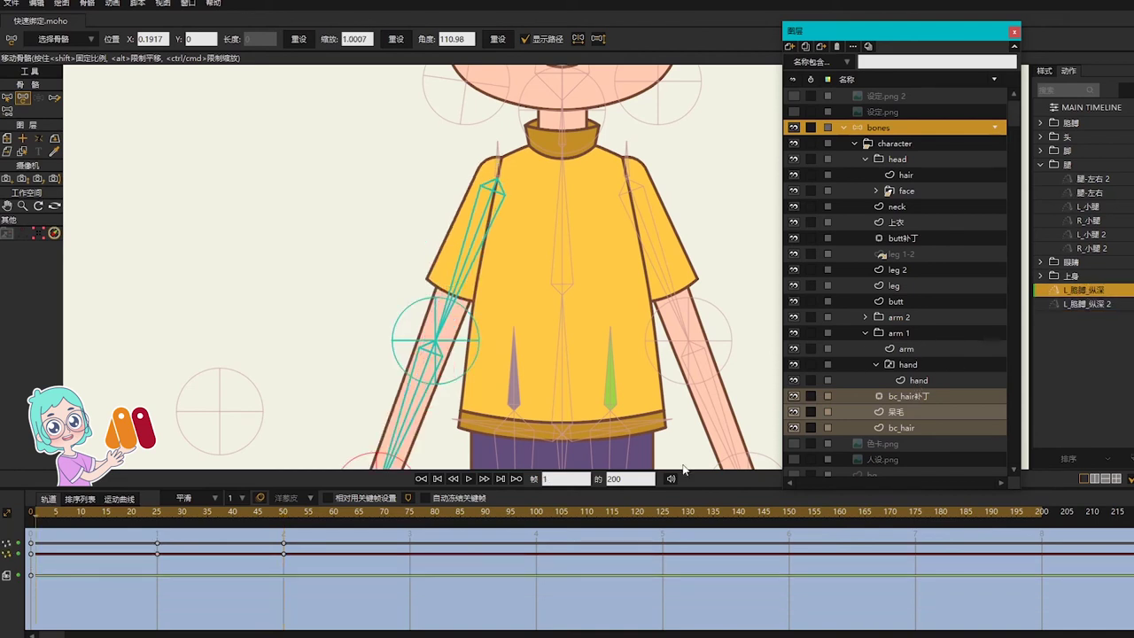
{"action": "left_click_drag", "start_coordinate": [337, 599], "coordinate": [136, 530]}
{"action": "double_click", "coordinate": [1088, 304]}
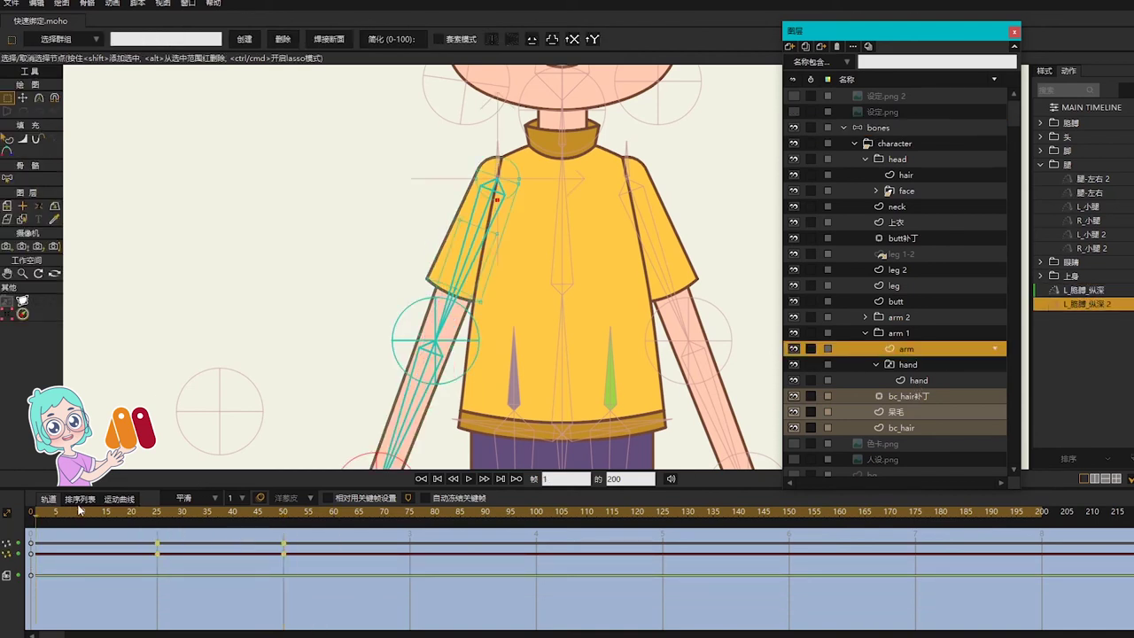
{"action": "left_click", "coordinate": [155, 513]}
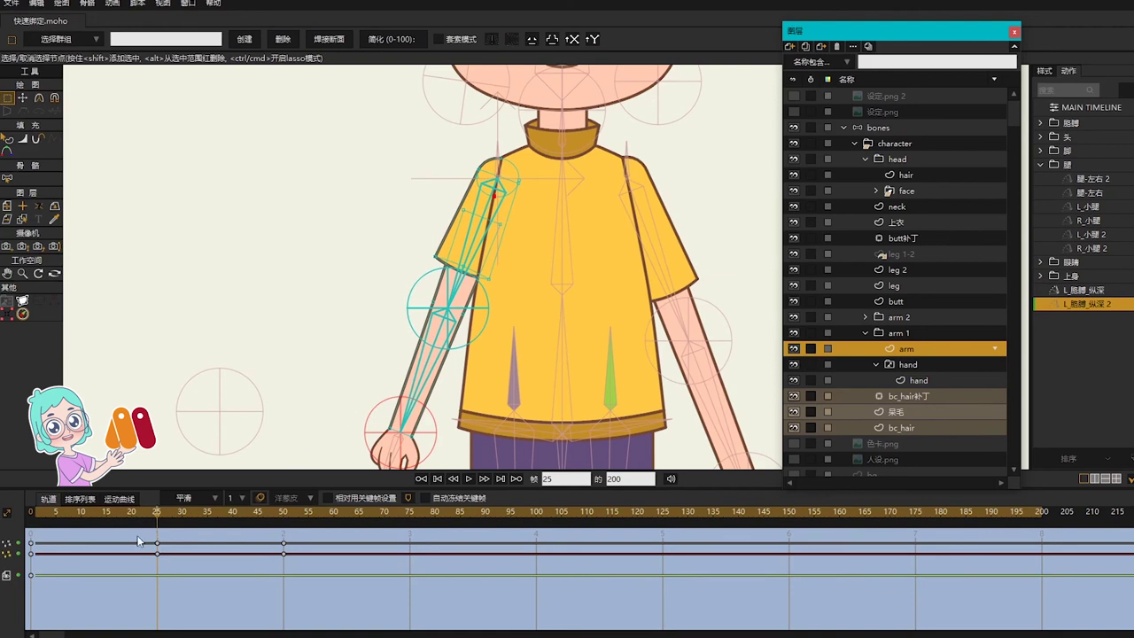
{"action": "scroll", "coordinate": [353, 253], "scroll_direction": "down", "scroll_amount": 2}
{"action": "left_click_drag", "start_coordinate": [34, 515], "coordinate": [4, 514]}
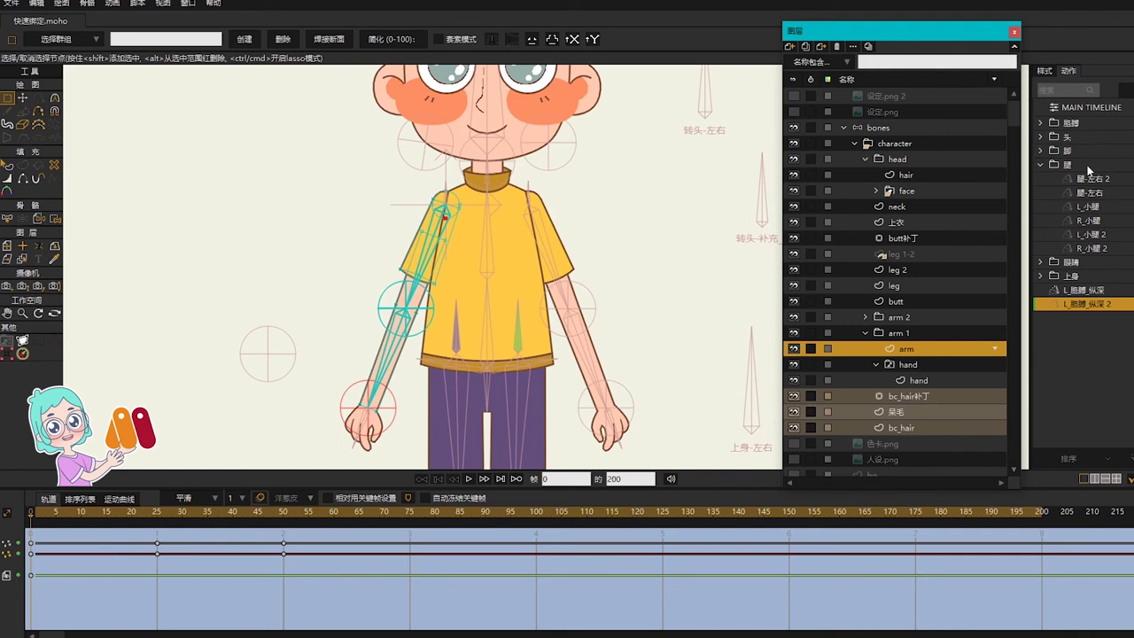
Return to the main timeline and test the arm foreshortening by swinging the L_胳膊_纵深 control bone both ways, restoring it upright
{"action": "scroll", "coordinate": [543, 206], "scroll_direction": "down", "scroll_amount": 2}
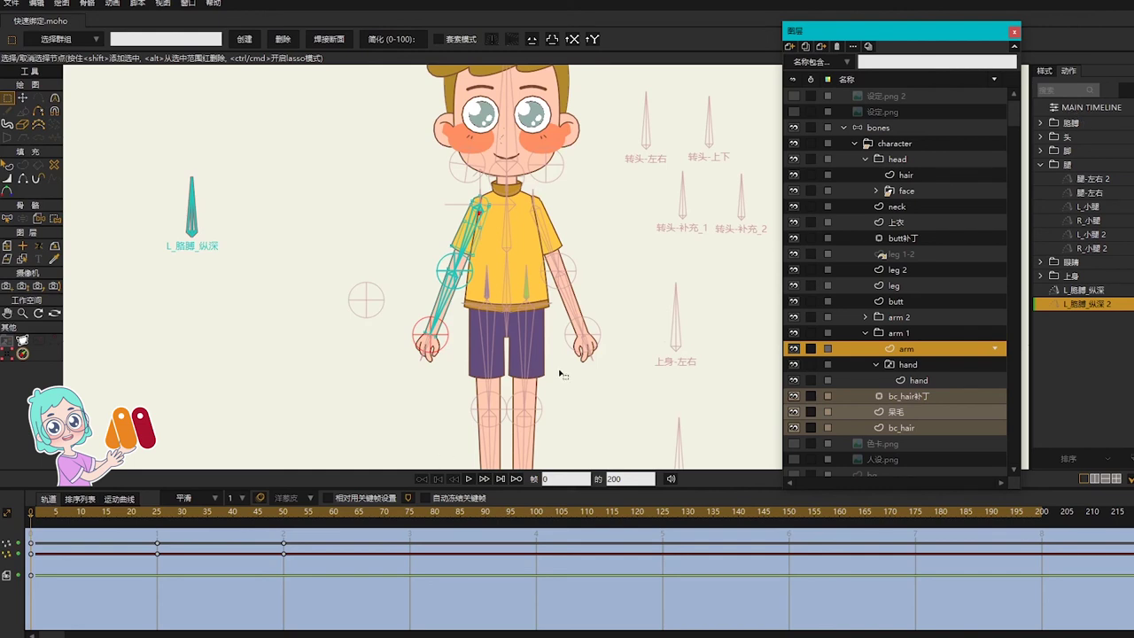
{"action": "left_click", "coordinate": [1076, 110]}
{"action": "key", "text": "z"}
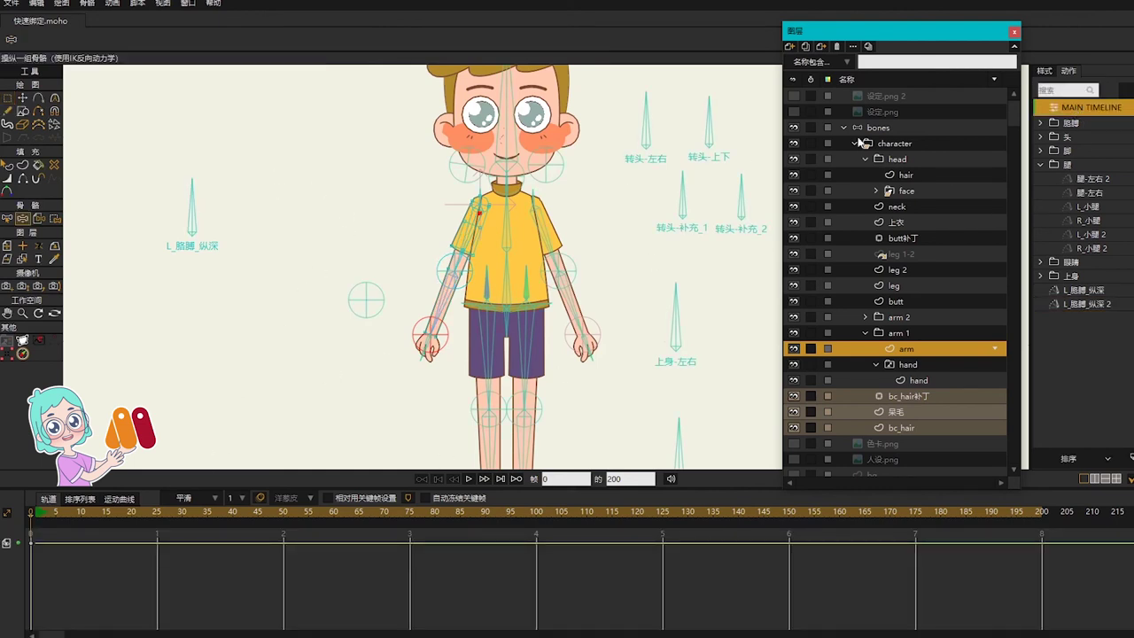
{"action": "left_click_drag", "start_coordinate": [194, 188], "coordinate": [328, 335]}
{"action": "scroll", "coordinate": [473, 202], "scroll_direction": "up", "scroll_amount": 10}
{"action": "scroll", "coordinate": [469, 203], "scroll_direction": "down", "scroll_amount": 9}
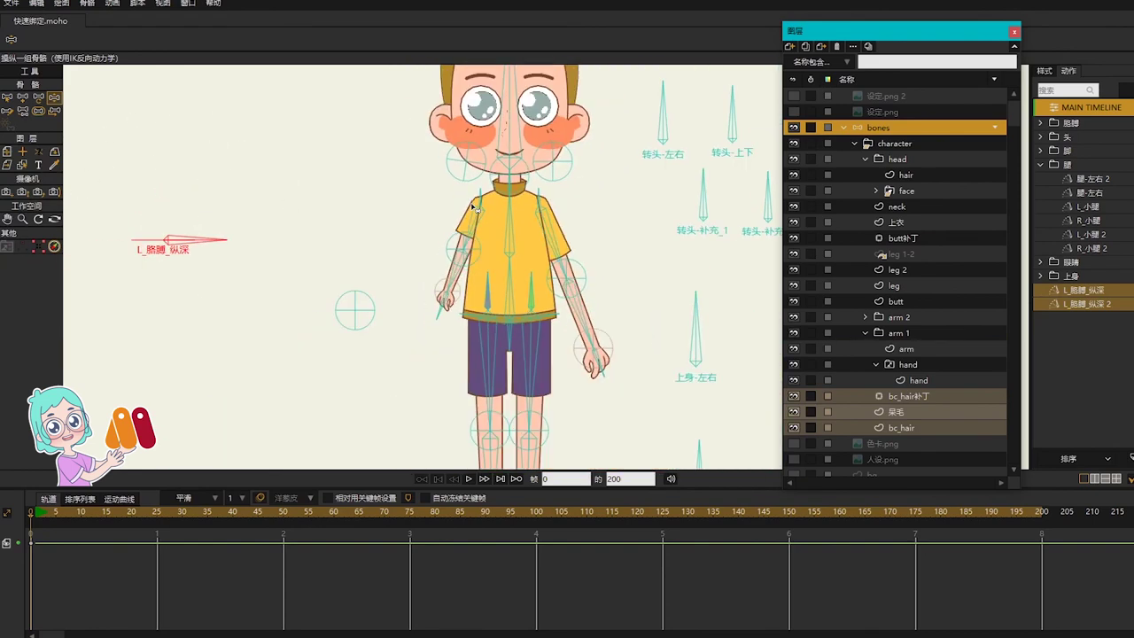
{"action": "left_click_drag", "start_coordinate": [205, 232], "coordinate": [257, 238]}
{"action": "key", "text": "ctrl+z"}
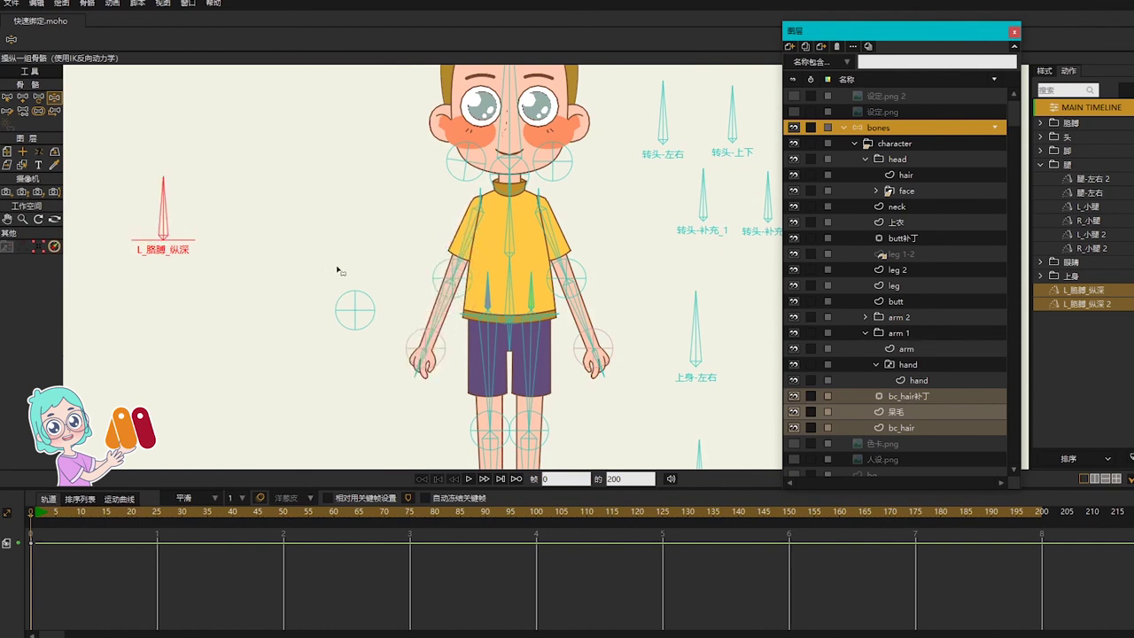
{"action": "scroll", "coordinate": [521, 247], "scroll_direction": "down", "scroll_amount": 1}
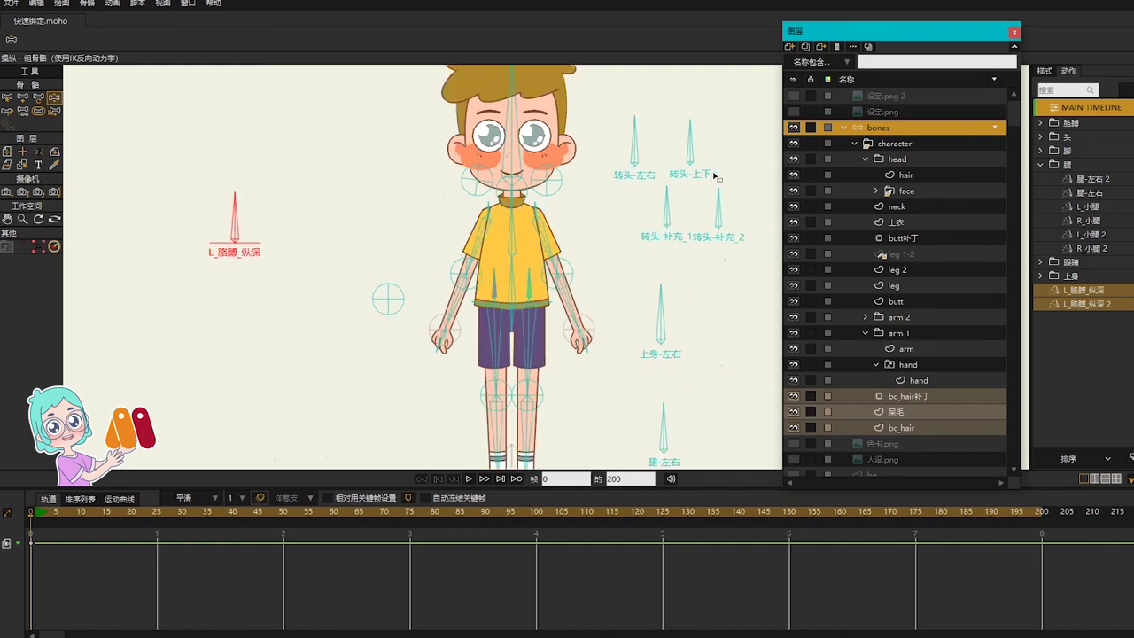
In the L_胳膊_纵深 action at frame 50, try rotating the L_大臂 upper arm bone
{"action": "key", "text": "b"}
{"action": "left_click", "coordinate": [394, 239]}
{"action": "double_click", "coordinate": [1072, 292]}
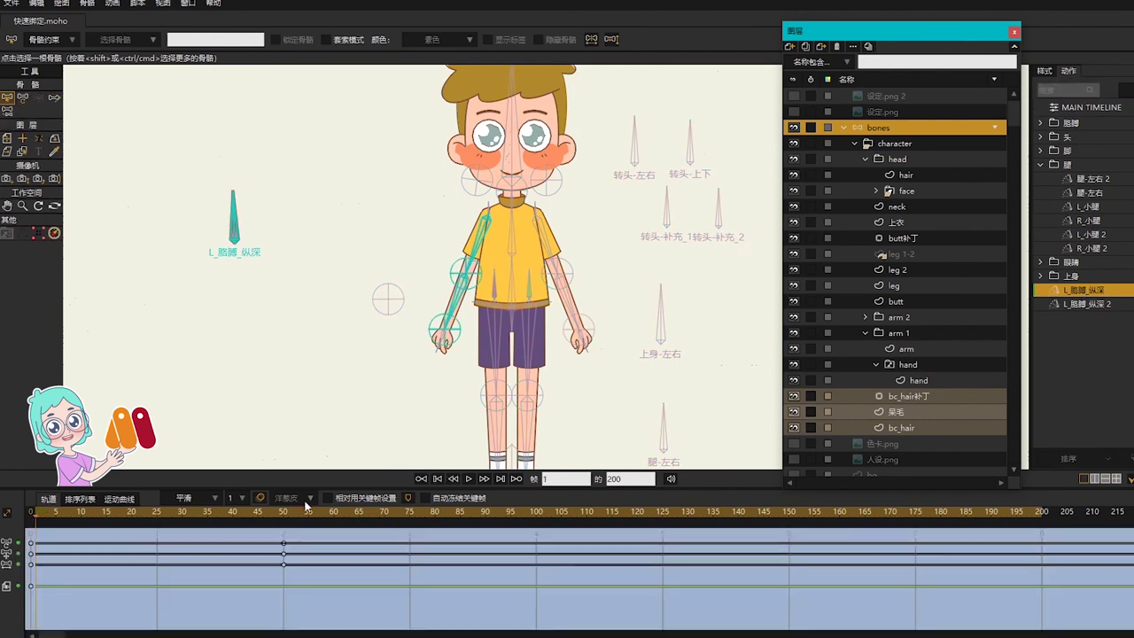
{"action": "left_click", "coordinate": [284, 510]}
{"action": "left_click", "coordinate": [489, 227]}
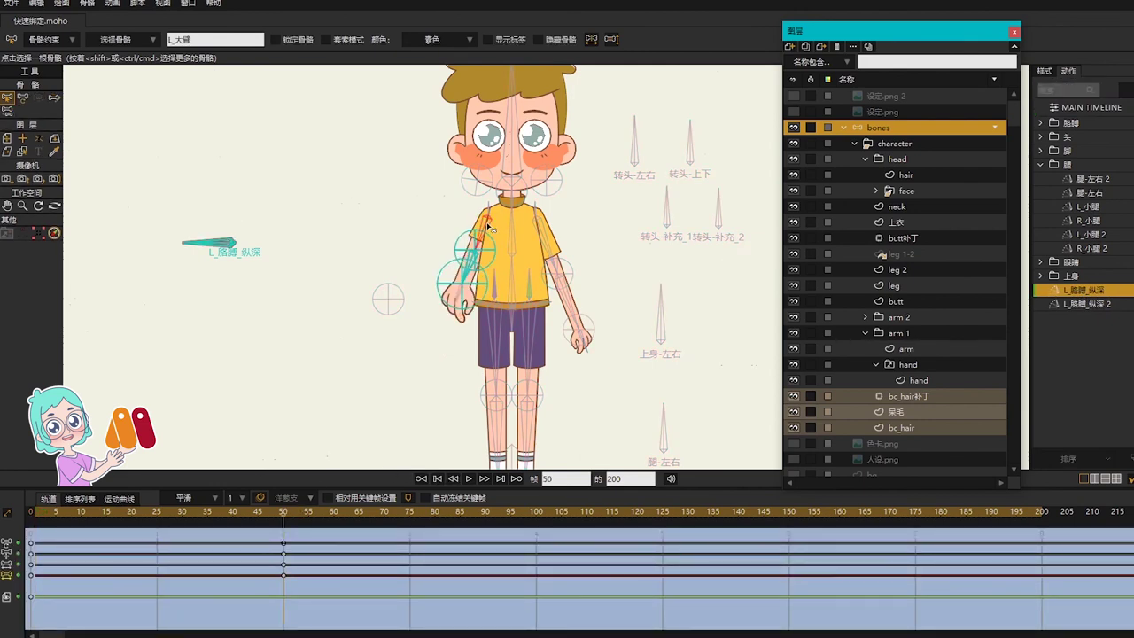
{"action": "key", "text": "t"}
Return to the main timeline, add a vertical control bone beside L_胳膊_纵深, and name it R_胳膊_纵深
{"action": "double_click", "coordinate": [1068, 111]}
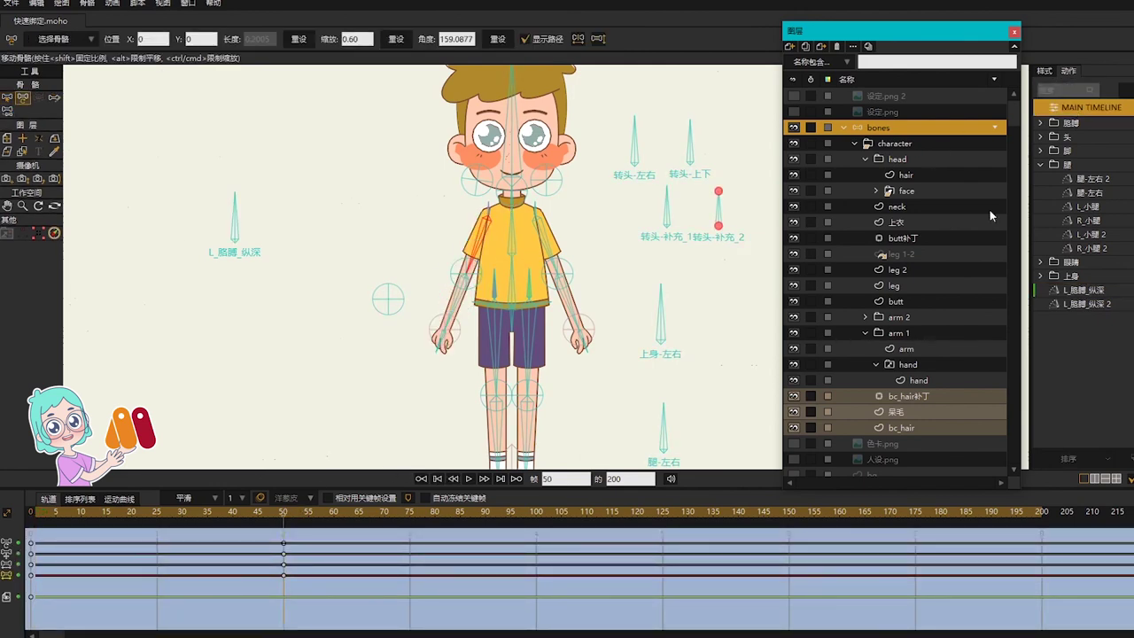
{"action": "key", "text": "b"}
{"action": "key", "text": "a"}
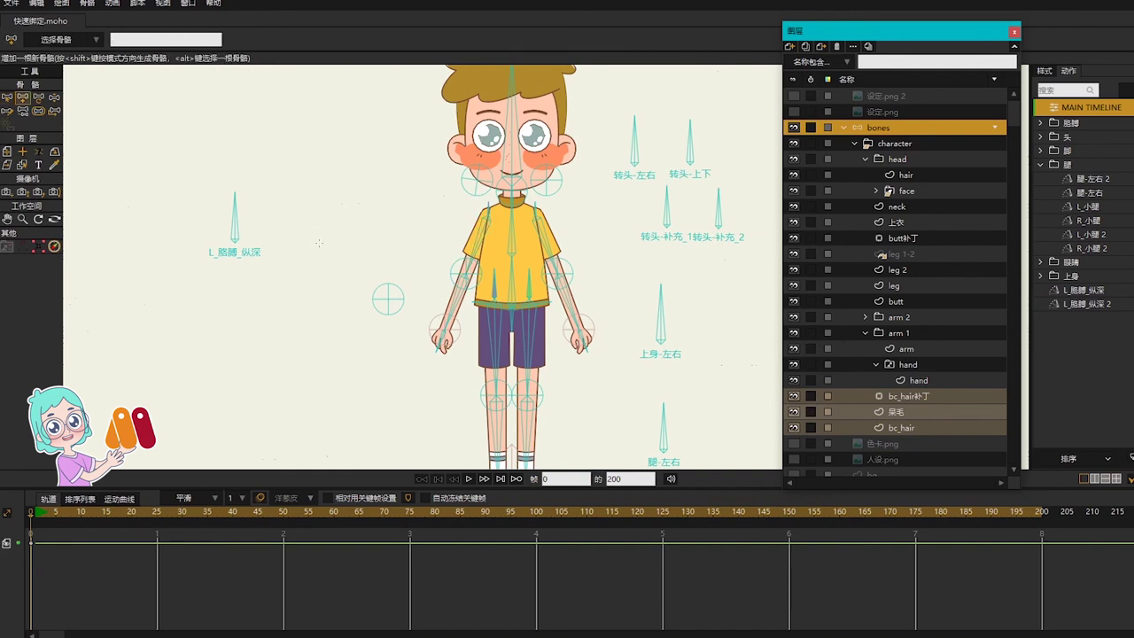
{"action": "left_click_drag", "start_coordinate": [320, 241], "coordinate": [321, 190]}
{"action": "double_click", "coordinate": [144, 38]}
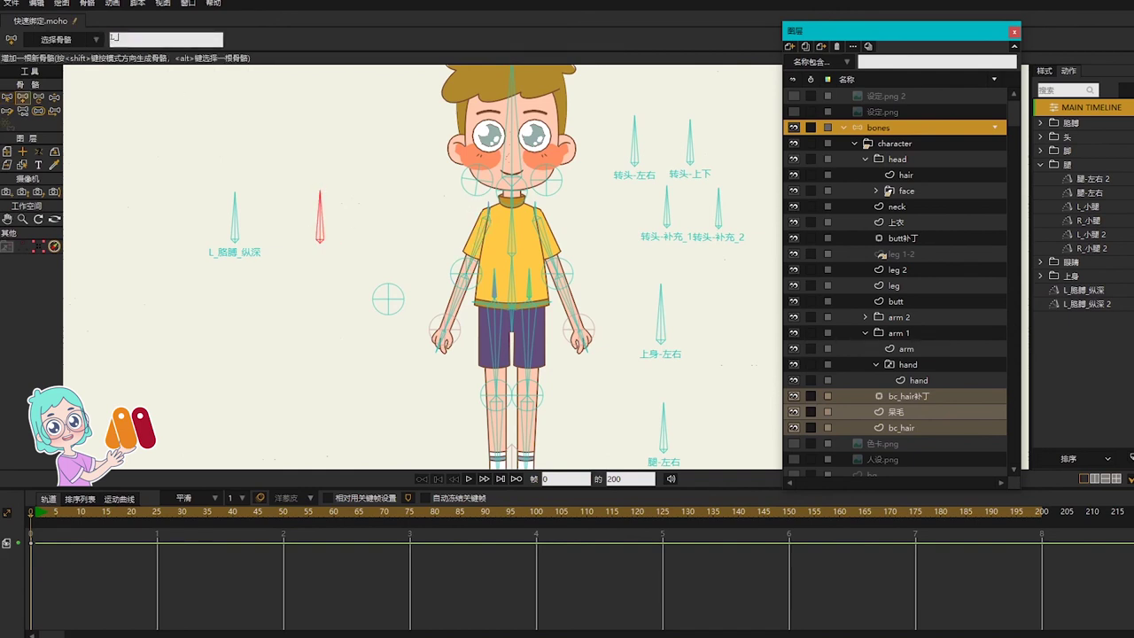
{"action": "type", "text": "R_胳膊_纵深"}
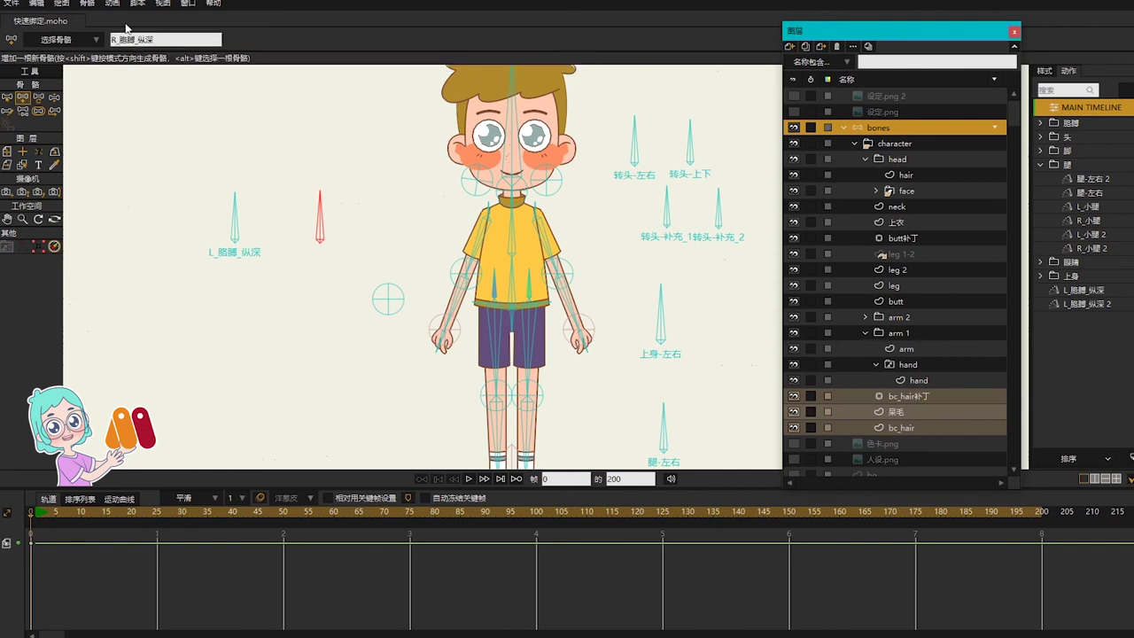
Create the smart bone actions for the R_胳膊_纵深 control bone with the offered settings
{"action": "type", "text": "z"}
{"action": "left_click", "coordinate": [87, 3]}
{"action": "left_click", "coordinate": [112, 226]}
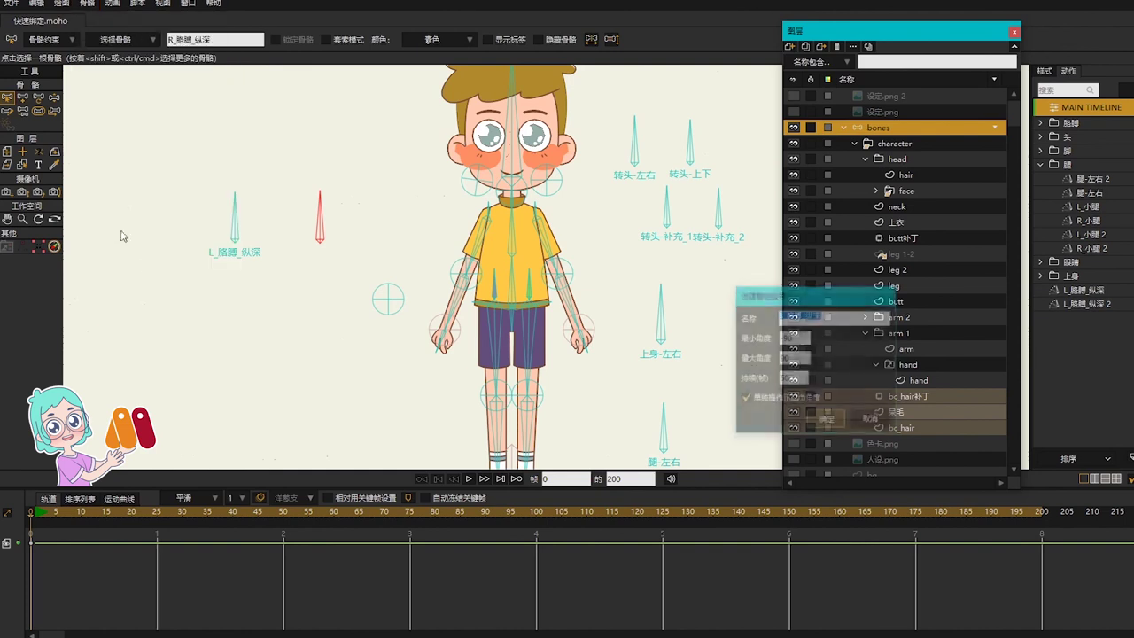
{"action": "key", "text": "Return"}
In the R_胳膊_纵深 action at frame 50, scale the right upper arm and forearm bones together to 0.6
{"action": "left_click", "coordinate": [284, 512]}
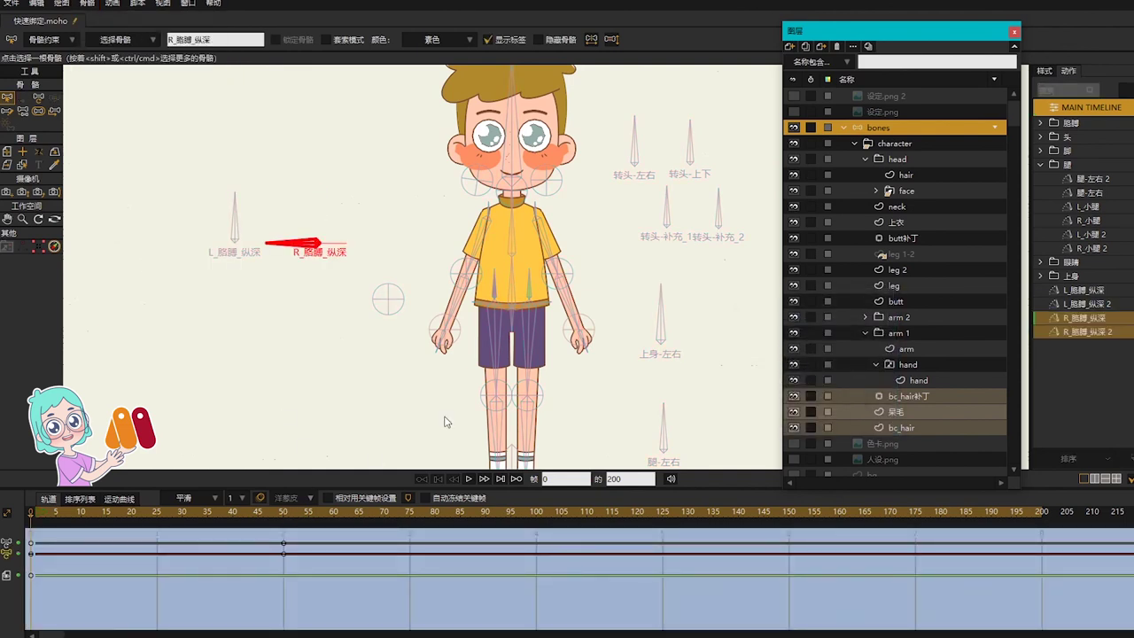
{"action": "left_click", "coordinate": [542, 241]}
{"action": "left_click", "coordinate": [571, 306], "text": "shift"}
{"action": "key", "text": "t"}
{"action": "double_click", "coordinate": [351, 39]}
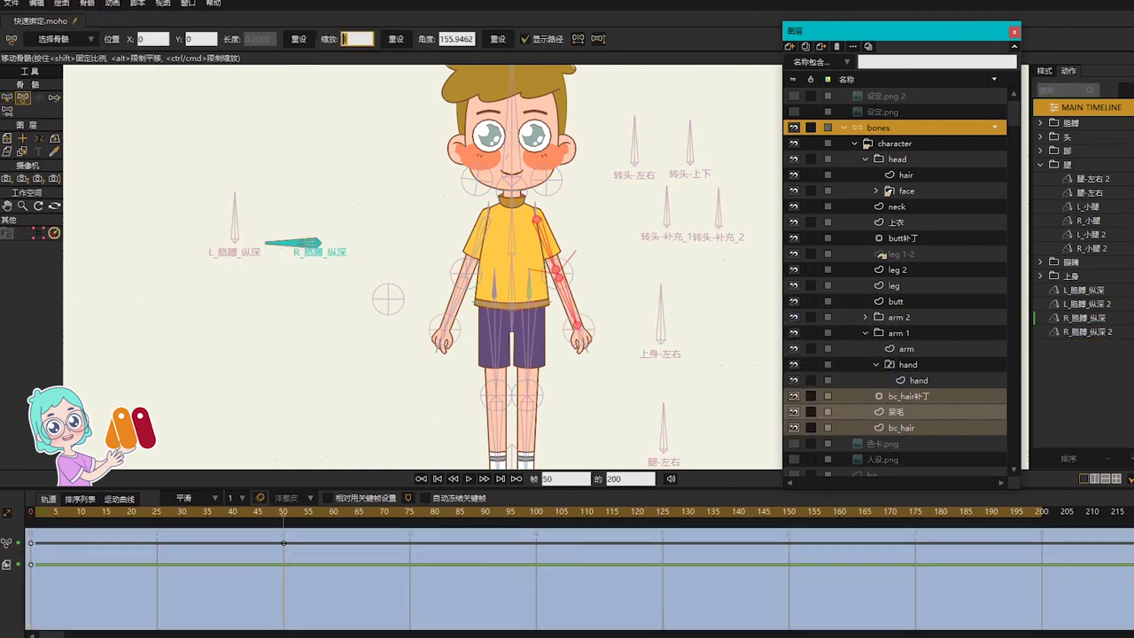
{"action": "type", "text": "0.6"}
{"action": "key", "text": "Return"}
Try a scale of 0.6 on the R_手肘 elbow bone, and enlarge it beyond its original size instead
{"action": "key", "text": "b"}
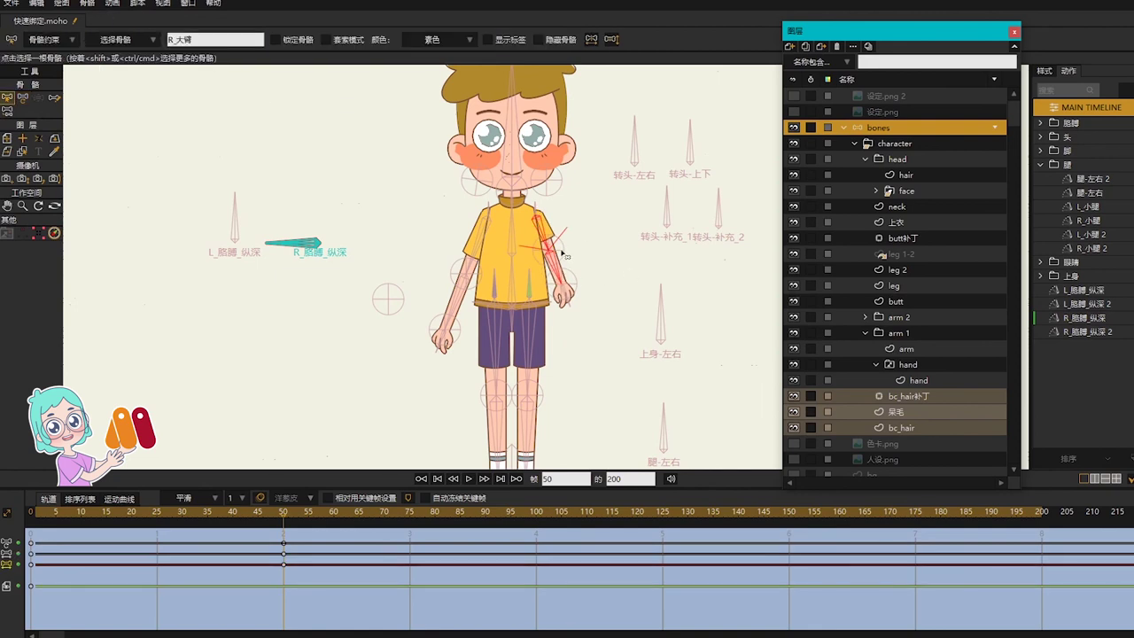
{"action": "left_click", "coordinate": [563, 255]}
{"action": "key", "text": "t"}
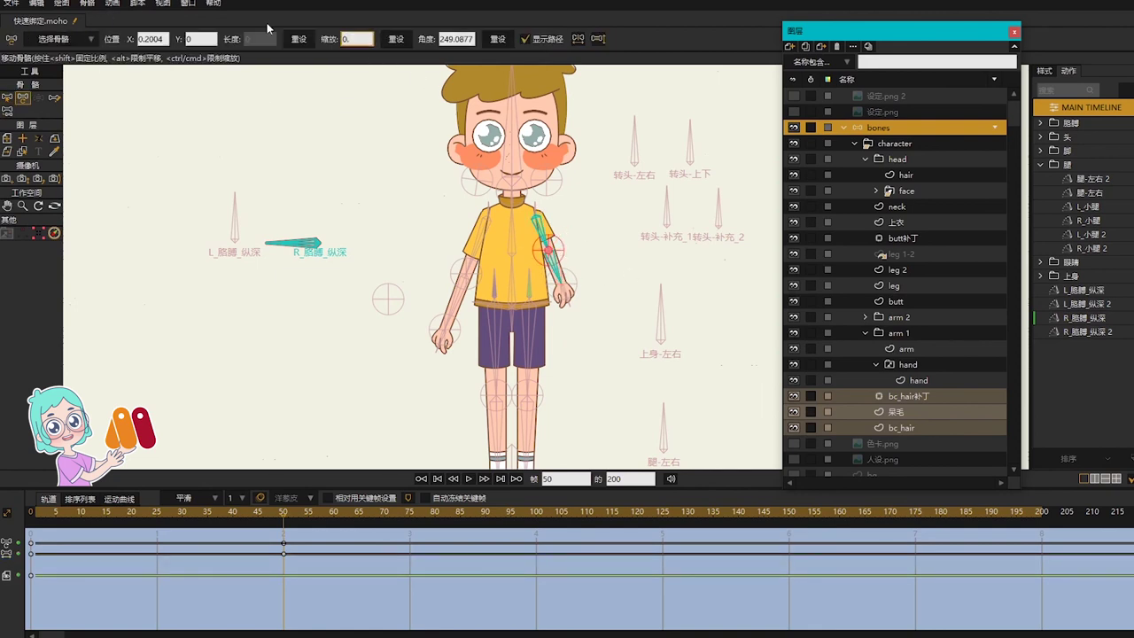
{"action": "type", "text": ".6"}
{"action": "key", "text": "Return"}
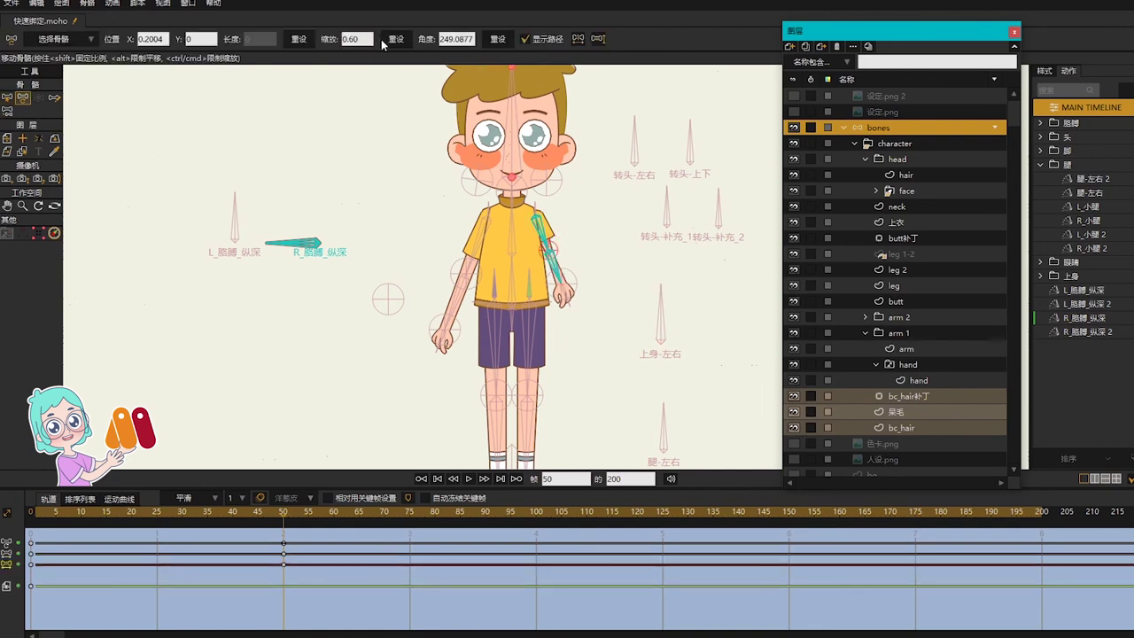
{"action": "type", "text": "0."}
{"action": "key", "text": "Return"}
{"action": "scroll", "coordinate": [571, 287], "scroll_direction": "up", "scroll_amount": 3}
Set the R_手腕 wrist bone's scale to 1.6 at frame 50
{"action": "key", "text": "b"}
{"action": "left_click", "coordinate": [561, 264]}
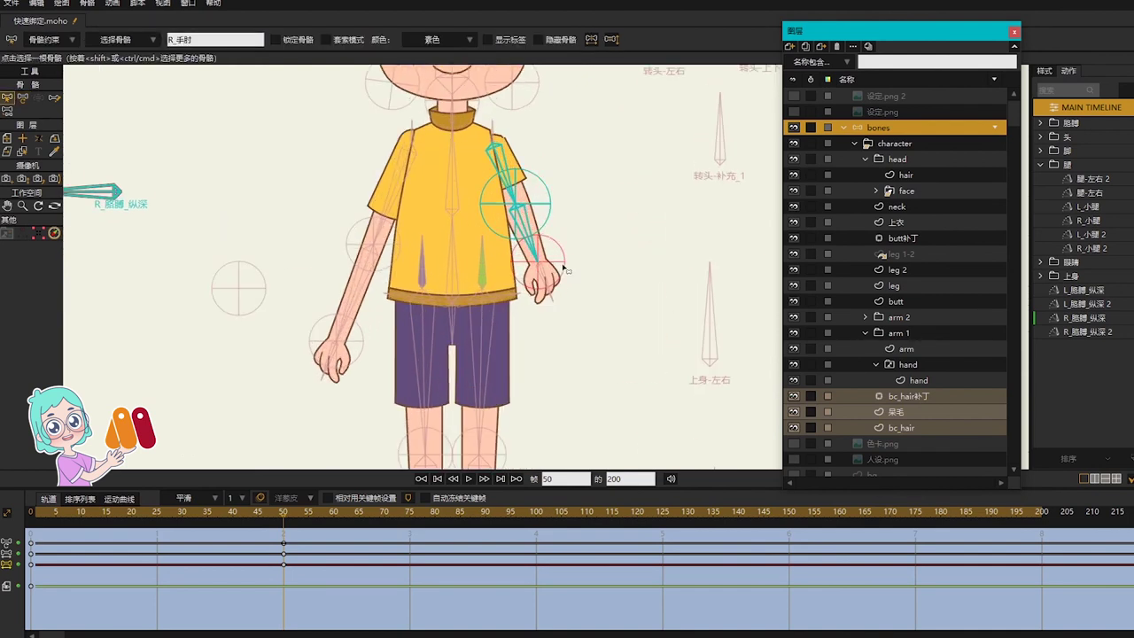
{"action": "key", "text": "t"}
{"action": "left_click", "coordinate": [370, 37]}
{"action": "type", "text": ".6"}
{"action": "key", "text": "Return"}
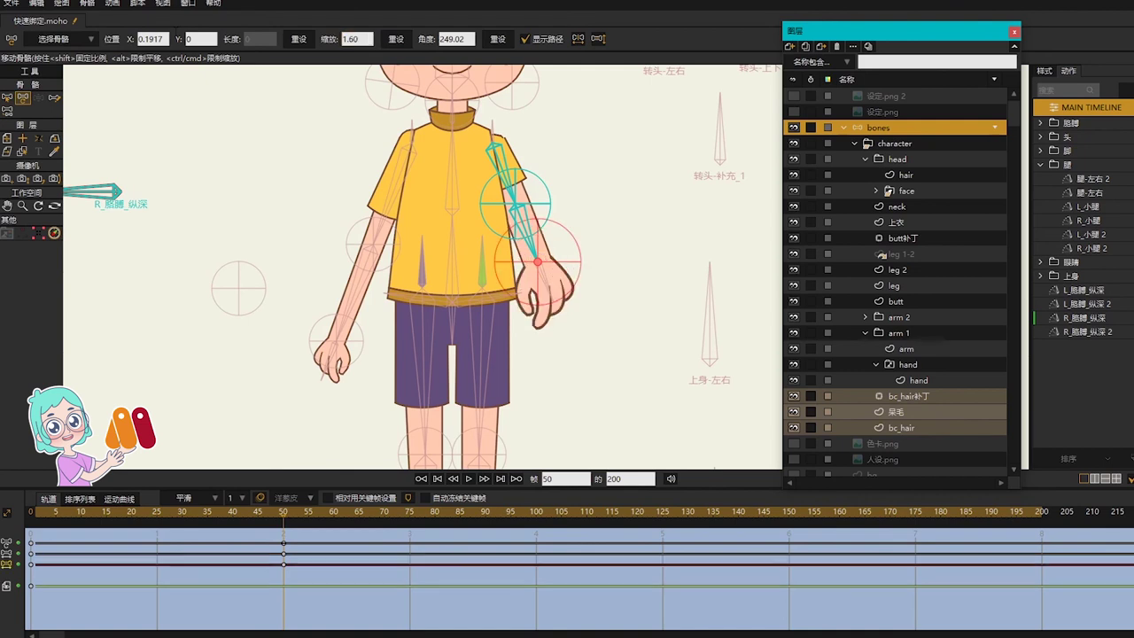
{"action": "left_click", "coordinate": [709, 268]}
Select the arm layer in the arm 2 group and scrub through the R_胳膊_纵深 action to check the arm's foreshortening
{"action": "left_click", "coordinate": [866, 318]}
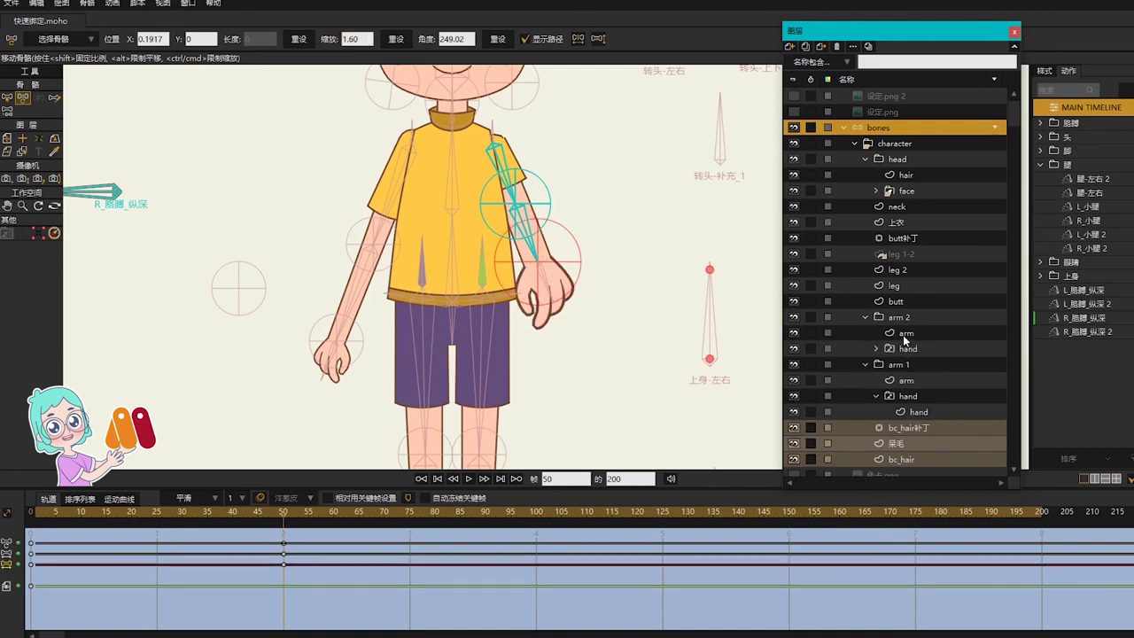
{"action": "left_click", "coordinate": [902, 334]}
{"action": "left_click", "coordinate": [156, 512]}
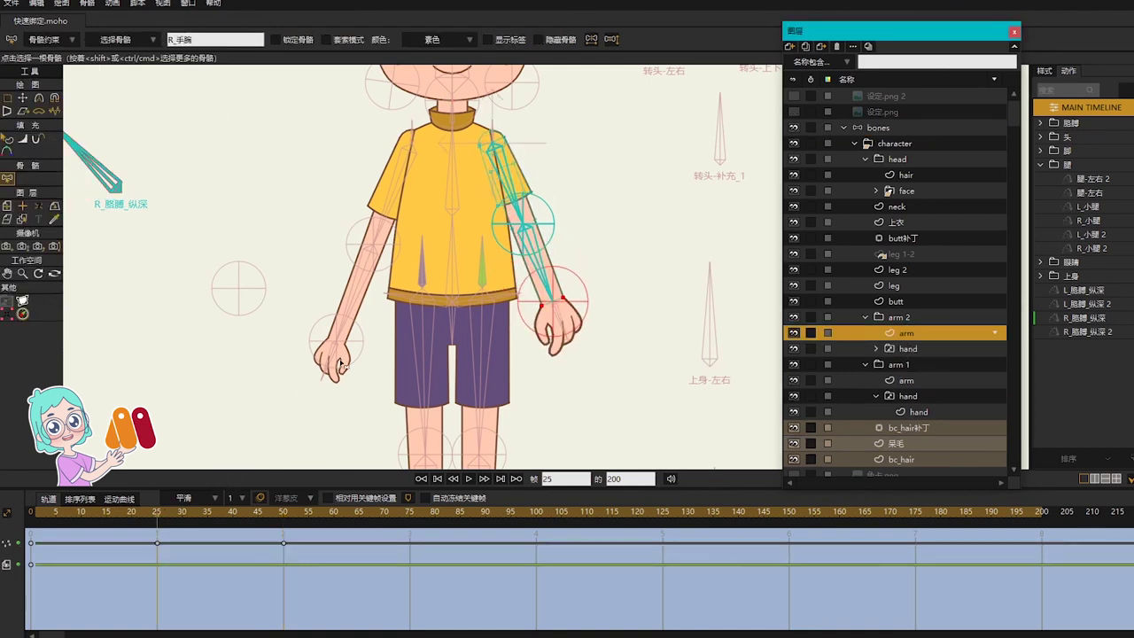
{"action": "left_click", "coordinate": [81, 514]}
{"action": "left_click_drag", "start_coordinate": [128, 528], "coordinate": [232, 513]}
{"action": "scroll", "coordinate": [337, 296], "scroll_direction": "down", "scroll_amount": 2}
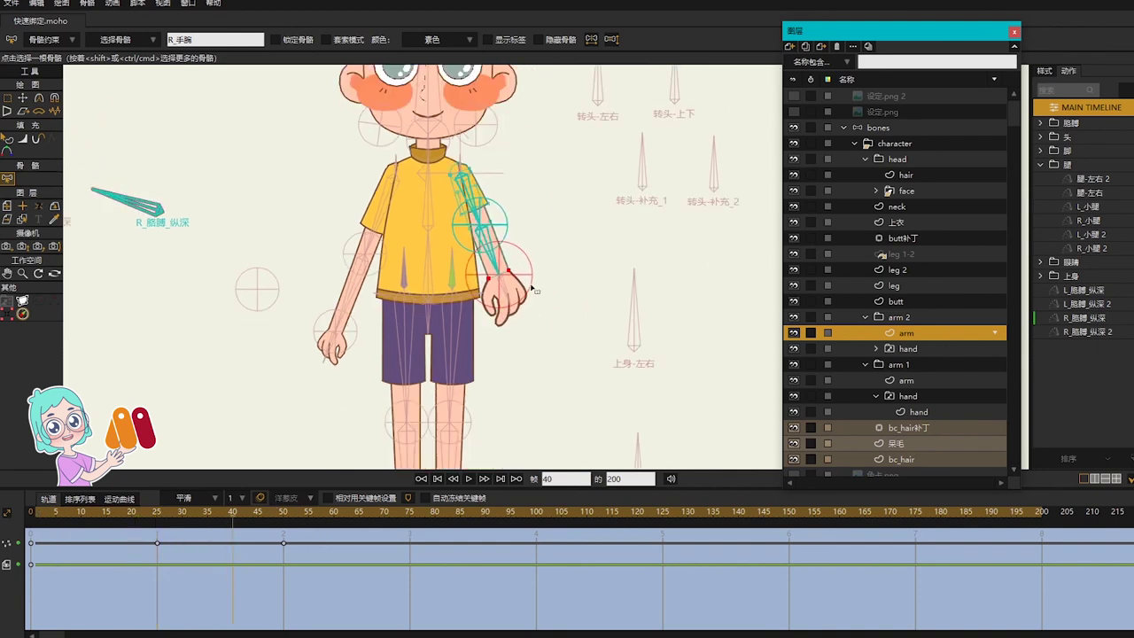
In the R_胳膊_纵深 2 action at frame 50, scale the right upper arm and forearm bones on the bones layer to 0.6
{"action": "double_click", "coordinate": [1077, 332]}
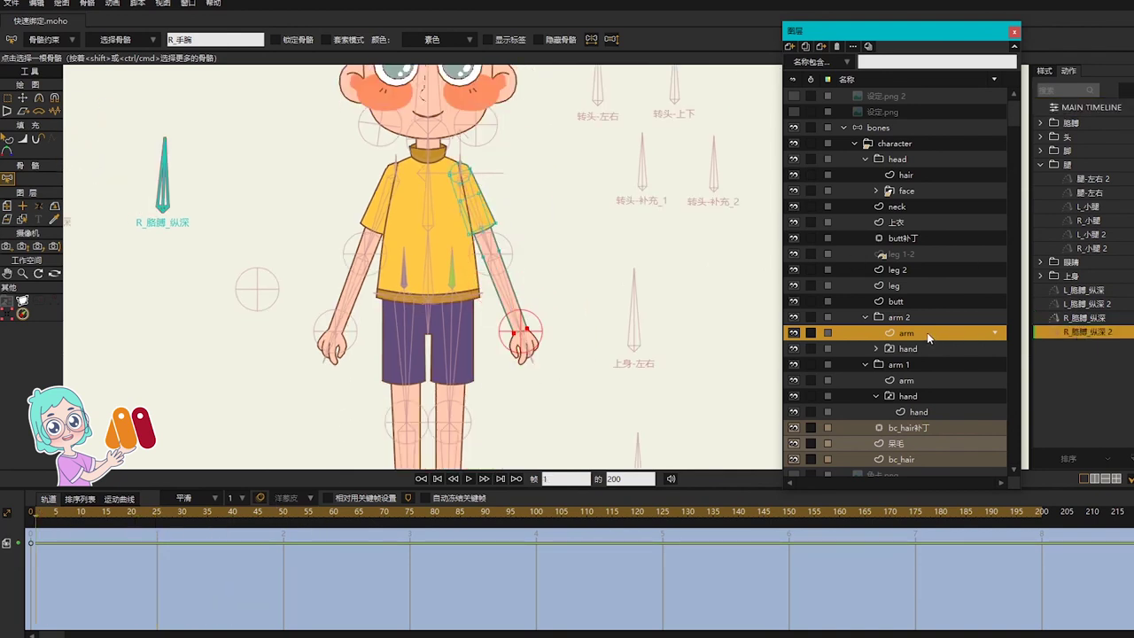
{"action": "left_click", "coordinate": [159, 512]}
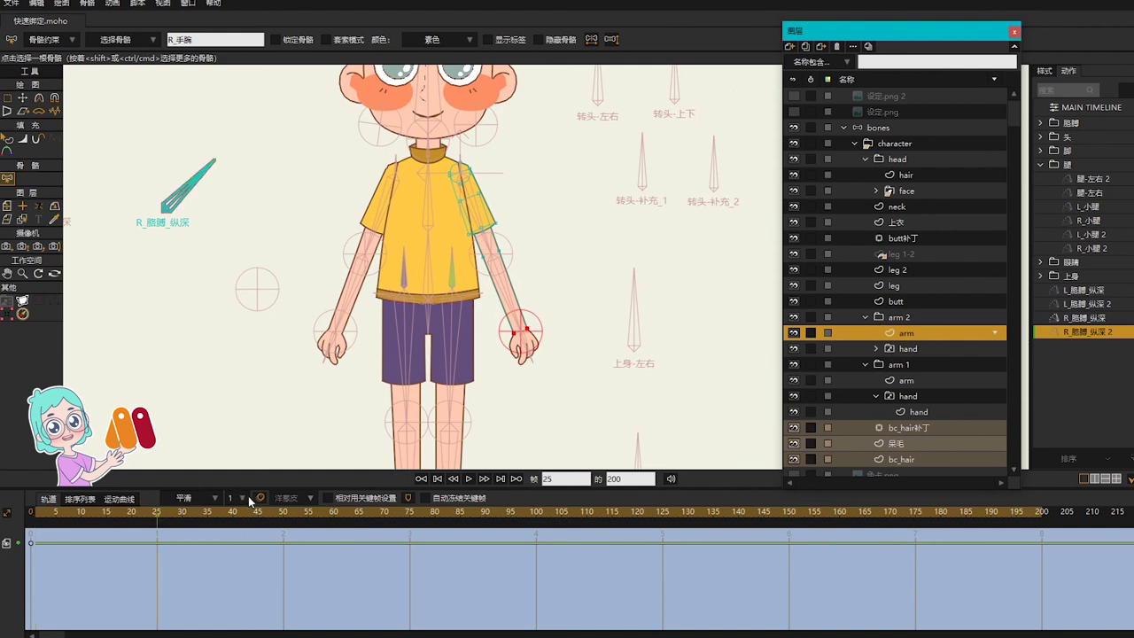
{"action": "left_click", "coordinate": [889, 130]}
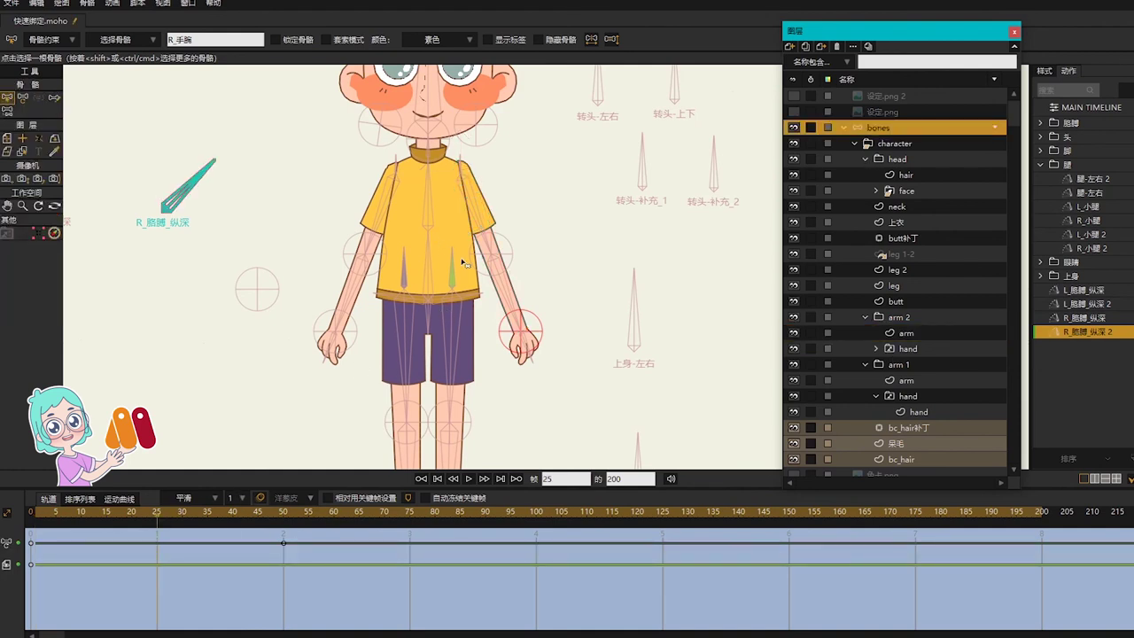
{"action": "left_click", "coordinate": [472, 227]}
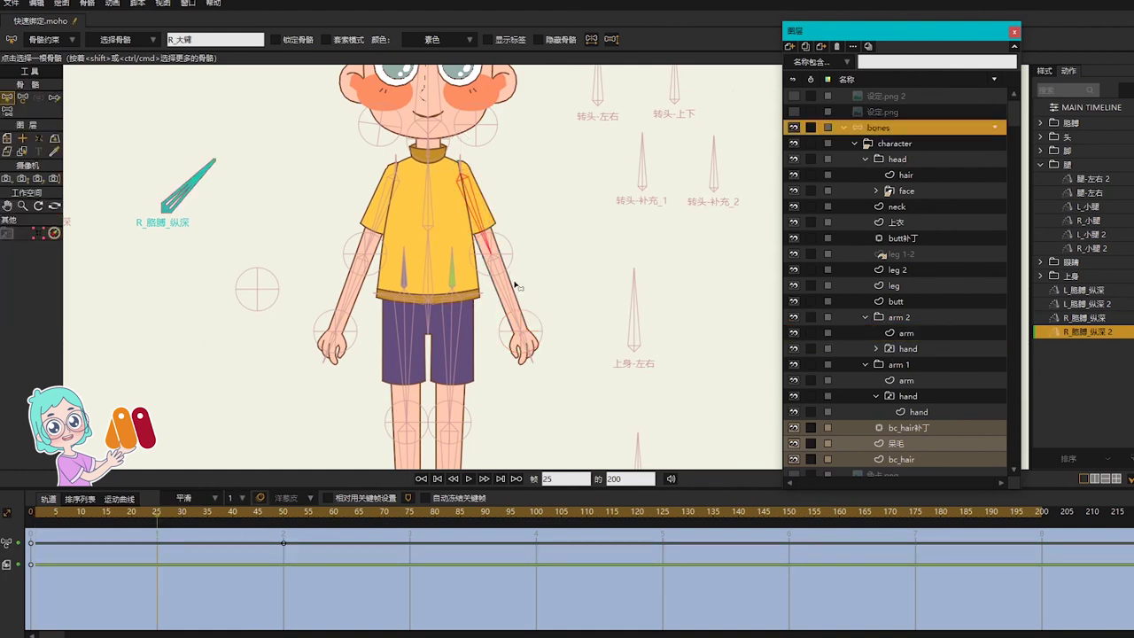
{"action": "left_click", "coordinate": [284, 513]}
{"action": "type", "text": "t"}
{"action": "type", "text": "0."}
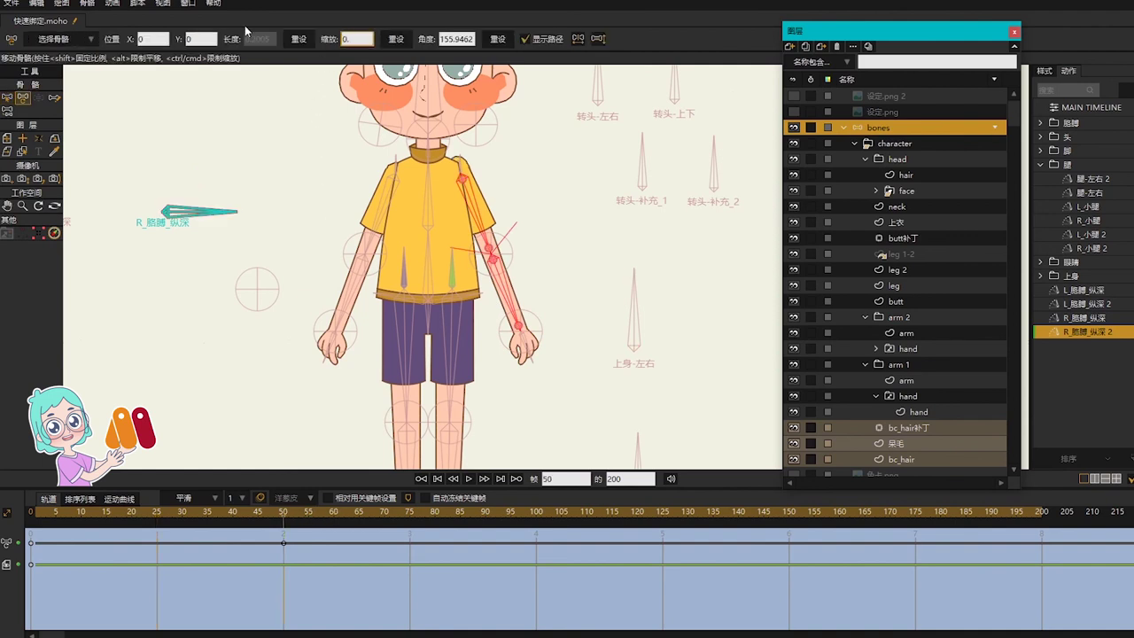
{"action": "type", "text": "6"}
{"action": "key", "text": "Return"}
{"action": "key", "text": "b"}
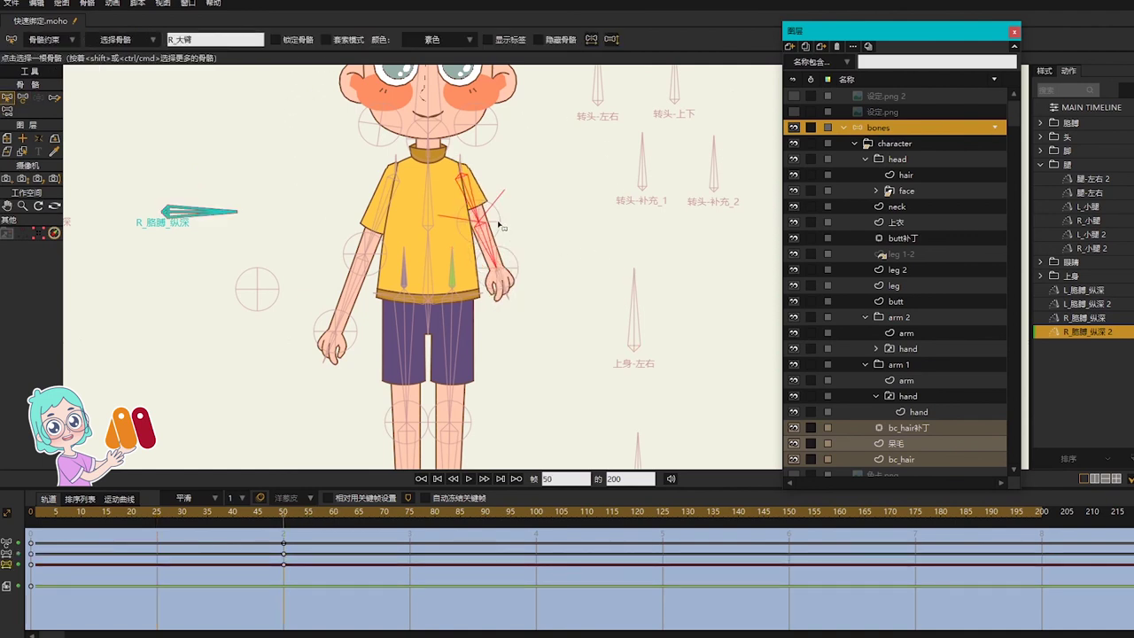
{"action": "left_click", "coordinate": [500, 226]}
{"action": "scroll", "coordinate": [497, 197], "scroll_direction": "up", "scroll_amount": 3}
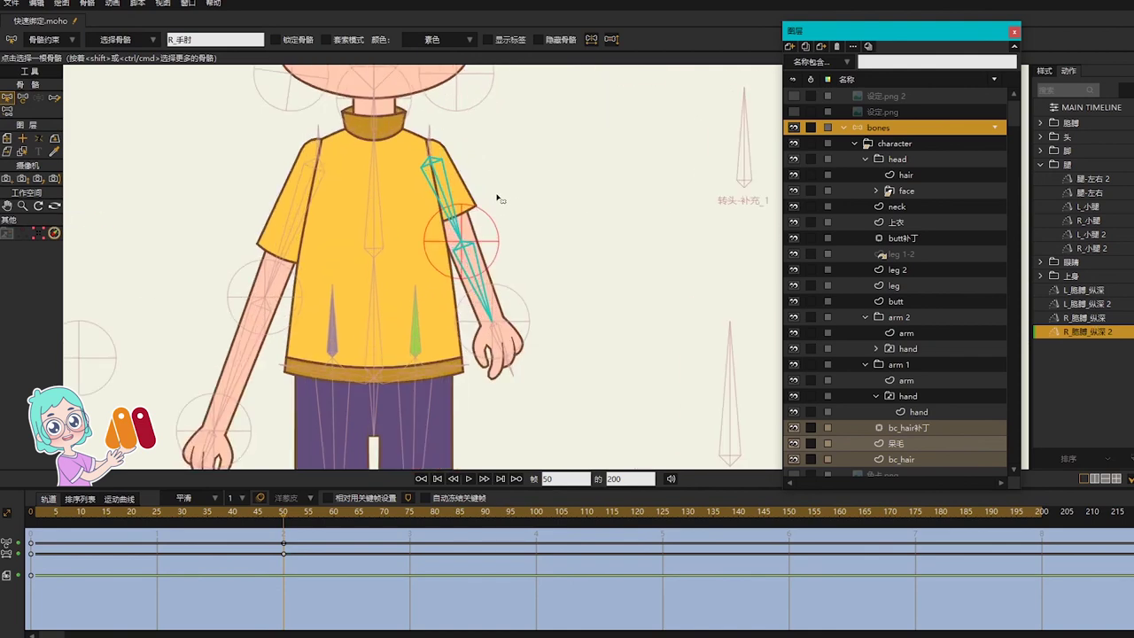
{"action": "key", "text": "t"}
In the L_胳膊_纵深 2 action at frame 50, set the L_手肘 elbow bone's scale to 0.85
{"action": "left_click", "coordinate": [1101, 305]}
{"action": "double_click", "coordinate": [1102, 306]}
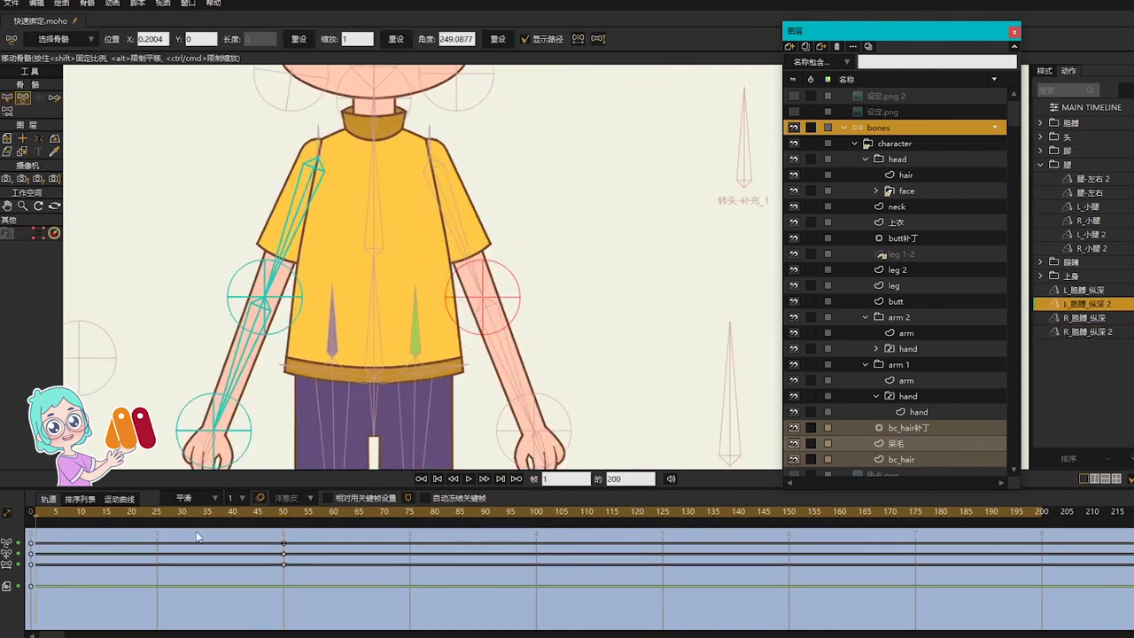
{"action": "left_click", "coordinate": [284, 512]}
{"action": "key", "text": "b"}
{"action": "left_click", "coordinate": [314, 242]}
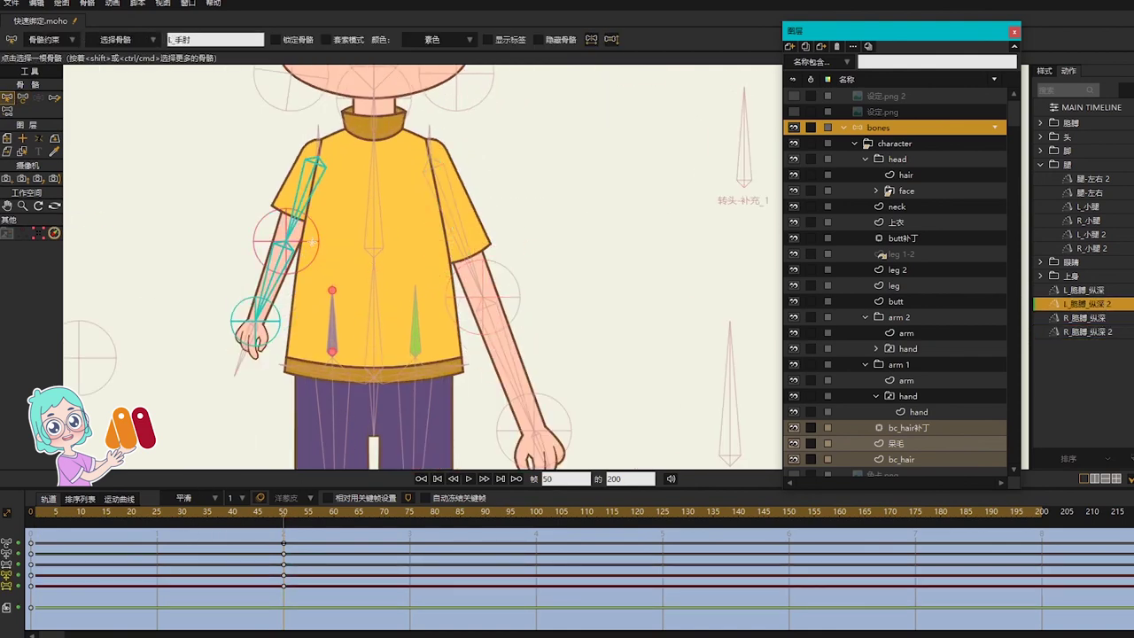
{"action": "key", "text": "t"}
{"action": "double_click", "coordinate": [356, 39]}
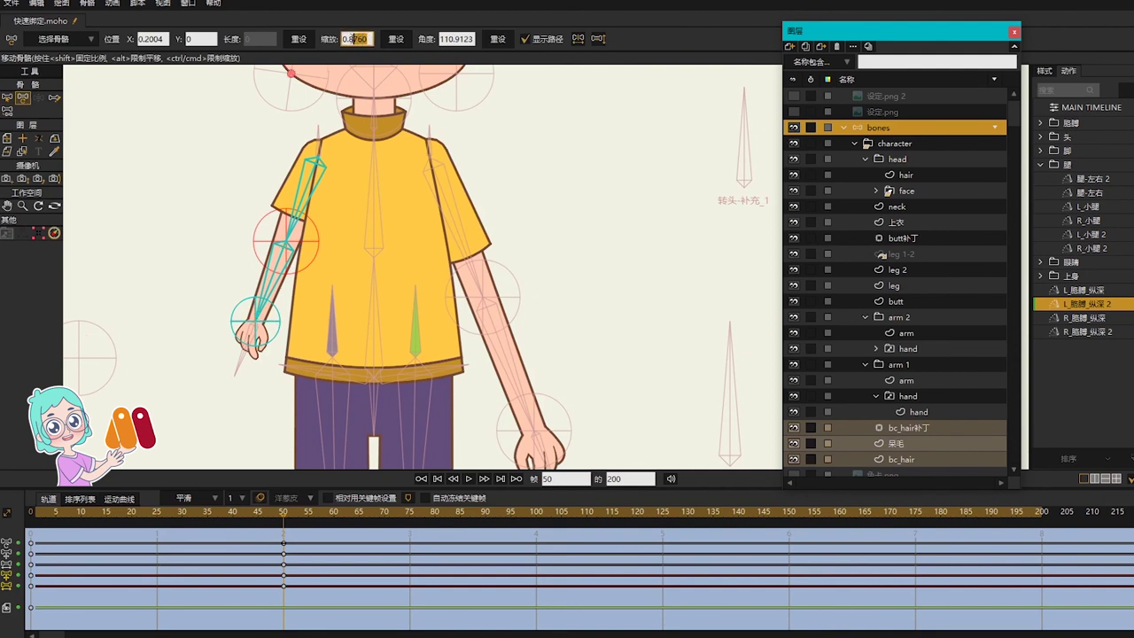
{"action": "type", "text": "0"}
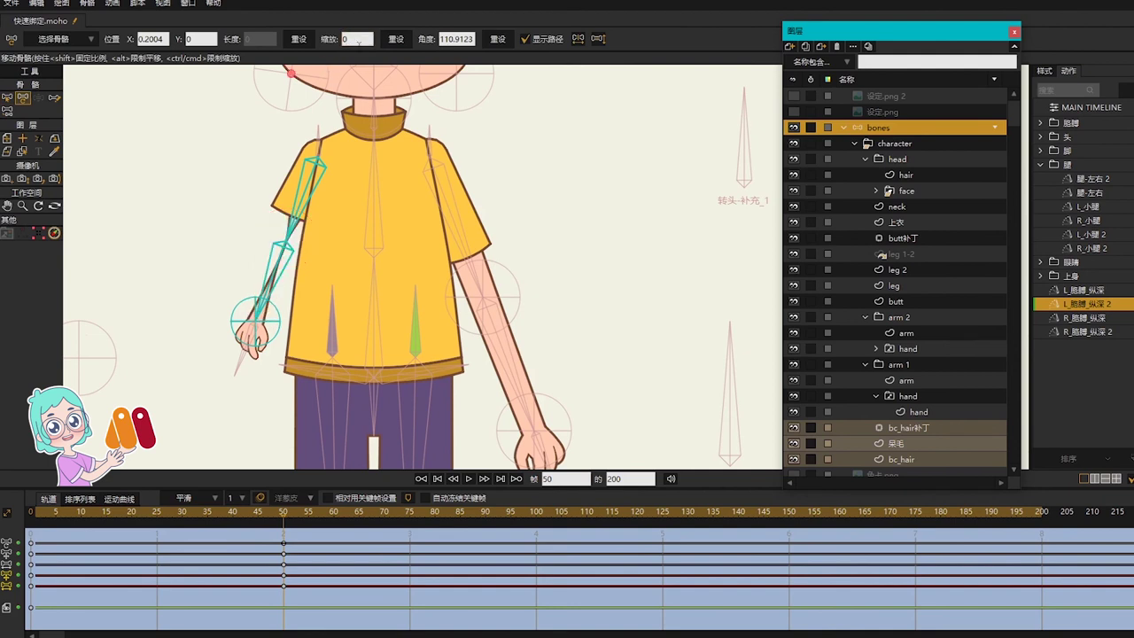
{"action": "key", "text": "Return"}
{"action": "type", "text": ".85"}
{"action": "key", "text": "Return"}
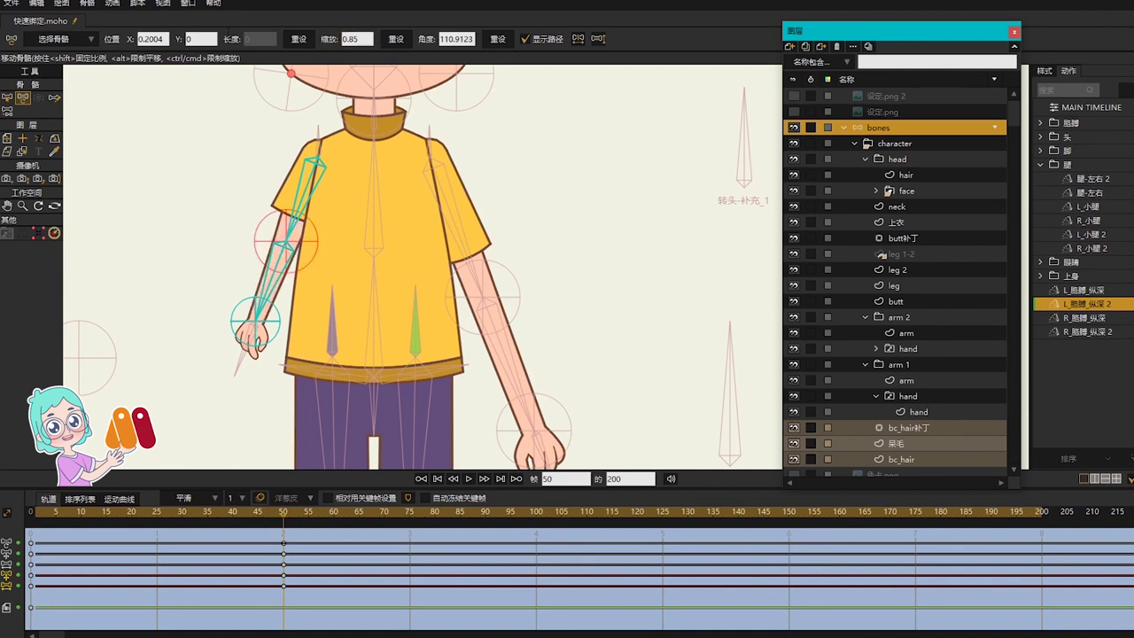
Set the L_手腕 wrist bone's scale to 0.65 at frame 50
{"action": "key", "text": "z"}
{"action": "left_click", "coordinate": [280, 323]}
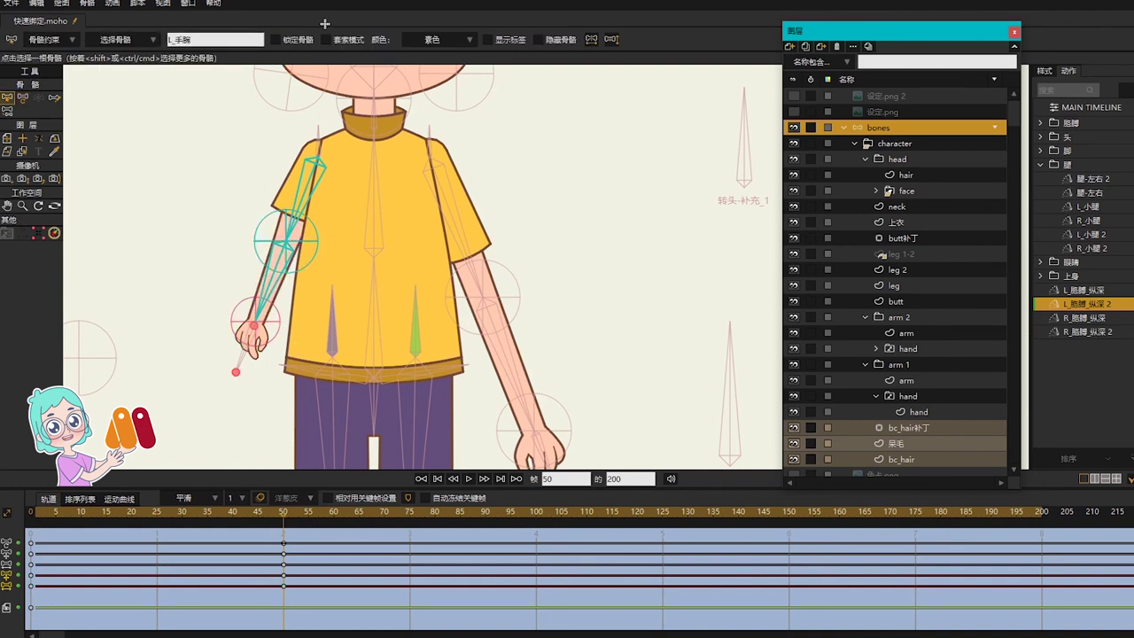
{"action": "key", "text": "t"}
{"action": "left_click_drag", "start_coordinate": [371, 40], "coordinate": [258, 36]}
{"action": "type", "text": "0.85"}
{"action": "key", "text": "Return"}
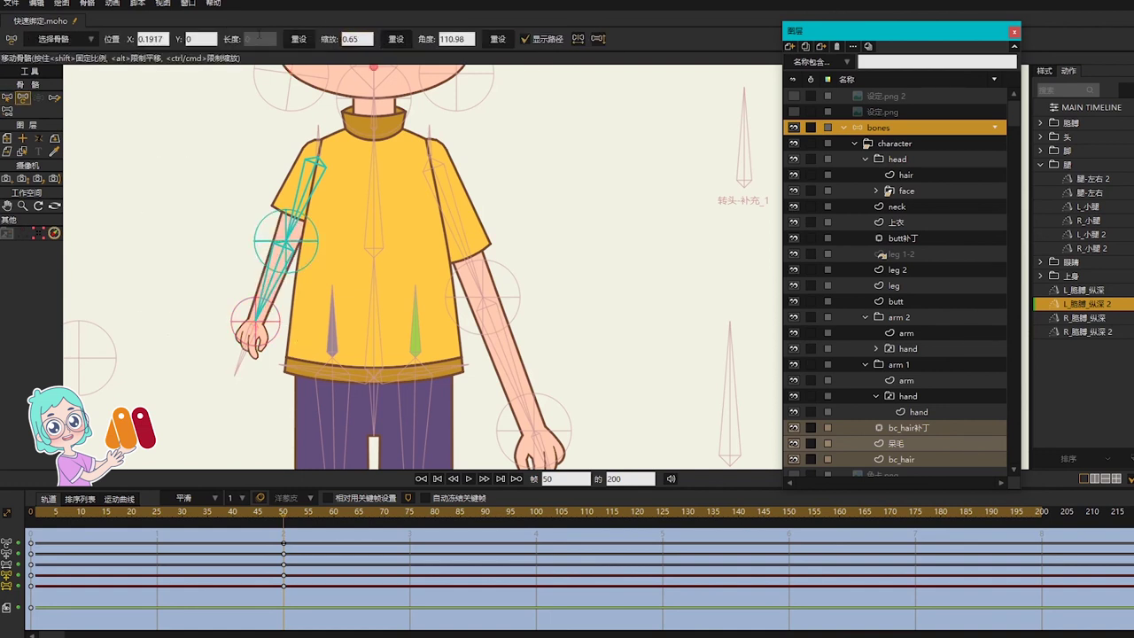
Back in the R_胳膊_纵深 2 action at frame 50, set the R_手肘 elbow bone's scale to 0.85
{"action": "key", "text": "b"}
{"action": "left_click", "coordinate": [1091, 332]}
{"action": "left_click", "coordinate": [415, 134]}
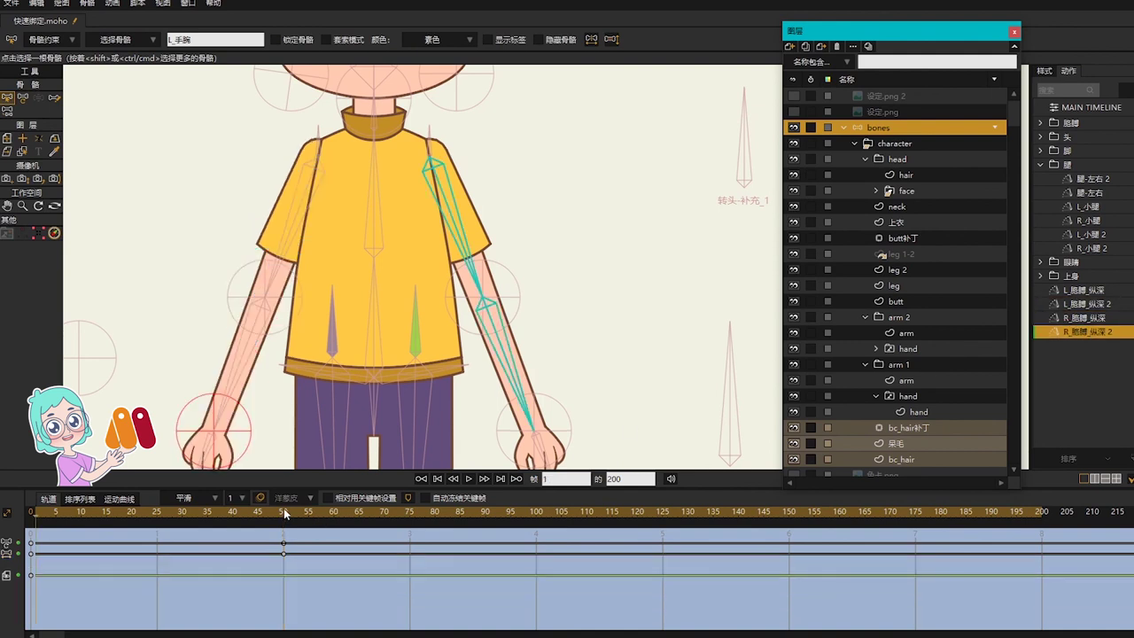
{"action": "key", "text": "t"}
{"action": "left_click_drag", "start_coordinate": [365, 40], "coordinate": [254, 30]}
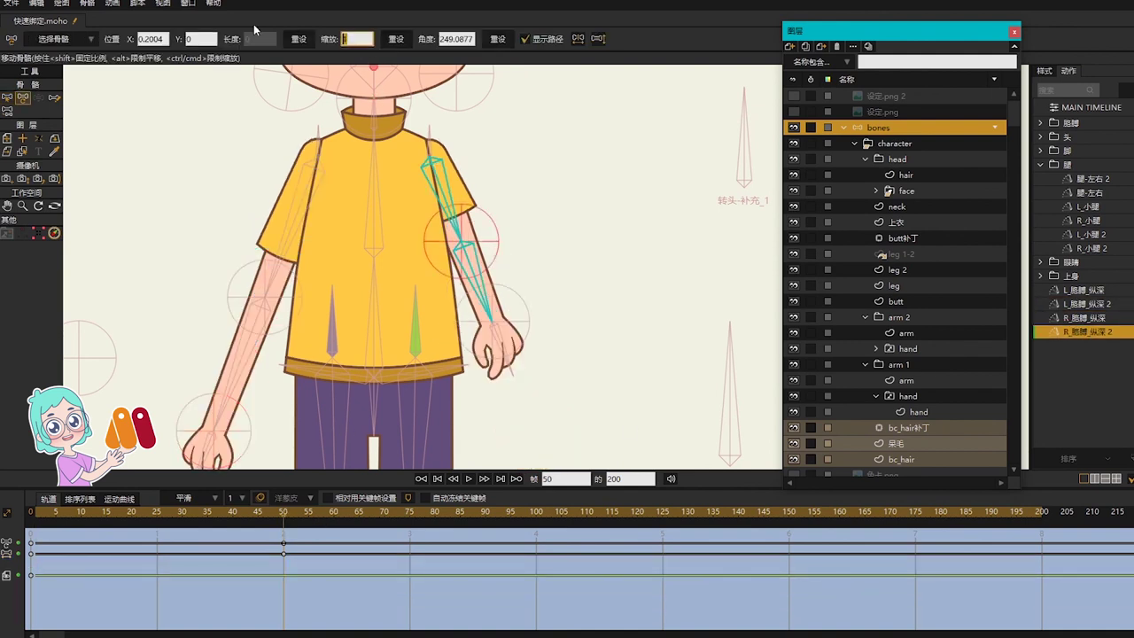
{"action": "type", "text": "0.85"}
{"action": "key", "text": "Return"}
Set the R_手腕 wrist bone's scale to 0.65 at frame 50
{"action": "key", "text": "b"}
{"action": "left_click", "coordinate": [529, 325]}
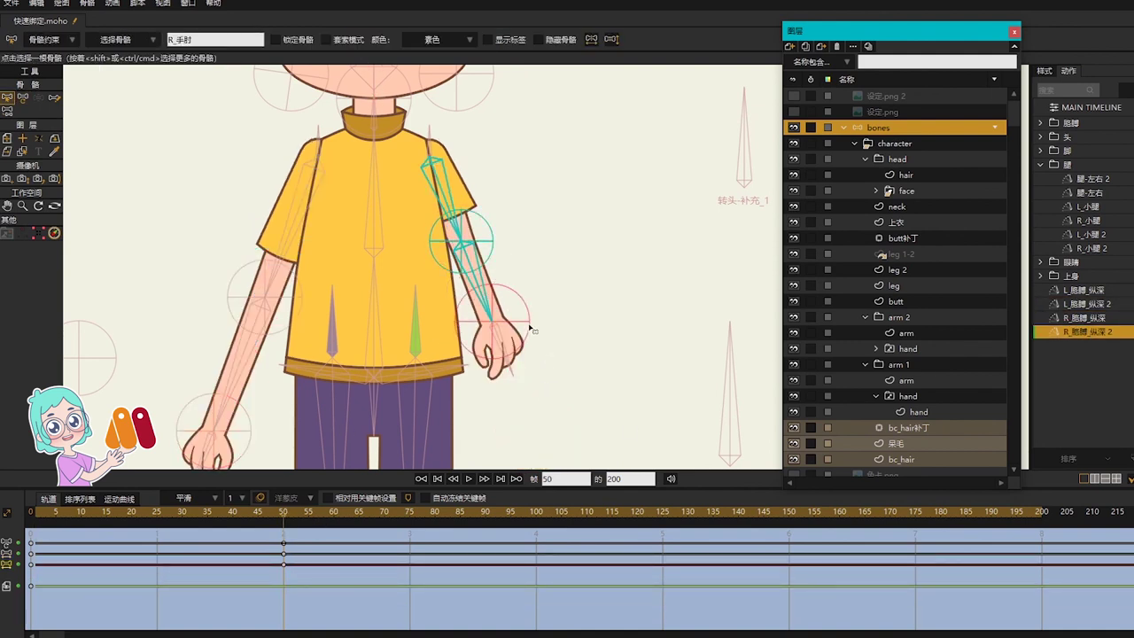
{"action": "key", "text": "t"}
{"action": "left_click_drag", "start_coordinate": [352, 39], "coordinate": [206, 3]}
{"action": "type", "text": "0.65"}
{"action": "key", "text": "Return"}
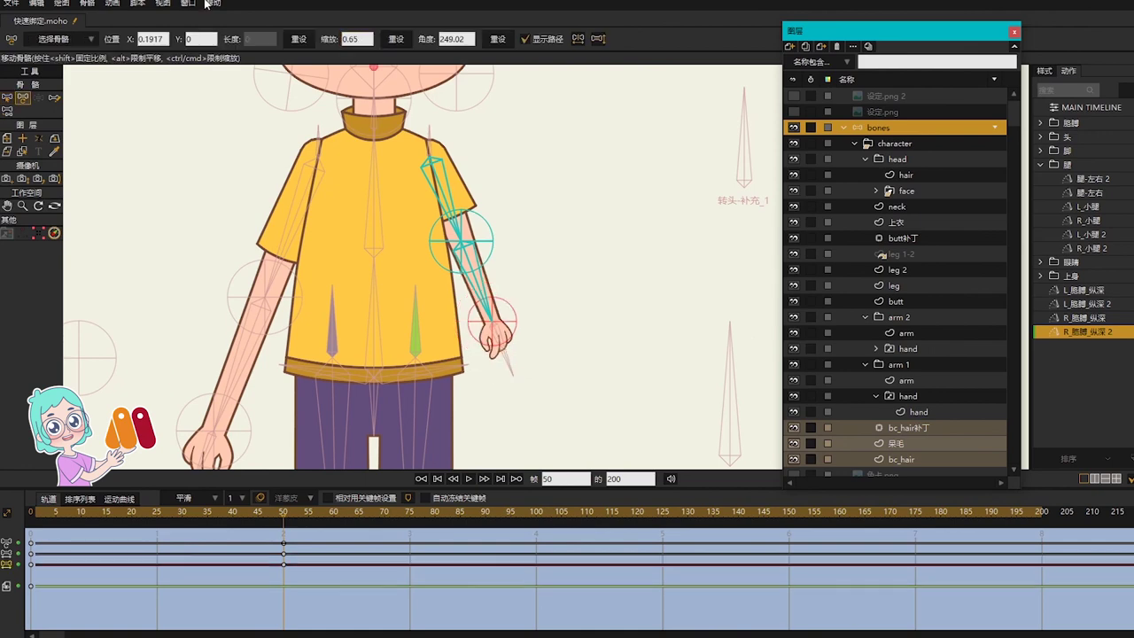
Return to the main timeline and test both arms' foreshortening by swinging the L_胳膊_纵深 and R_胳膊_纵深 control bones
{"action": "double_click", "coordinate": [1067, 108]}
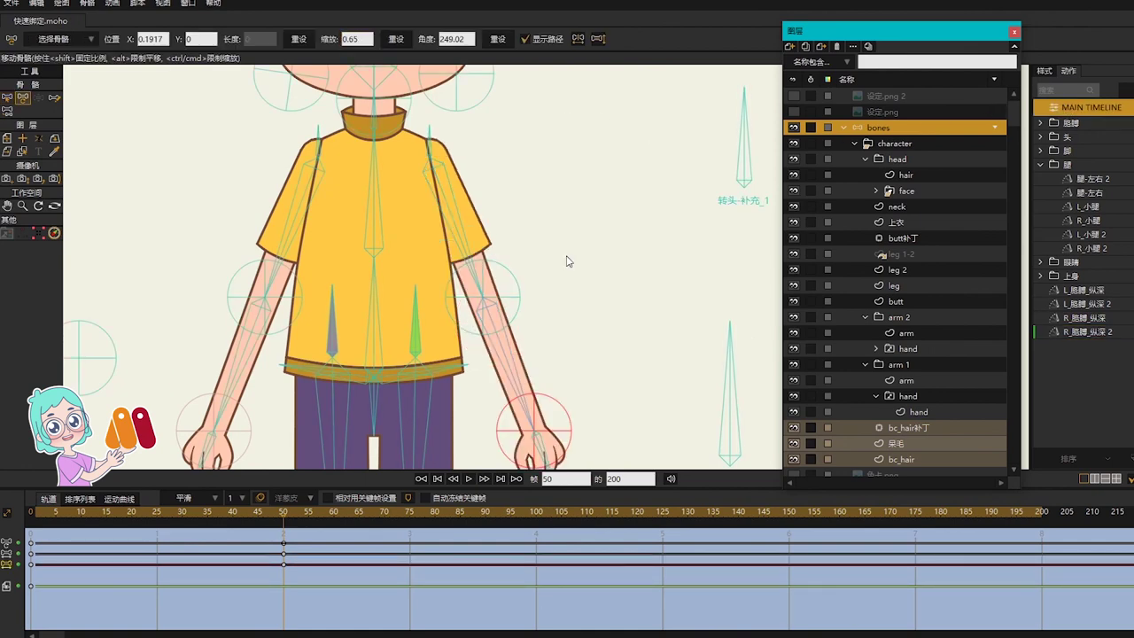
{"action": "scroll", "coordinate": [567, 257], "scroll_direction": "down", "scroll_amount": 4}
{"action": "key", "text": "z"}
{"action": "left_click_drag", "start_coordinate": [160, 181], "coordinate": [114, 204]}
{"action": "left_click_drag", "start_coordinate": [253, 186], "coordinate": [324, 213]}
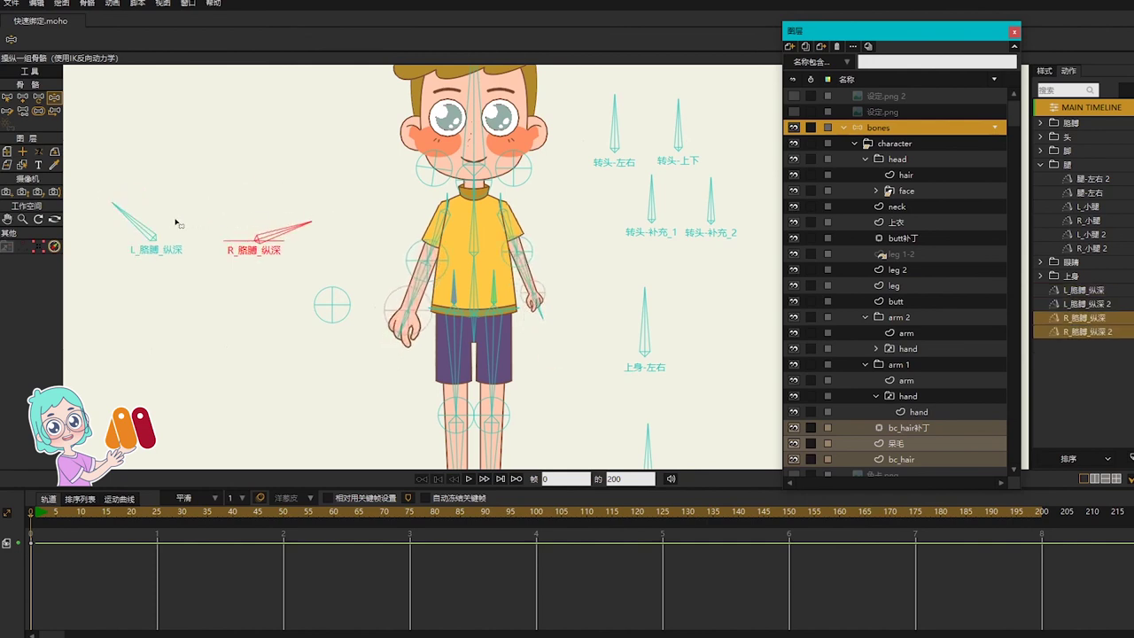
Swing the L_胳膊_纵深 and R_胳膊_纵深 control bones to their horizontal extremes to check each arm's depth range
{"action": "left_click_drag", "start_coordinate": [121, 212], "coordinate": [140, 247]}
{"action": "left_click_drag", "start_coordinate": [271, 241], "coordinate": [315, 241]}
{"action": "left_click_drag", "start_coordinate": [126, 225], "coordinate": [321, 295]}
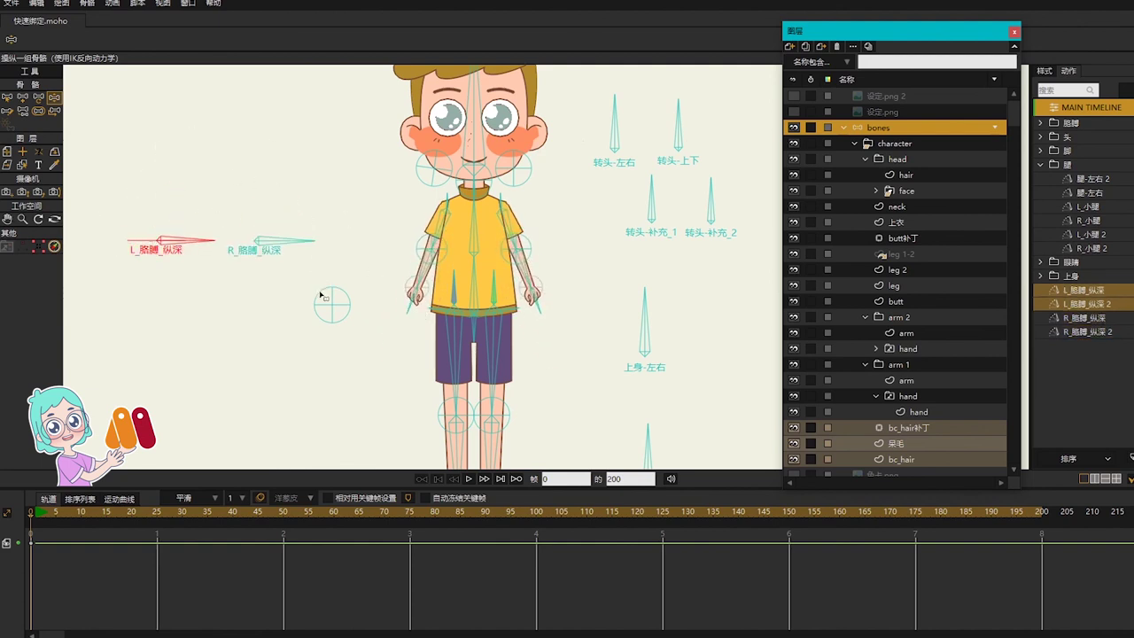
At frame 25, turn the head to face left with the 转头-左右 control bone and adjust the head bone's tilt
{"action": "key", "text": "b"}
{"action": "scroll", "coordinate": [483, 252], "scroll_direction": "down", "scroll_amount": 2}
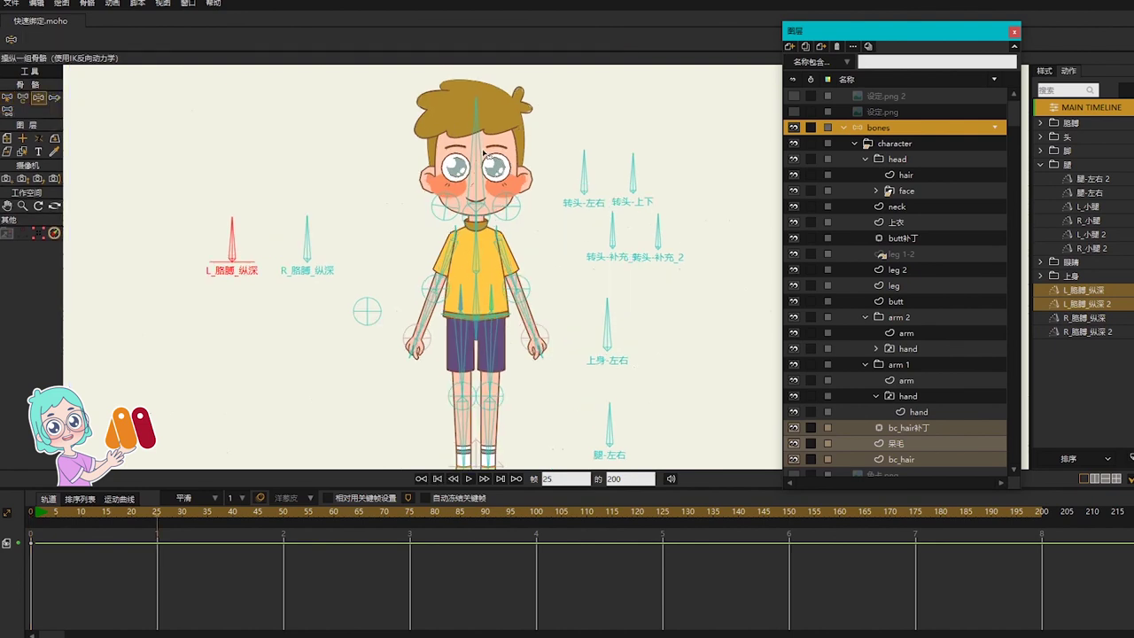
{"action": "left_click_drag", "start_coordinate": [479, 147], "coordinate": [469, 148]}
{"action": "left_click_drag", "start_coordinate": [585, 164], "coordinate": [568, 173]}
{"action": "left_click_drag", "start_coordinate": [467, 139], "coordinate": [482, 142]}
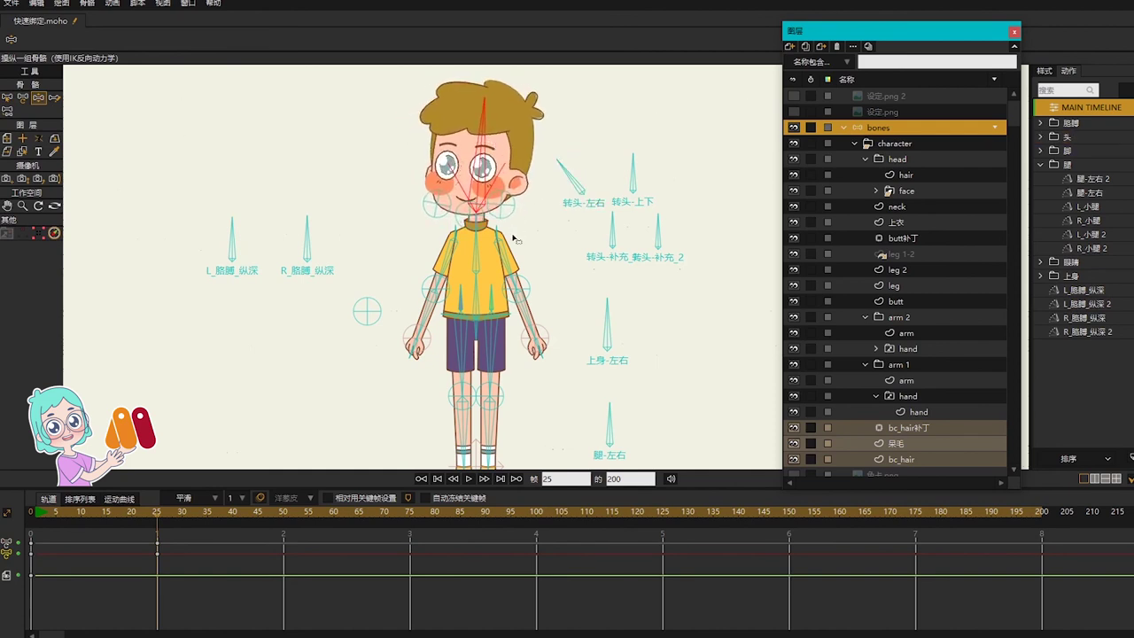
Turn the torso and legs left with the 上身-左右 and 腿-左右 control bones, and bend the legs into a walking pose
{"action": "left_click_drag", "start_coordinate": [605, 315], "coordinate": [560, 320]}
{"action": "left_click_drag", "start_coordinate": [636, 391], "coordinate": [460, 302]}
{"action": "left_click_drag", "start_coordinate": [447, 294], "coordinate": [425, 297]}
{"action": "left_click_drag", "start_coordinate": [407, 372], "coordinate": [425, 407]}
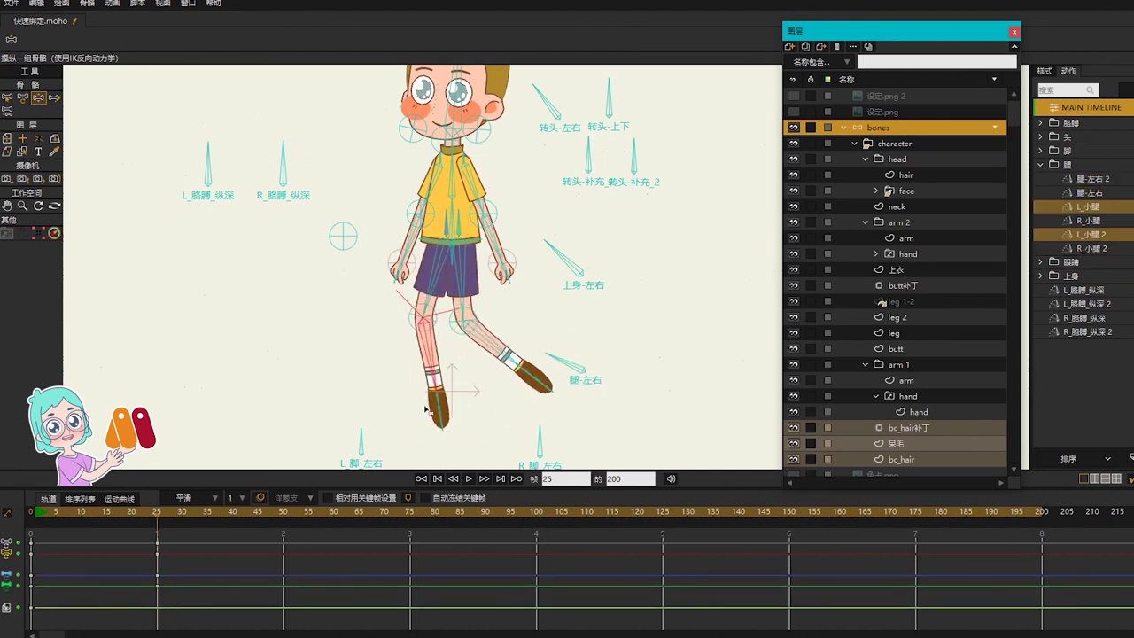
Turn both feet left with the L_脚_左右 and R_脚_左右 control bones, and straighten the head bone in the walking pose
{"action": "left_click_drag", "start_coordinate": [360, 435], "coordinate": [278, 476]}
{"action": "left_click_drag", "start_coordinate": [528, 429], "coordinate": [511, 434]}
{"action": "scroll", "coordinate": [538, 232], "scroll_direction": "up", "scroll_amount": 2}
{"action": "left_click_drag", "start_coordinate": [542, 155], "coordinate": [508, 147]}
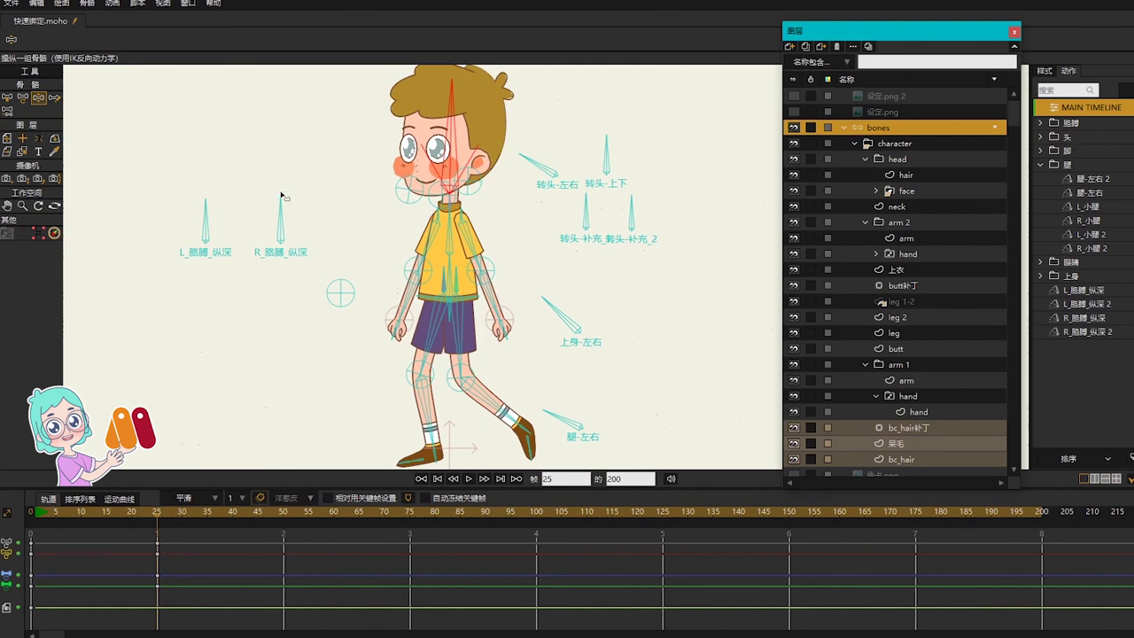
Tilt R_胳膊_纵深 left and L_胳膊_纵深 right for arm depth, and swing the two arms apart in the walking pose
{"action": "left_click_drag", "start_coordinate": [281, 196], "coordinate": [221, 233]}
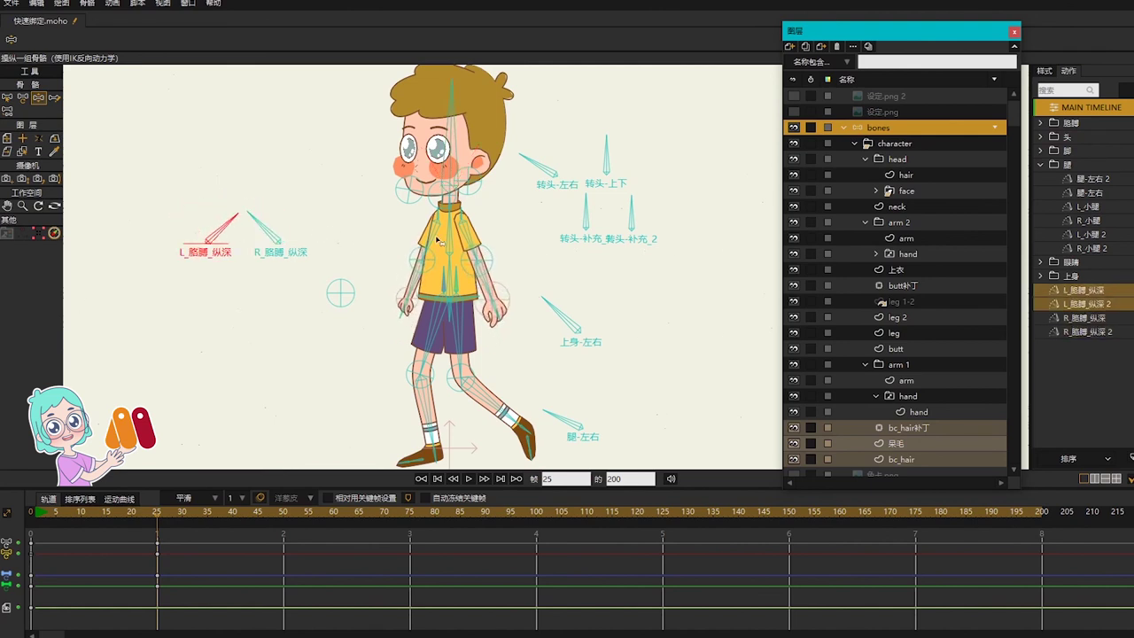
{"action": "left_click_drag", "start_coordinate": [437, 240], "coordinate": [405, 275]}
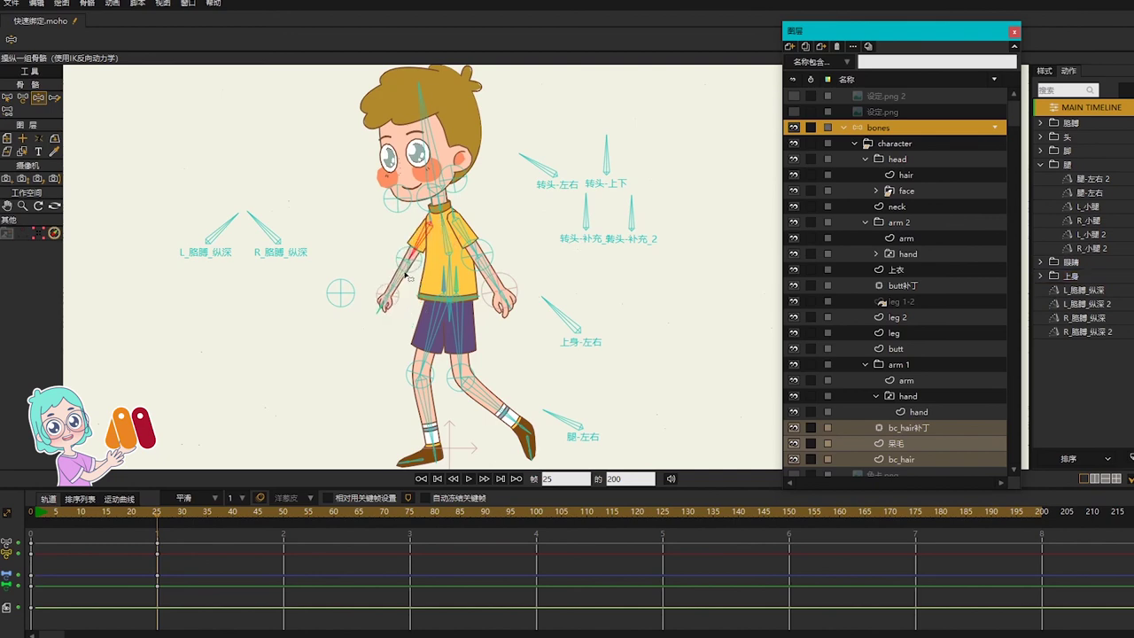
{"action": "left_click_drag", "start_coordinate": [474, 262], "coordinate": [525, 263]}
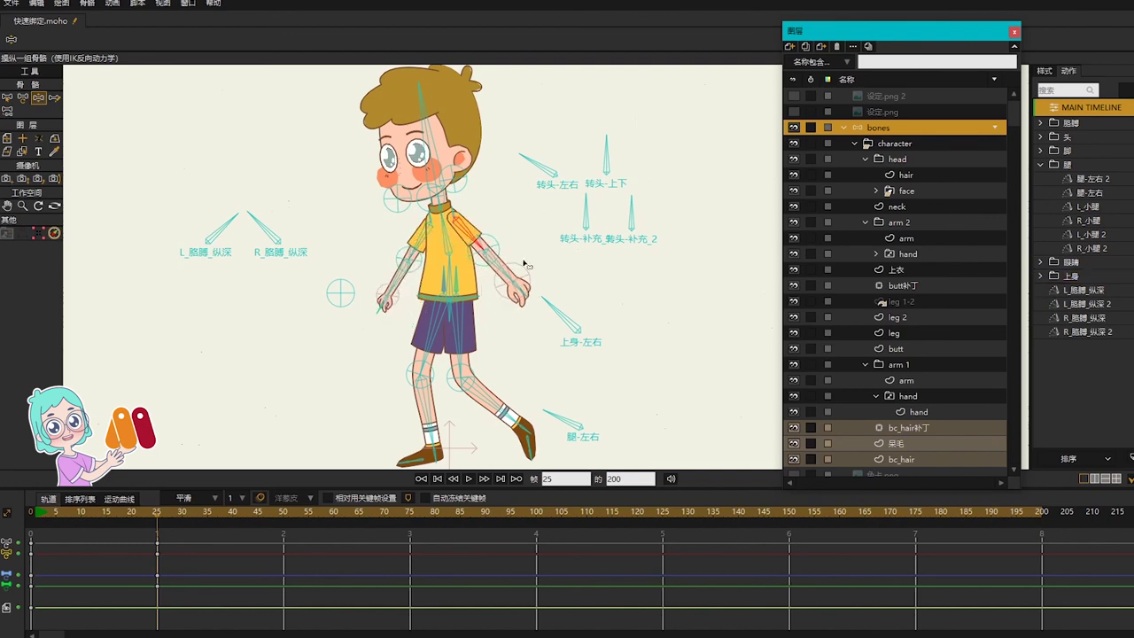
Render frame 25 to check the walking pose, close the render and delete the pose's keyframes from the timeline
{"action": "key", "text": "ctrl+r"}
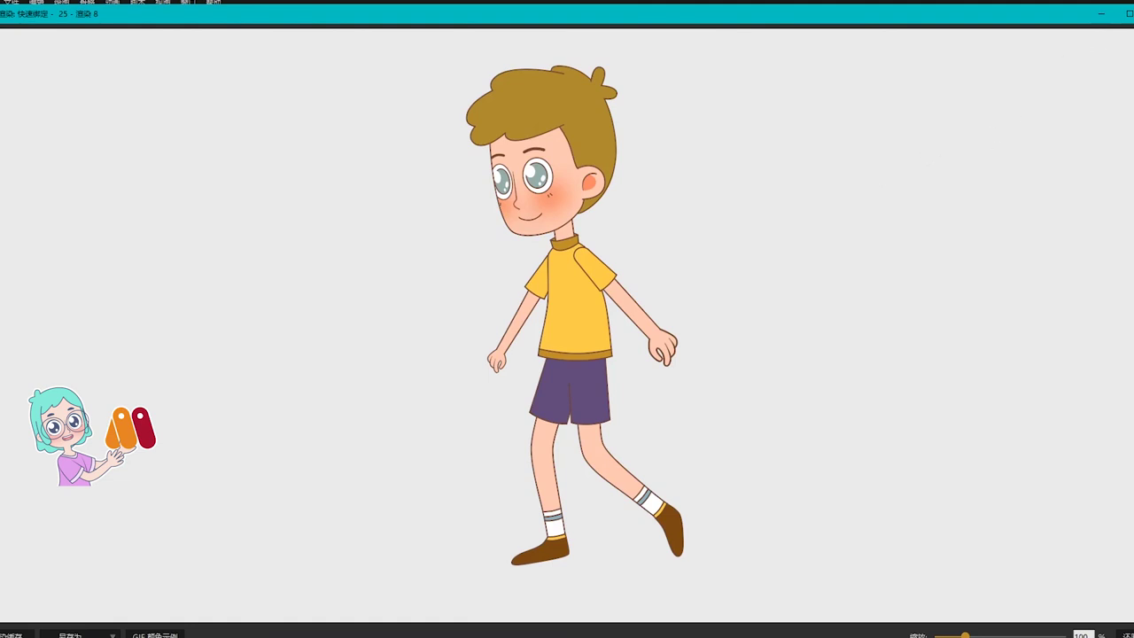
{"action": "left_click", "coordinate": [1132, 14]}
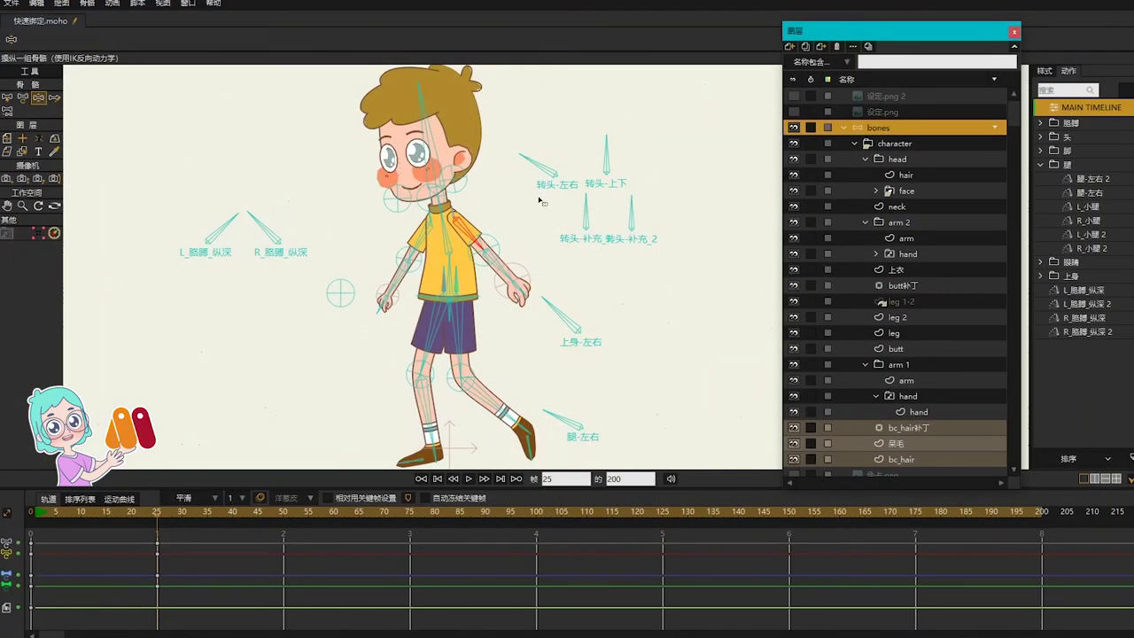
{"action": "left_click_drag", "start_coordinate": [202, 607], "coordinate": [124, 519]}
{"action": "key", "text": "Delete"}
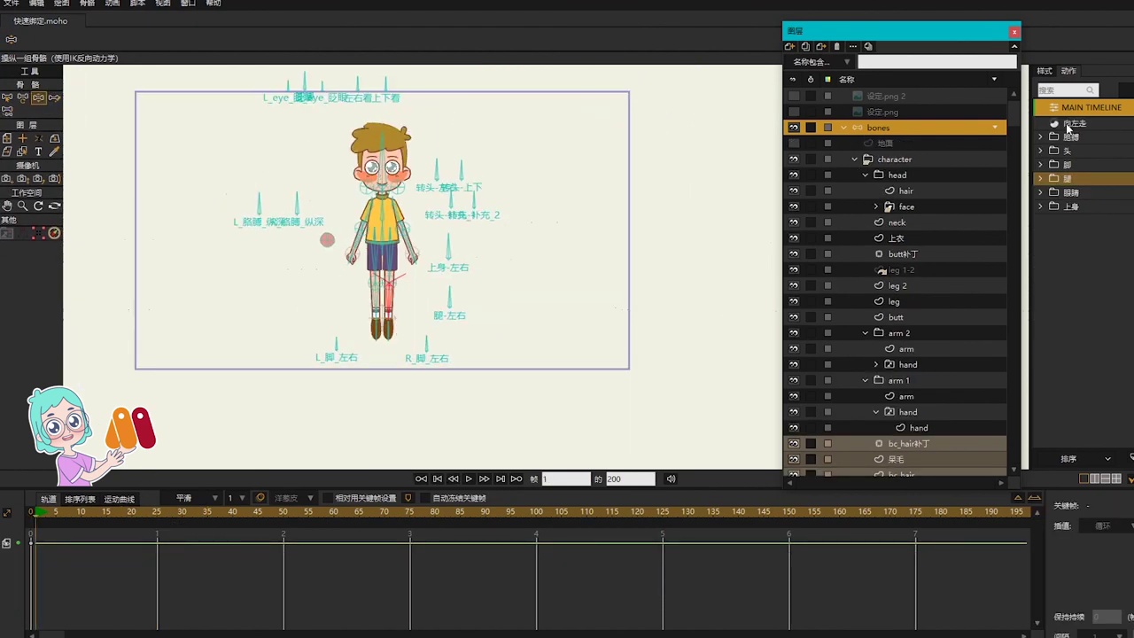
Insert the 向左走 action as a reference at frame 1 of the main timeline and play the walk animation
{"action": "right_click", "coordinate": [1067, 127]}
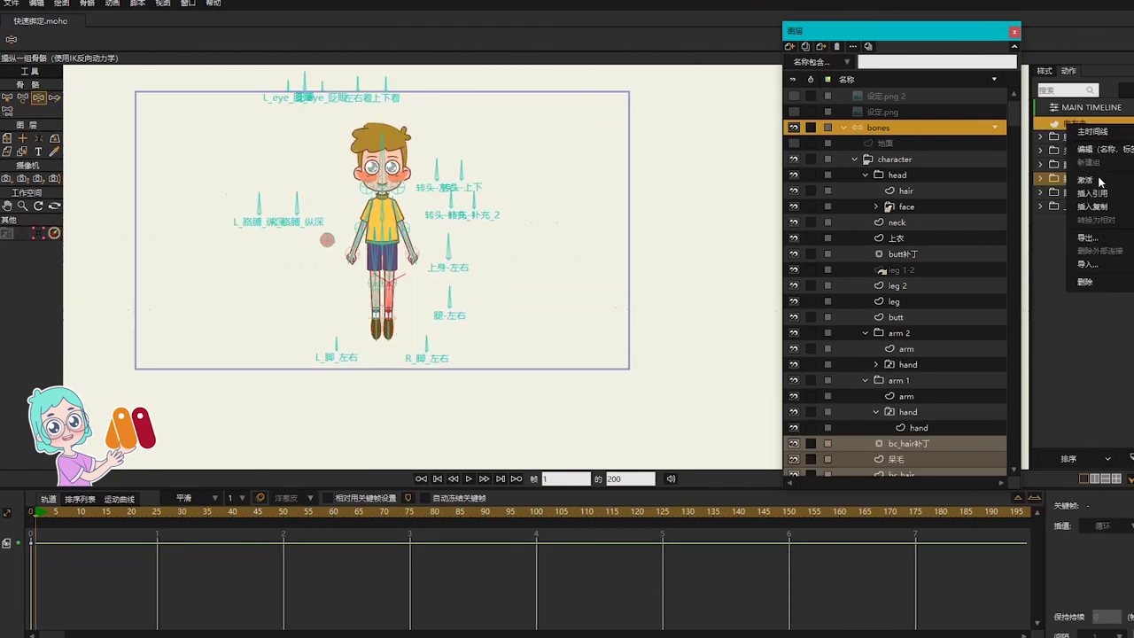
{"action": "left_click", "coordinate": [1094, 195]}
{"action": "left_click_drag", "start_coordinate": [455, 185], "coordinate": [516, 225]}
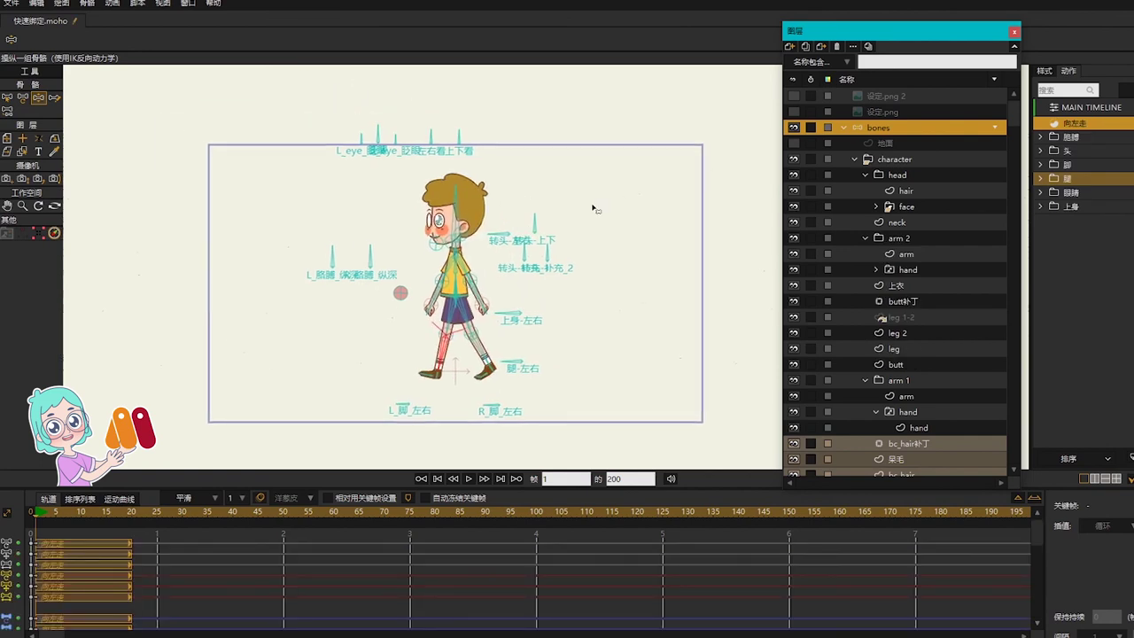
{"action": "key", "text": "space"}
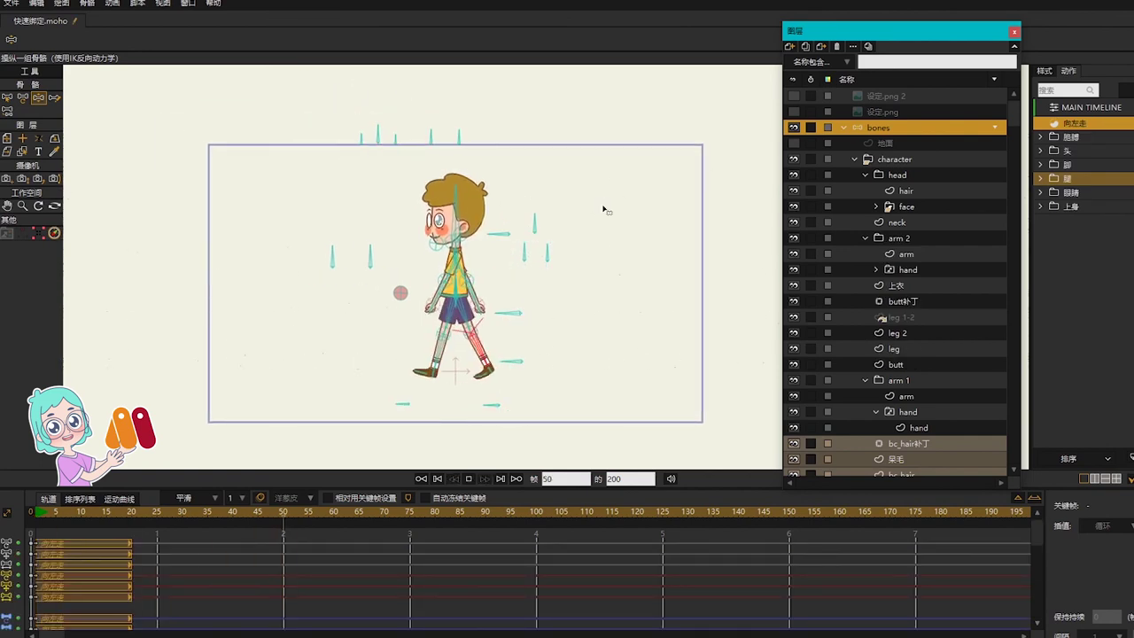